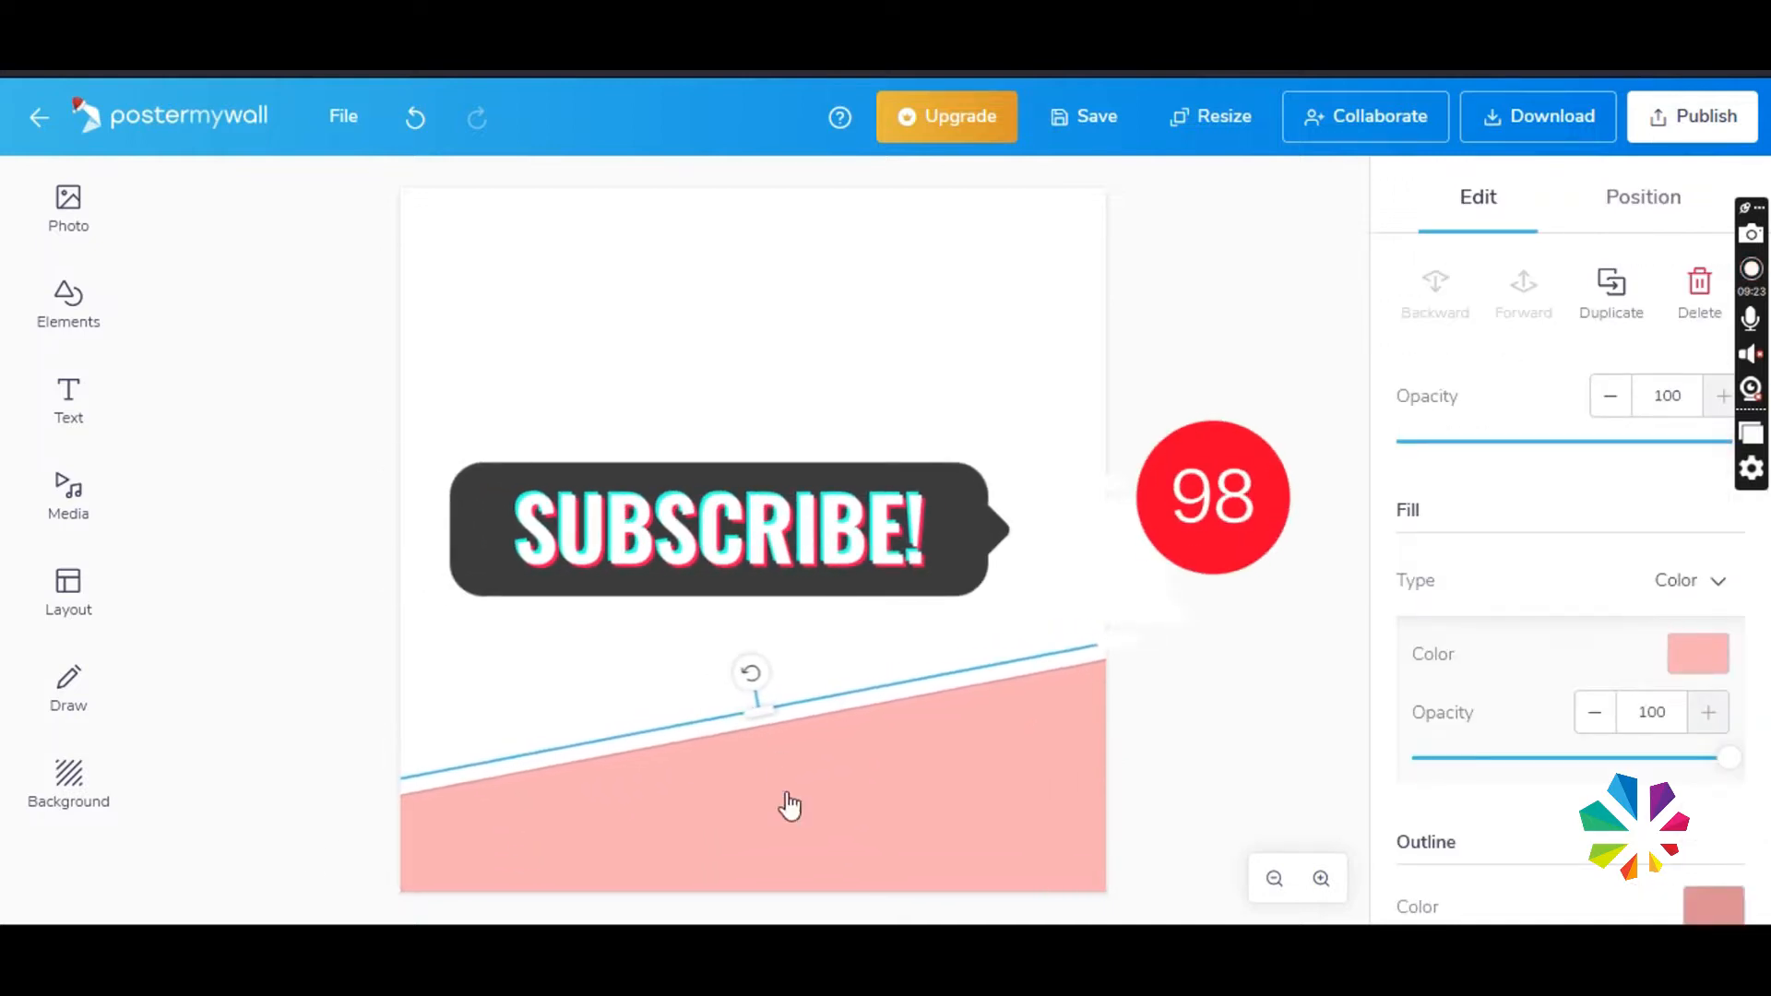
- Lower the slanted pink band along the canvas's bottom edge and reduce its tilt
{"action": "left_click_drag", "start_coordinate": [789, 805], "coordinate": [539, 872]}
{"action": "left_click_drag", "start_coordinate": [427, 869], "coordinate": [495, 862]}
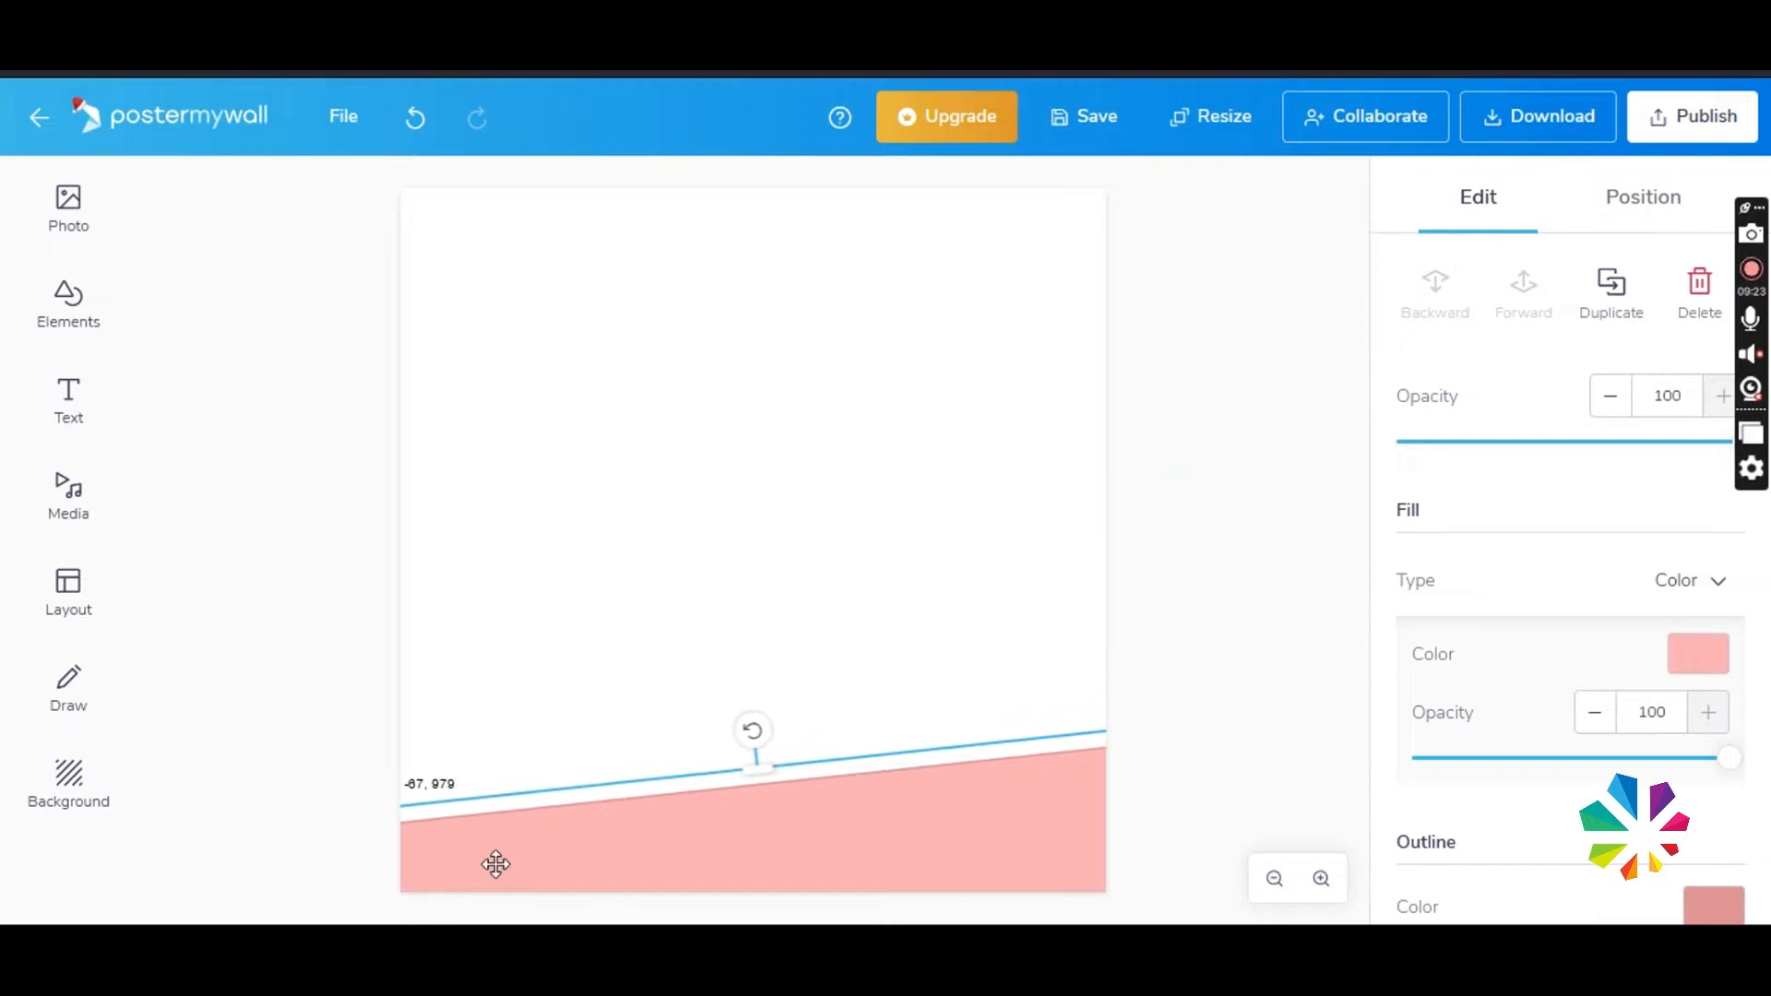
{"action": "left_click", "coordinate": [1271, 684]}
- Add the photo of the standing man in the blue wrap from My photos, enlarge it and place it on the canvas's right side
{"action": "left_click", "coordinate": [68, 203]}
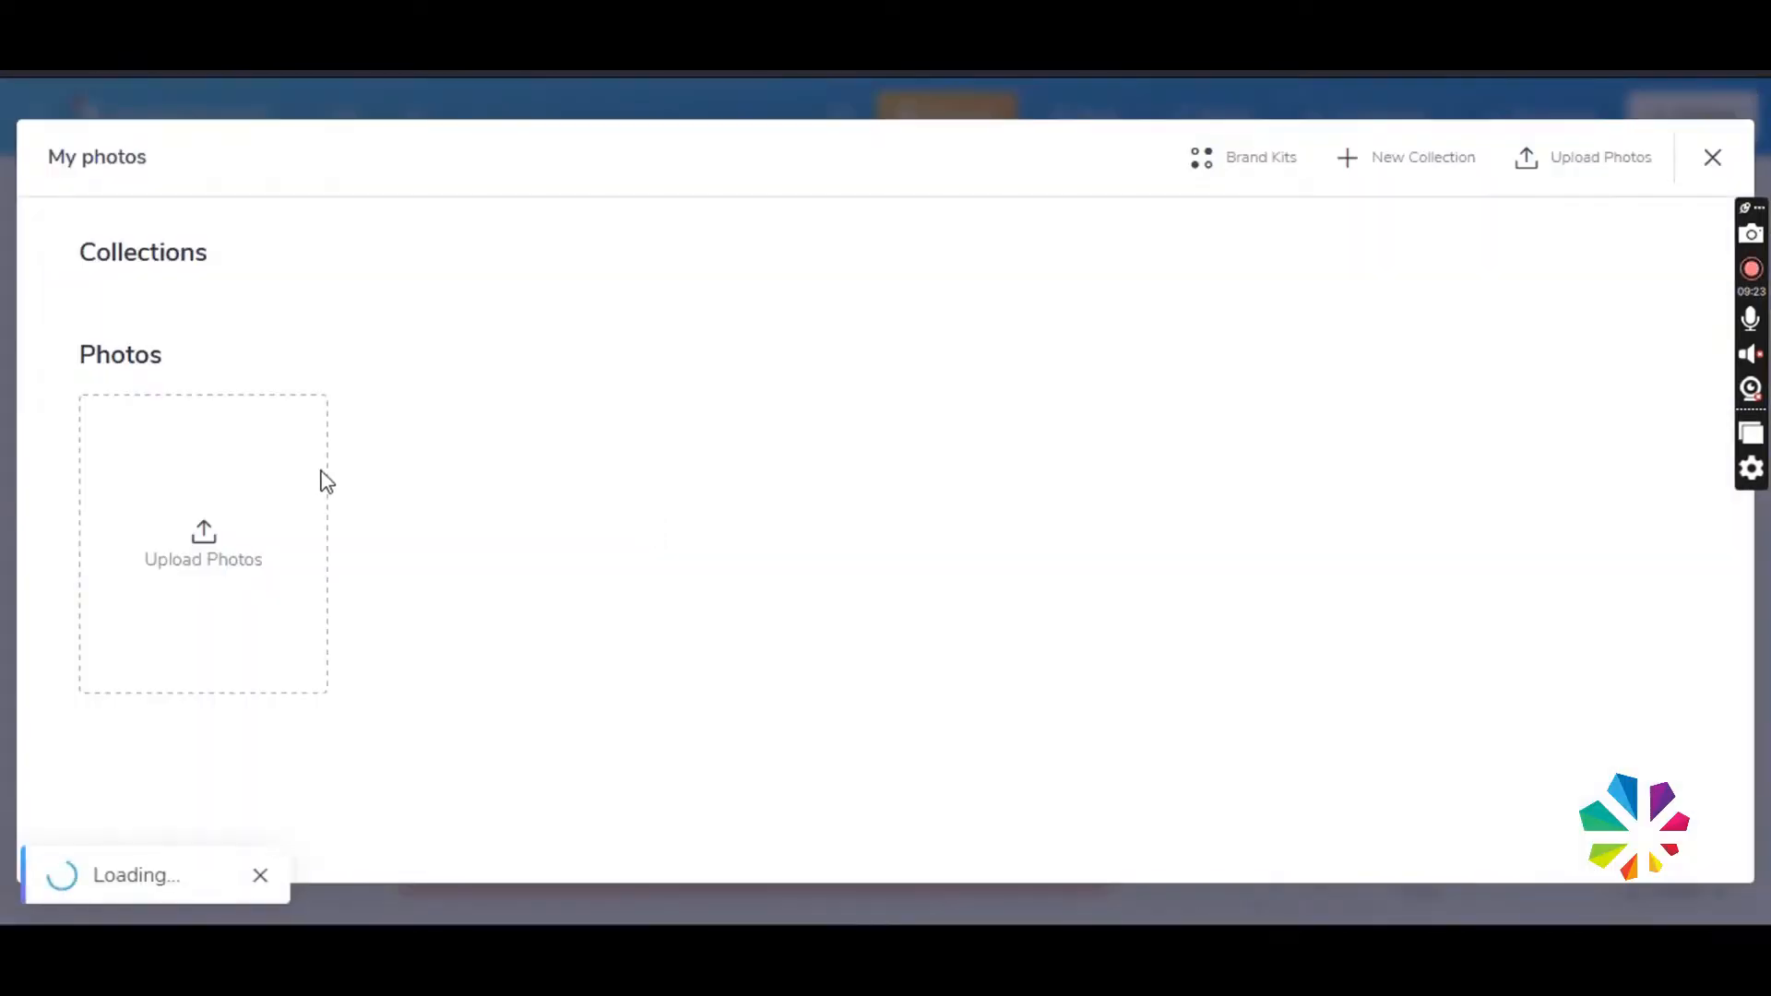
{"action": "scroll", "coordinate": [679, 628], "scroll_direction": "down", "scroll_amount": 10}
{"action": "left_click", "coordinate": [1277, 369]}
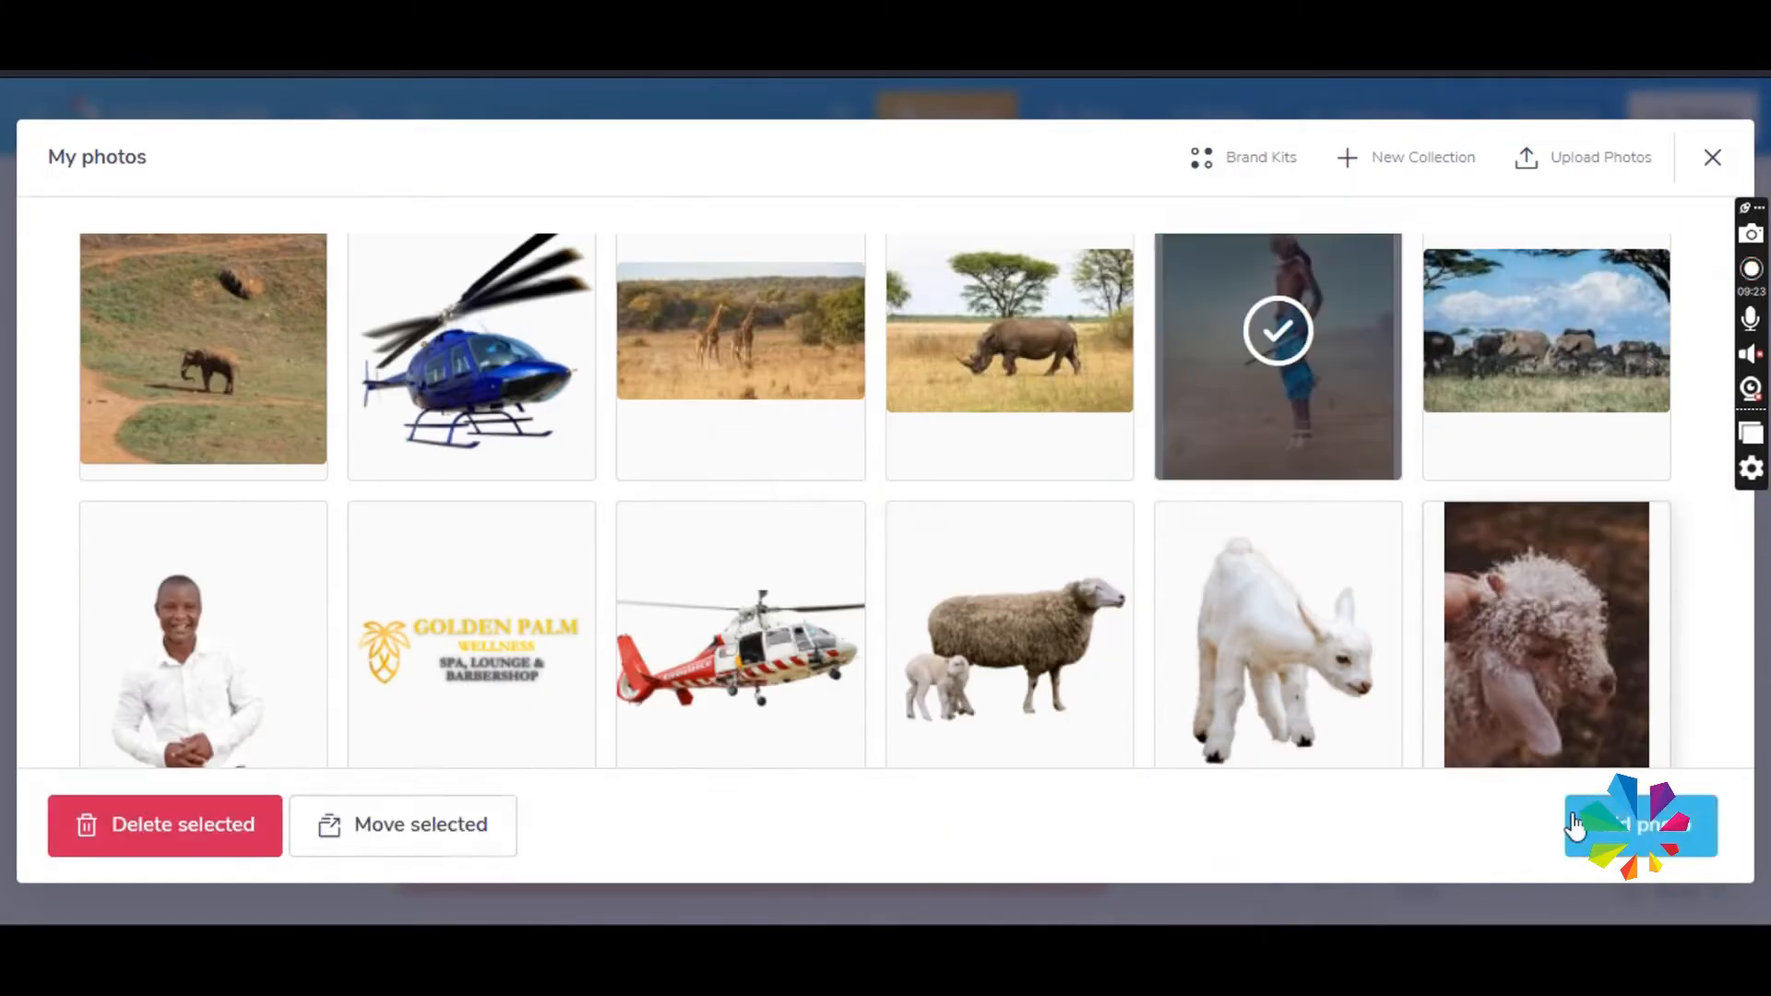
{"action": "left_click_drag", "start_coordinate": [947, 735], "coordinate": [1021, 830]}
{"action": "left_click_drag", "start_coordinate": [921, 674], "coordinate": [993, 634]}
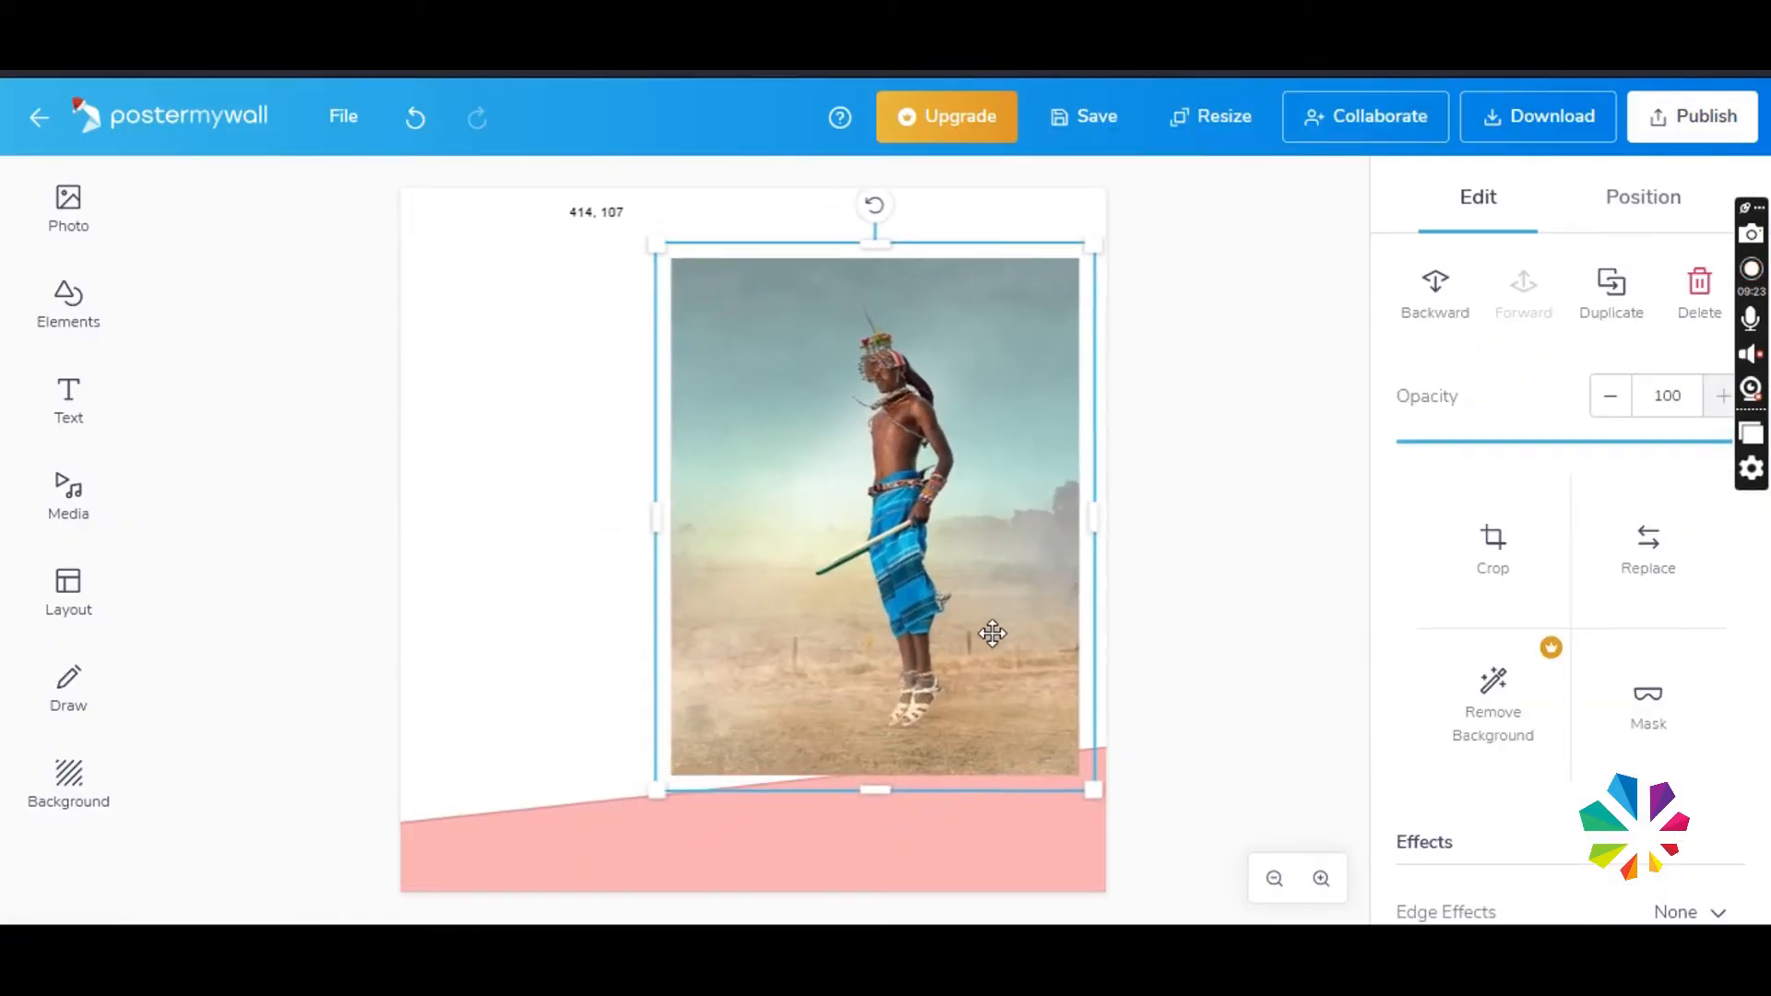
- Mask the photo with a circle shape shifted to the right so it frames the man, and apply the mask
{"action": "left_click", "coordinate": [1651, 715]}
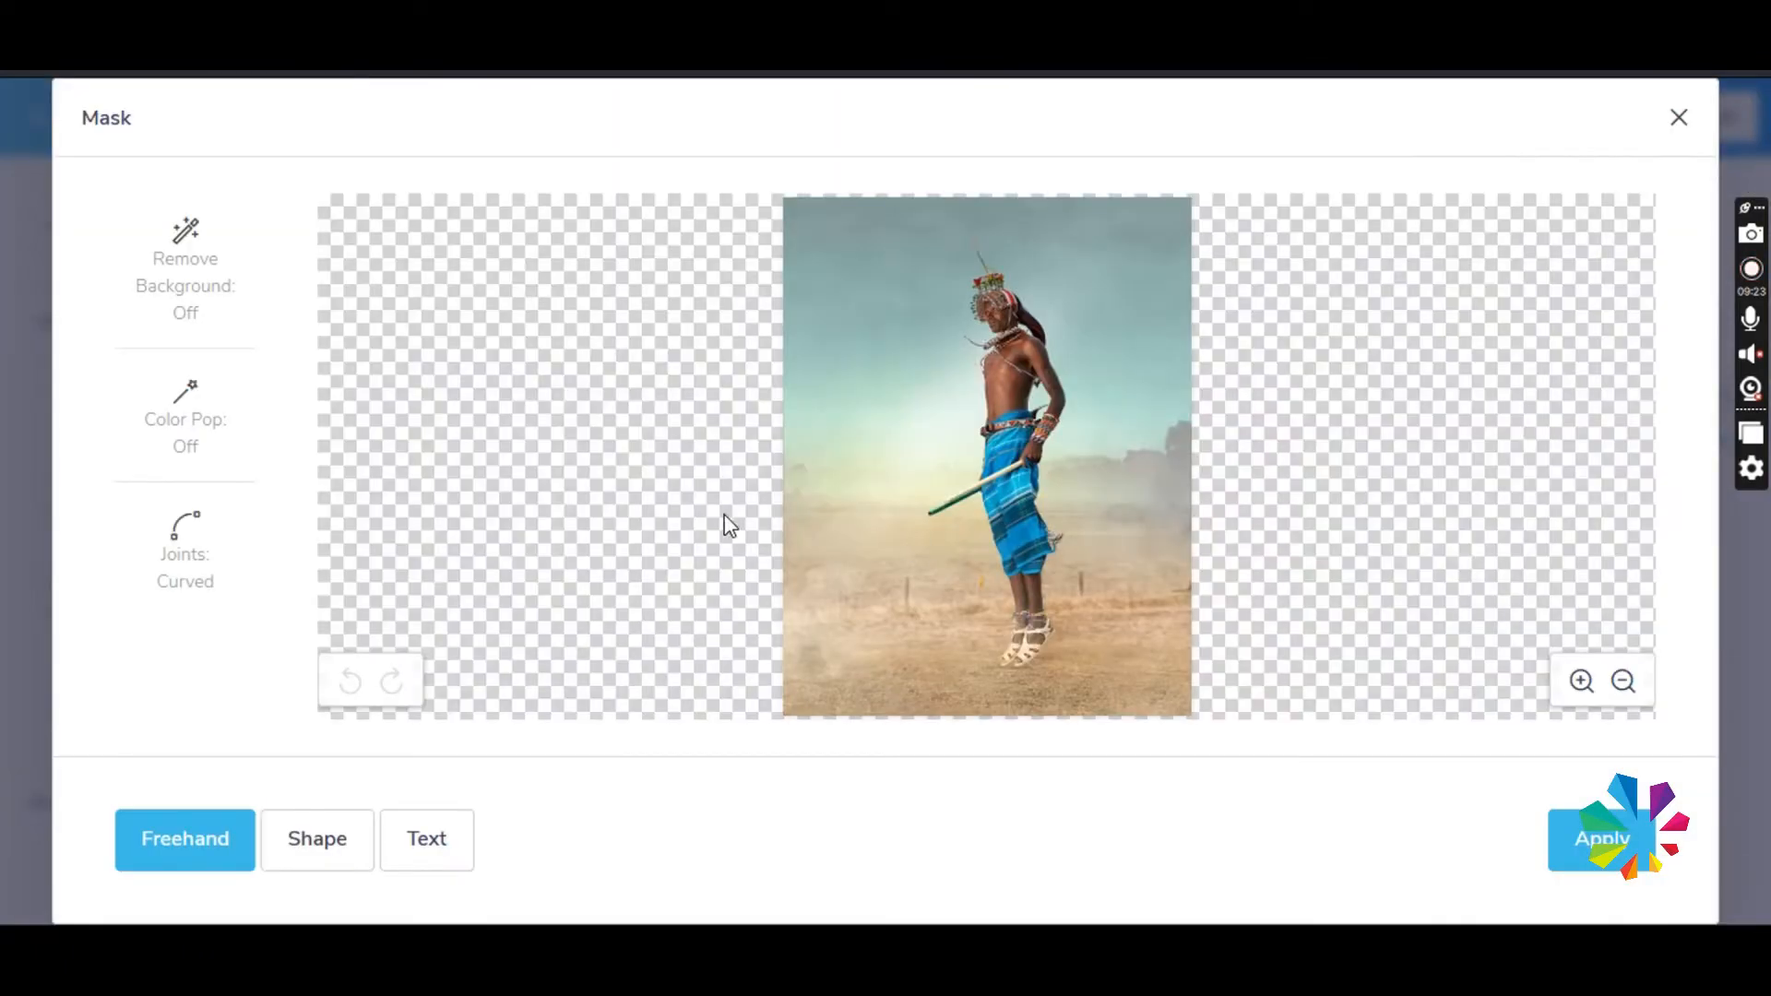
{"action": "left_click", "coordinate": [337, 821]}
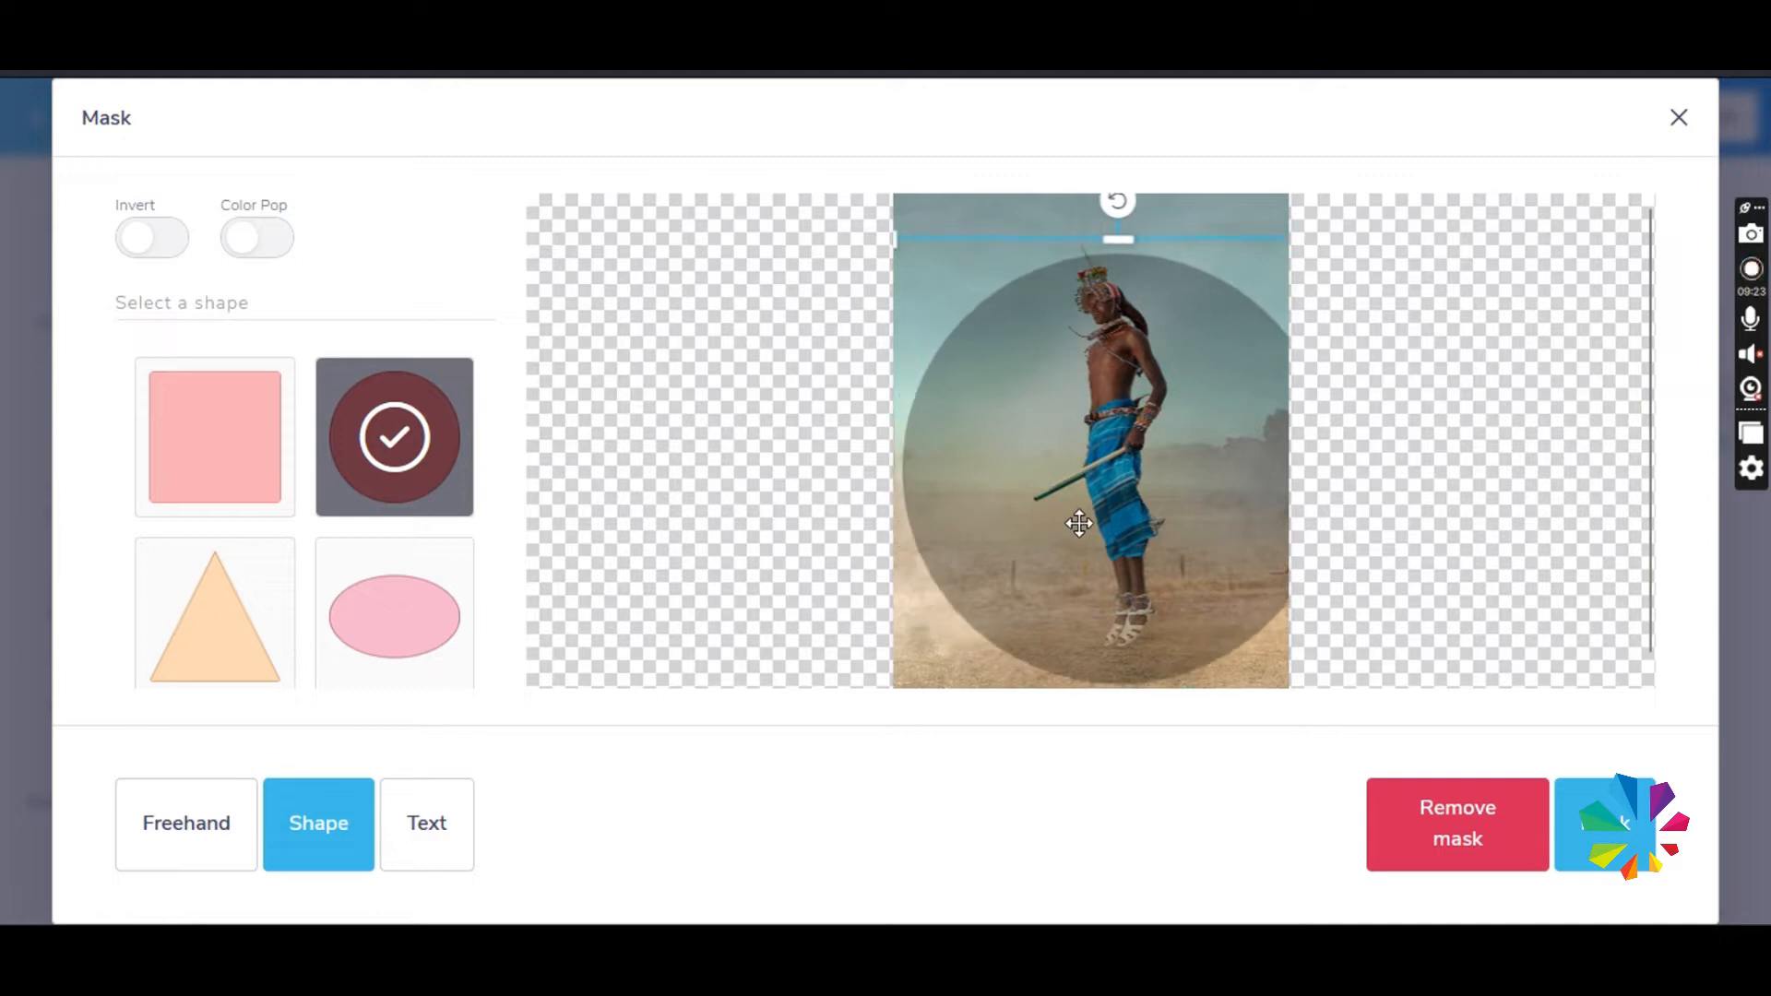
{"action": "left_click_drag", "start_coordinate": [1078, 523], "coordinate": [1205, 530]}
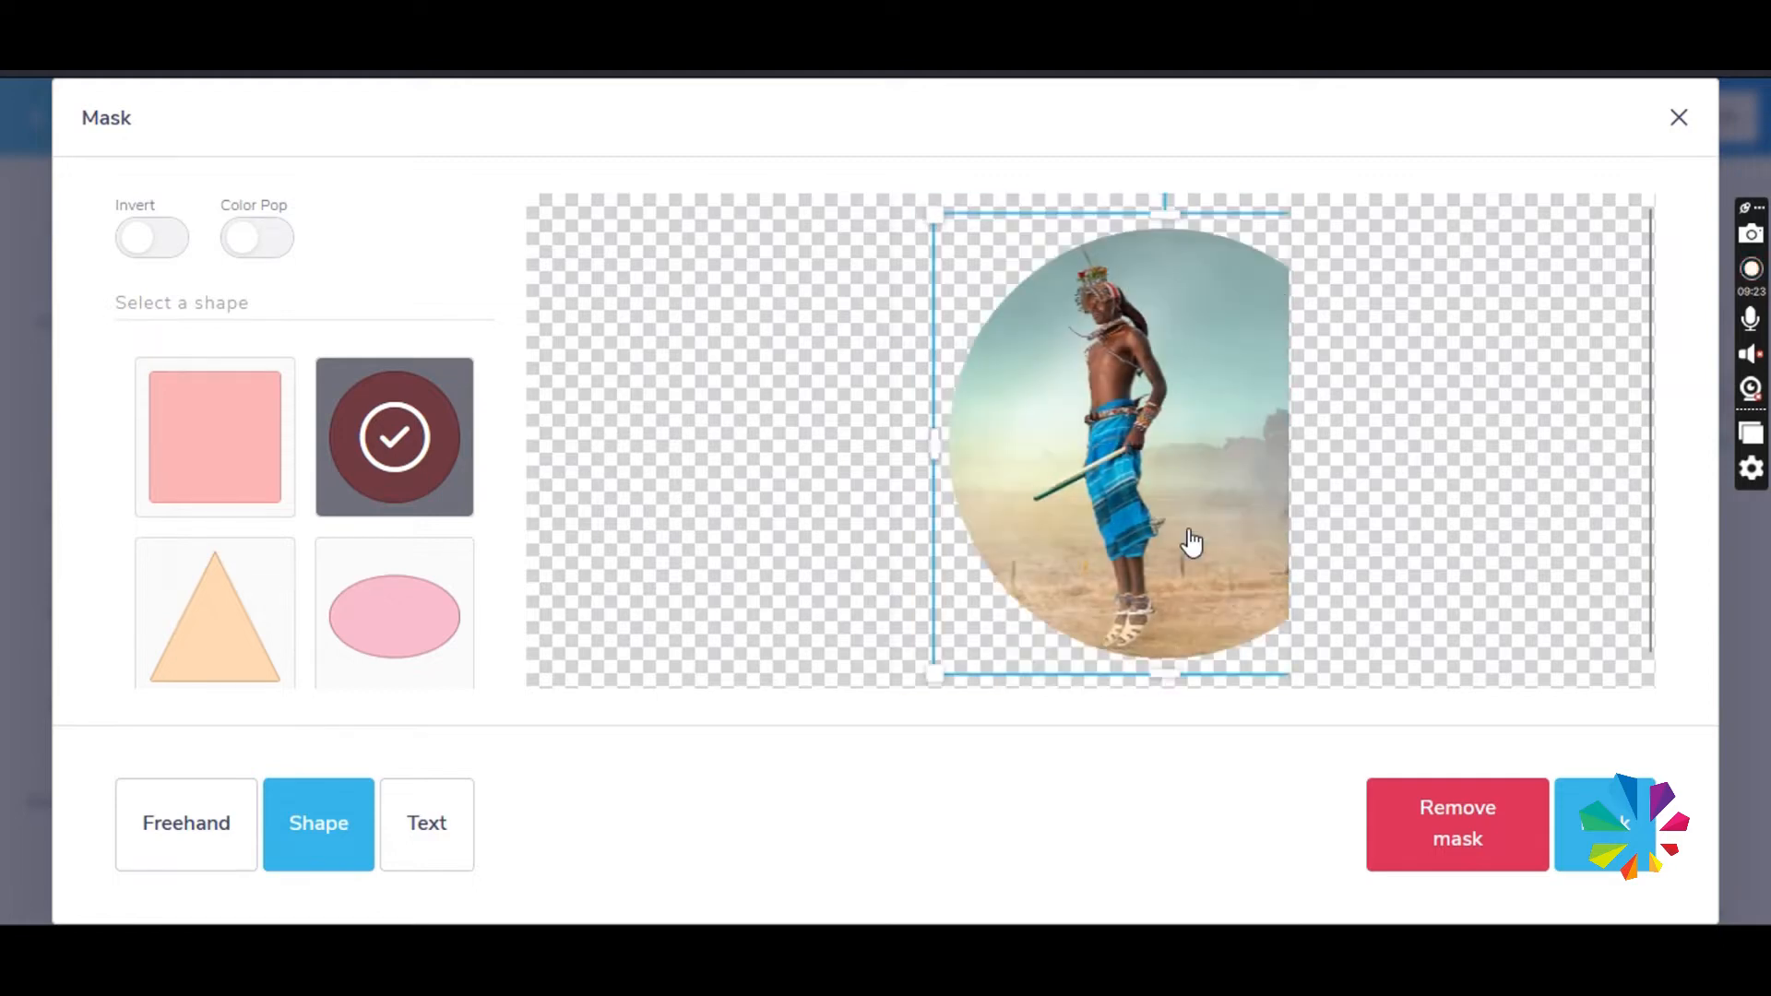
{"action": "left_click", "coordinate": [1596, 824]}
- Enlarge the circular photo, send it behind the pink band and position it against the canvas's right edge
{"action": "left_click_drag", "start_coordinate": [987, 585], "coordinate": [1027, 771]}
{"action": "right_click", "coordinate": [979, 724]}
{"action": "left_click", "coordinate": [1104, 393]}
{"action": "left_click_drag", "start_coordinate": [1034, 443], "coordinate": [1070, 484]}
- Add a square shape, size it down and place it over the left edge of the circular photo
{"action": "left_click", "coordinate": [304, 406]}
{"action": "left_click", "coordinate": [82, 341]}
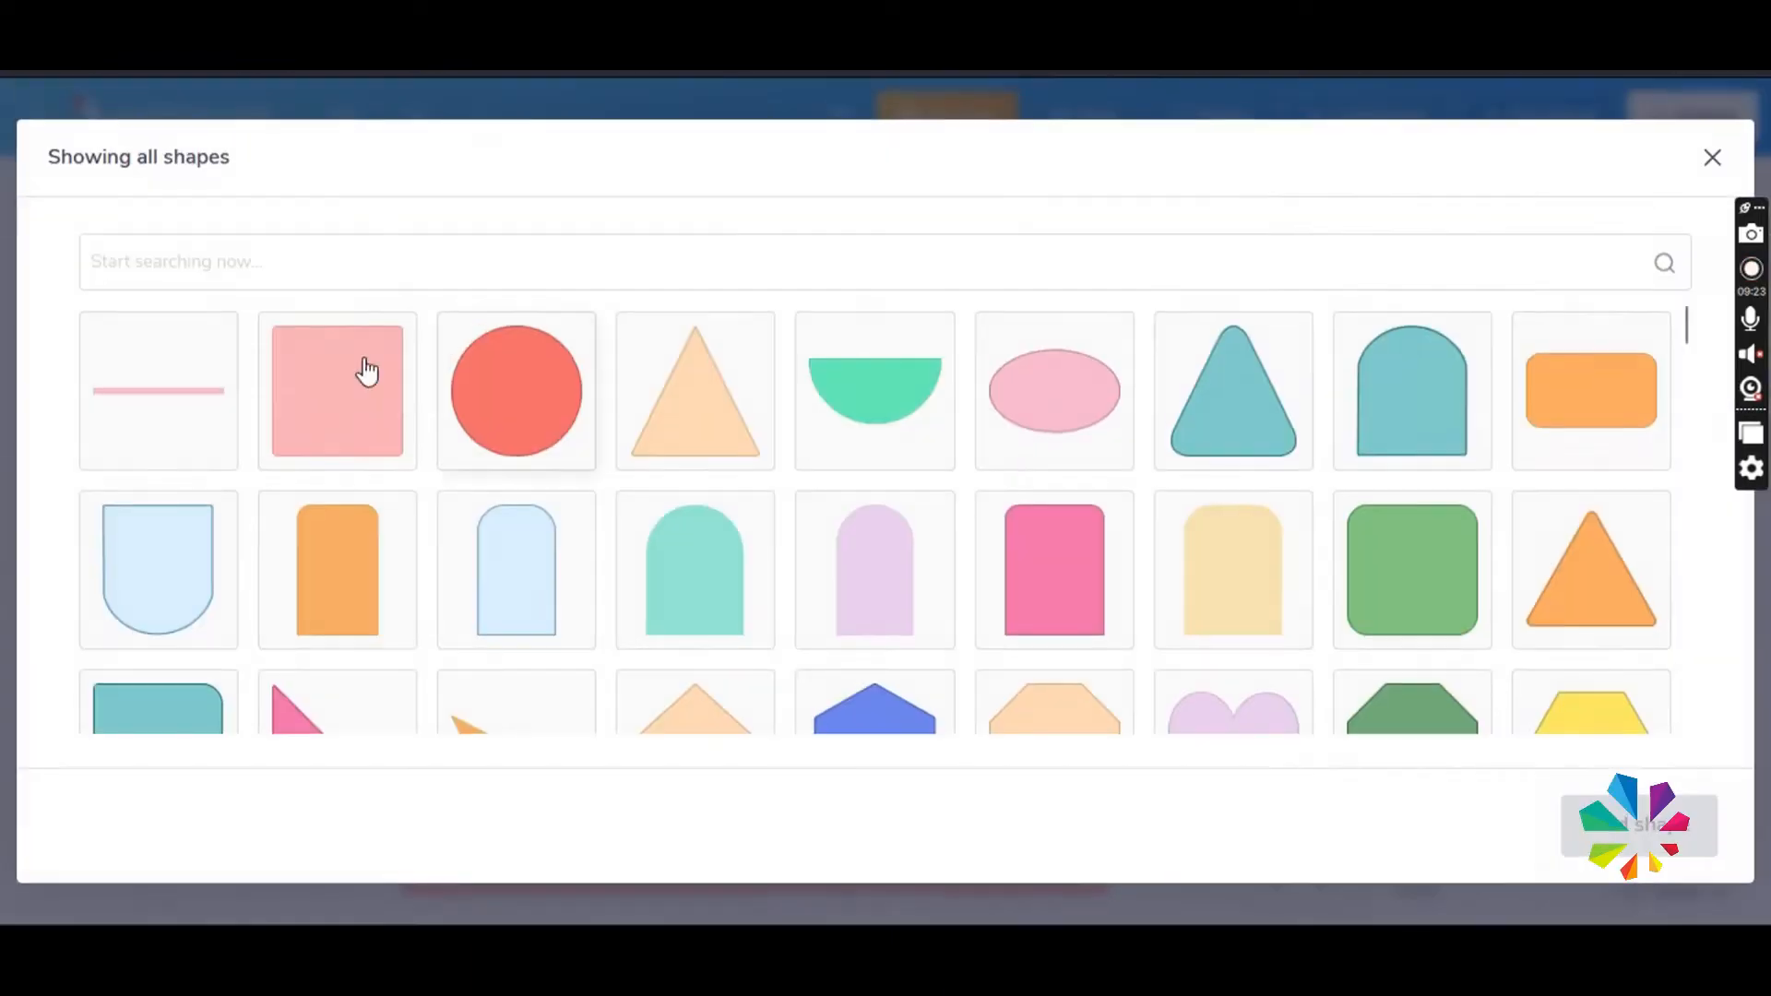
{"action": "left_click", "coordinate": [363, 368]}
{"action": "left_click", "coordinate": [1636, 822]}
{"action": "left_click_drag", "start_coordinate": [766, 427], "coordinate": [830, 396]}
{"action": "left_click_drag", "start_coordinate": [648, 534], "coordinate": [730, 486]}
{"action": "left_click_drag", "start_coordinate": [823, 408], "coordinate": [821, 404]}
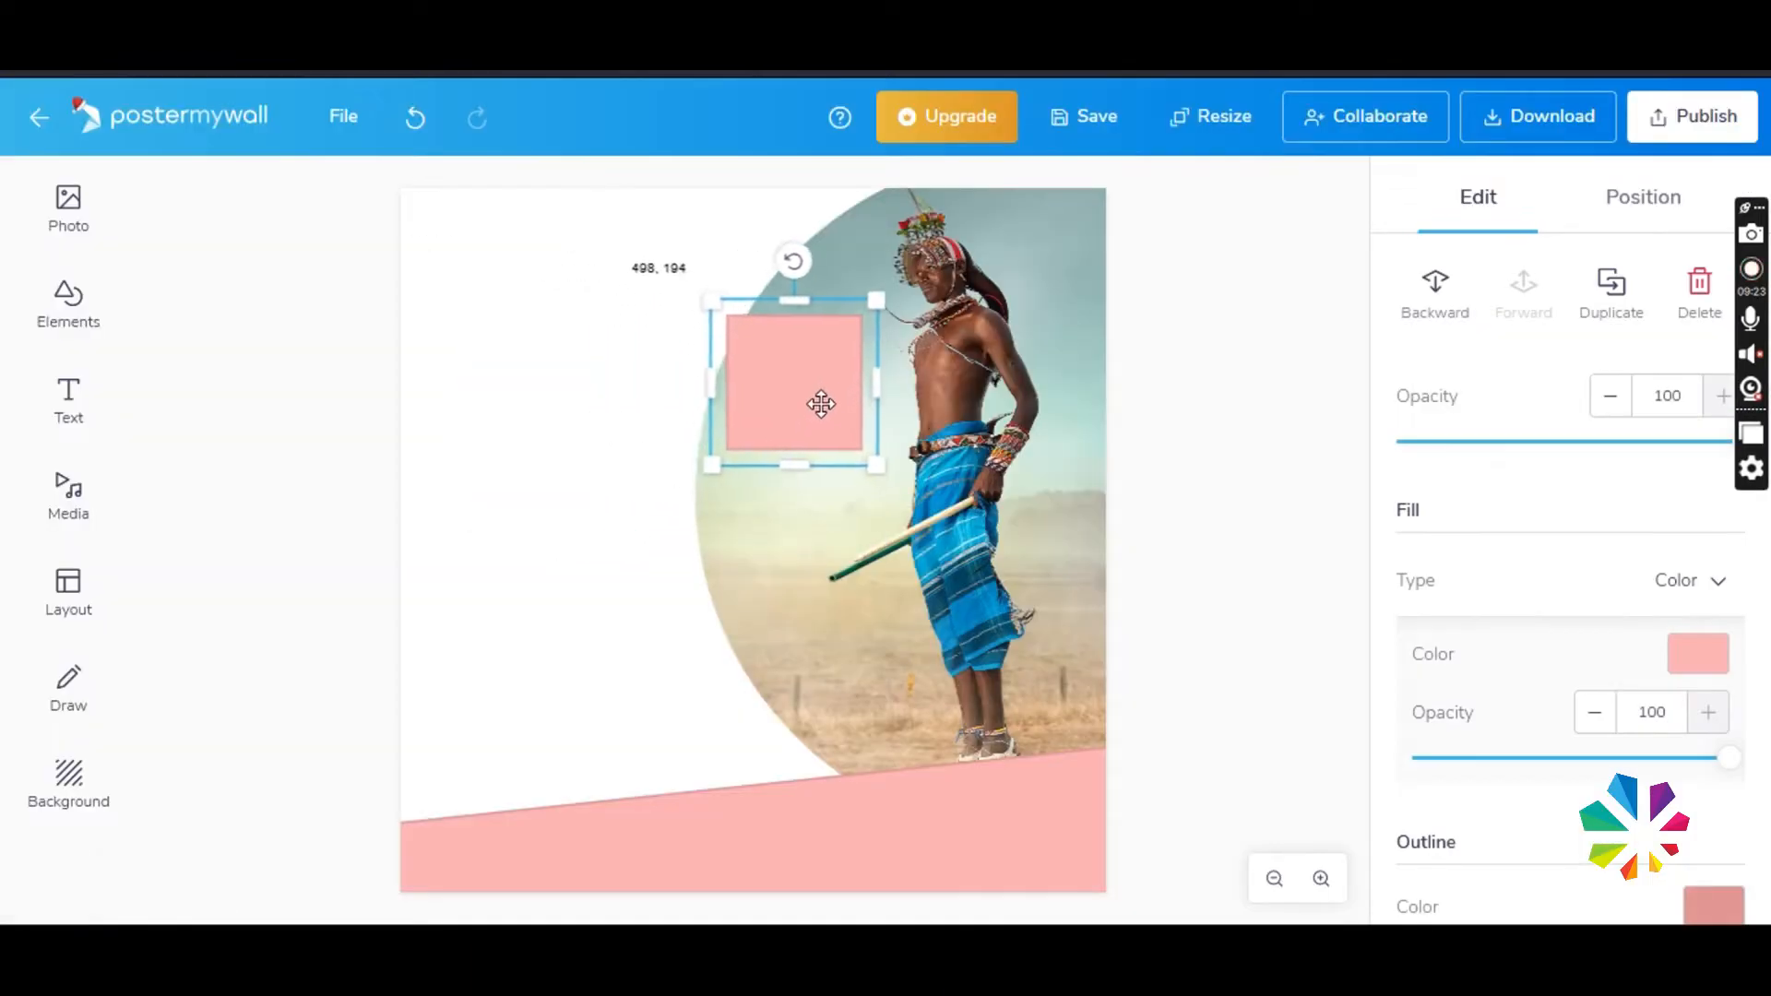
- Fill the square with white (FFFFFF)
{"action": "left_click", "coordinate": [1697, 653]}
{"action": "left_click", "coordinate": [1397, 386]}
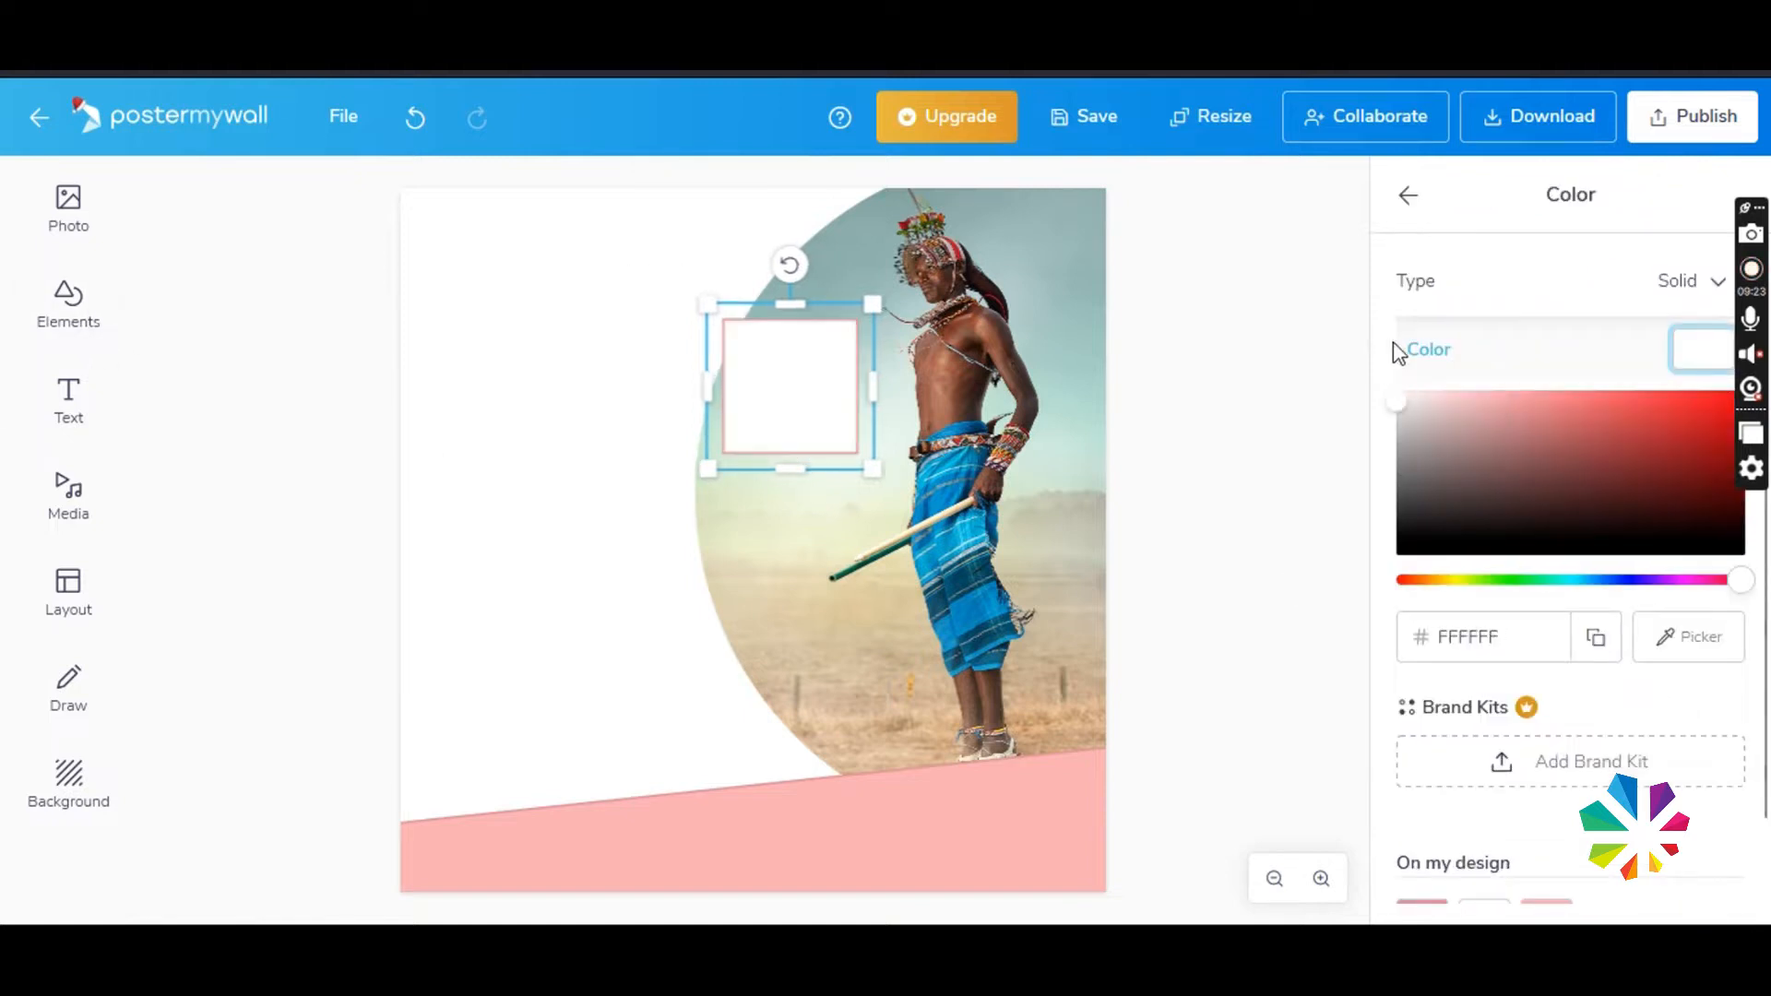
{"action": "left_click", "coordinate": [1395, 355]}
- Apply a custom shadow to the white square, keeping its colour black
{"action": "scroll", "coordinate": [1639, 729], "scroll_direction": "down", "scroll_amount": 1}
{"action": "scroll", "coordinate": [1639, 729], "scroll_direction": "down", "scroll_amount": 5}
{"action": "left_click", "coordinate": [1661, 557]}
{"action": "left_click", "coordinate": [1514, 724]}
{"action": "scroll", "coordinate": [1574, 710], "scroll_direction": "down", "scroll_amount": 5}
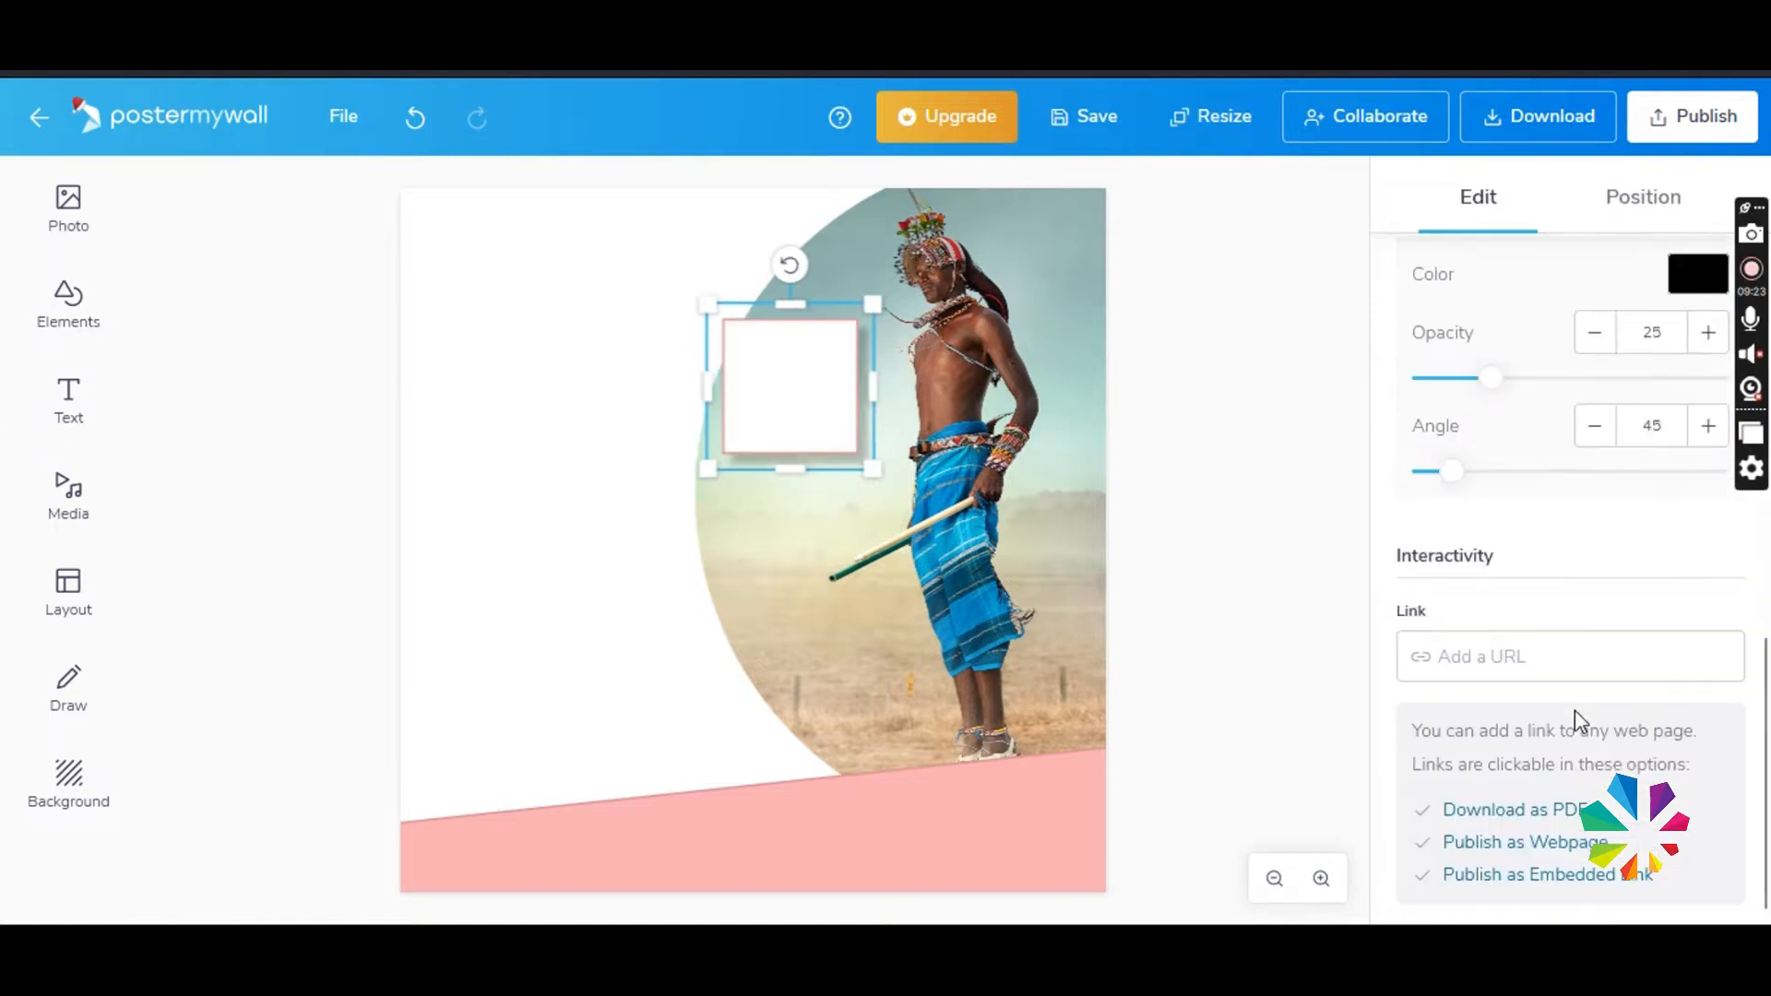
{"action": "scroll", "coordinate": [1624, 415], "scroll_direction": "up", "scroll_amount": 2}
{"action": "left_click", "coordinate": [1692, 447]}
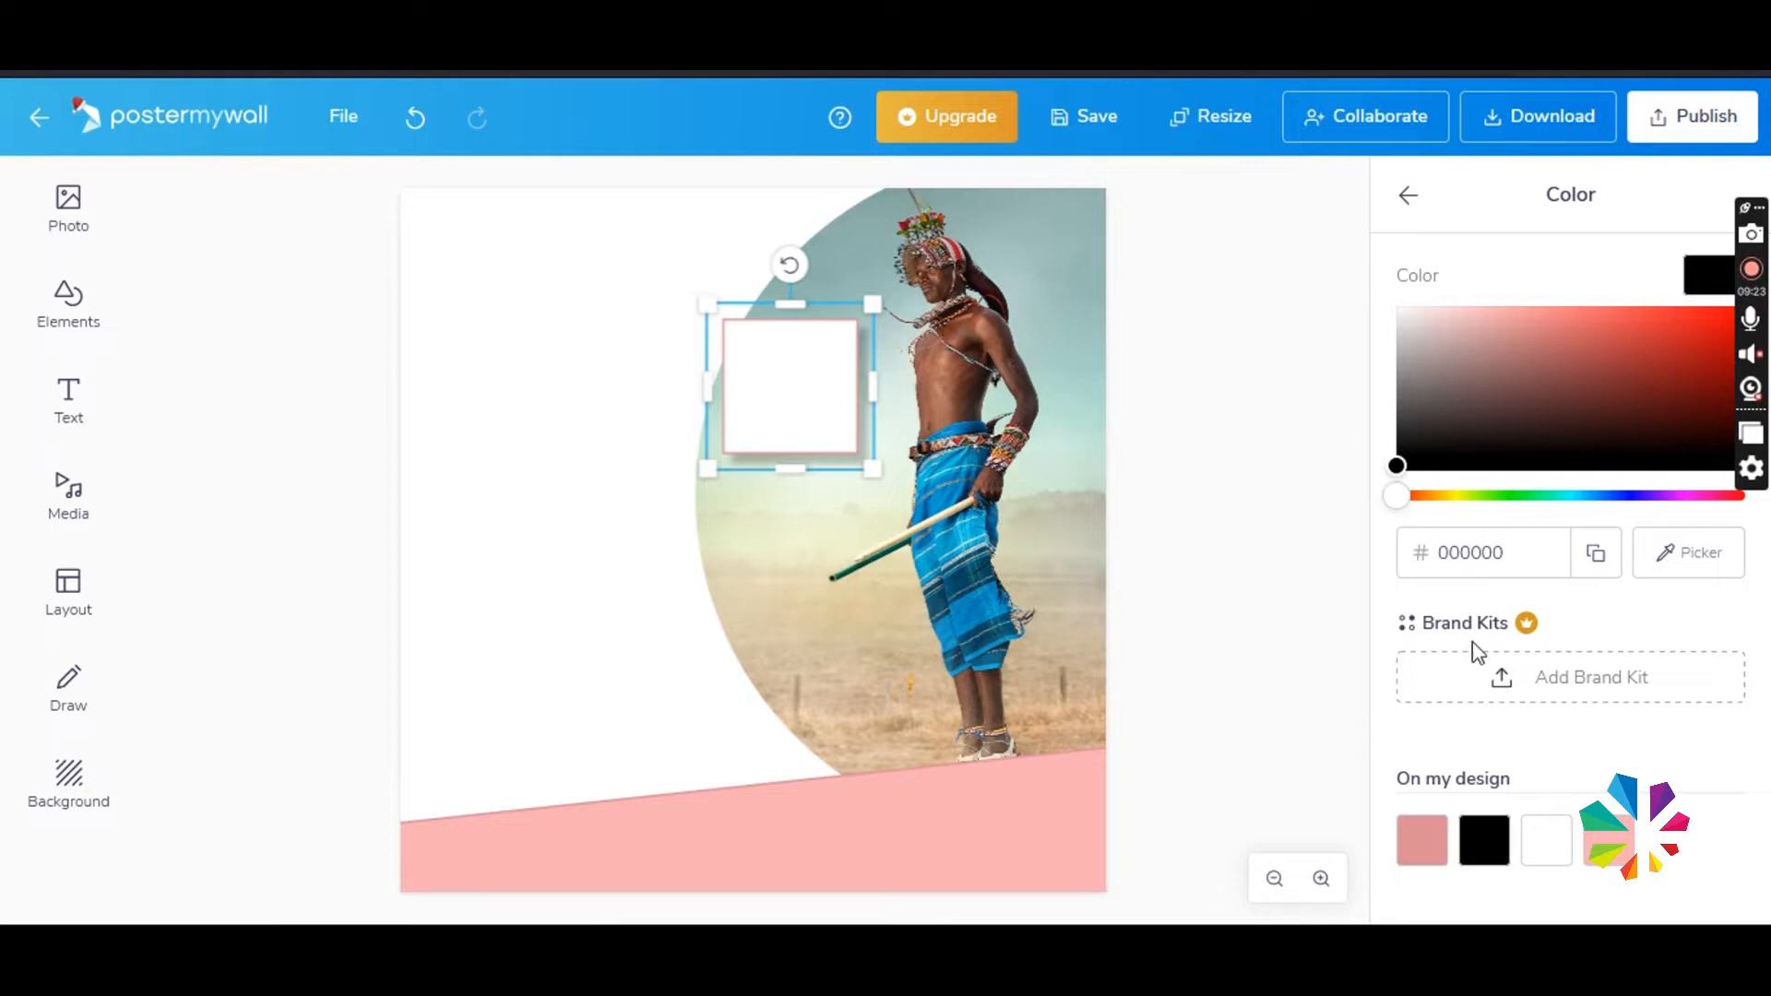
{"action": "left_click", "coordinate": [1408, 195]}
- Tilt the white square slightly clockwise, enlarge it a little and place it on the photo's upper left edge
{"action": "scroll", "coordinate": [1637, 628], "scroll_direction": "down", "scroll_amount": 2}
{"action": "left_click_drag", "start_coordinate": [826, 439], "coordinate": [836, 441]}
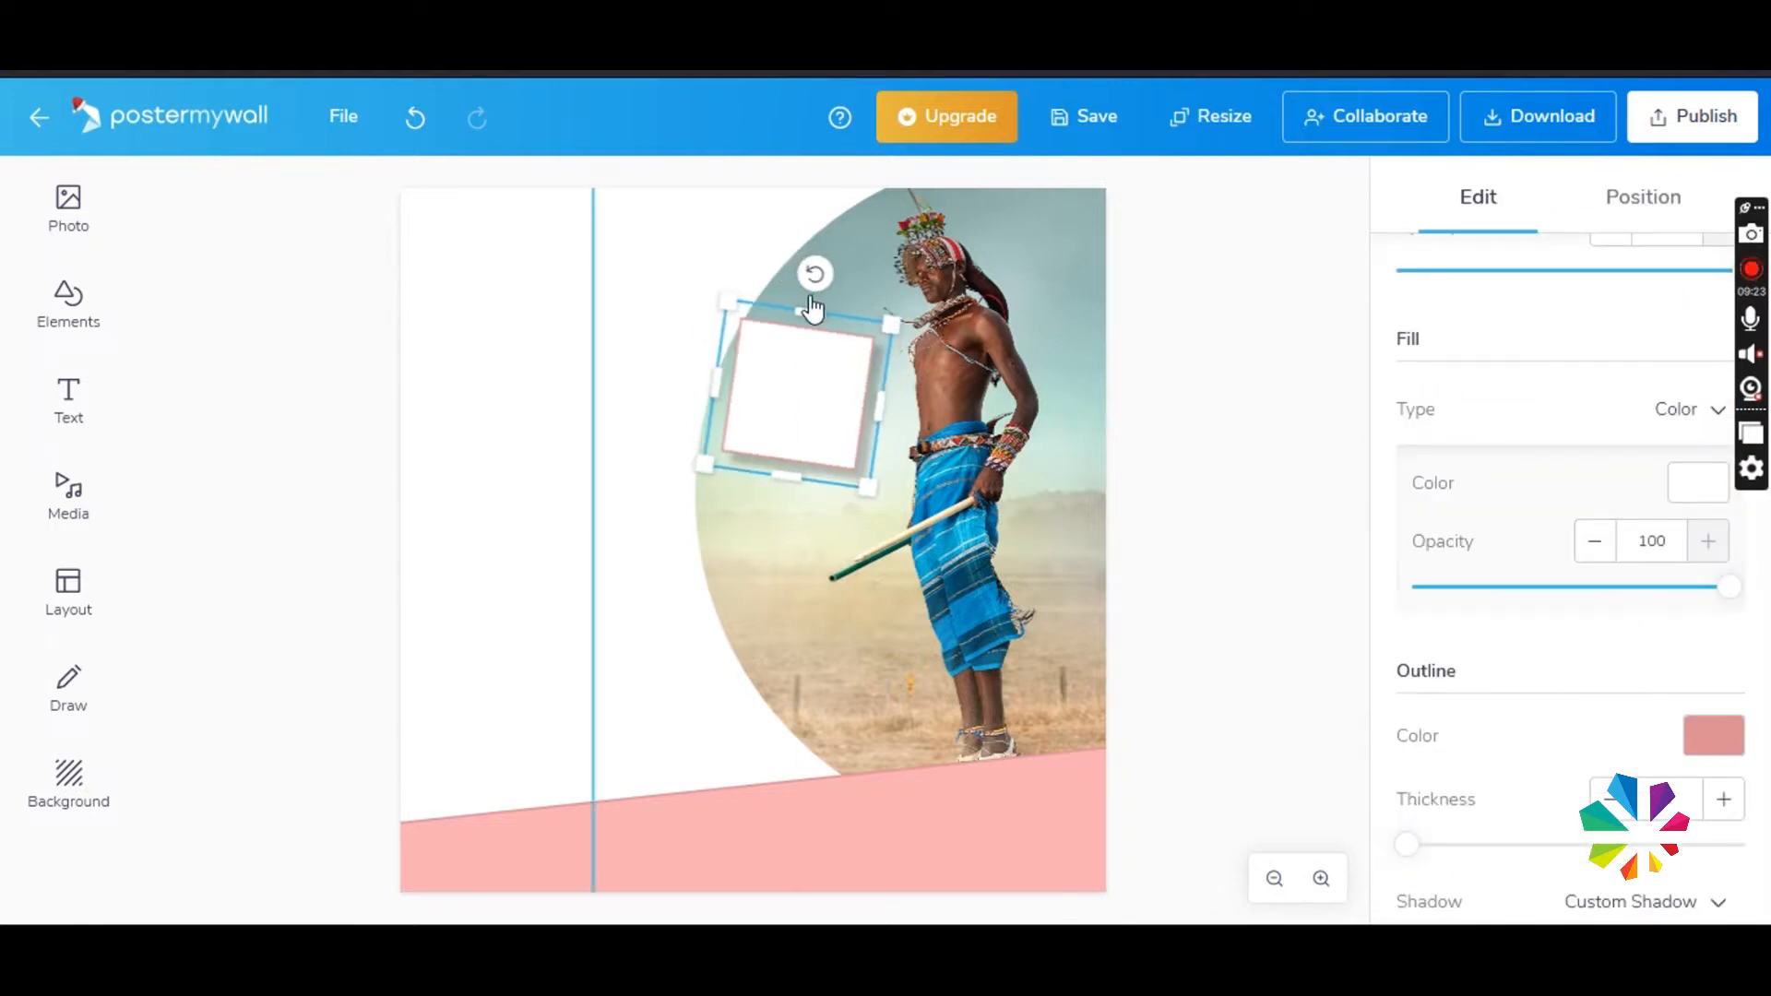
{"action": "left_click_drag", "start_coordinate": [761, 503], "coordinate": [743, 458]}
- Readjust the photo's circular mask and reposition the photo above the pink band
{"action": "left_click", "coordinate": [1605, 729]}
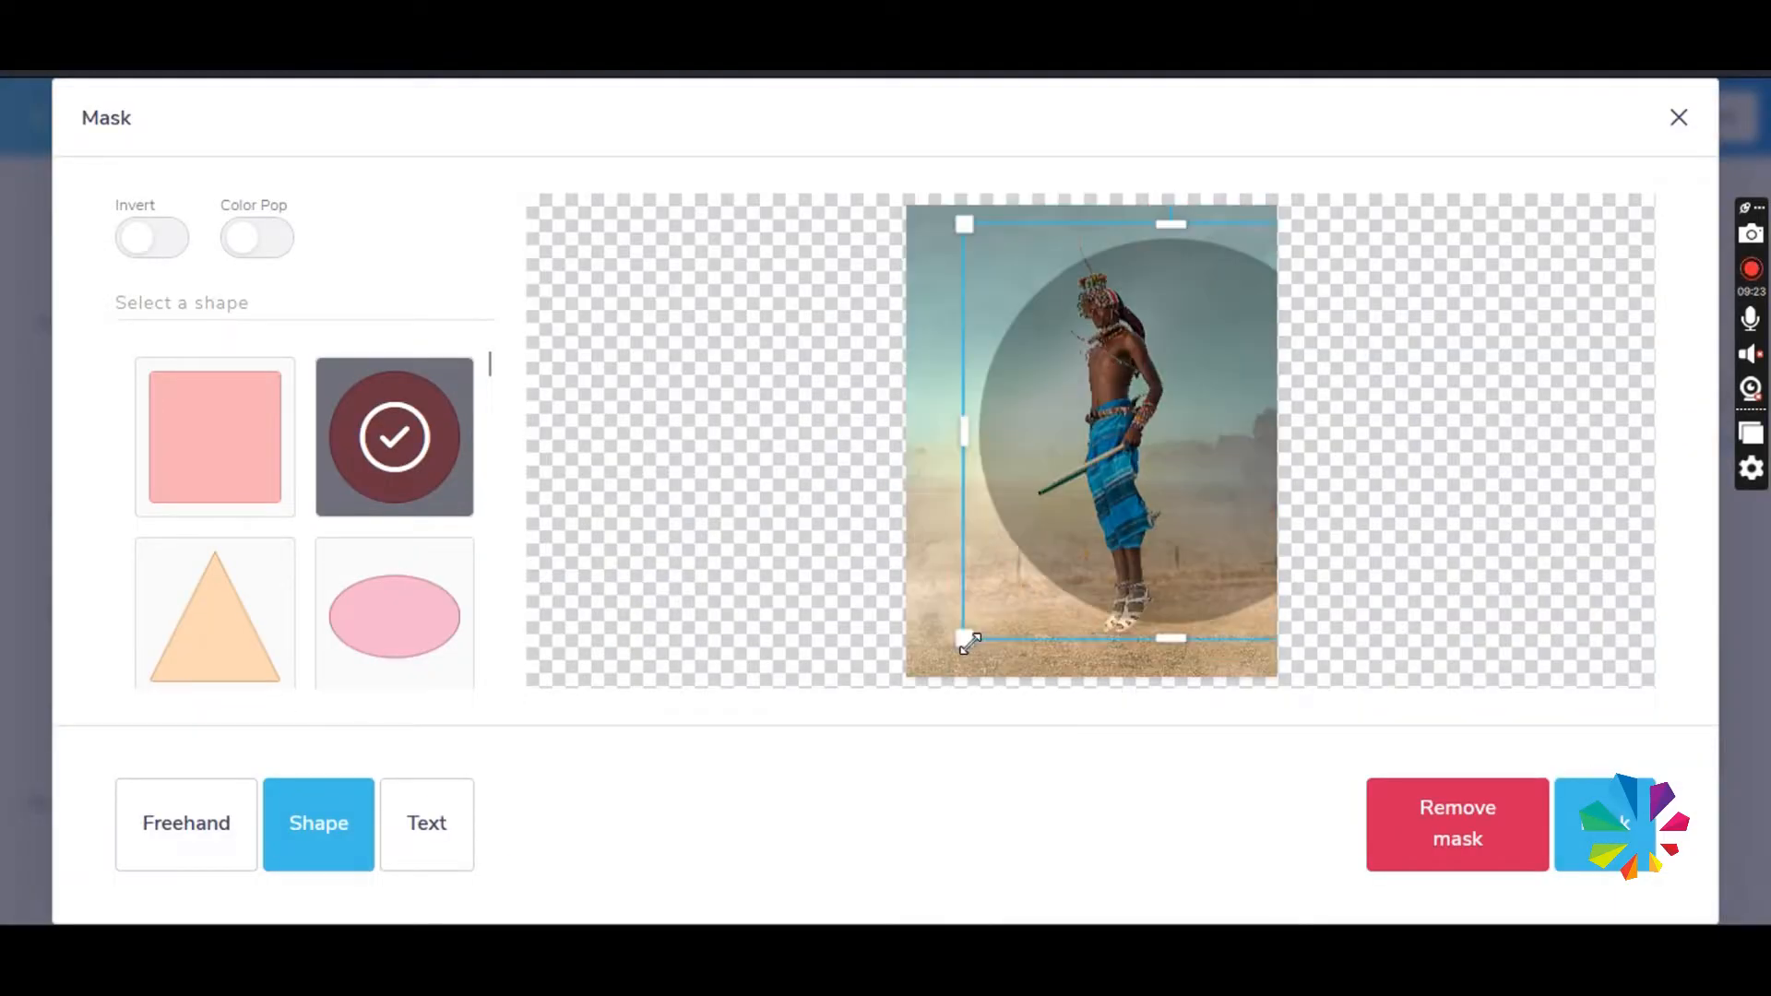
{"action": "left_click", "coordinate": [1661, 884]}
{"action": "mouse_move", "coordinate": [1028, 594]}
{"action": "left_mouse_down"}
{"action": "mouse_move", "coordinate": [1047, 599]}
{"action": "mouse_move", "coordinate": [1033, 565]}
{"action": "left_mouse_up"}
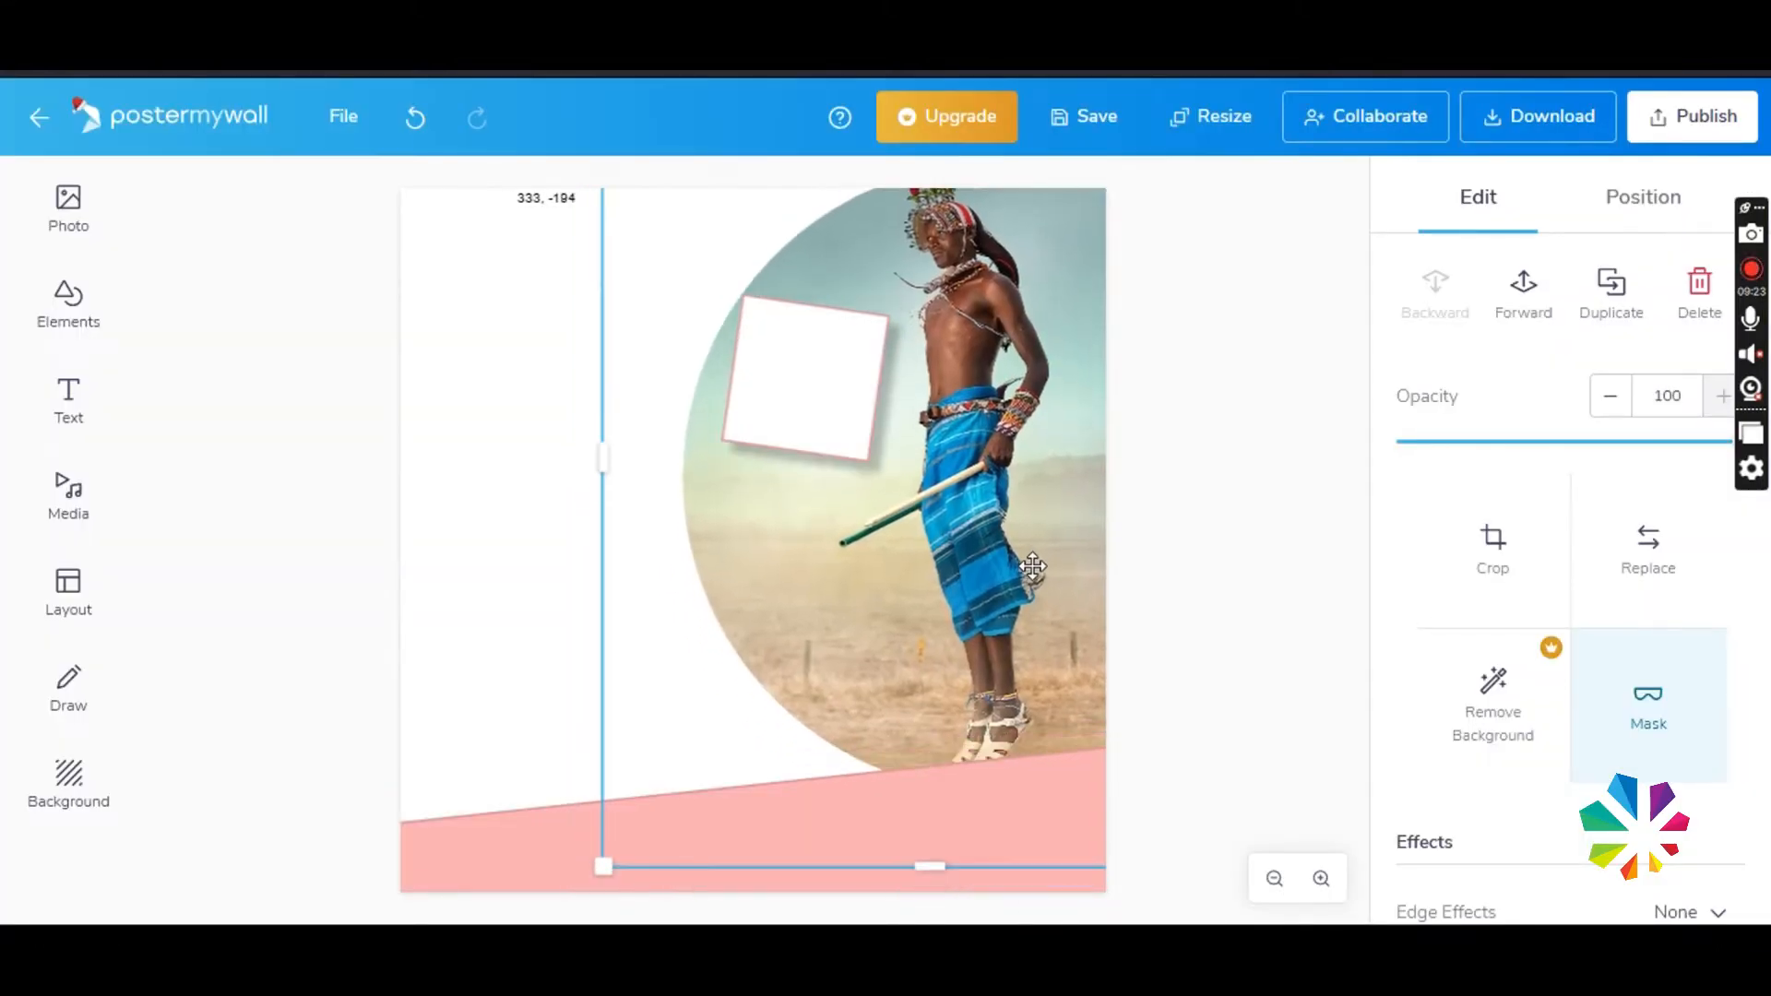
- Change the tilted square's outline colour to white
{"action": "left_click", "coordinate": [827, 319]}
{"action": "scroll", "coordinate": [1716, 636], "scroll_direction": "down", "scroll_amount": 4}
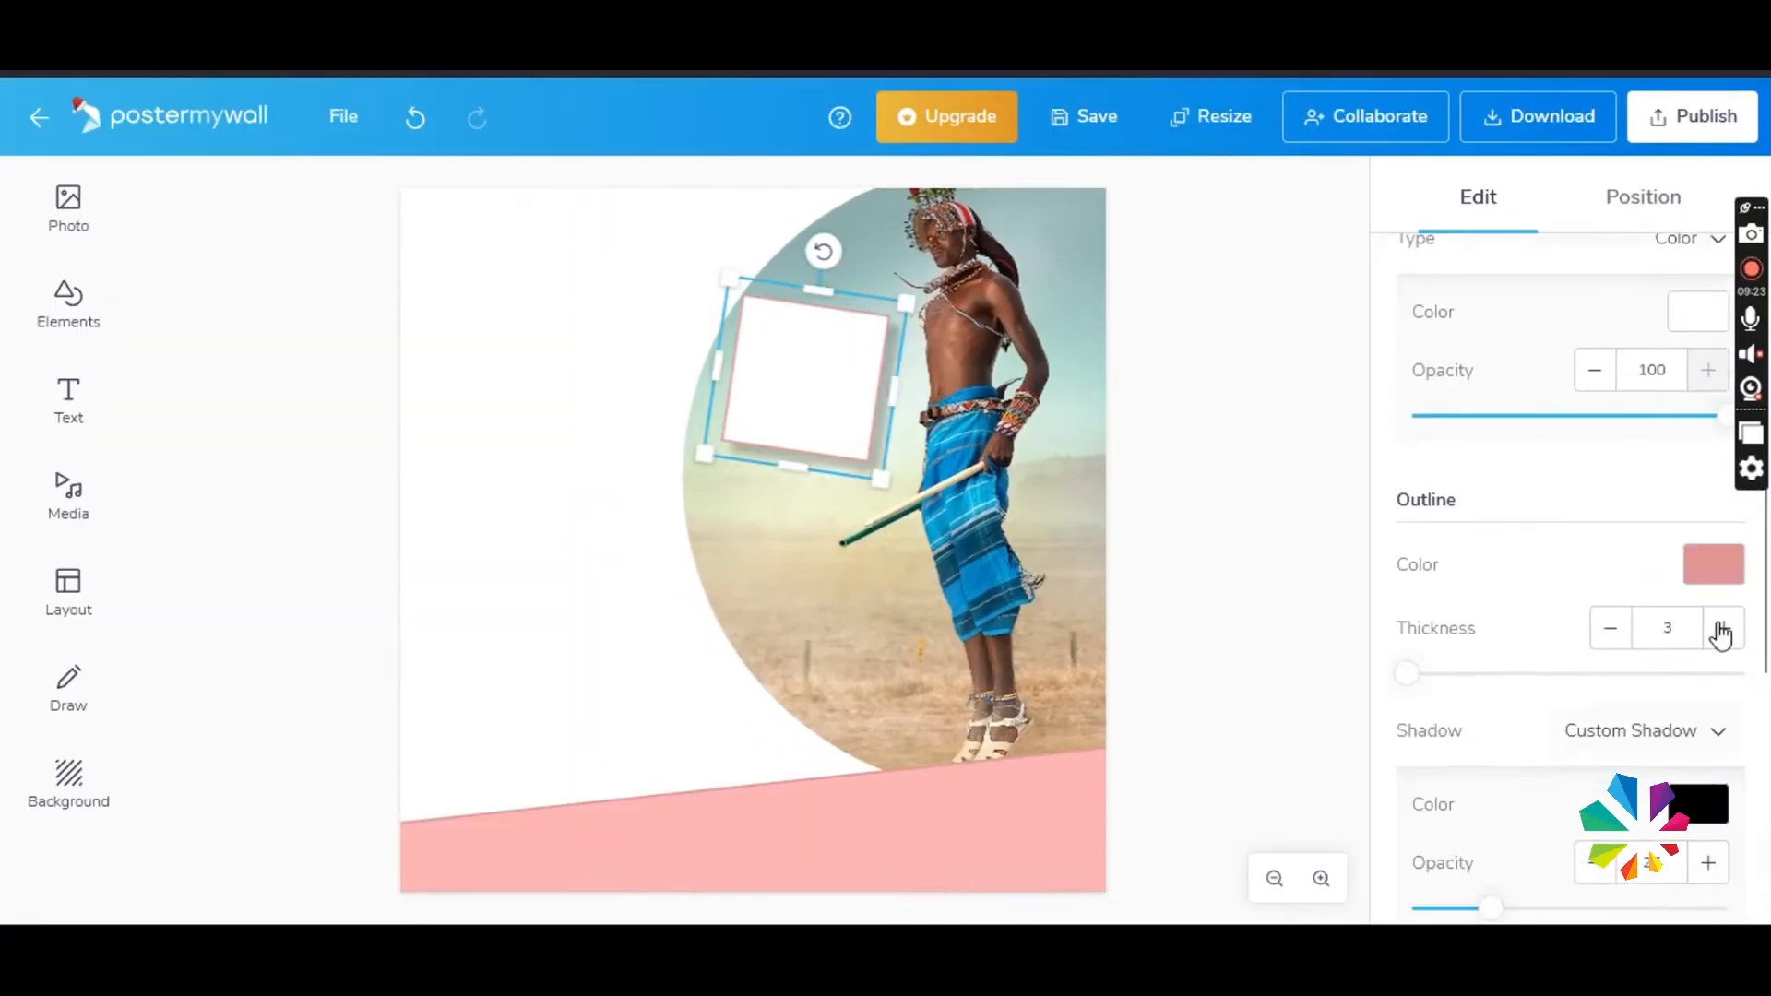
{"action": "left_click", "coordinate": [1713, 567]}
{"action": "left_click", "coordinate": [1541, 842]}
{"action": "left_click", "coordinate": [1227, 664]}
- Duplicate the tilted white square, straighten the copy and place it below the original, at about 445, 395
{"action": "left_click", "coordinate": [837, 449]}
{"action": "right_click", "coordinate": [823, 406]}
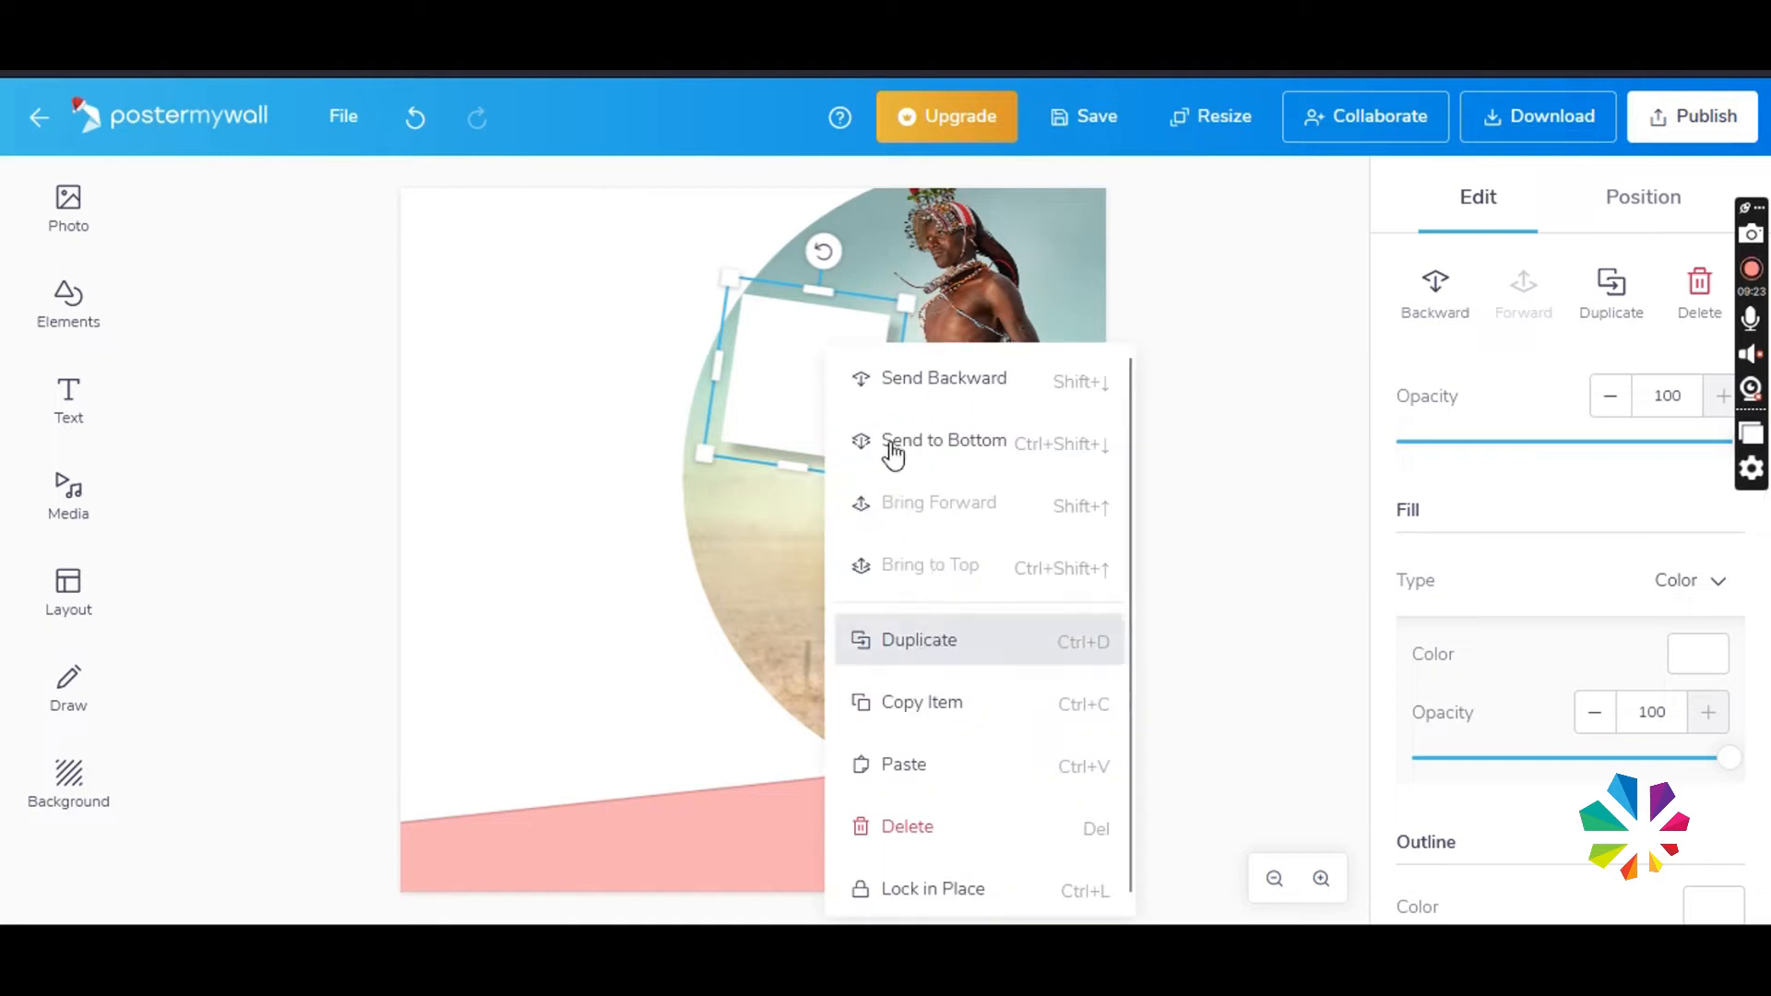
{"action": "left_click", "coordinate": [887, 640]}
{"action": "left_click_drag", "start_coordinate": [868, 438], "coordinate": [837, 540]}
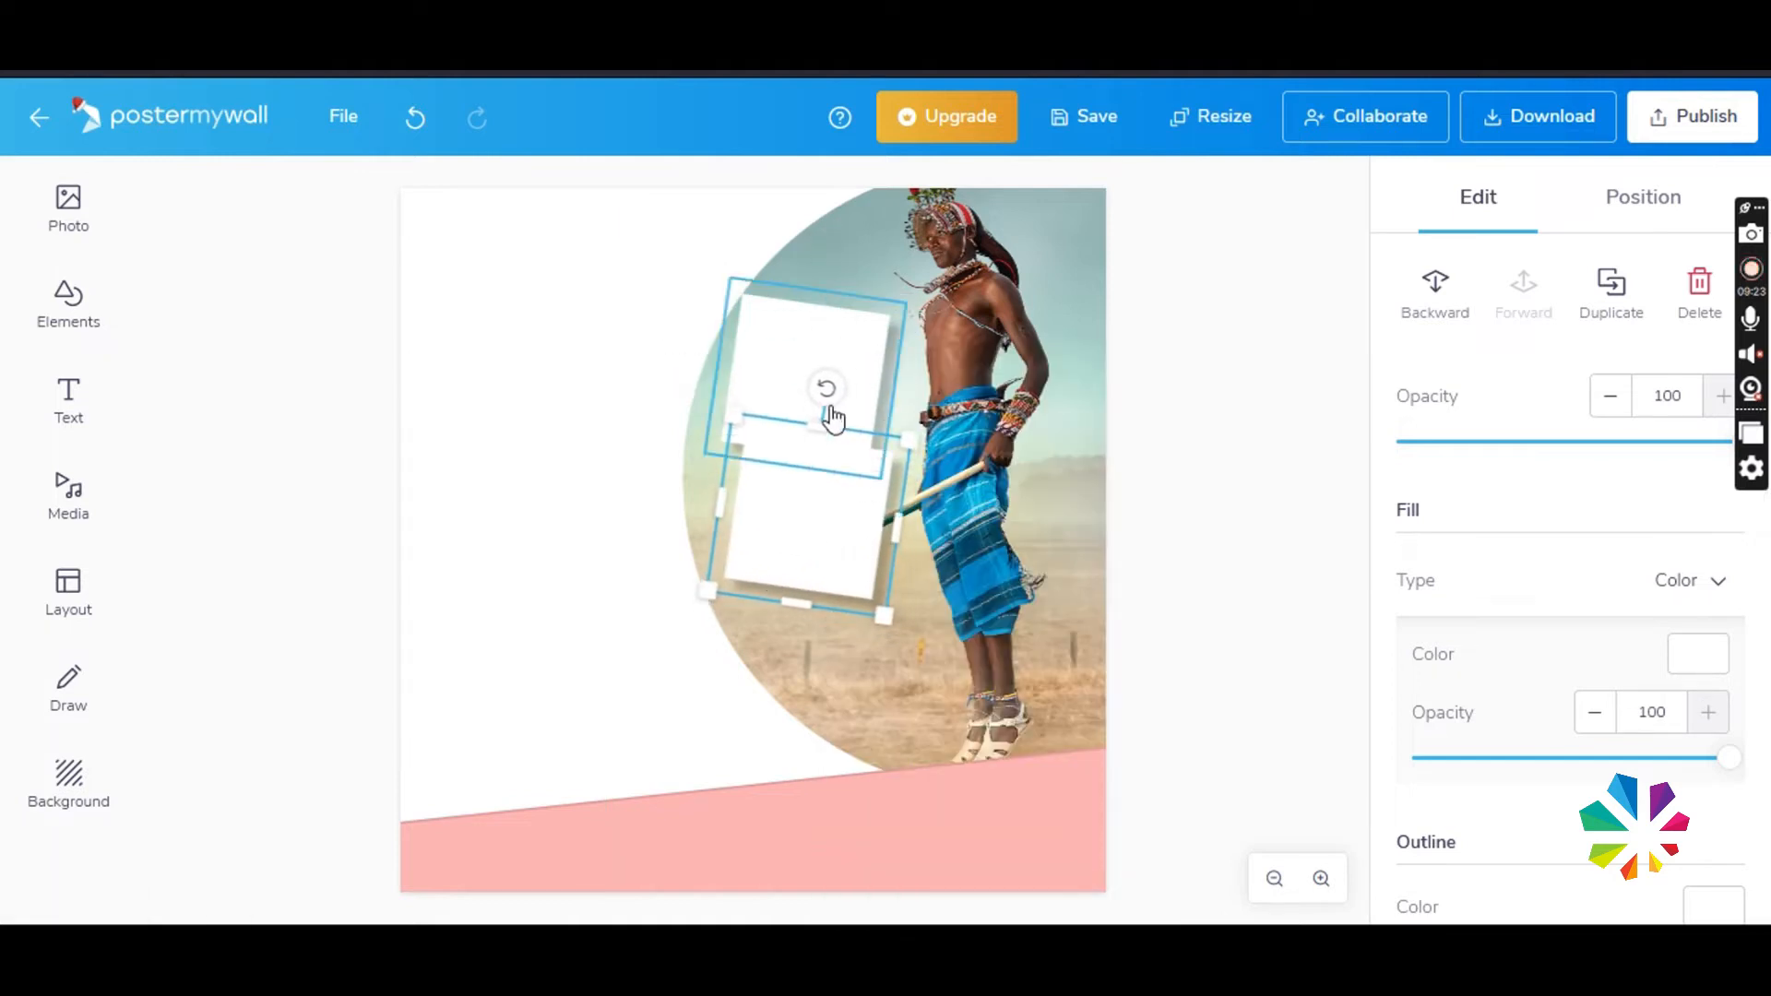
{"action": "left_click_drag", "start_coordinate": [814, 391], "coordinate": [812, 387]}
{"action": "left_click_drag", "start_coordinate": [832, 492], "coordinate": [785, 513]}
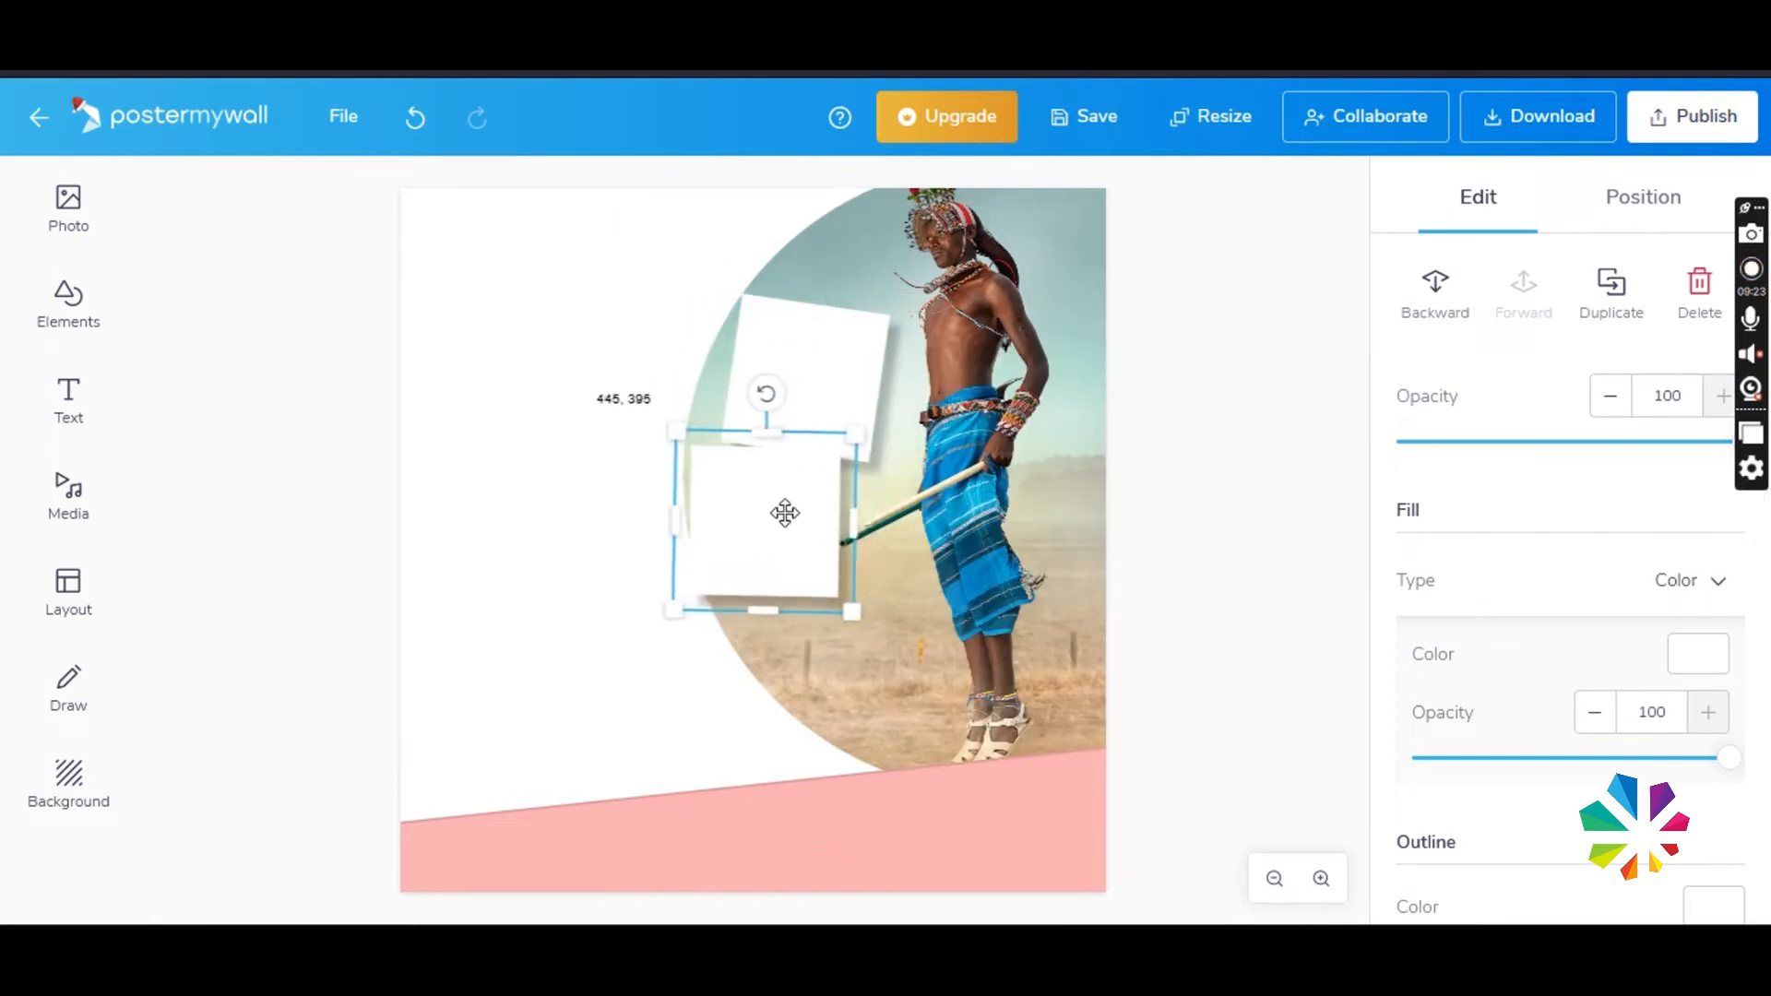
- Turn both squares' shadows to their left sides, then duplicate the lower square and place the copy beneath it at about 564, 604
{"action": "scroll", "coordinate": [1608, 684], "scroll_direction": "down", "scroll_amount": 5}
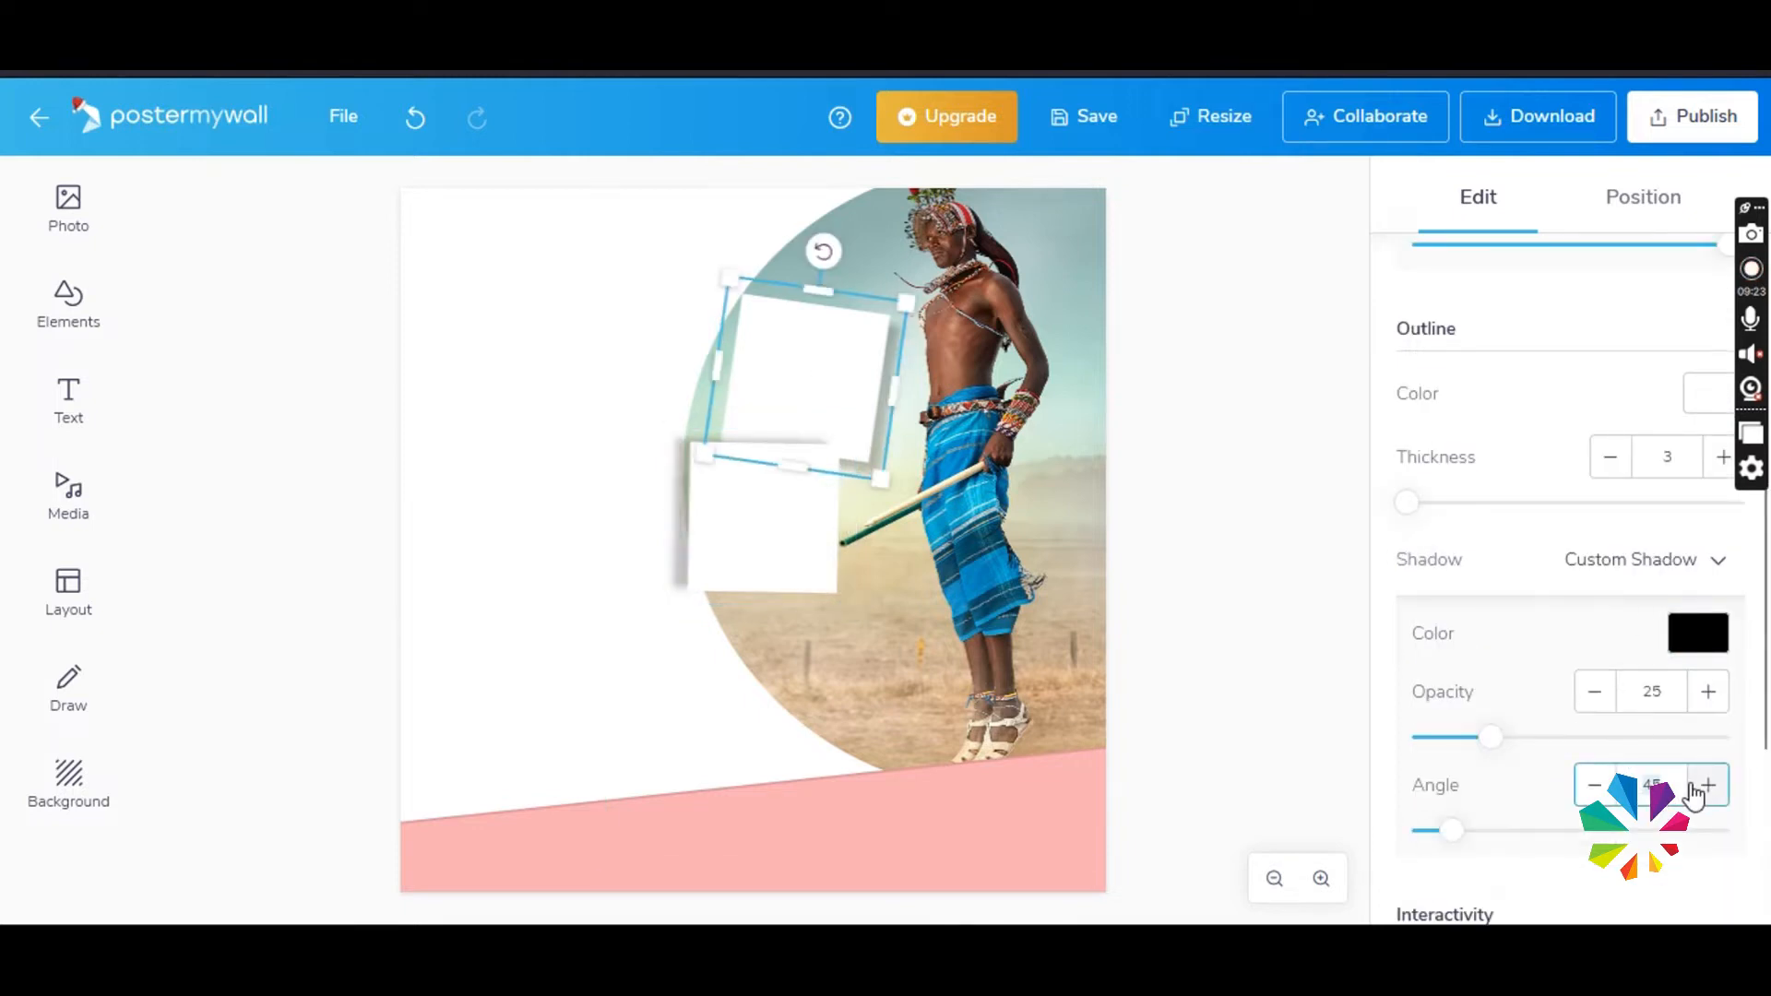
{"action": "right_click", "coordinate": [735, 538]}
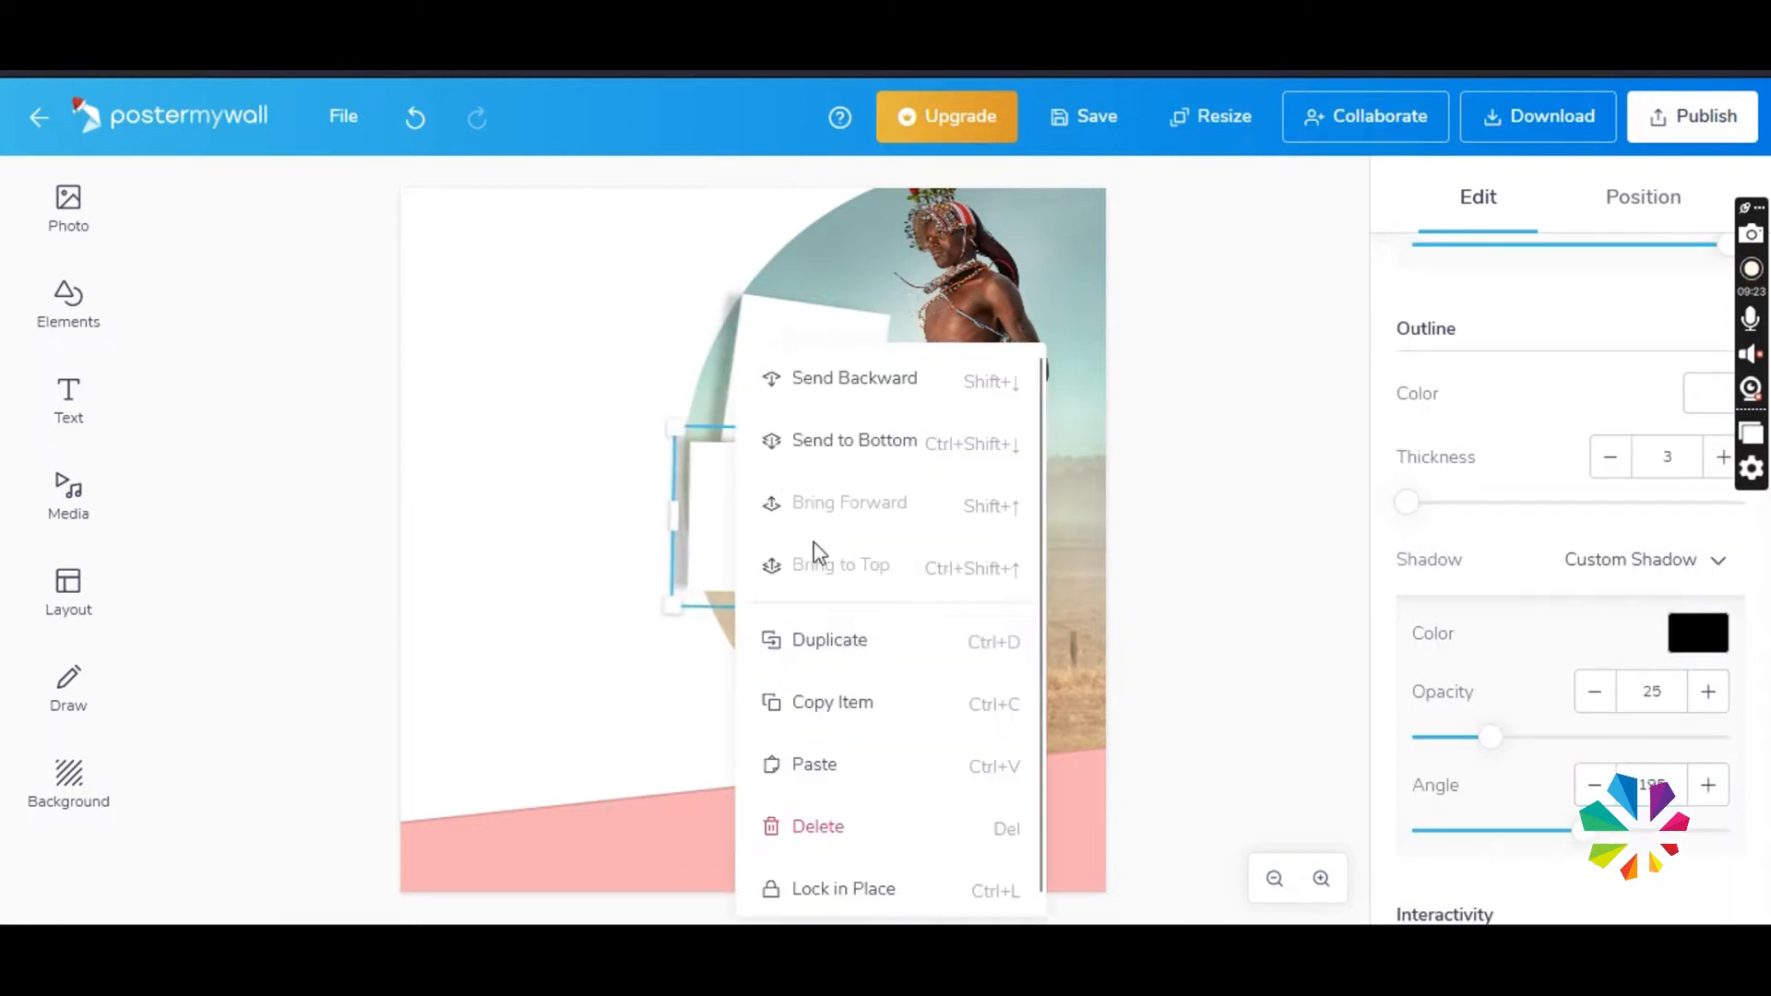
{"action": "left_click", "coordinate": [797, 640]}
{"action": "left_click_drag", "start_coordinate": [773, 581], "coordinate": [827, 682]}
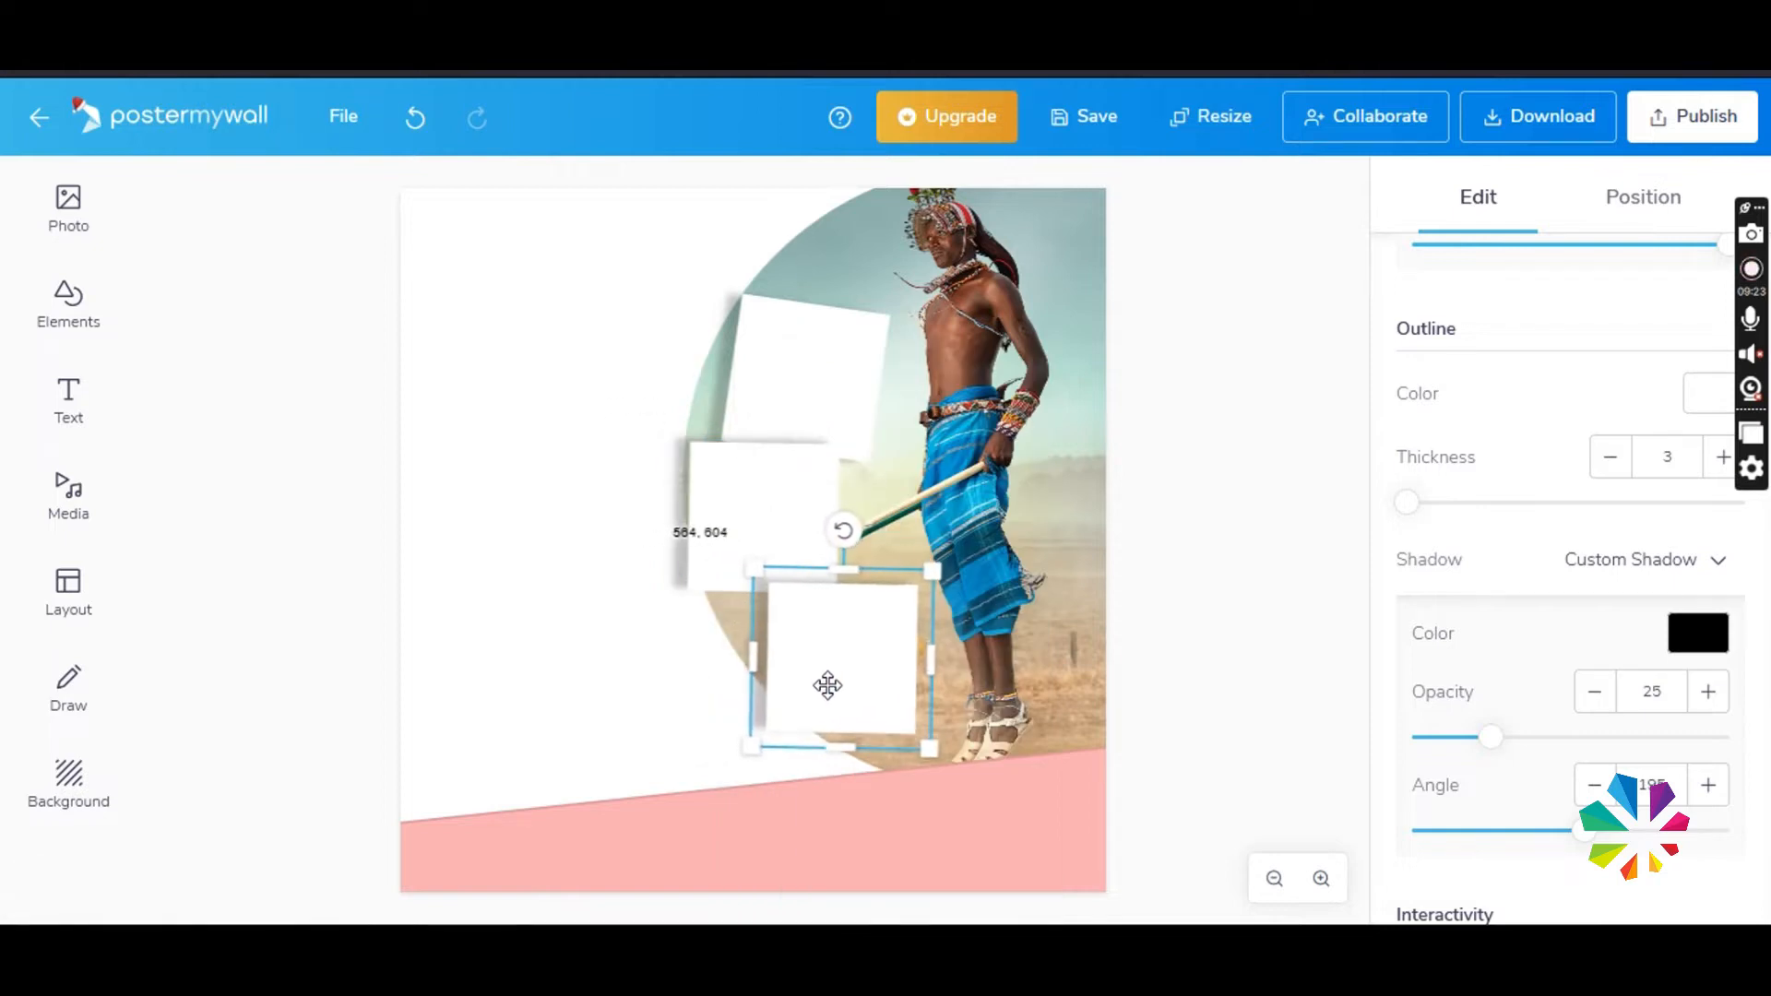
- Lower the photo slightly and arrange the three white squares in a staggered column along its left edge
{"action": "left_click_drag", "start_coordinate": [784, 507], "coordinate": [802, 511]}
{"action": "mouse_move", "coordinate": [856, 249]}
{"action": "left_mouse_down"}
{"action": "mouse_move", "coordinate": [807, 238]}
{"action": "mouse_move", "coordinate": [848, 274]}
{"action": "left_mouse_up"}
{"action": "left_click_drag", "start_coordinate": [817, 395], "coordinate": [804, 395]}
{"action": "left_click_drag", "start_coordinate": [778, 544], "coordinate": [763, 546]}
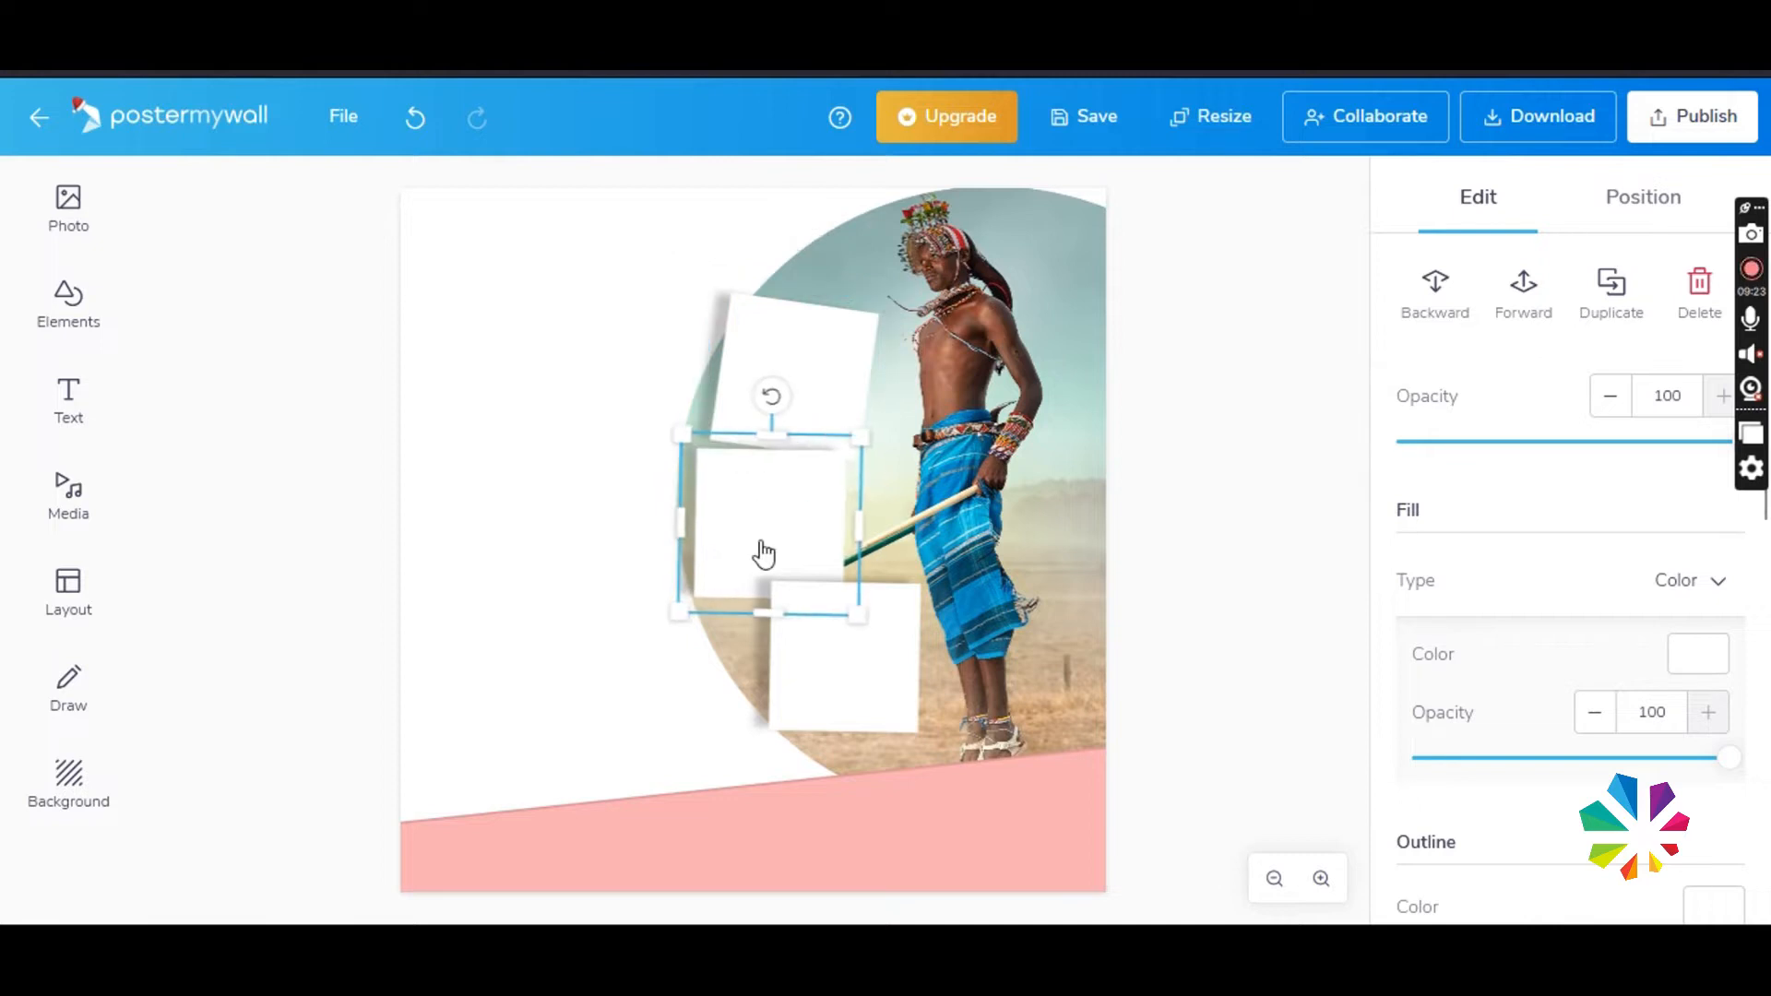
{"action": "left_click_drag", "start_coordinate": [793, 653], "coordinate": [791, 673]}
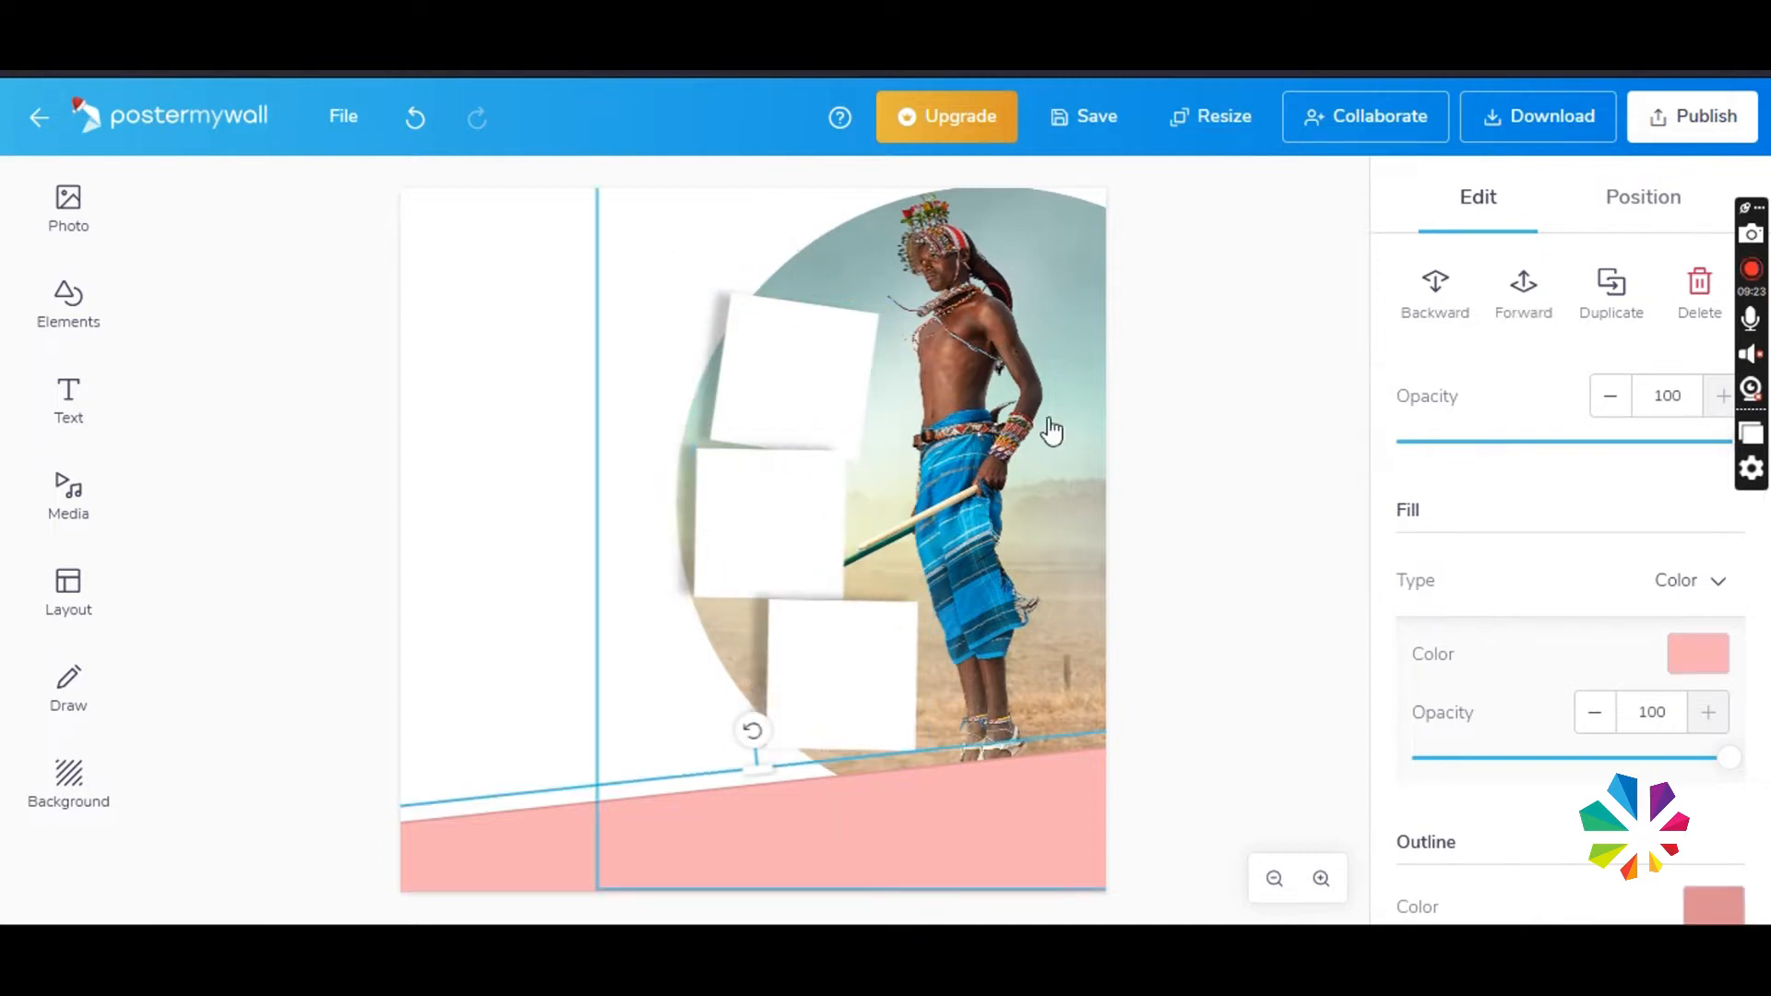
{"action": "left_click_drag", "start_coordinate": [754, 449], "coordinate": [752, 447]}
- Add a red circle shape, enlarge it and place it in the canvas's lower left corner
{"action": "left_click", "coordinate": [68, 305]}
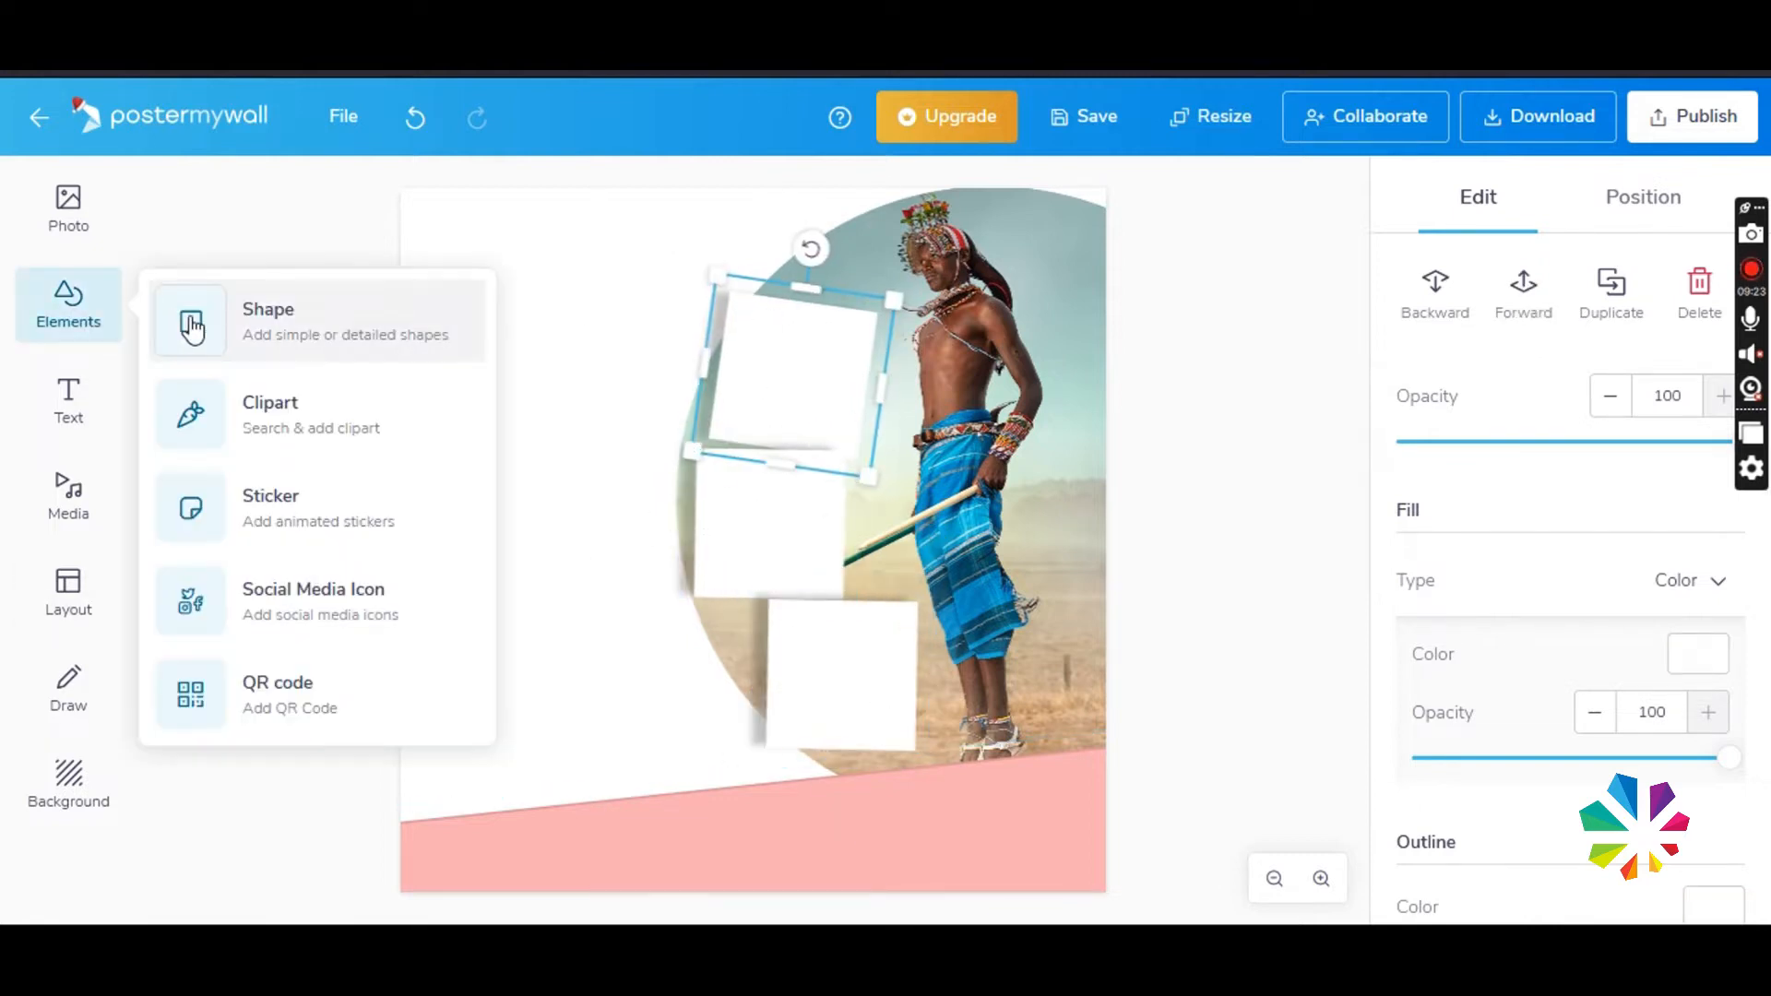
{"action": "left_click", "coordinate": [269, 308]}
{"action": "left_click", "coordinate": [514, 387]}
{"action": "left_click_drag", "start_coordinate": [698, 421], "coordinate": [716, 583]}
- Reduce the red circle's fill opacity to 38
{"action": "left_click", "coordinate": [1685, 758]}
{"action": "double_click", "coordinate": [1657, 718]}
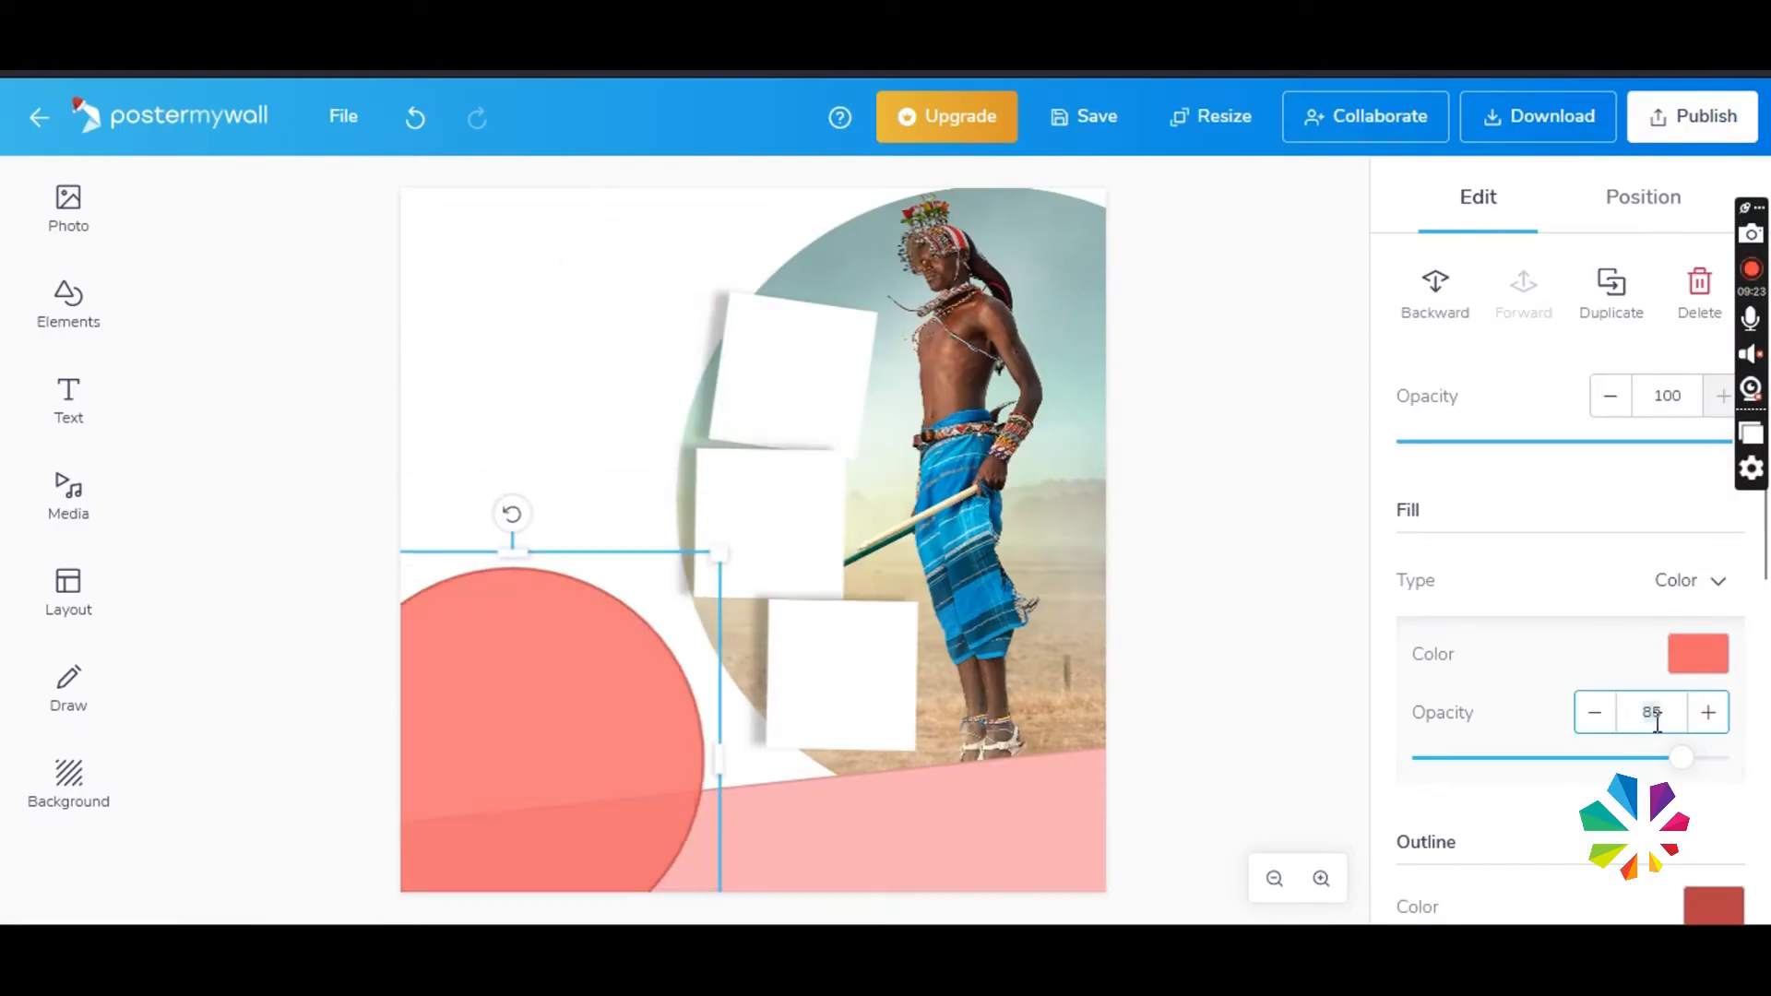
{"action": "type", "text": "60"}
{"action": "left_click_drag", "start_coordinate": [1602, 759], "coordinate": [1537, 767]}
- Remove the circle's outline and send the circle behind the slanted pink band
{"action": "scroll", "coordinate": [1536, 766], "scroll_direction": "down", "scroll_amount": 2}
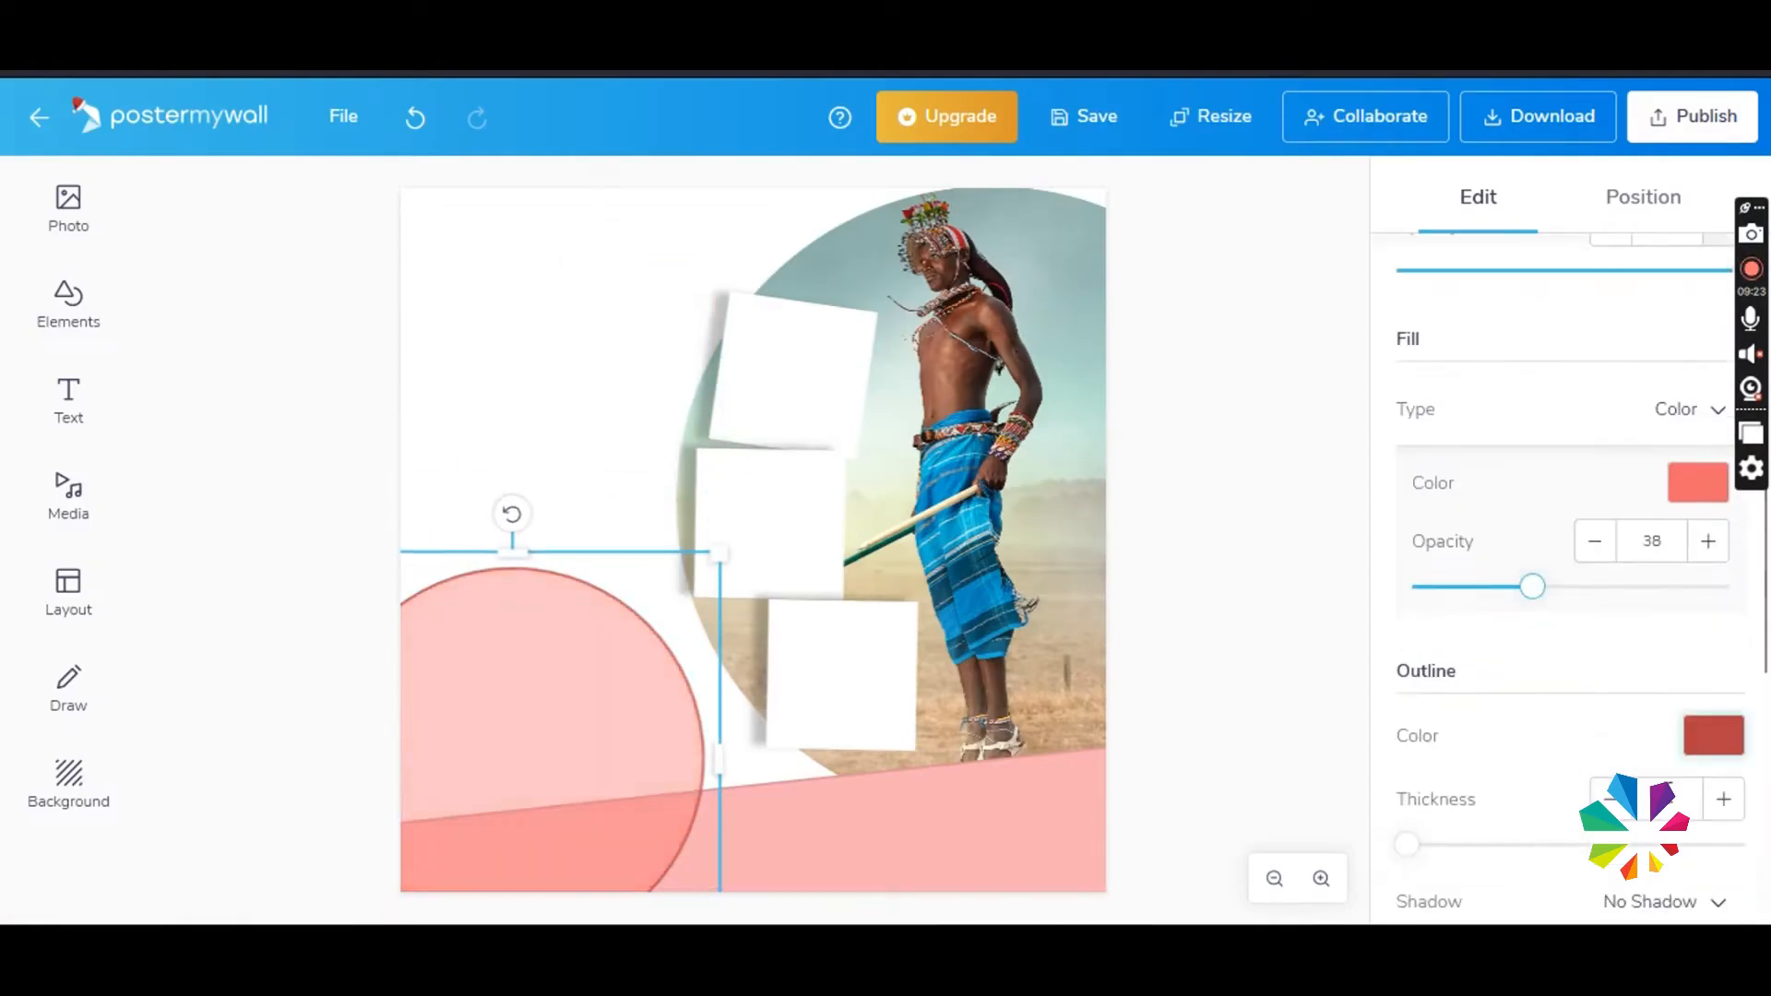
{"action": "right_click", "coordinate": [465, 644]}
{"action": "left_click", "coordinate": [581, 396]}
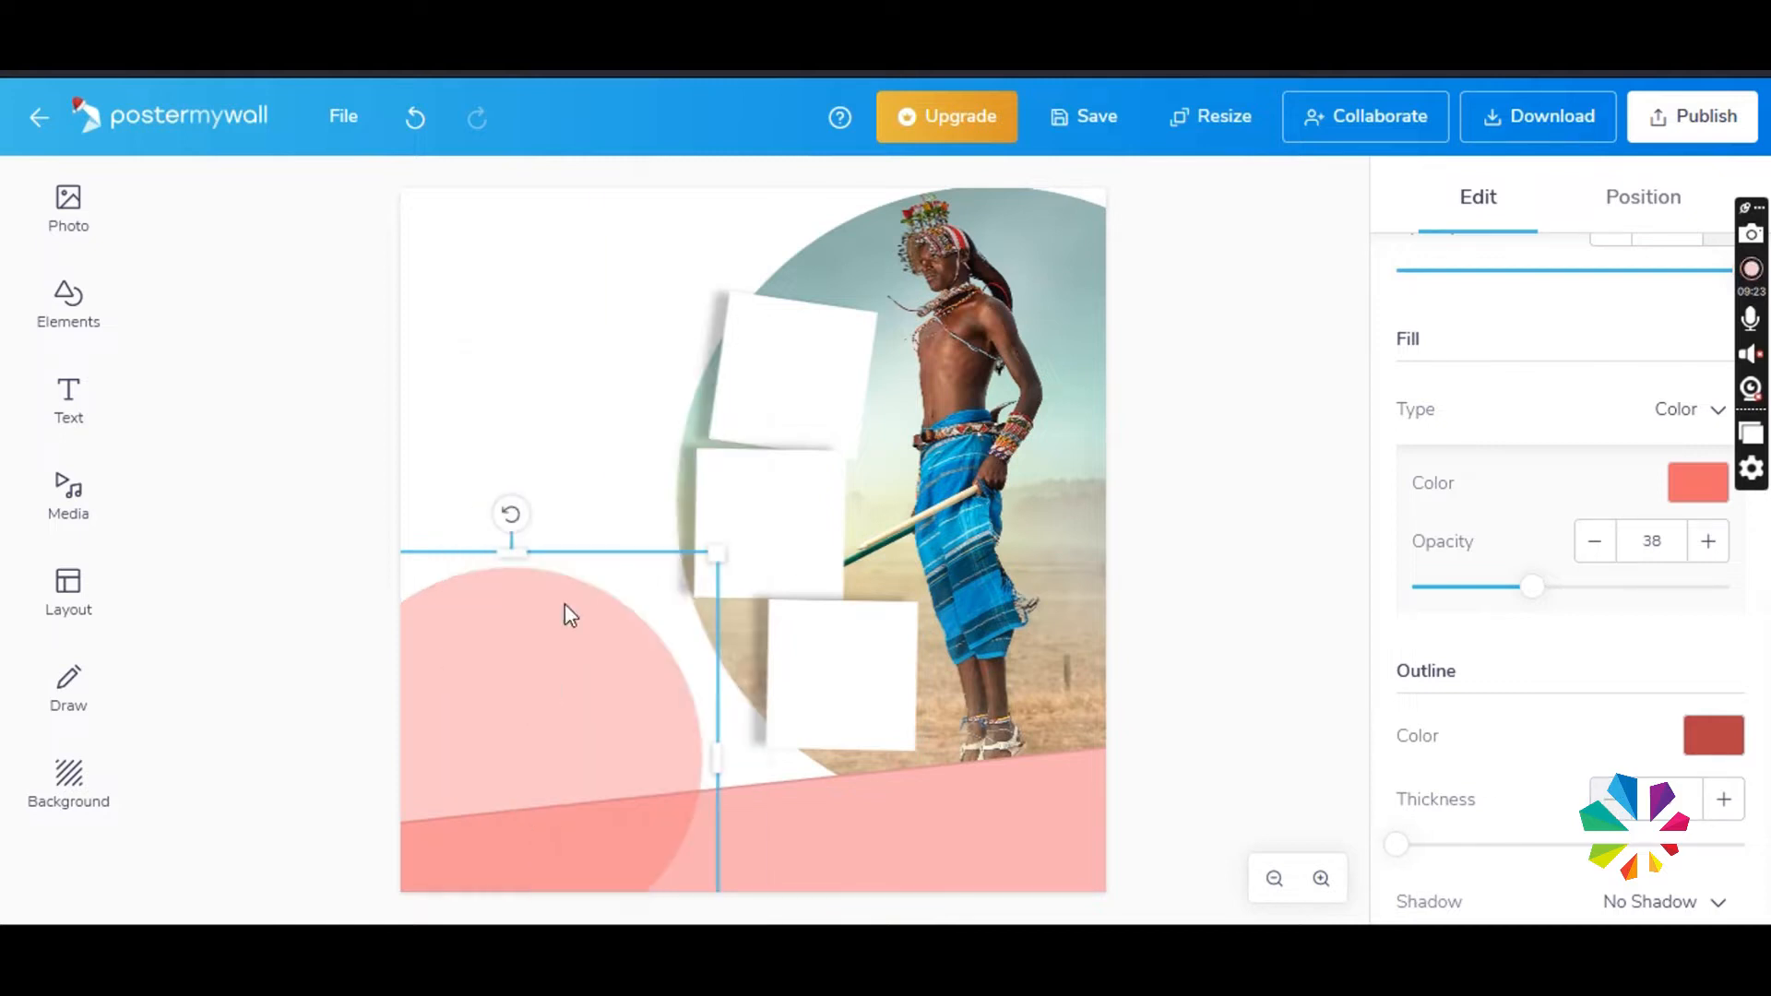
- Remove the outline of the slanted pink band
{"action": "left_click", "coordinate": [526, 821]}
{"action": "left_click", "coordinate": [1708, 394]}
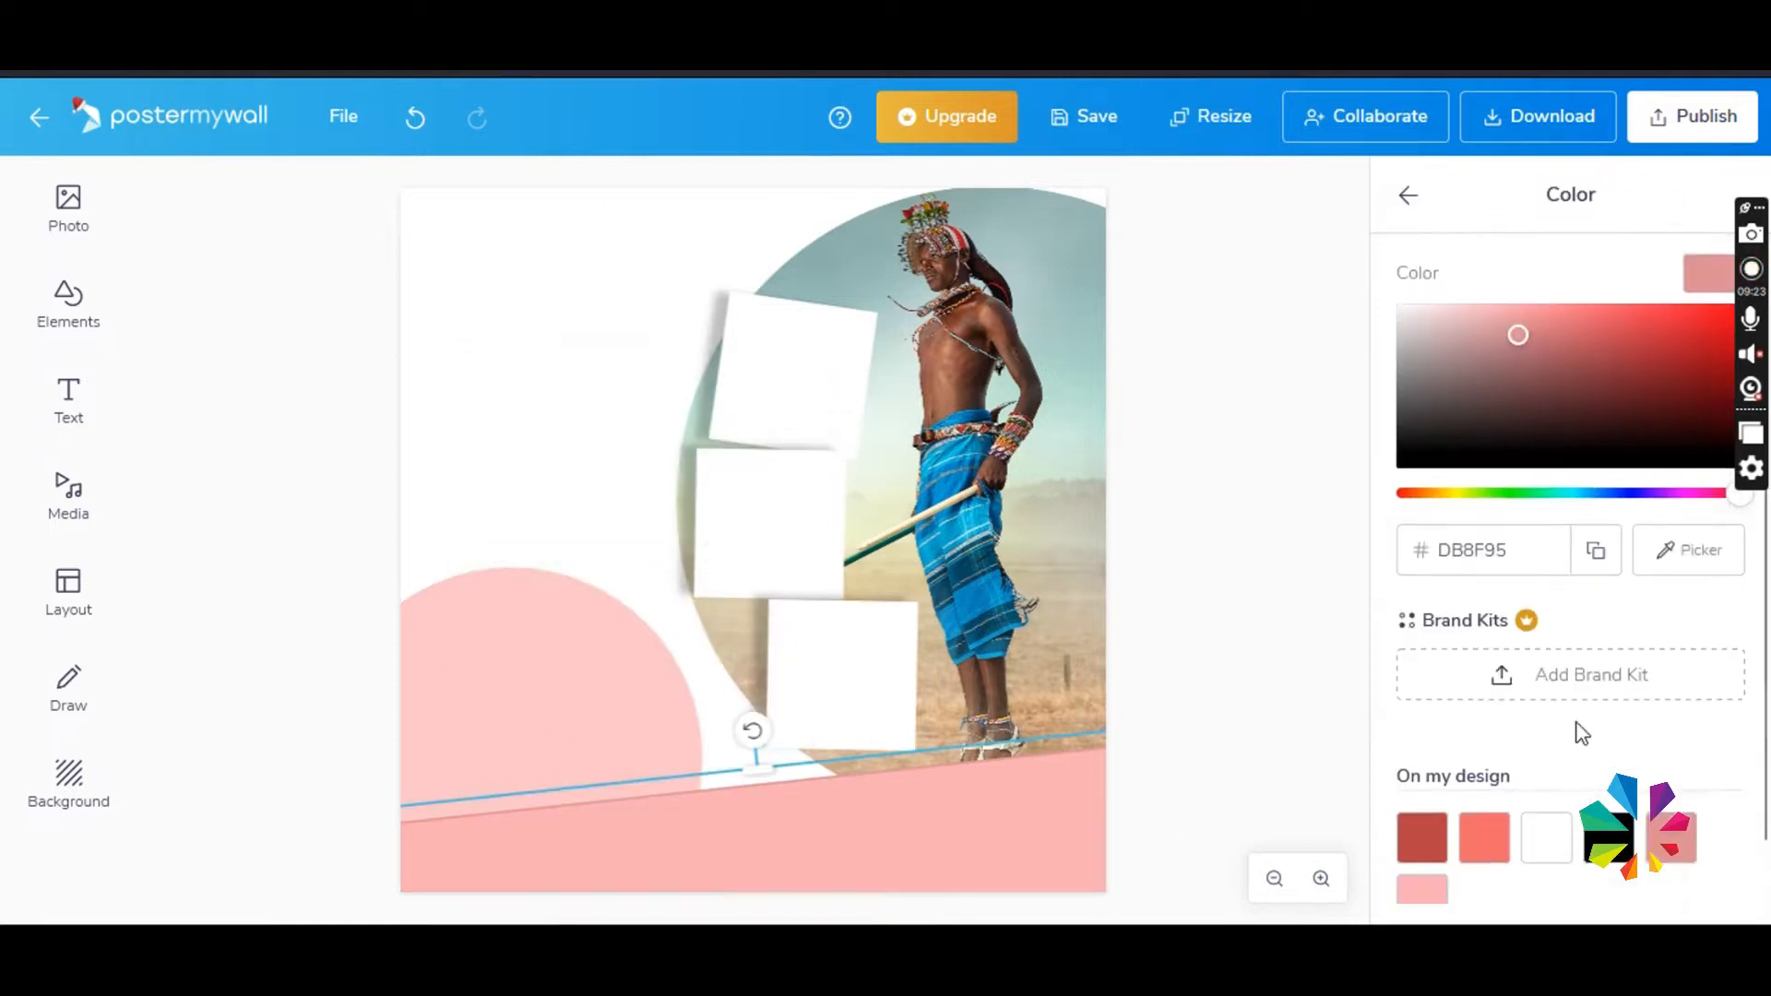
{"action": "left_click", "coordinate": [1407, 195]}
{"action": "scroll", "coordinate": [1526, 784], "scroll_direction": "down", "scroll_amount": 2}
{"action": "left_click", "coordinate": [1616, 801]}
{"action": "left_click", "coordinate": [1616, 801]}
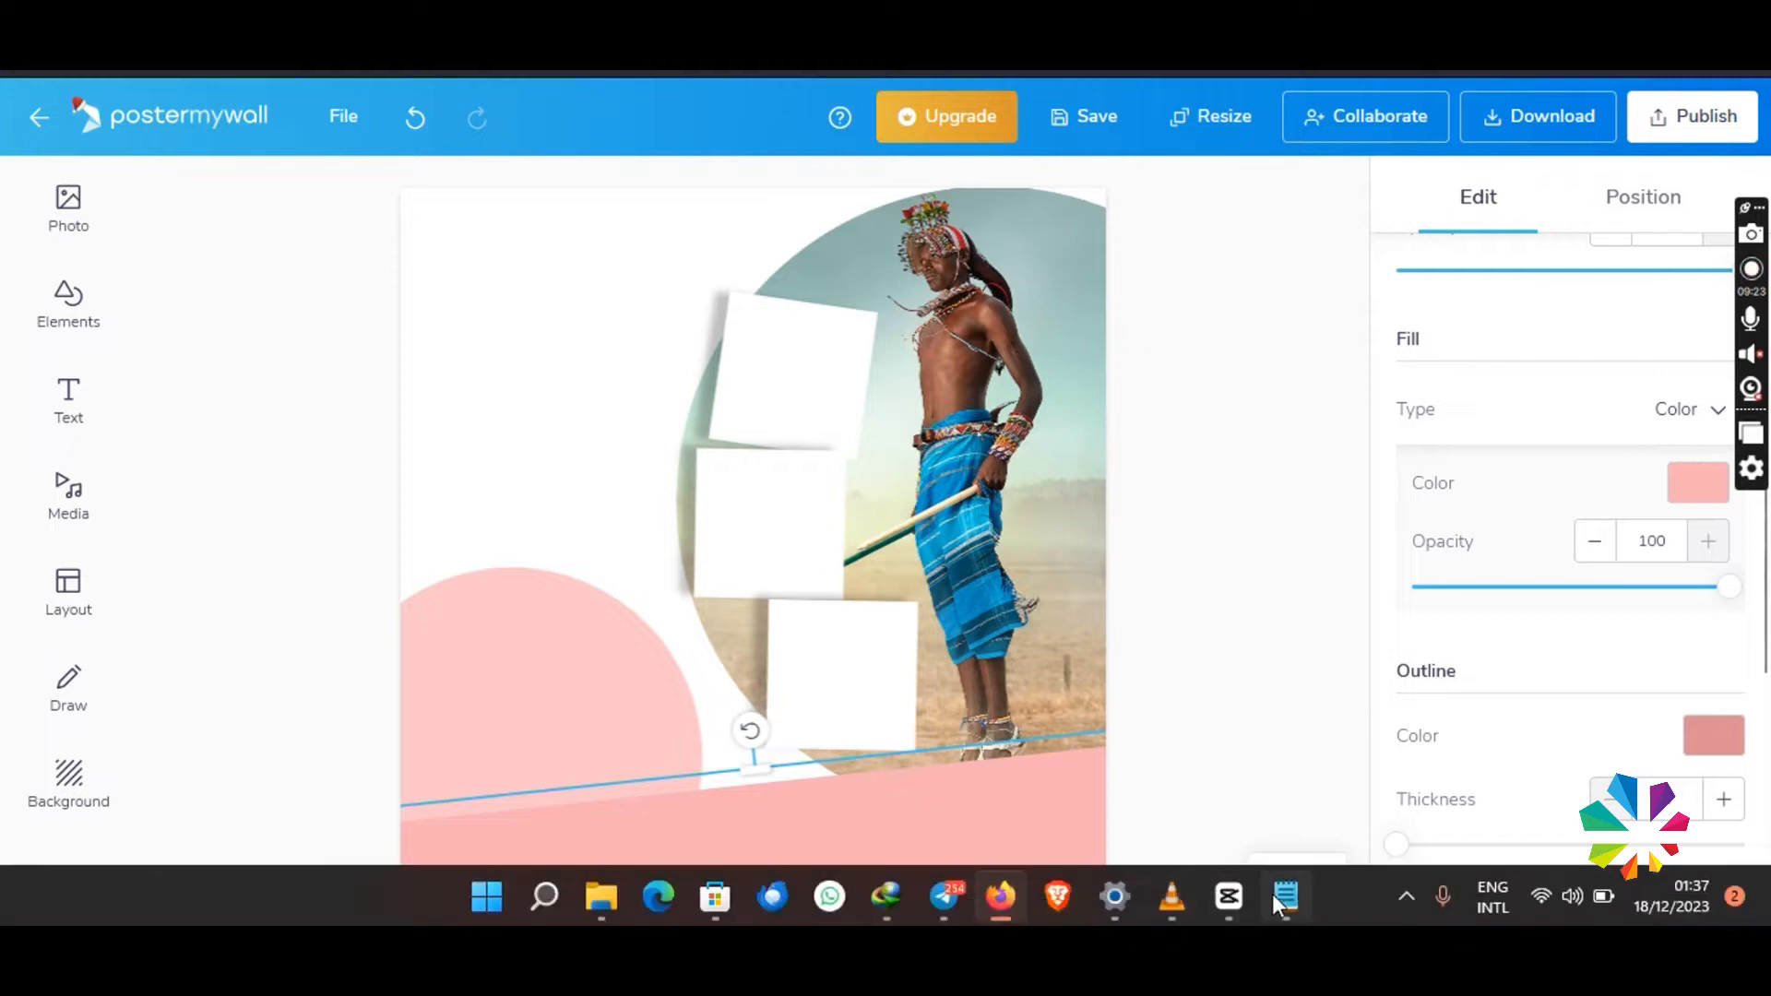
- Copy the navy colour code from the text notes and apply it as the slanted band's fill colour
{"action": "left_click", "coordinate": [1283, 899]}
{"action": "key", "text": "ctrl+c"}
{"action": "left_click", "coordinate": [1231, 816]}
{"action": "left_click", "coordinate": [1033, 817]}
{"action": "left_click", "coordinate": [1705, 482]}
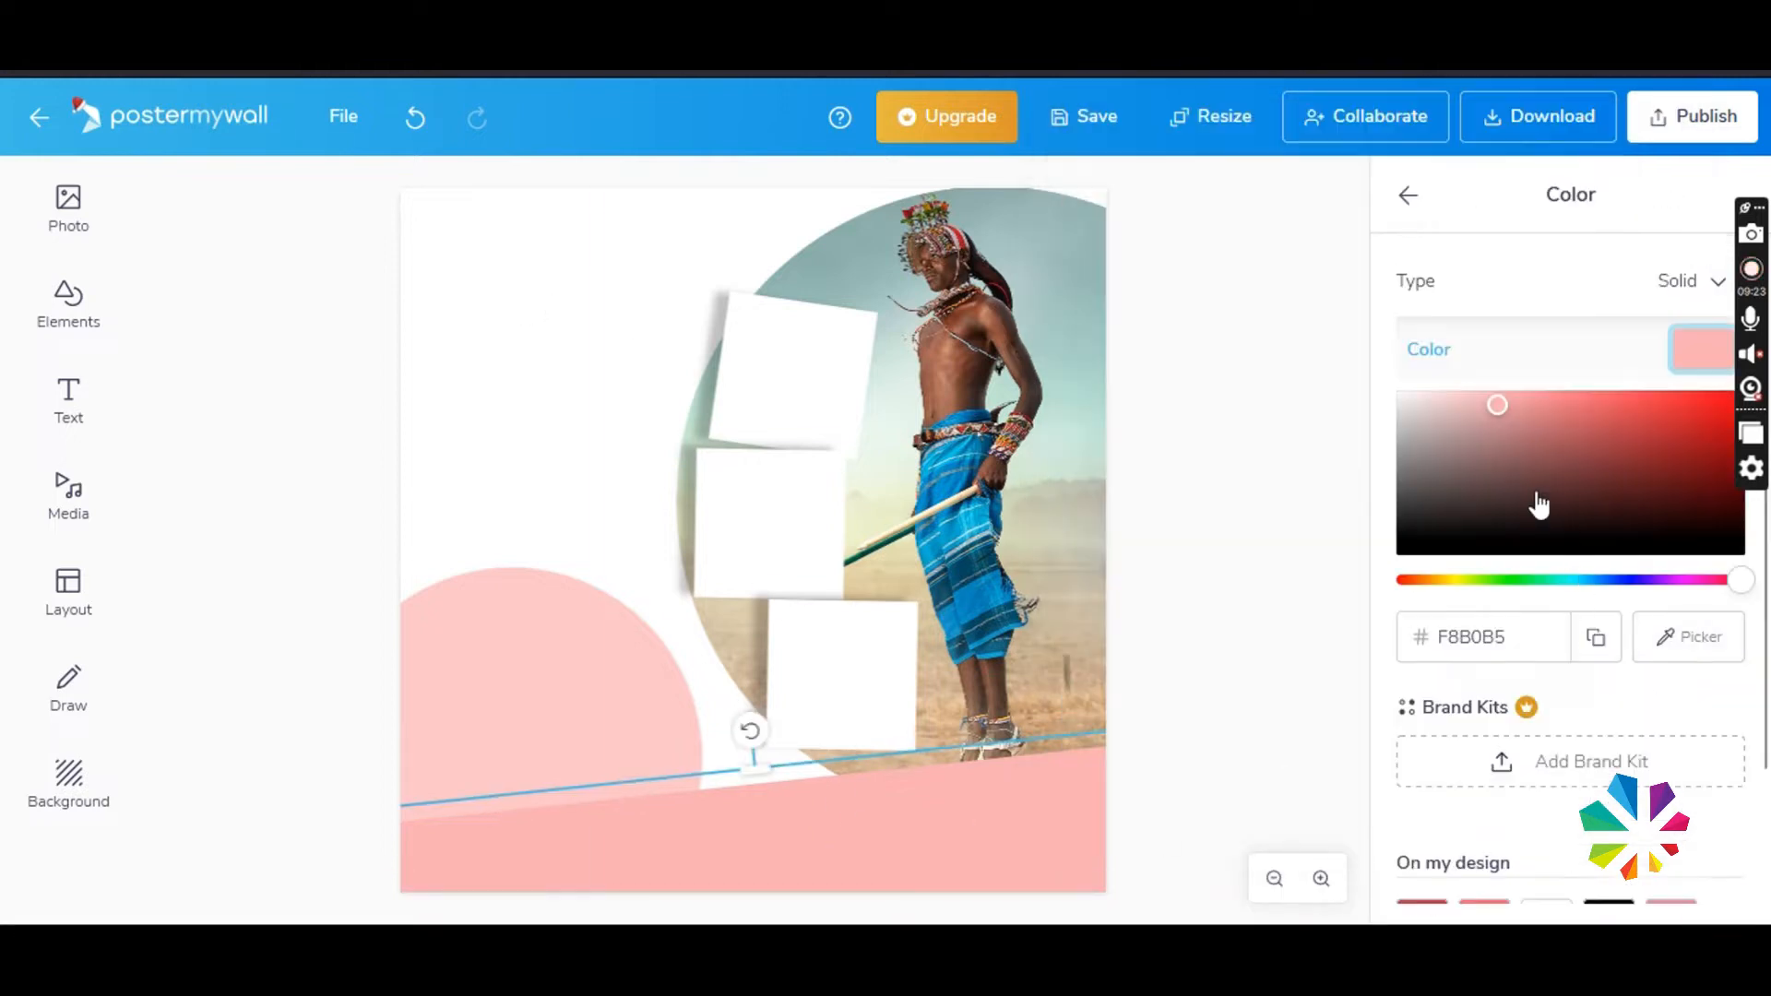
{"action": "double_click", "coordinate": [1455, 633]}
{"action": "key", "text": "ctrl+v"}
{"action": "left_click", "coordinate": [1236, 711]}
- Nudge the navy band and the photo, and spread the three white squares farther apart
{"action": "left_click_drag", "start_coordinate": [1033, 788], "coordinate": [1034, 794]}
{"action": "left_click_drag", "start_coordinate": [1020, 688], "coordinate": [1011, 682]}
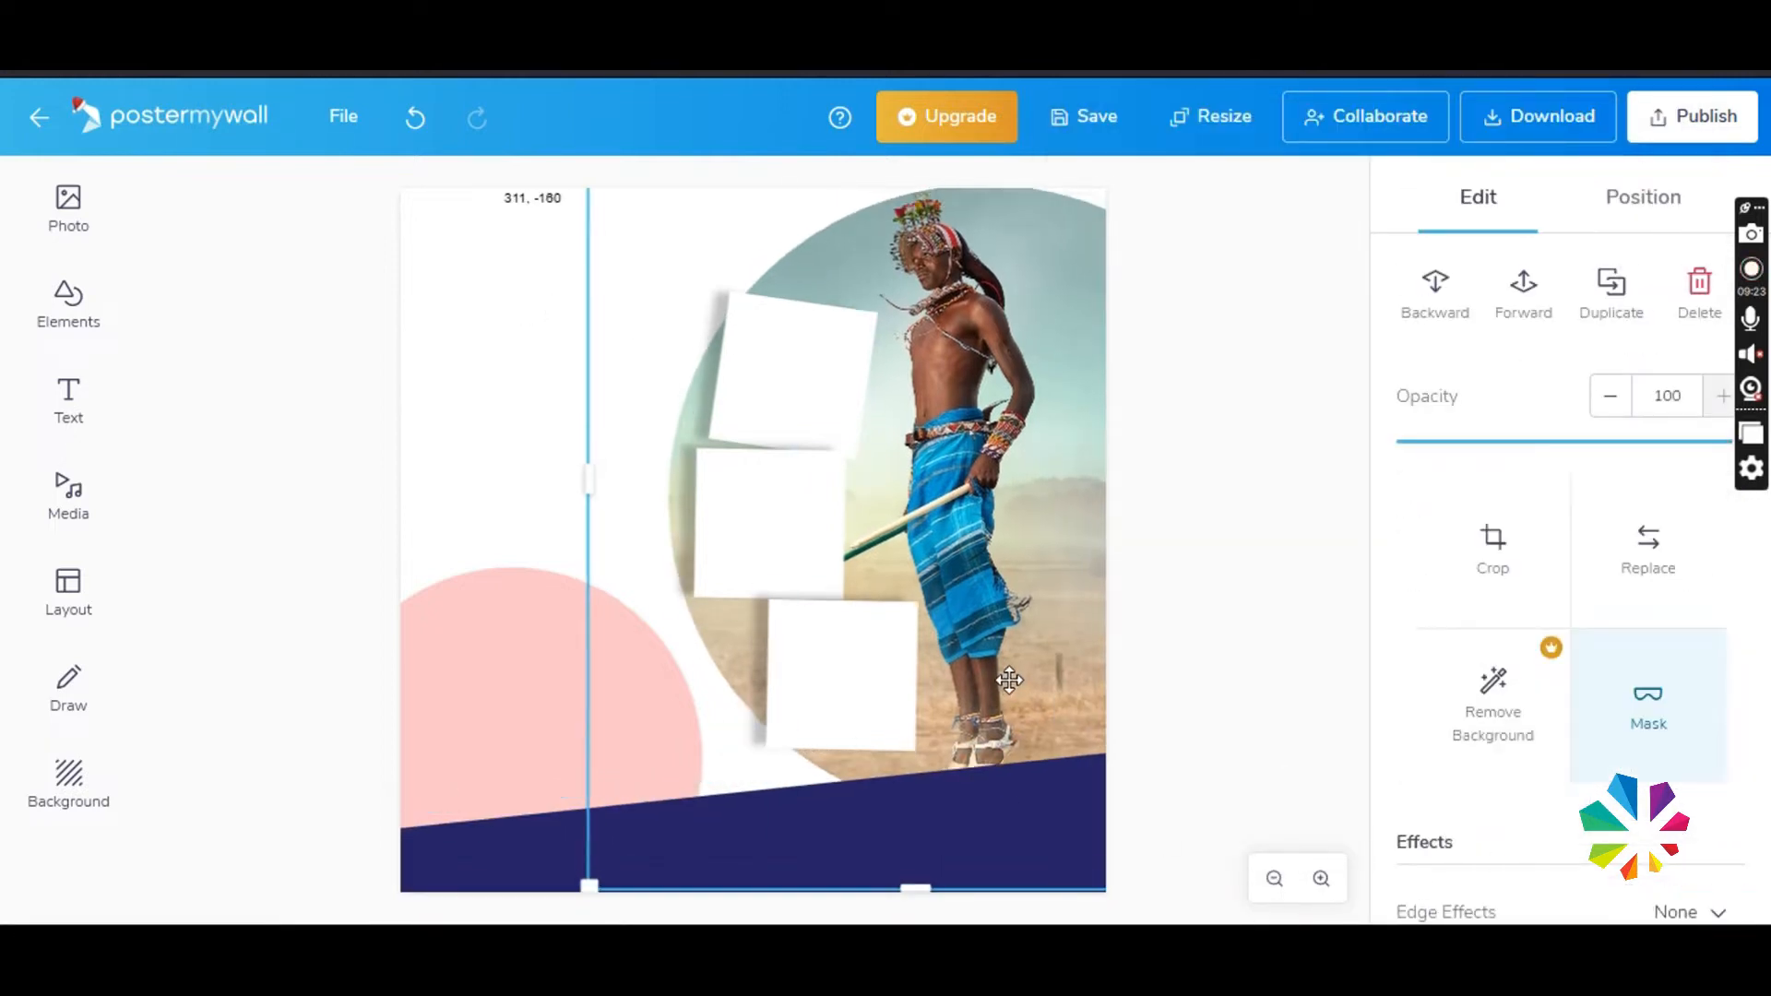
{"action": "mouse_move", "coordinate": [780, 389]}
{"action": "left_mouse_down"}
{"action": "mouse_move", "coordinate": [775, 360]}
{"action": "mouse_move", "coordinate": [756, 366]}
{"action": "left_mouse_up"}
{"action": "left_click_drag", "start_coordinate": [835, 669], "coordinate": [847, 690]}
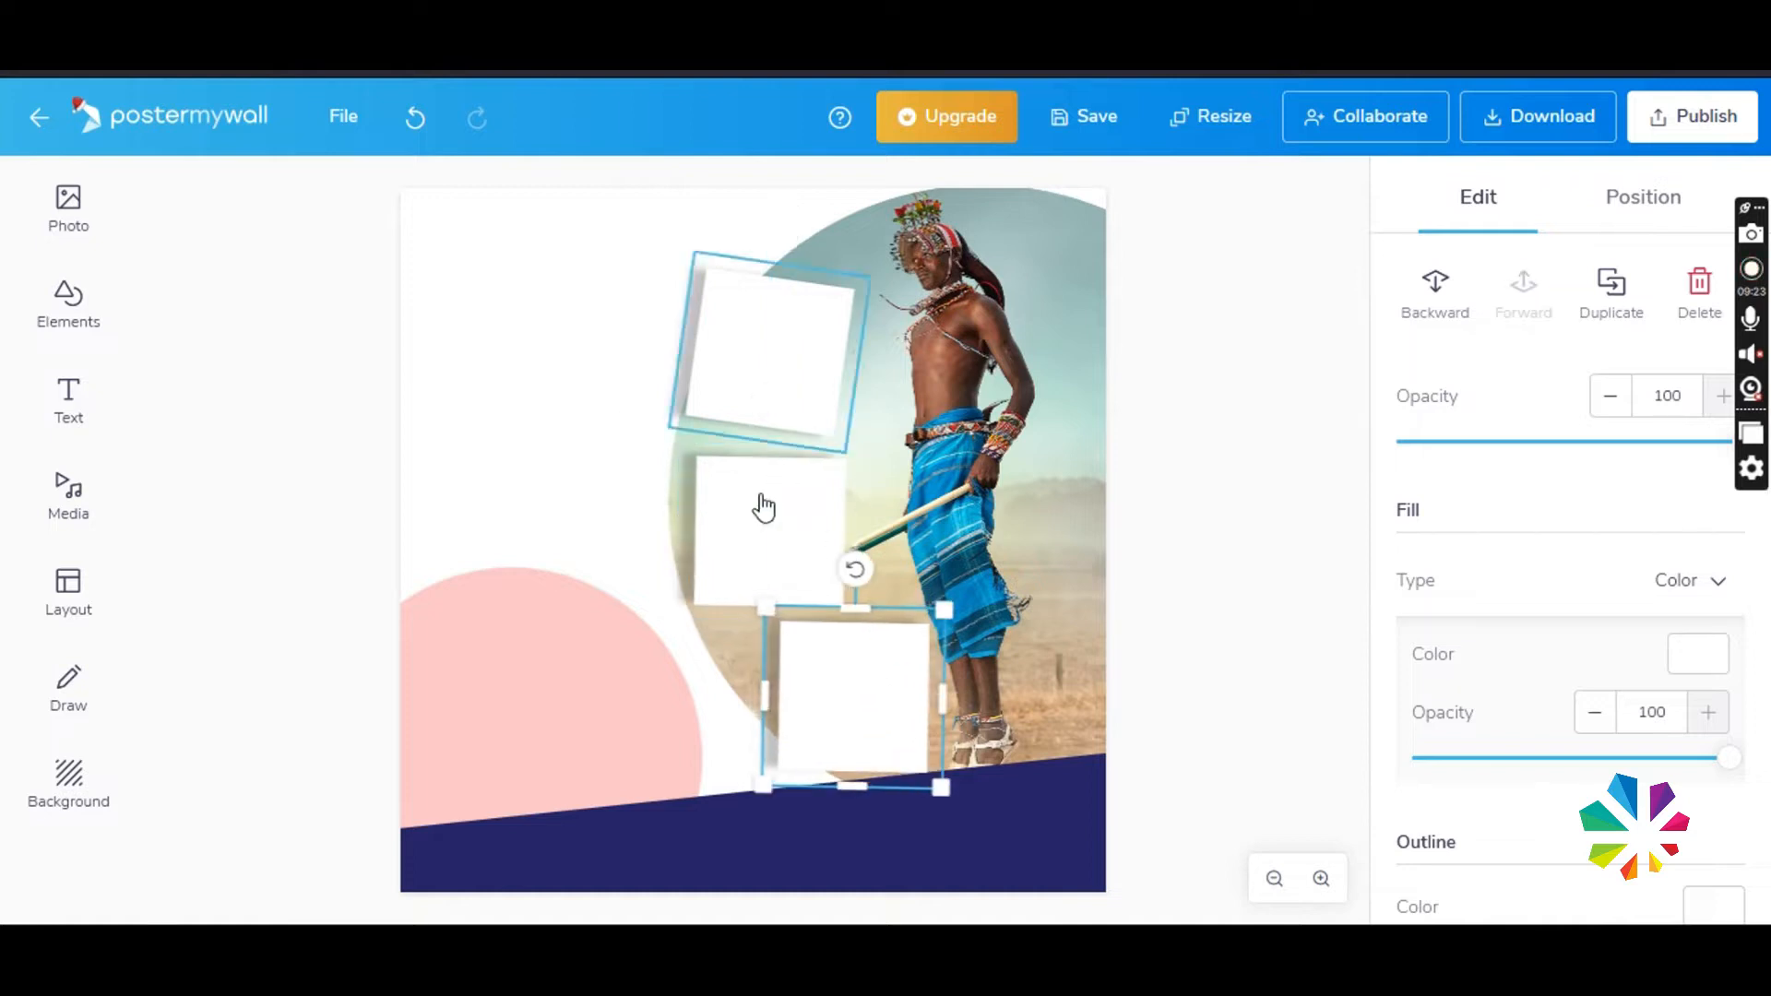
{"action": "left_click_drag", "start_coordinate": [766, 512], "coordinate": [777, 521]}
- Shrink the three white squares to about 198 x 198 and stack them closer together along the photo's left edge
{"action": "left_click_drag", "start_coordinate": [789, 389], "coordinate": [852, 454]}
{"action": "left_click_drag", "start_coordinate": [792, 369], "coordinate": [796, 384]}
{"action": "left_click", "coordinate": [811, 574]}
{"action": "left_click_drag", "start_coordinate": [873, 633], "coordinate": [858, 616]}
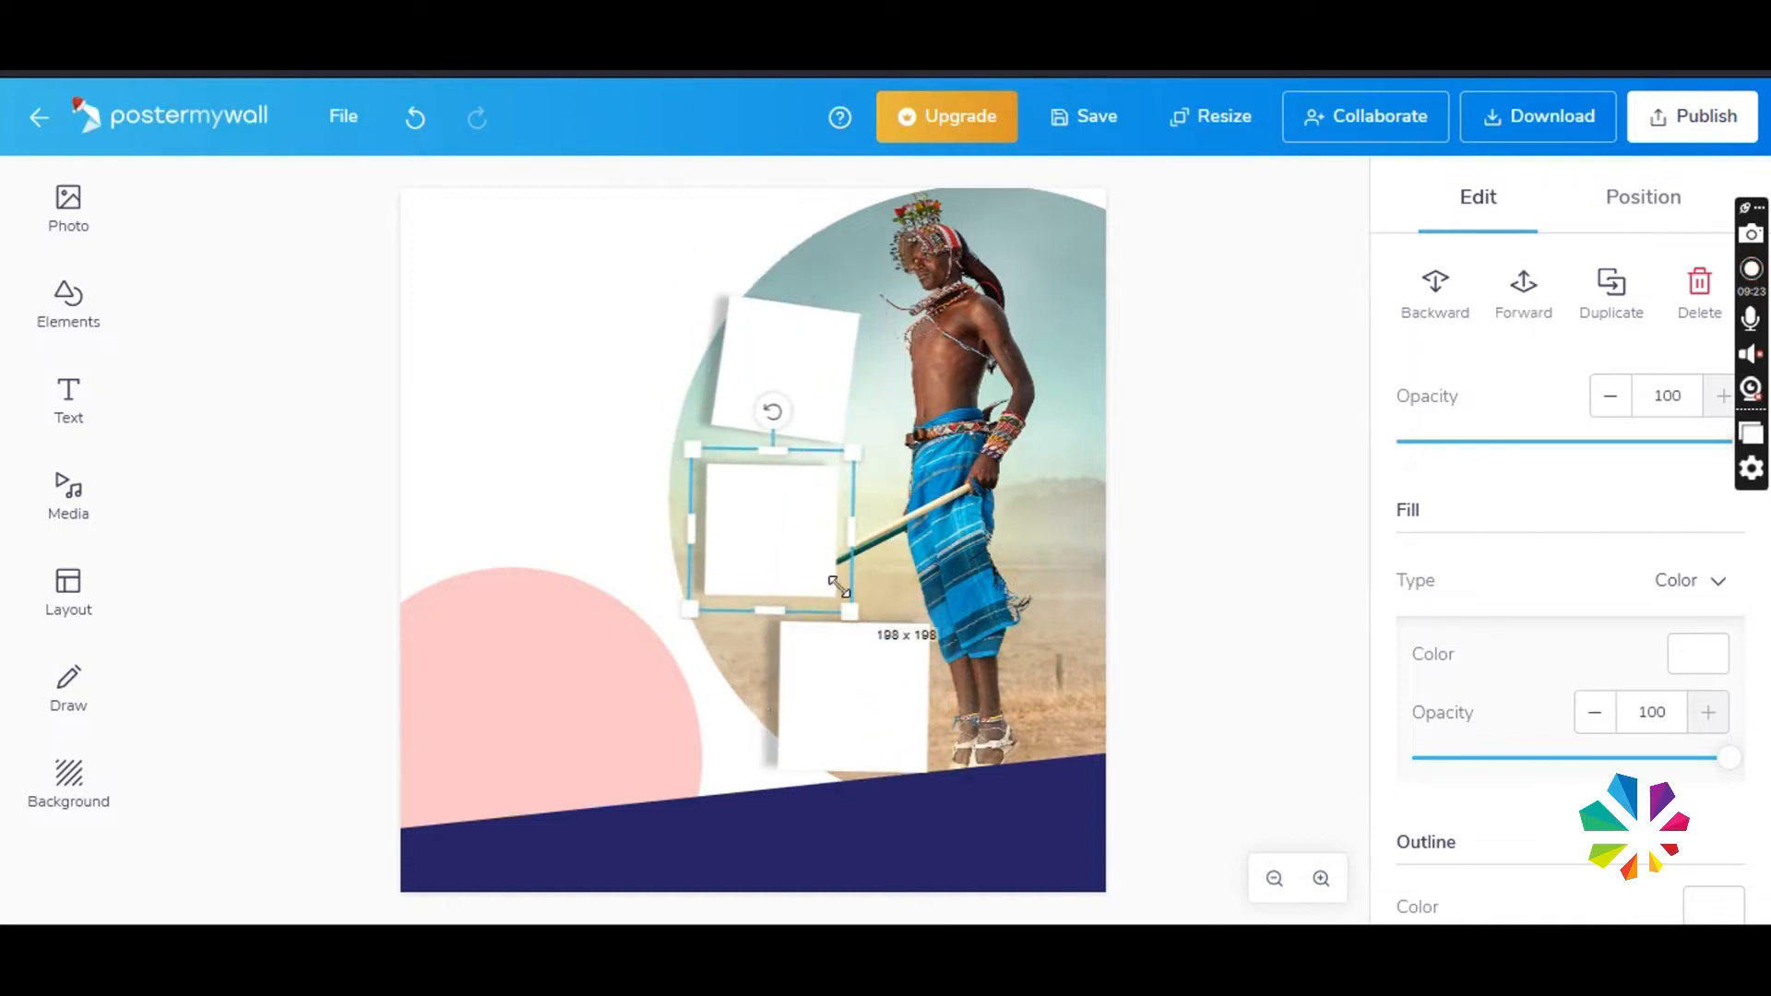
{"action": "left_click_drag", "start_coordinate": [816, 544], "coordinate": [811, 517]}
{"action": "left_click_drag", "start_coordinate": [856, 690], "coordinate": [839, 622]}
{"action": "left_click", "coordinate": [645, 696]}
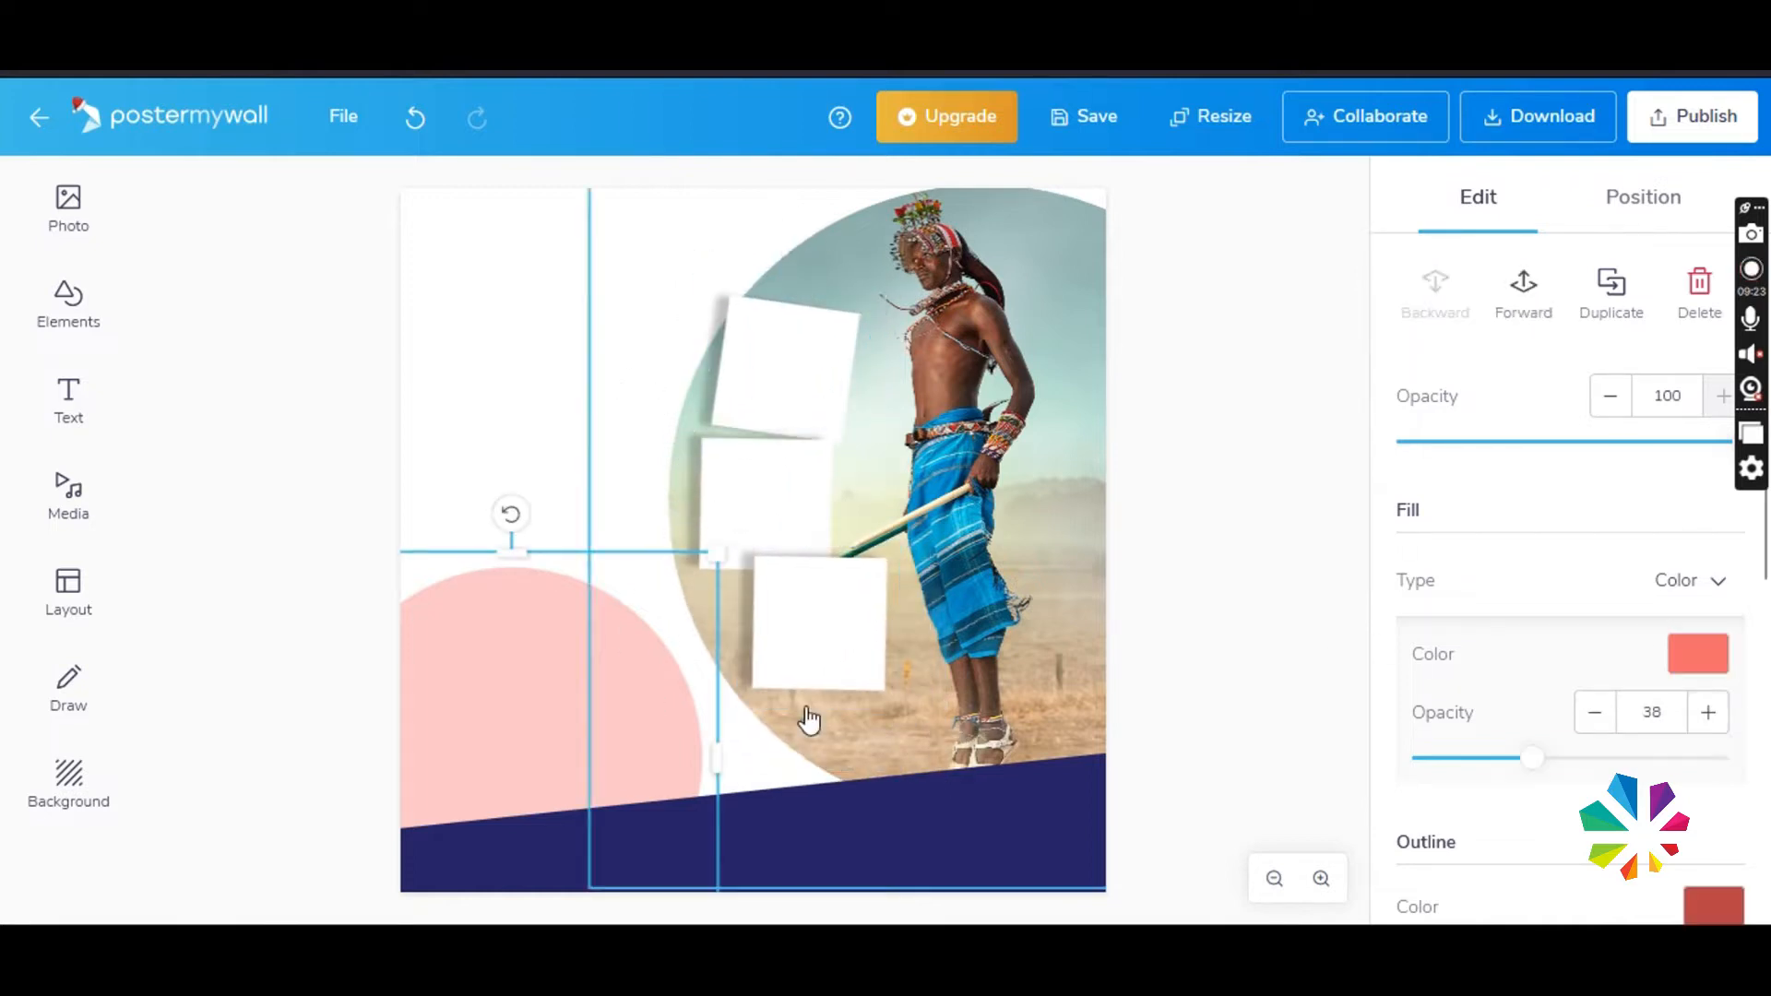
- Duplicate the pink circle, place the copy near the poster's bottom centre, and send it backward behind the navy band and the white frames
{"action": "right_click", "coordinate": [468, 683]}
{"action": "left_click", "coordinate": [606, 640]}
{"action": "left_click_drag", "start_coordinate": [558, 724], "coordinate": [782, 811]}
{"action": "right_click", "coordinate": [782, 811]}
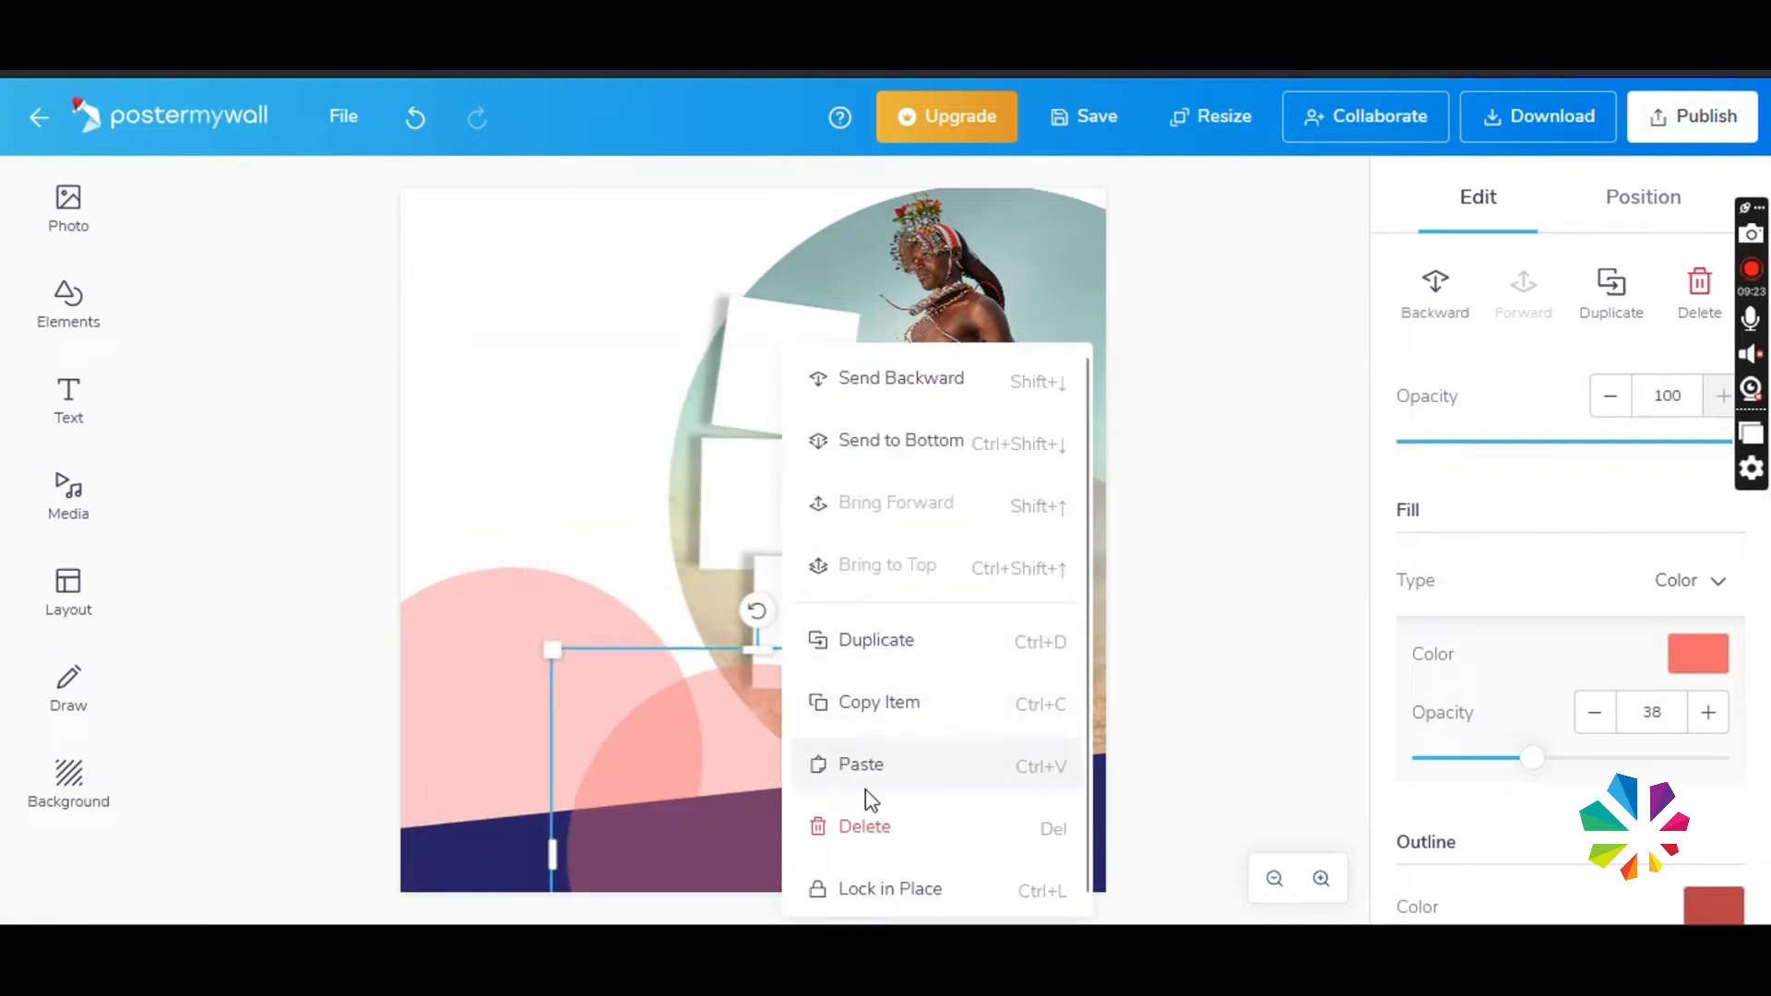
{"action": "left_click", "coordinate": [946, 396]}
{"action": "left_click_drag", "start_coordinate": [748, 738], "coordinate": [726, 710]}
- Raise the fill opacity of the lower overlapping circle to 79 and that of the large left circle to about 46
{"action": "right_click", "coordinate": [491, 646]}
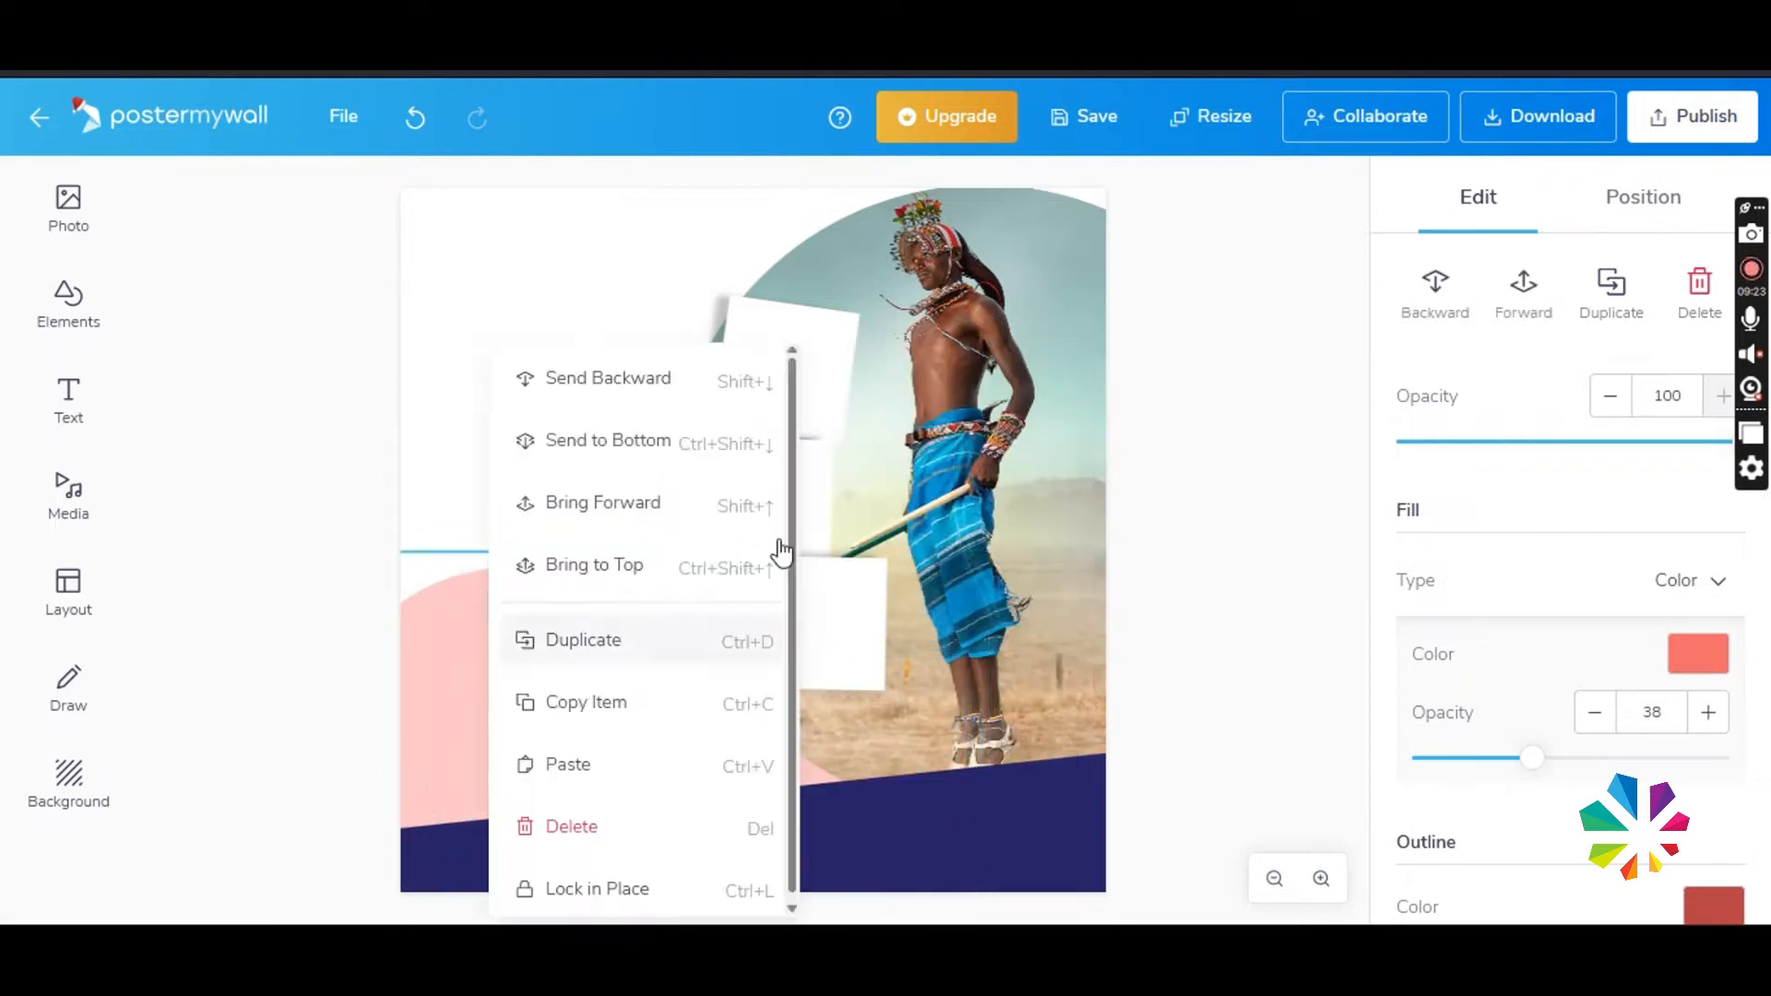
{"action": "left_click", "coordinate": [532, 638]}
{"action": "left_click", "coordinate": [655, 741]}
{"action": "scroll", "coordinate": [1550, 830], "scroll_direction": "down", "scroll_amount": 3}
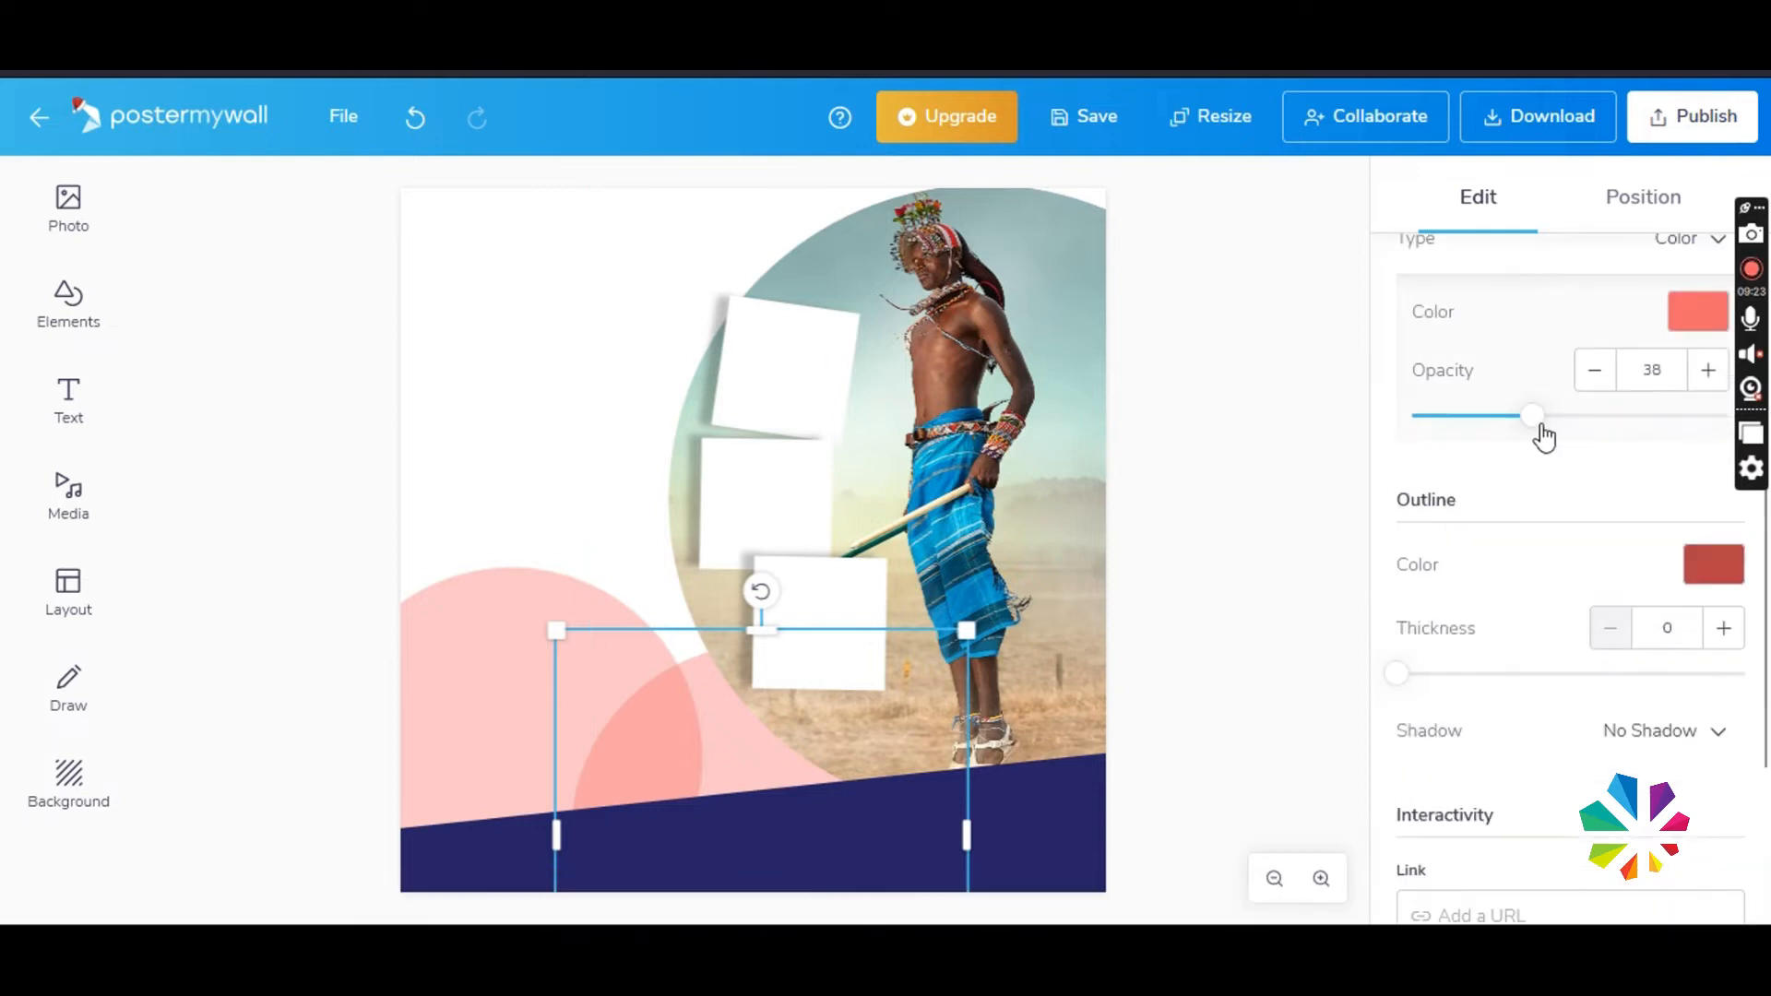
{"action": "left_click_drag", "start_coordinate": [1531, 417], "coordinate": [1679, 417]}
{"action": "left_click_drag", "start_coordinate": [1527, 432], "coordinate": [1563, 429]}
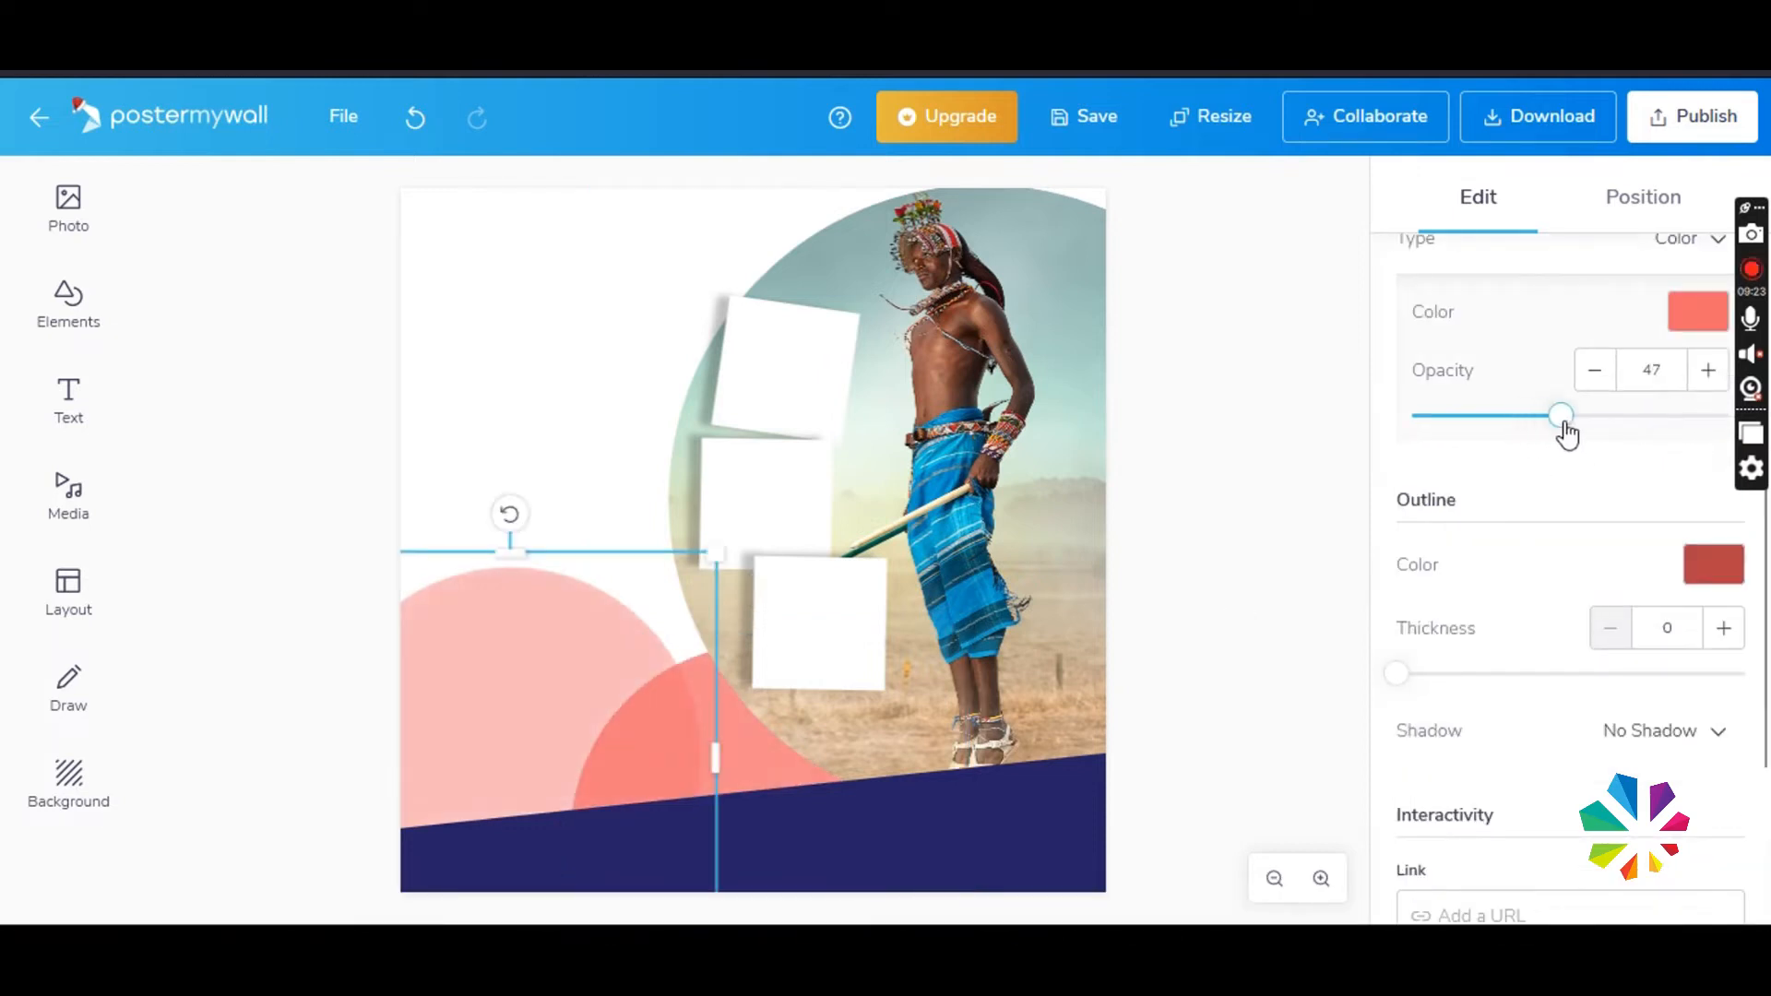
- Enlarge the left pink circle, and shift the overlapping circle and the circle-masked photo to the right
{"action": "left_click_drag", "start_coordinate": [716, 555], "coordinate": [681, 572]}
{"action": "left_click_drag", "start_coordinate": [717, 748], "coordinate": [721, 750]}
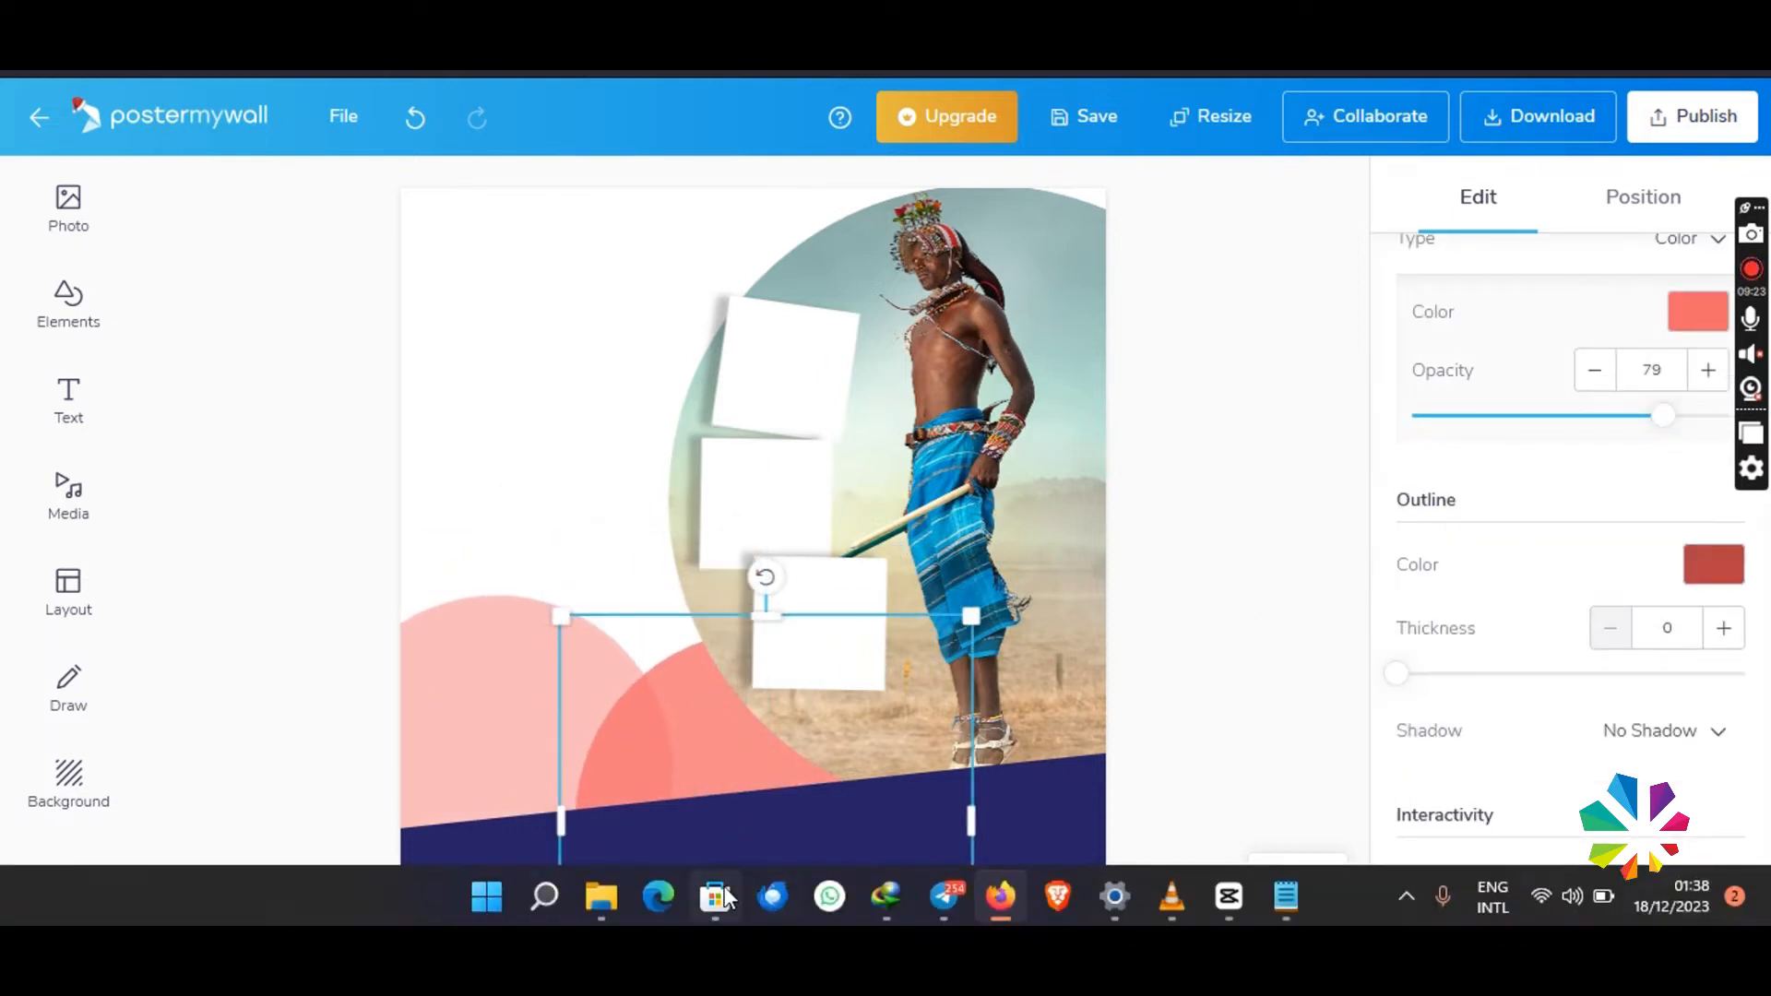
{"action": "left_click", "coordinate": [505, 620]}
{"action": "left_click_drag", "start_coordinate": [689, 583], "coordinate": [928, 440]}
{"action": "left_click_drag", "start_coordinate": [575, 590], "coordinate": [436, 667]}
{"action": "left_click_drag", "start_coordinate": [706, 716], "coordinate": [739, 692]}
{"action": "left_click_drag", "start_coordinate": [1090, 659], "coordinate": [1140, 657]}
{"action": "left_click", "coordinate": [1141, 659]}
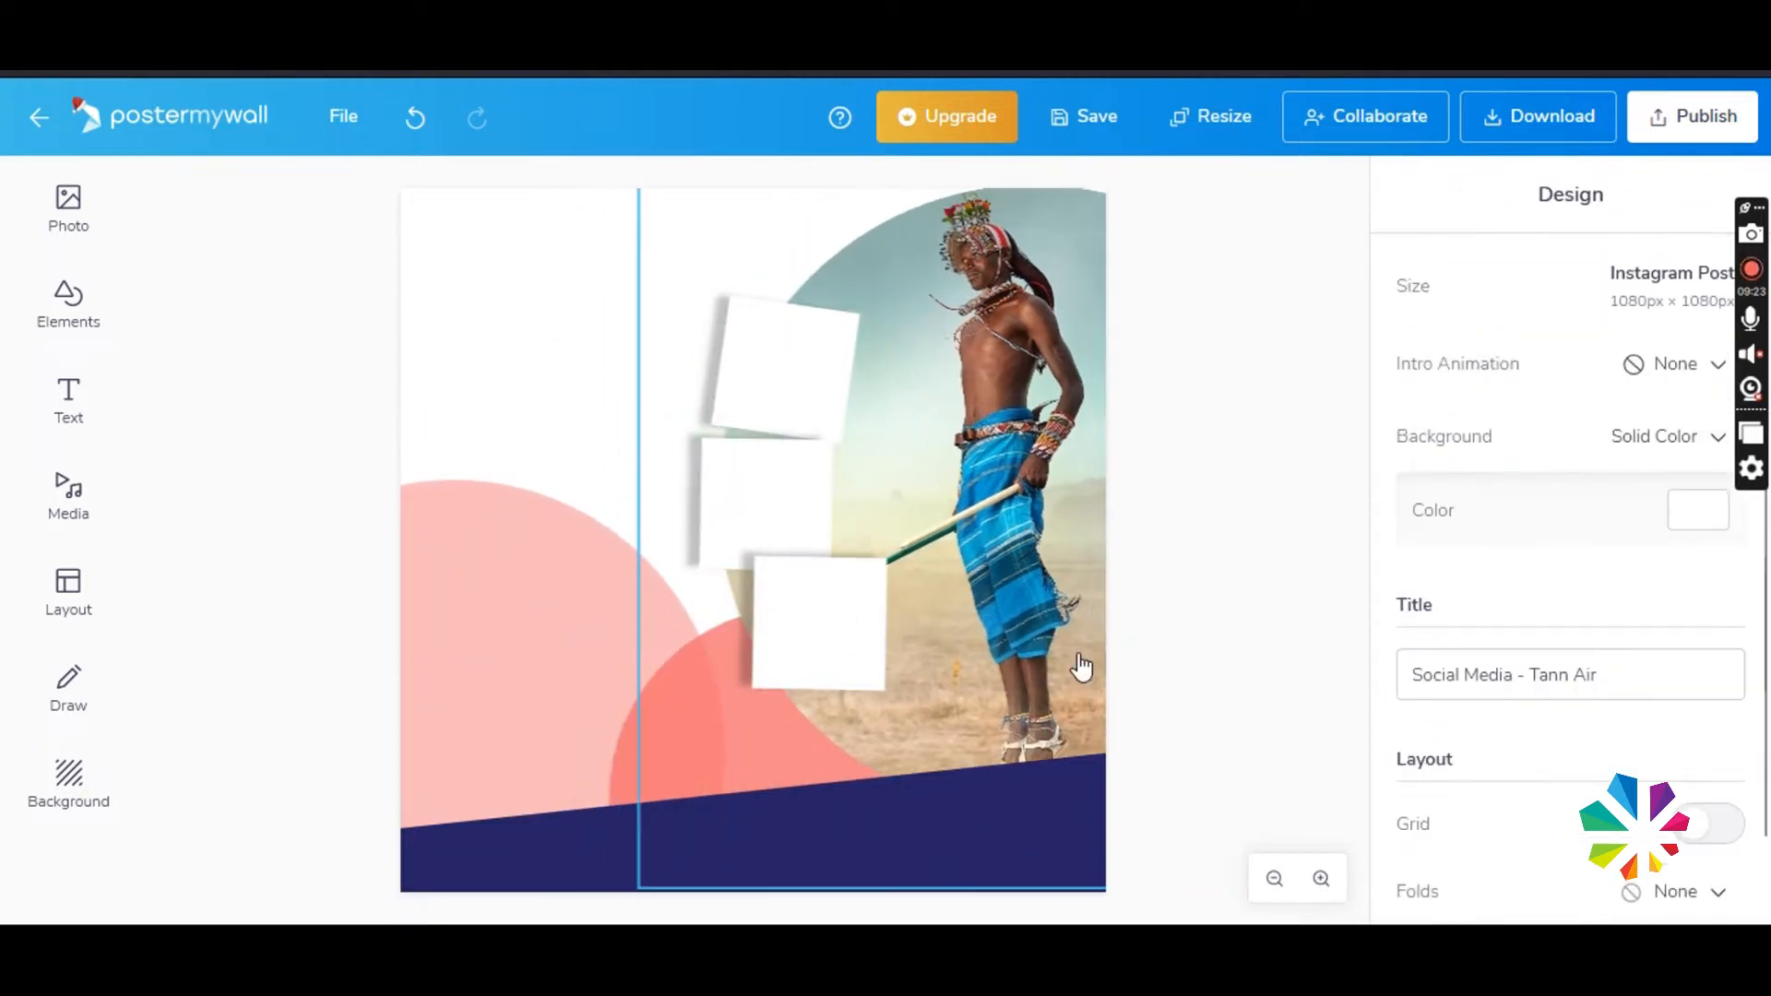
- Shift the three white frames to the right along the photo's curved edge and space them out slightly
{"action": "left_click_drag", "start_coordinate": [787, 371], "coordinate": [825, 364]}
{"action": "left_click_drag", "start_coordinate": [767, 517], "coordinate": [794, 521]}
{"action": "left_click_drag", "start_coordinate": [817, 638], "coordinate": [826, 656]}
- Nudge the large pink circle upward and lower the slanted navy band slightly
{"action": "left_click_drag", "start_coordinate": [564, 688], "coordinate": [565, 684]}
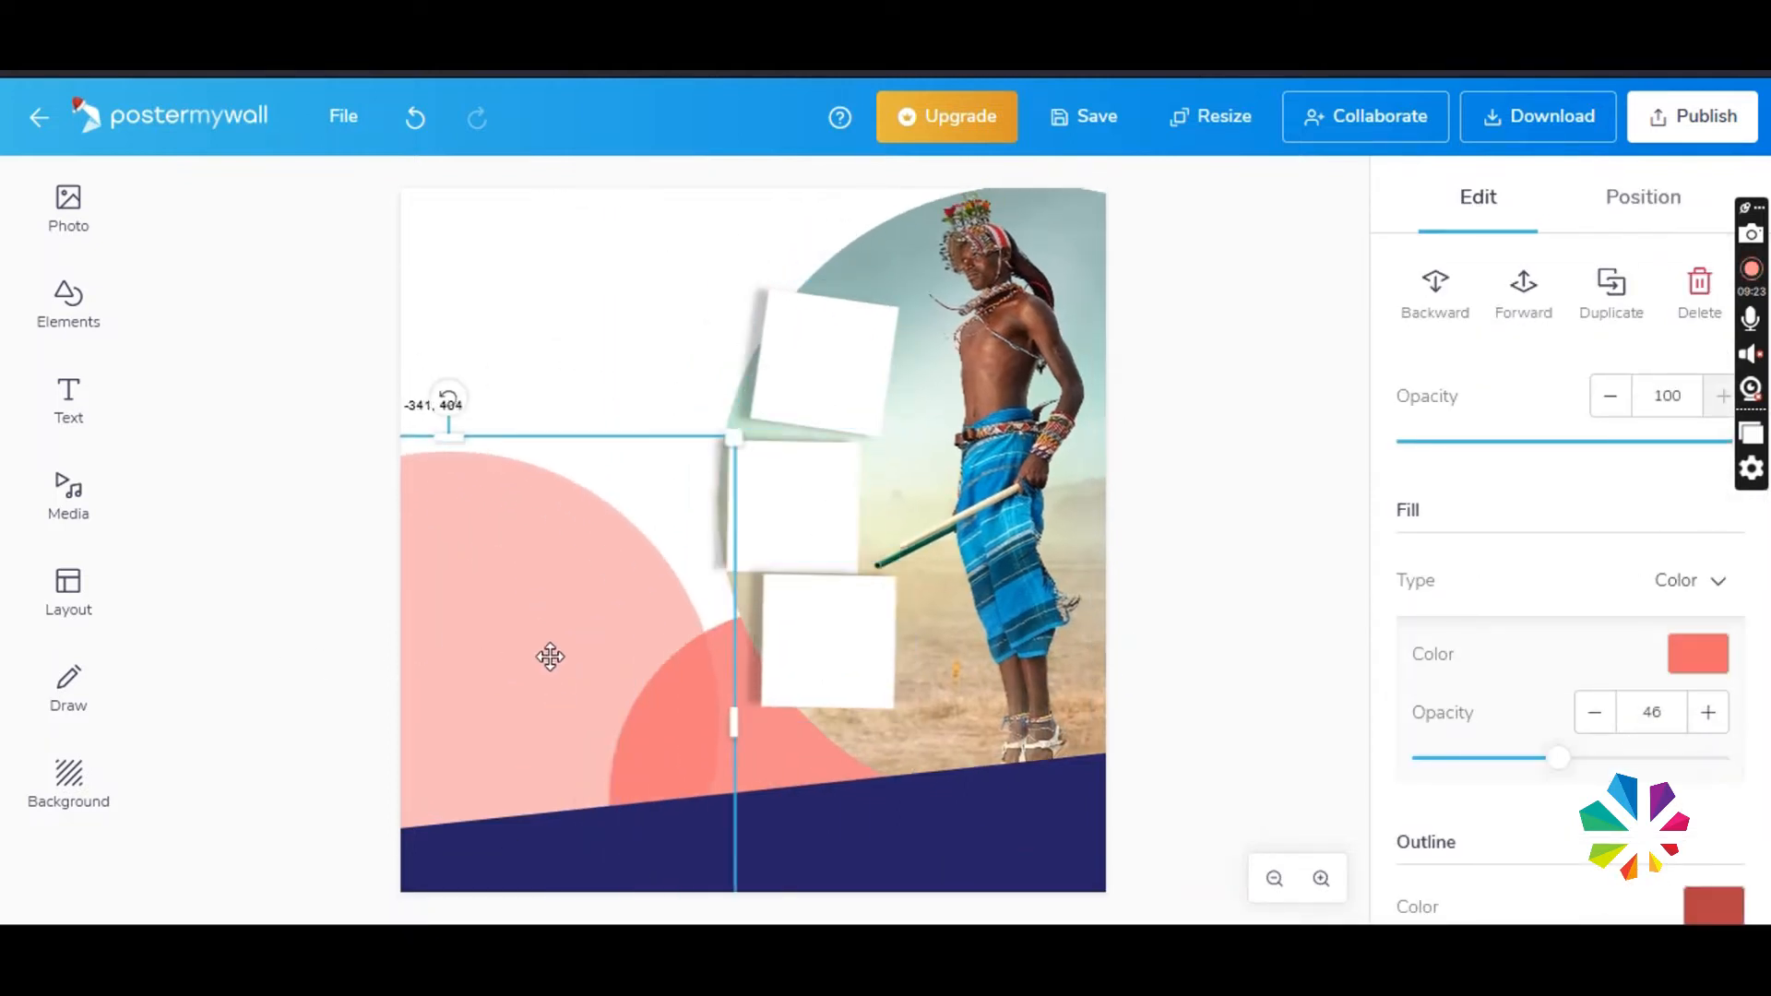
{"action": "left_click_drag", "start_coordinate": [531, 830], "coordinate": [564, 849]}
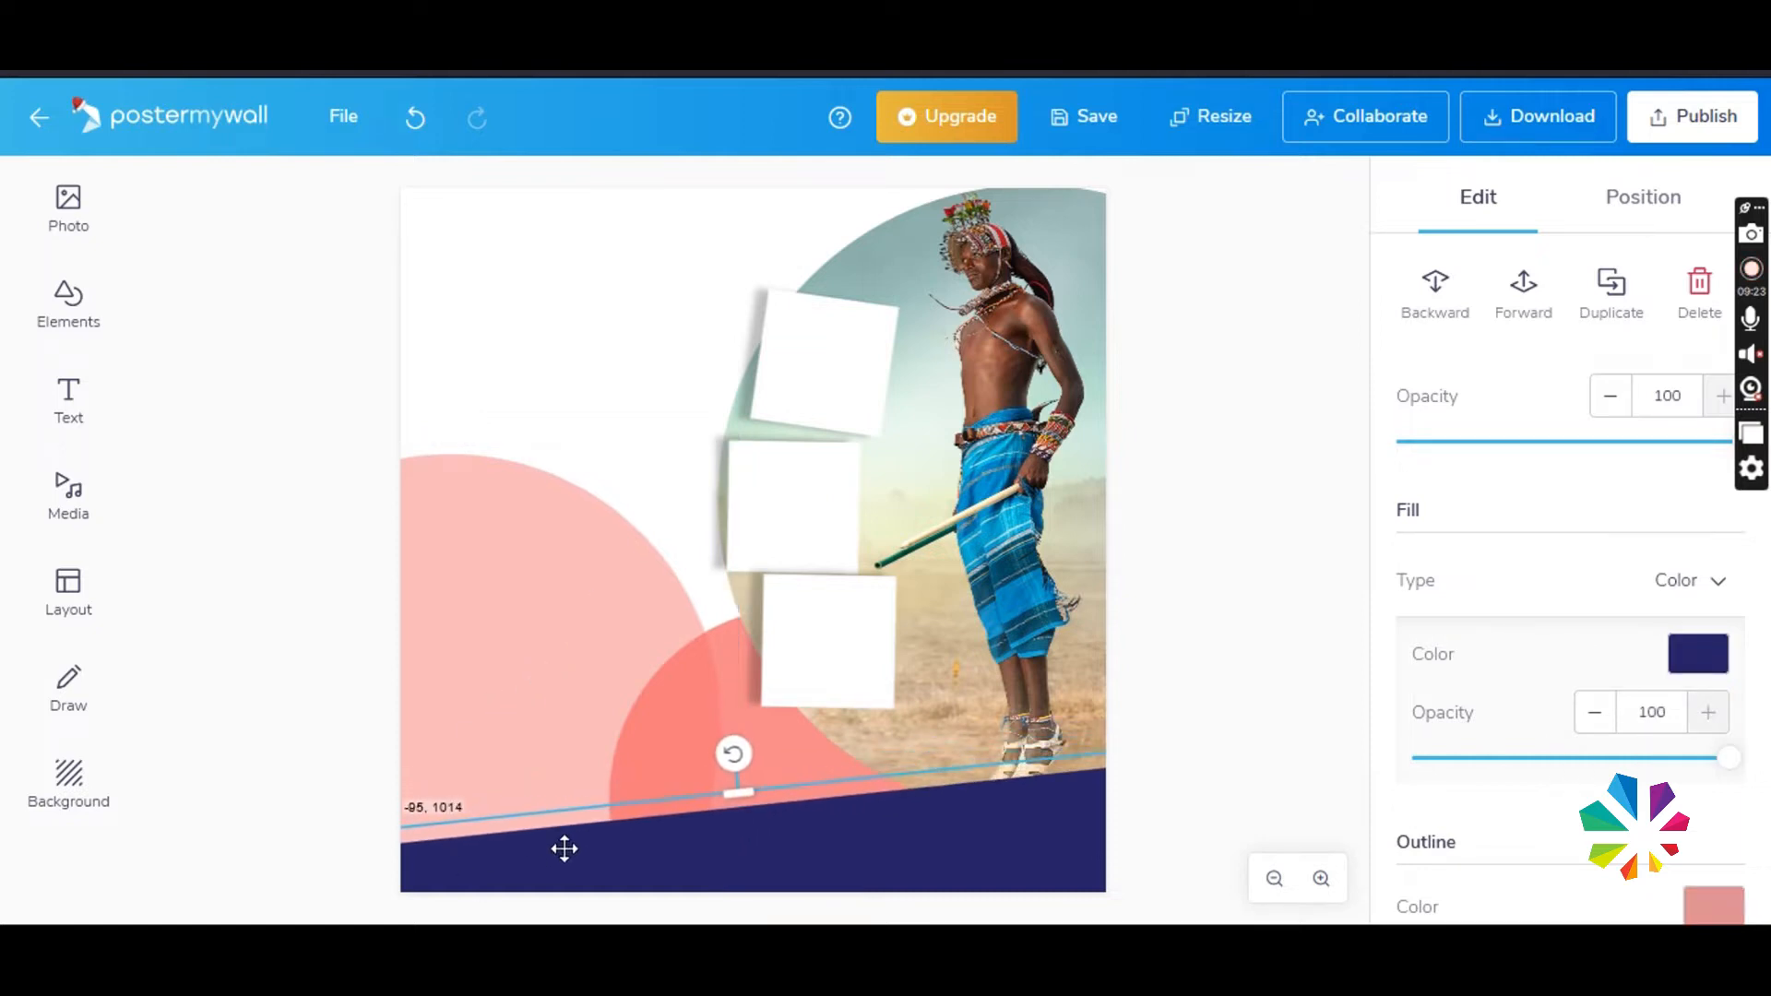
{"action": "left_click", "coordinate": [595, 320]}
- Duplicate the large pink circle, place the copy over the poster's top edge, and send it to the bottom layer
{"action": "left_click", "coordinate": [646, 561]}
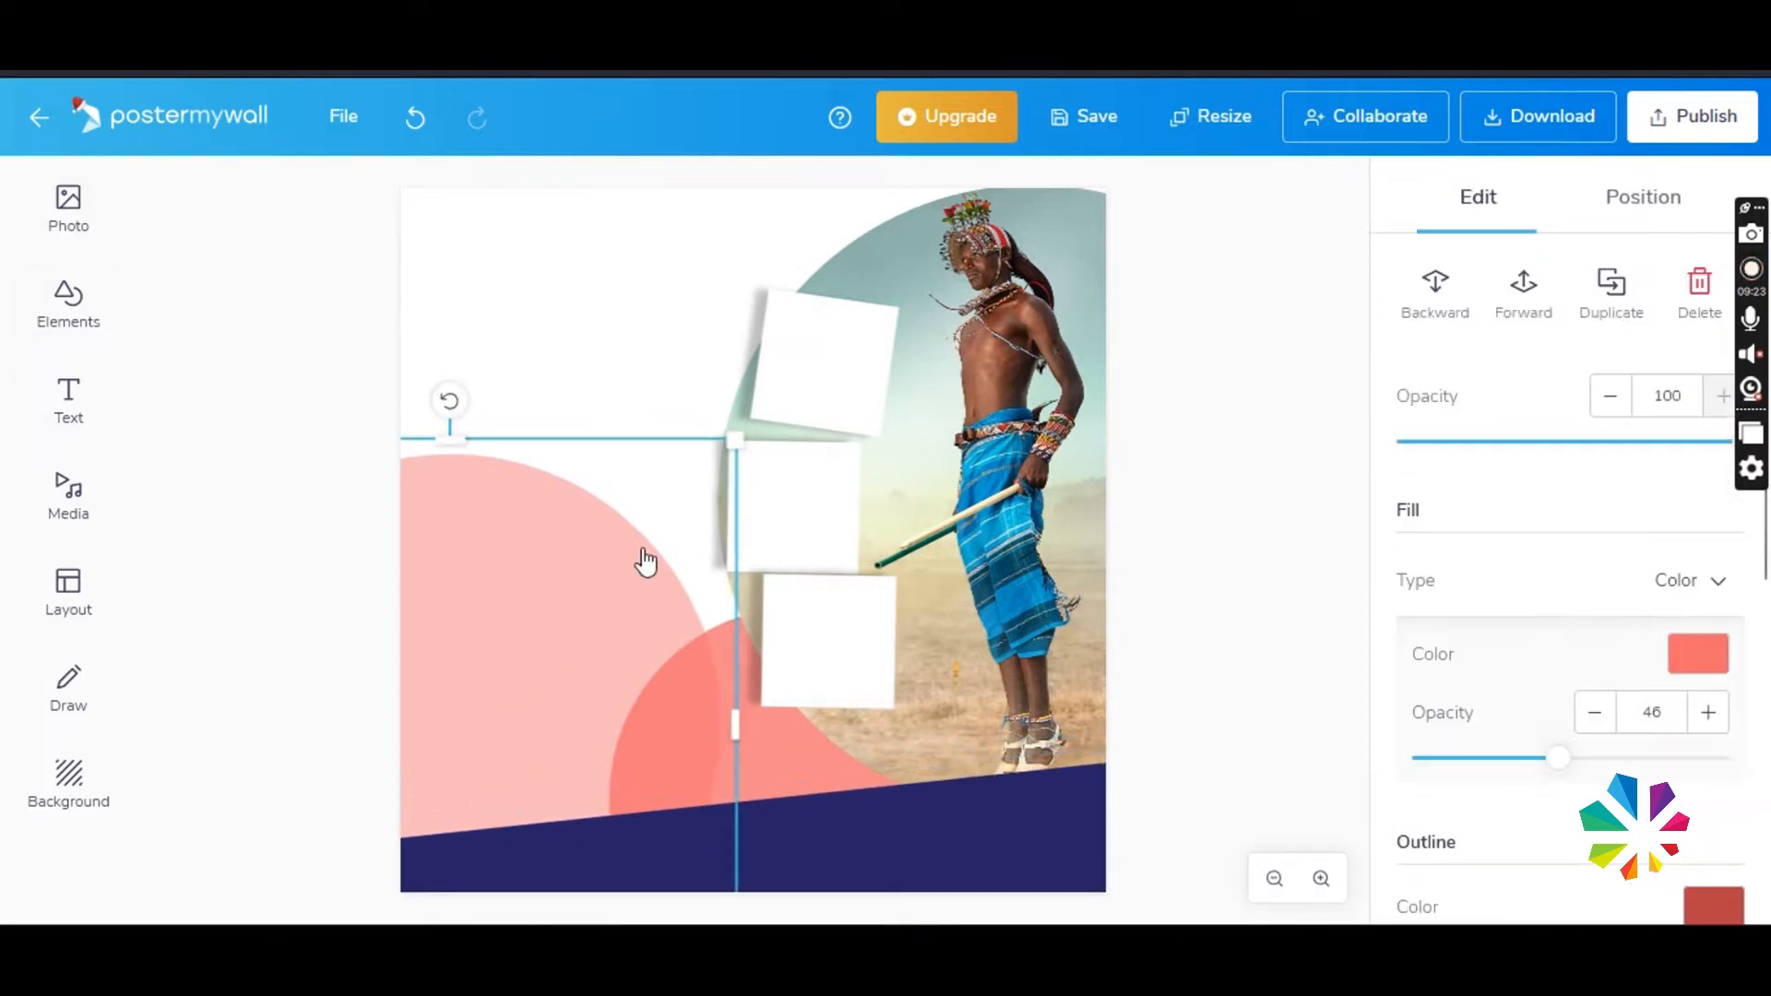
{"action": "right_click", "coordinate": [551, 517]}
{"action": "left_click", "coordinate": [583, 636]}
{"action": "left_click_drag", "start_coordinate": [569, 594], "coordinate": [650, 245]}
{"action": "right_click", "coordinate": [713, 210]}
{"action": "left_click", "coordinate": [829, 308]}
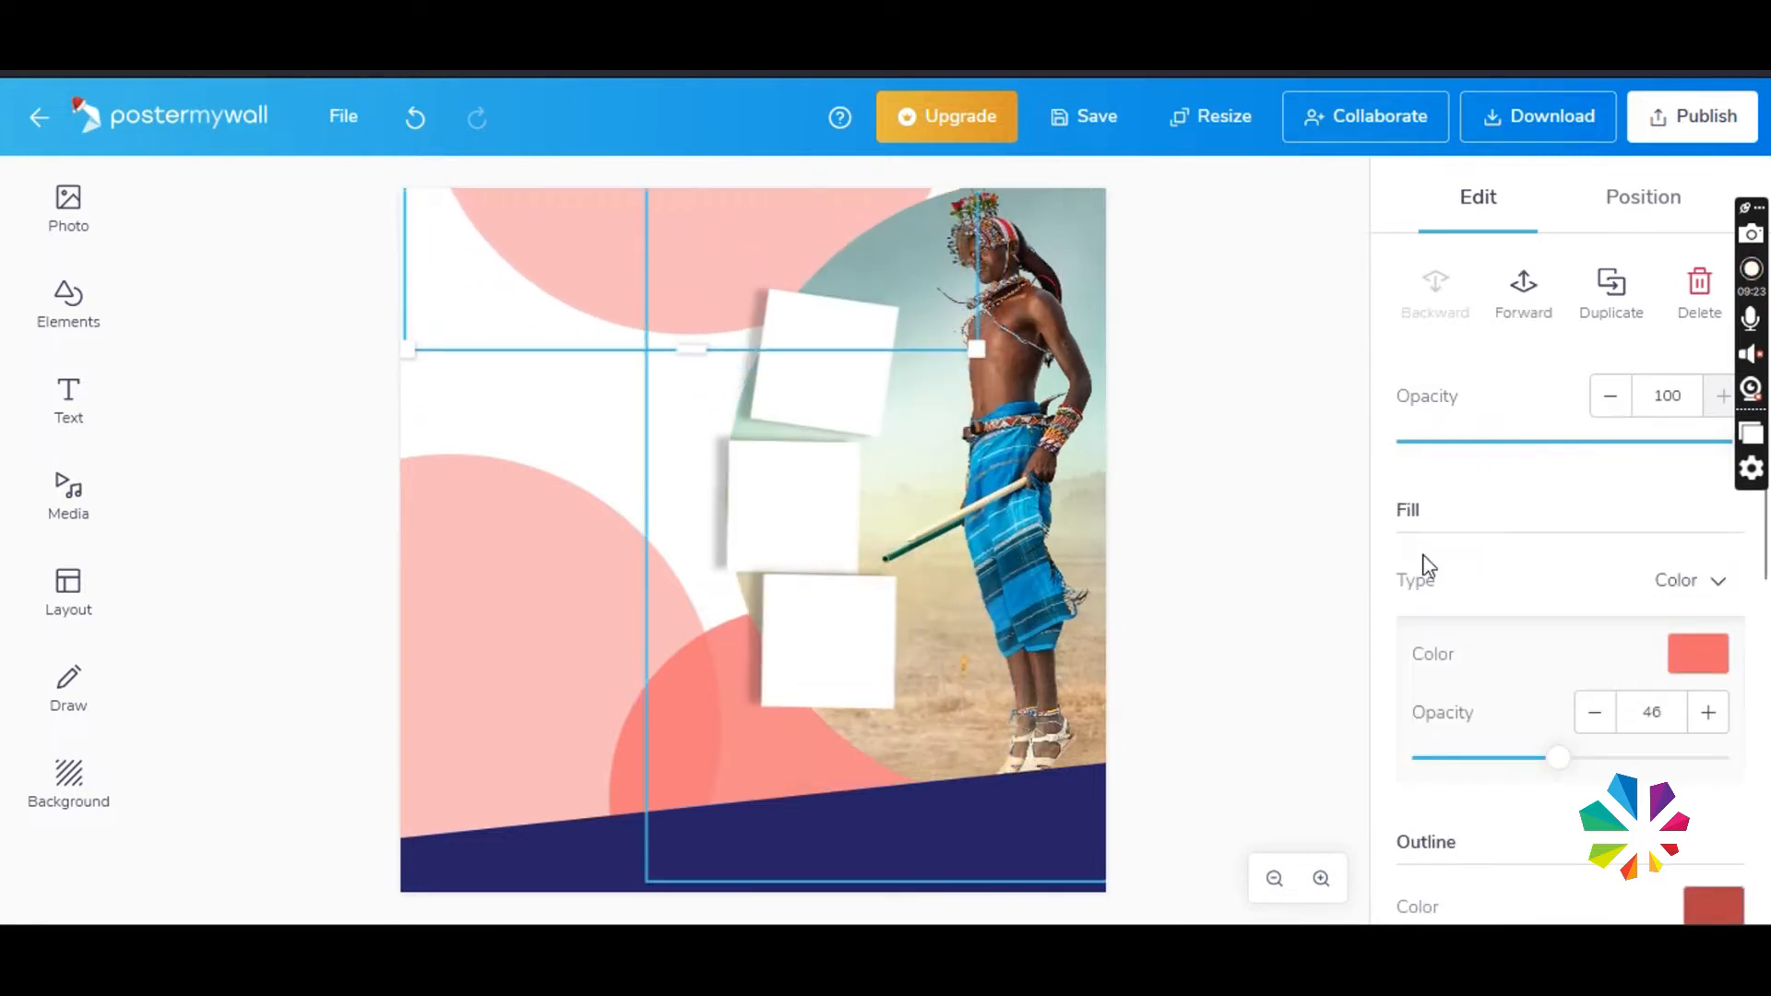
- Copy the yellow colour code from the text notes, apply it as the top circle's fill, and nudge the circle right
{"action": "left_click", "coordinate": [1698, 654]}
{"action": "left_click", "coordinate": [1292, 909]}
{"action": "left_click_drag", "start_coordinate": [1273, 376], "coordinate": [1209, 377]}
{"action": "key", "text": "alt+Tab"}
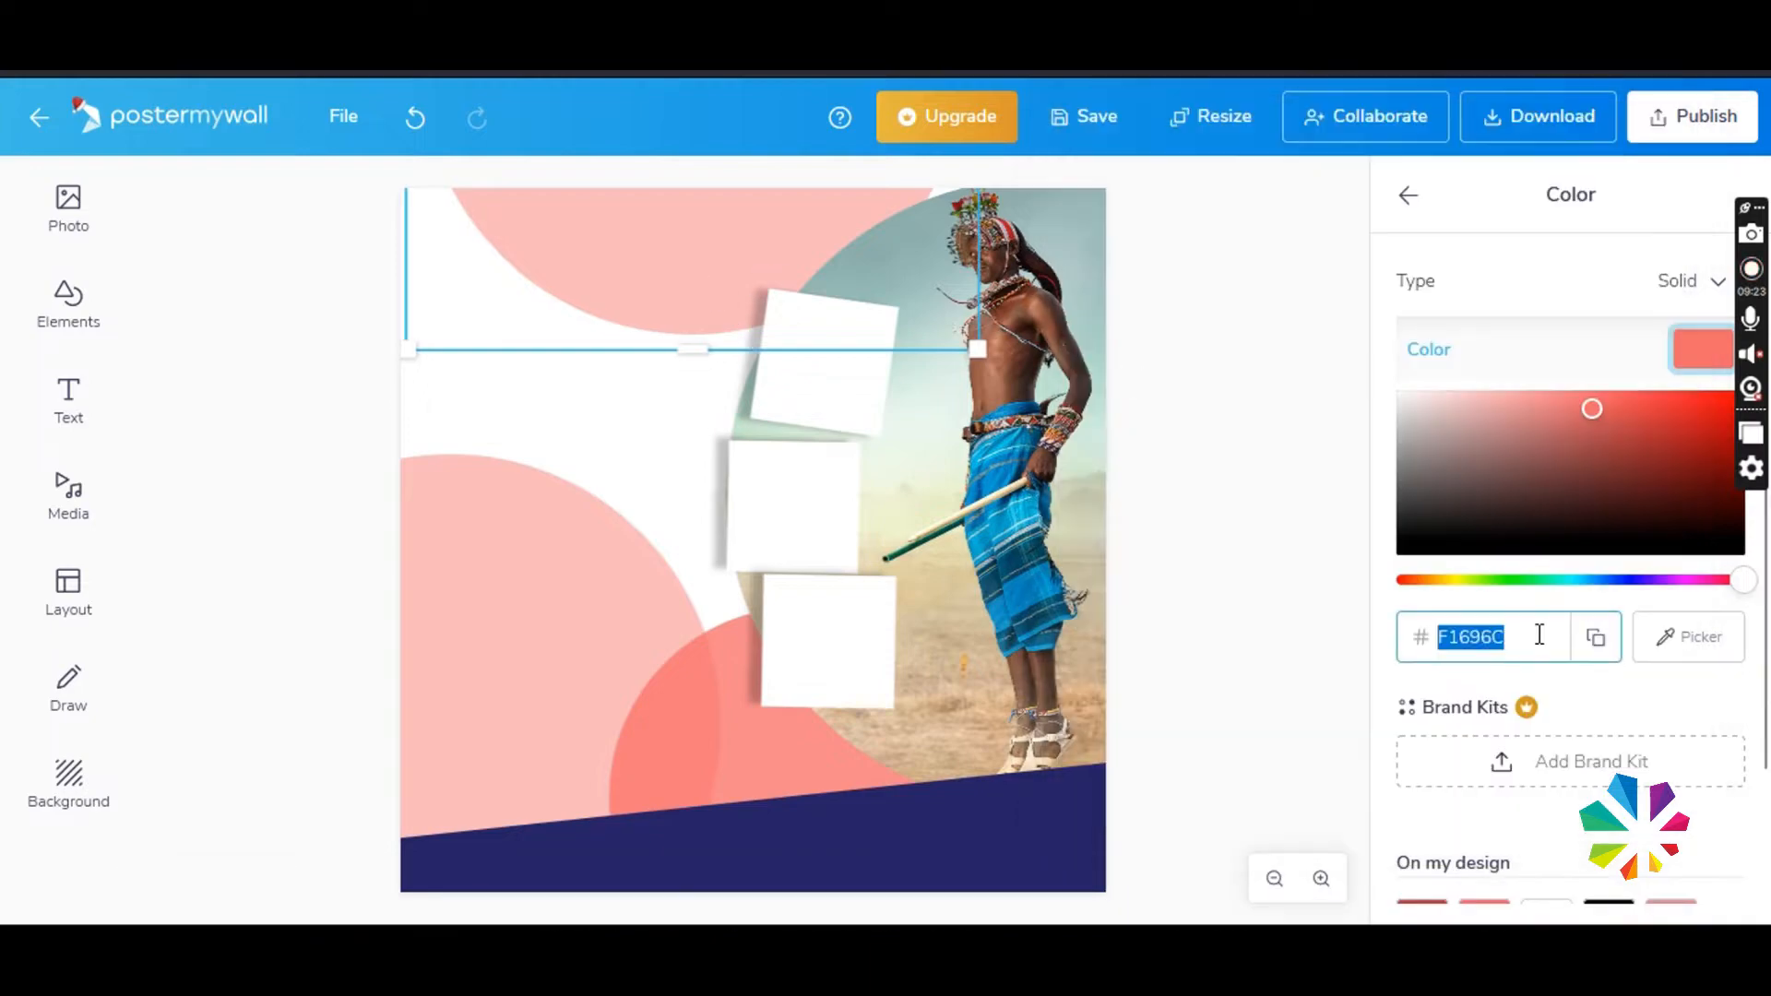
{"action": "key", "text": "ctrl+v"}
{"action": "left_click_drag", "start_coordinate": [654, 261], "coordinate": [684, 254]}
- Open the uploaded photo library and select the blue helicopter image and the Tann Air logo
{"action": "left_click", "coordinate": [773, 675]}
{"action": "left_click", "coordinate": [69, 208]}
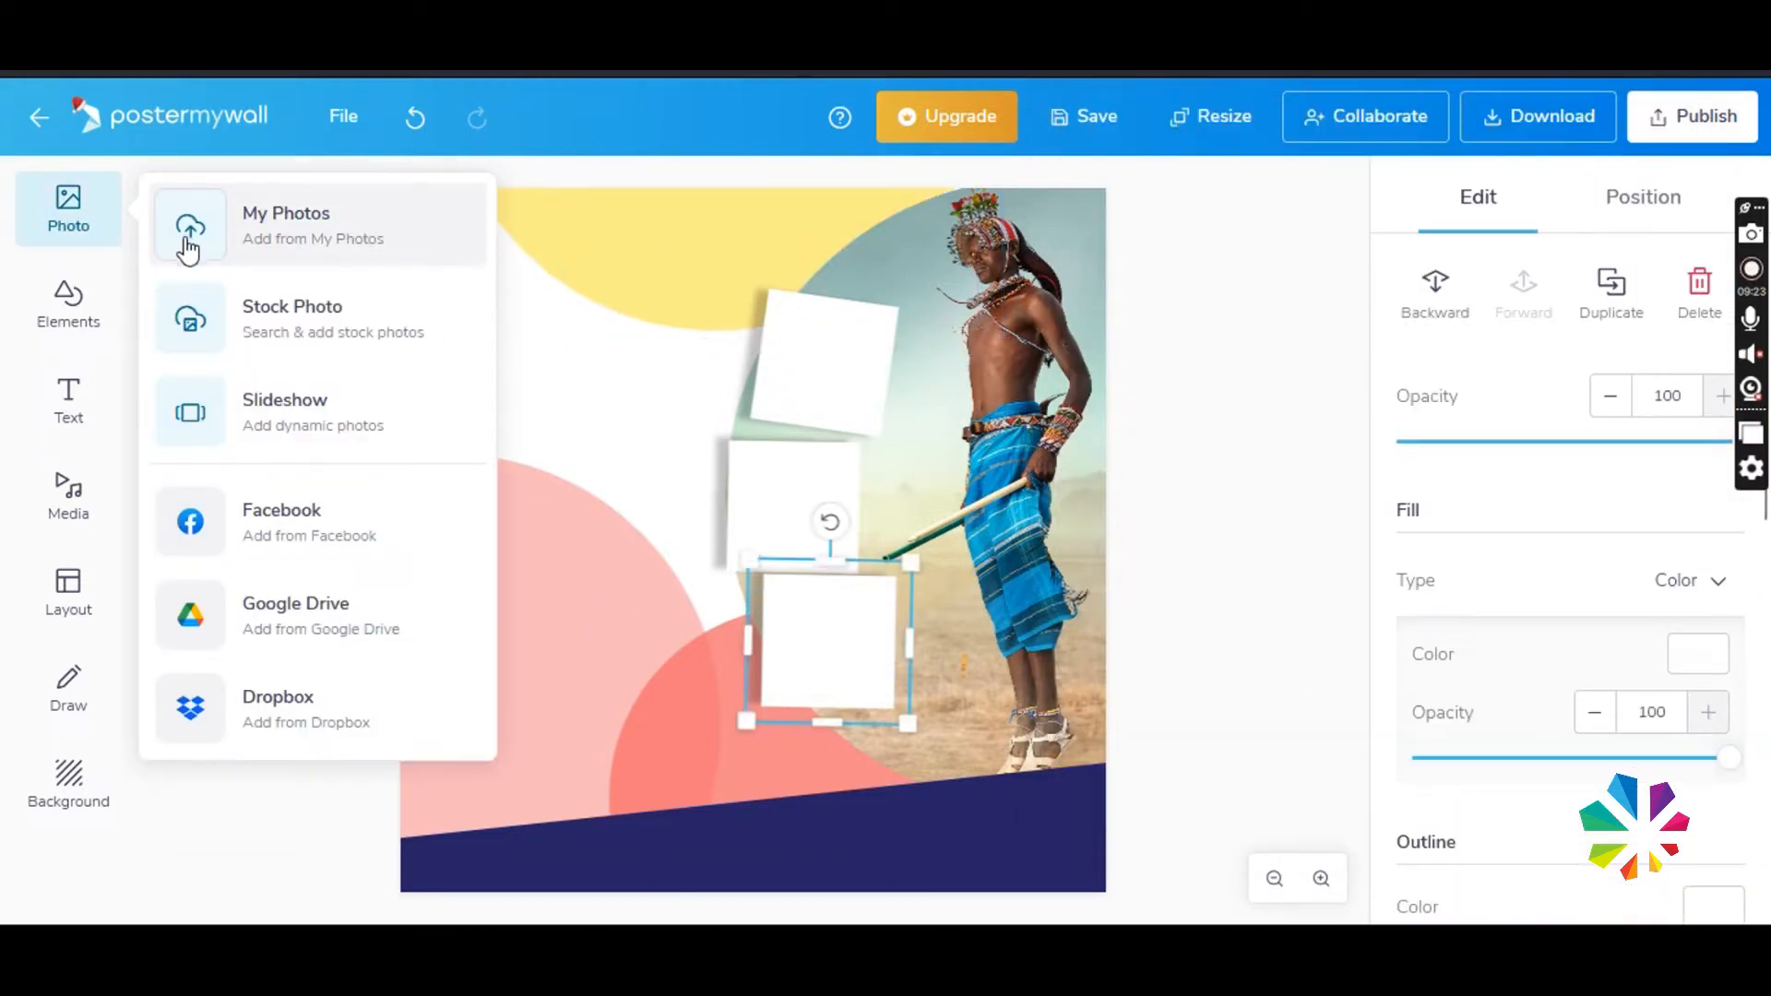
{"action": "left_click", "coordinate": [184, 244]}
{"action": "left_click", "coordinate": [489, 378]}
{"action": "scroll", "coordinate": [794, 581], "scroll_direction": "down", "scroll_amount": 4}
{"action": "scroll", "coordinate": [801, 589], "scroll_direction": "down", "scroll_amount": 10}
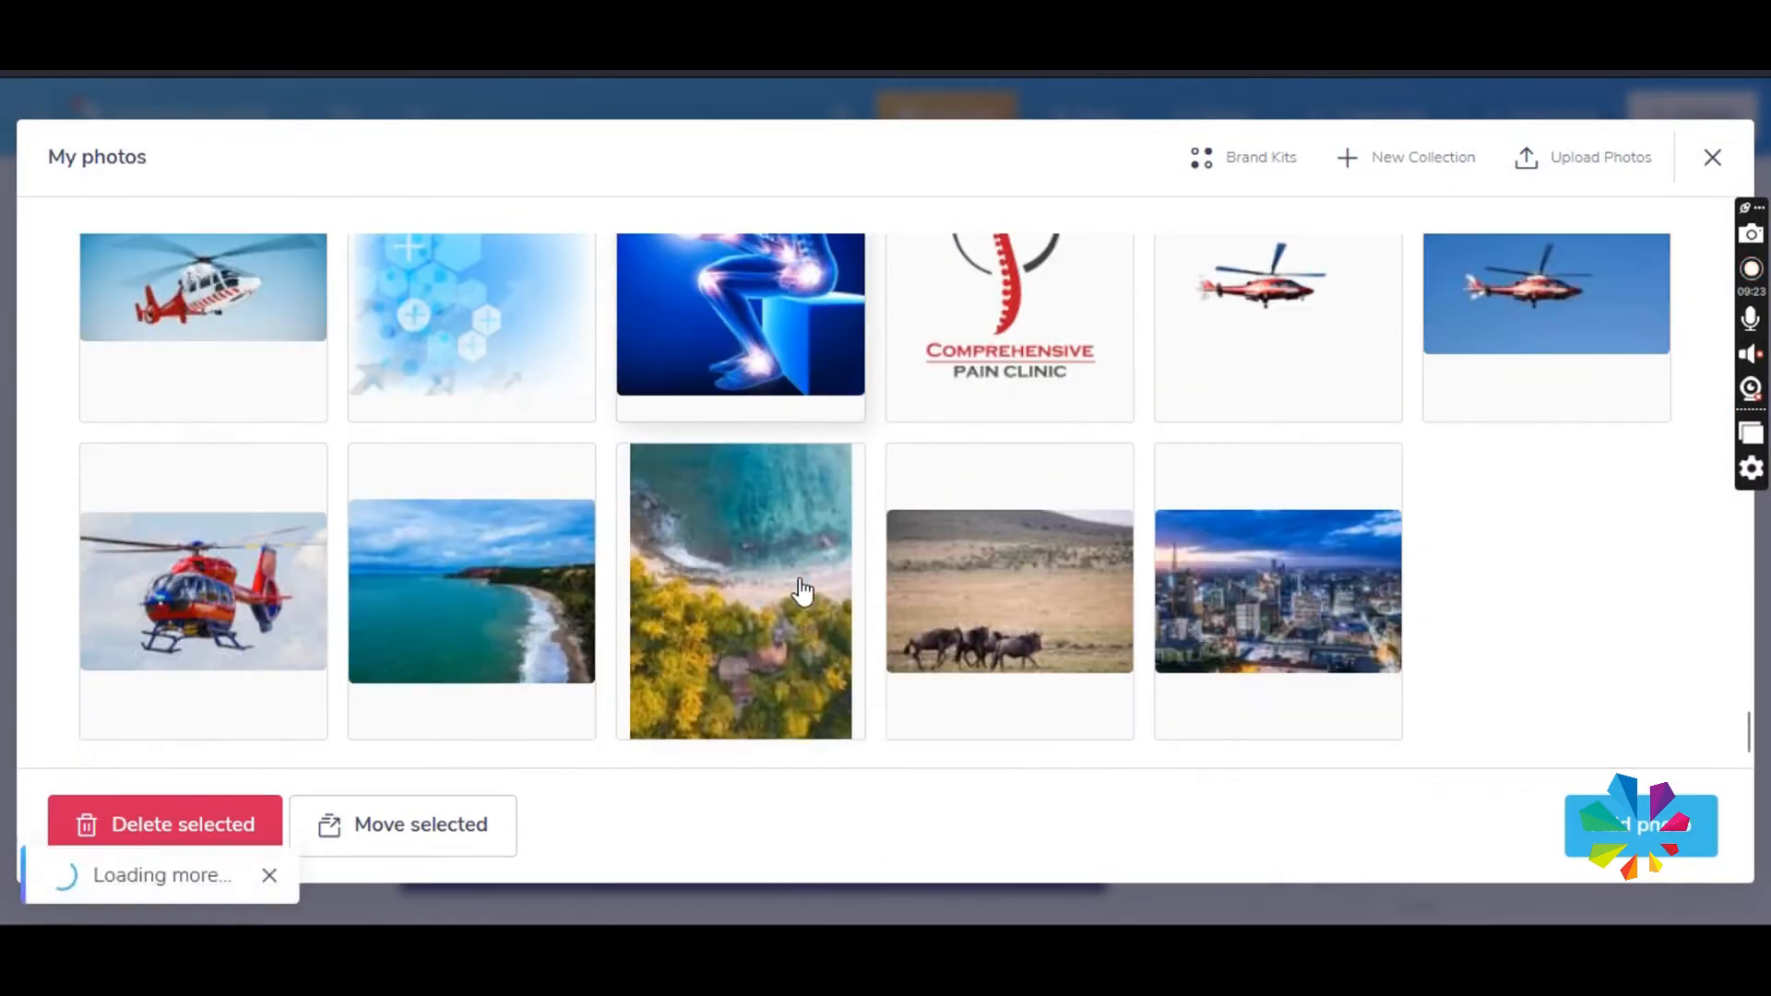
{"action": "left_click", "coordinate": [793, 595]}
{"action": "scroll", "coordinate": [925, 583], "scroll_direction": "down", "scroll_amount": 2}
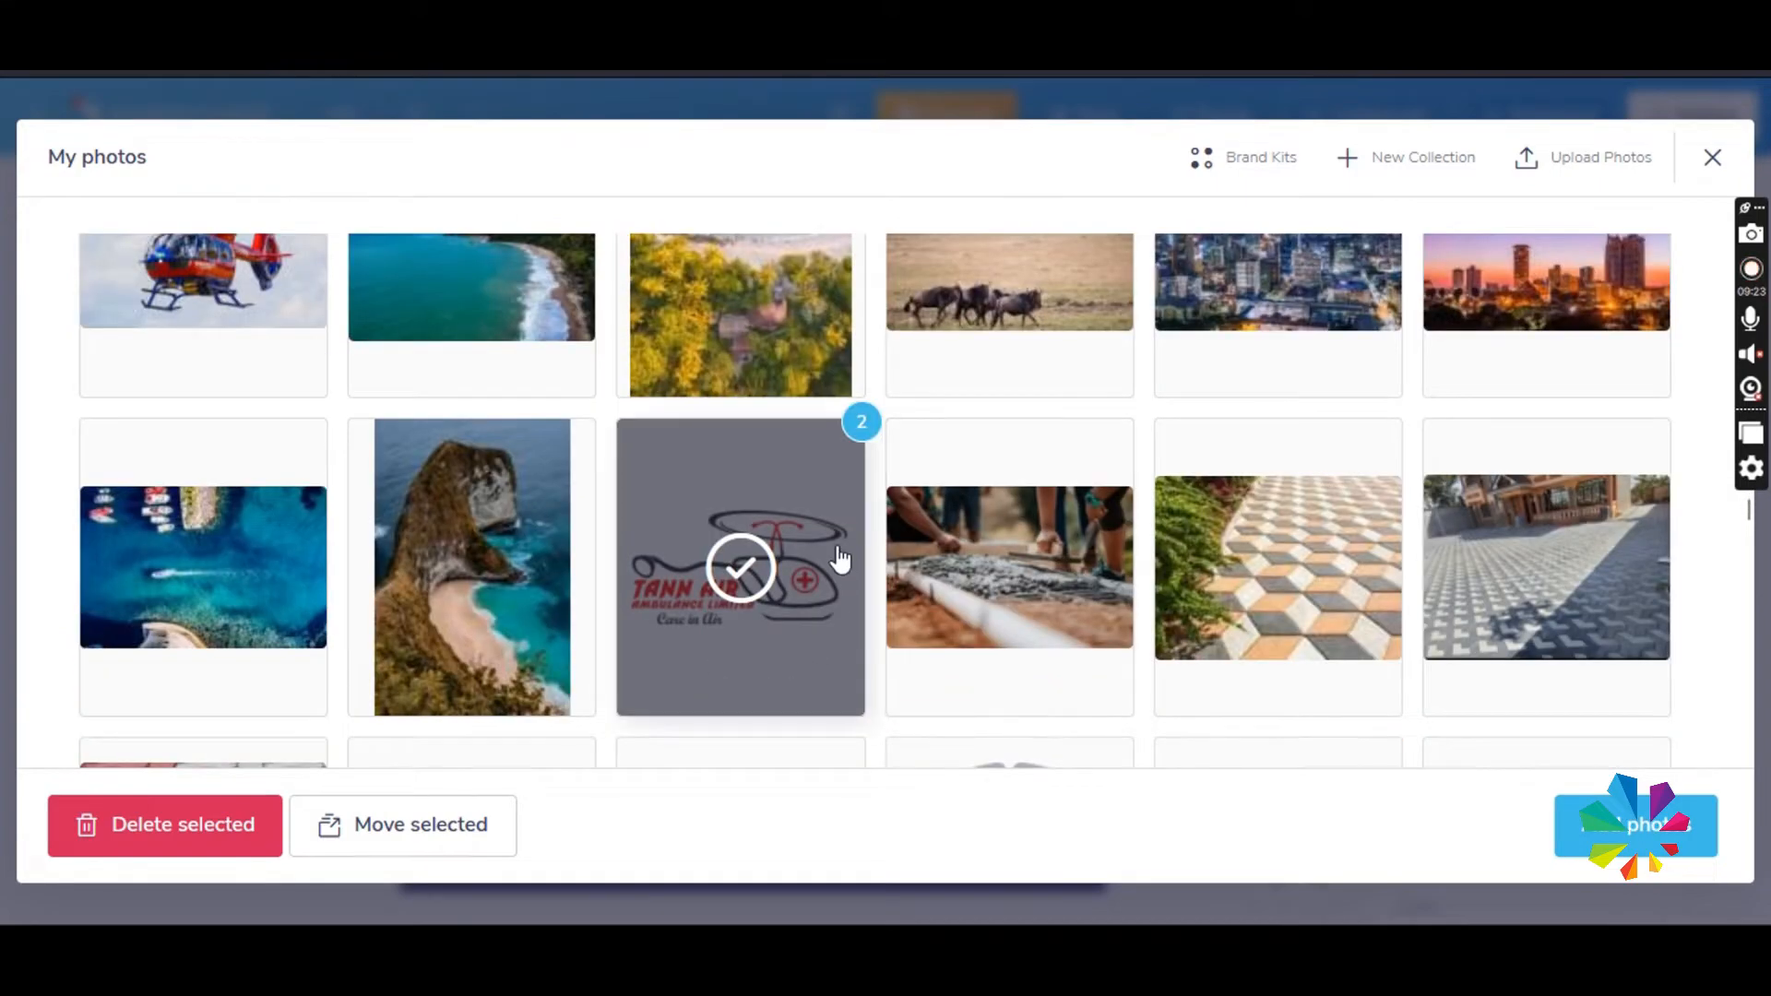
- Select the rhino, giraffe and elephant photos as well and add all chosen images to the poster
{"action": "scroll", "coordinate": [839, 557], "scroll_direction": "up", "scroll_amount": 15}
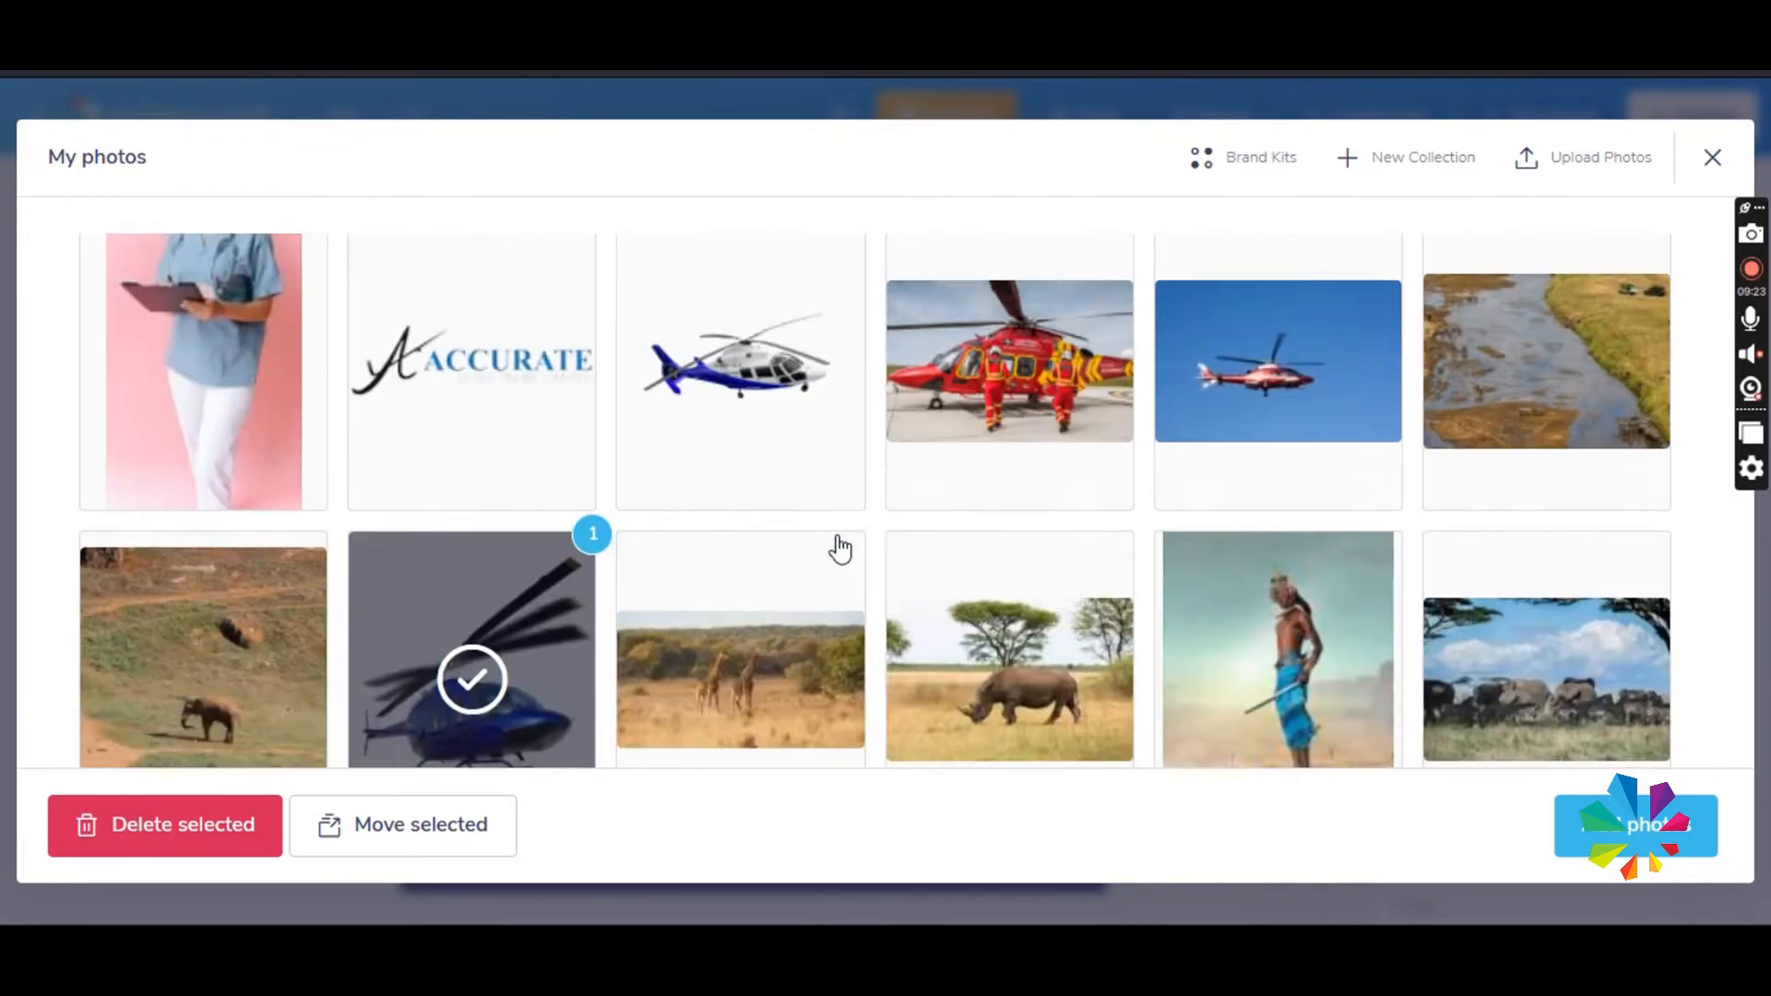
{"action": "scroll", "coordinate": [839, 550], "scroll_direction": "down", "scroll_amount": 2}
{"action": "left_click", "coordinate": [1009, 509]}
{"action": "left_click", "coordinate": [795, 510]}
{"action": "left_click", "coordinate": [1546, 509]}
{"action": "left_click", "coordinate": [1635, 826]}
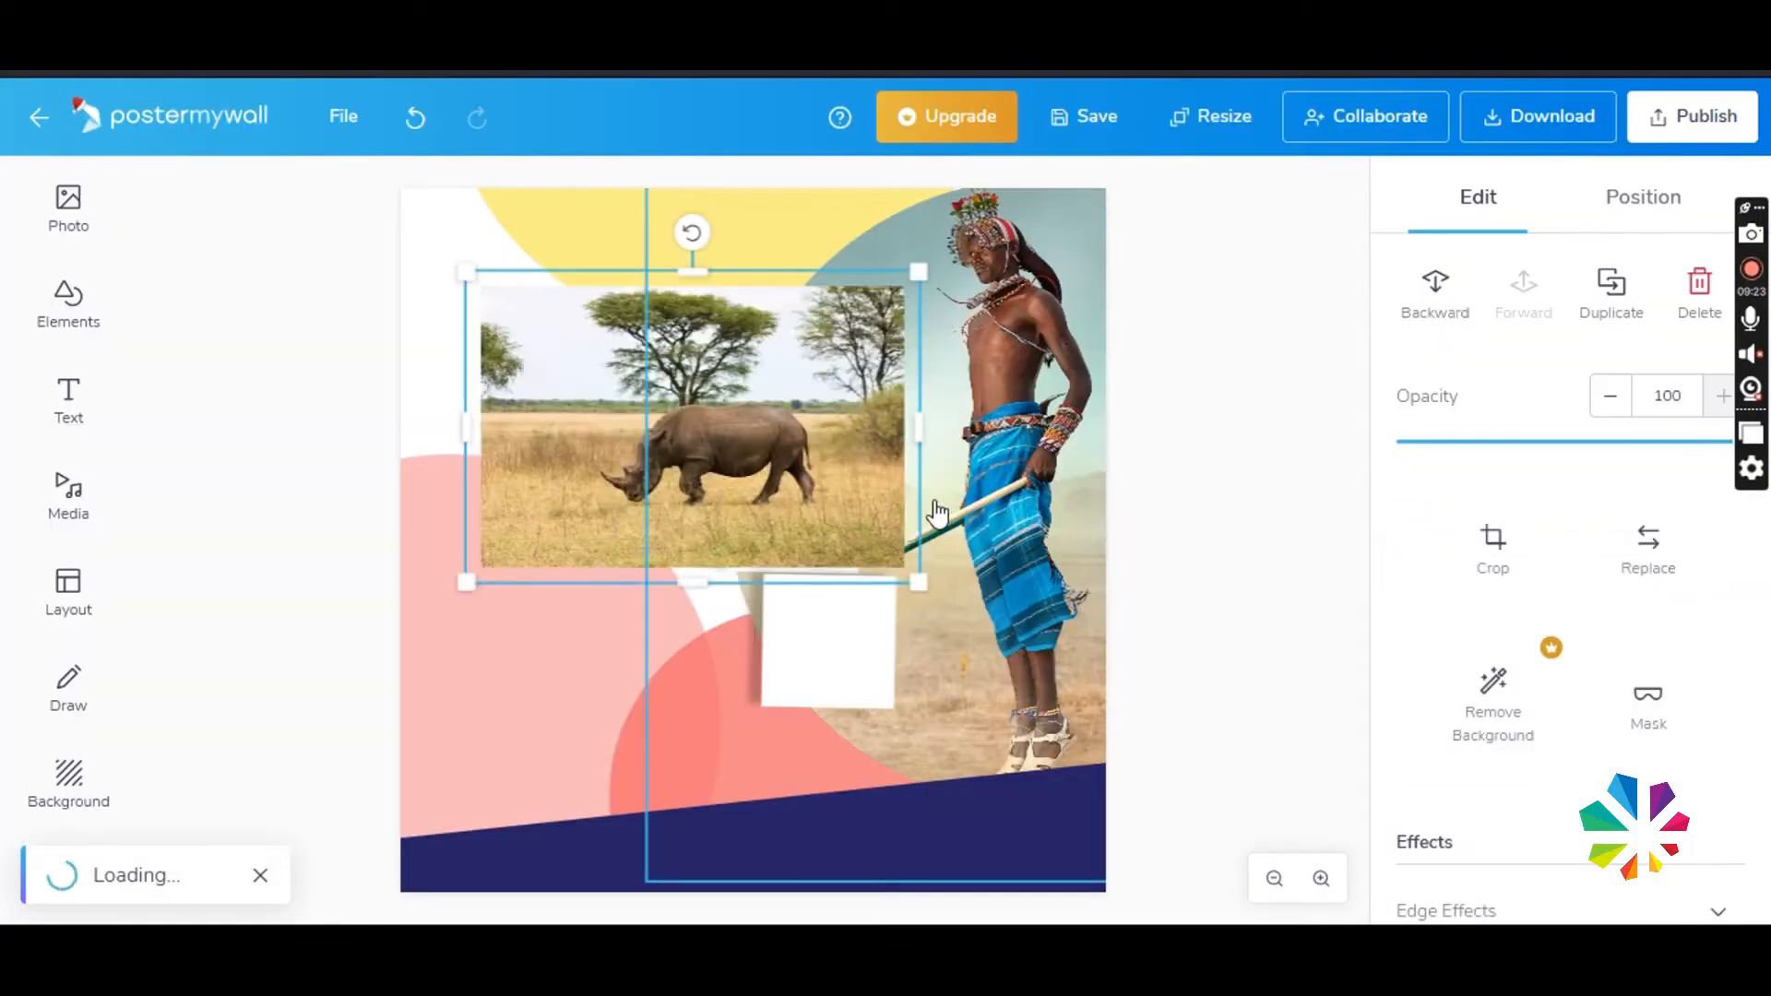
- Move the Tann Air logo to the poster's upper-left corner and spread the overlapping helicopter and wildlife photos apart
{"action": "left_click_drag", "start_coordinate": [693, 465], "coordinate": [652, 319]}
{"action": "left_click_drag", "start_coordinate": [879, 388], "coordinate": [684, 275]}
{"action": "left_click_drag", "start_coordinate": [604, 224], "coordinate": [593, 264]}
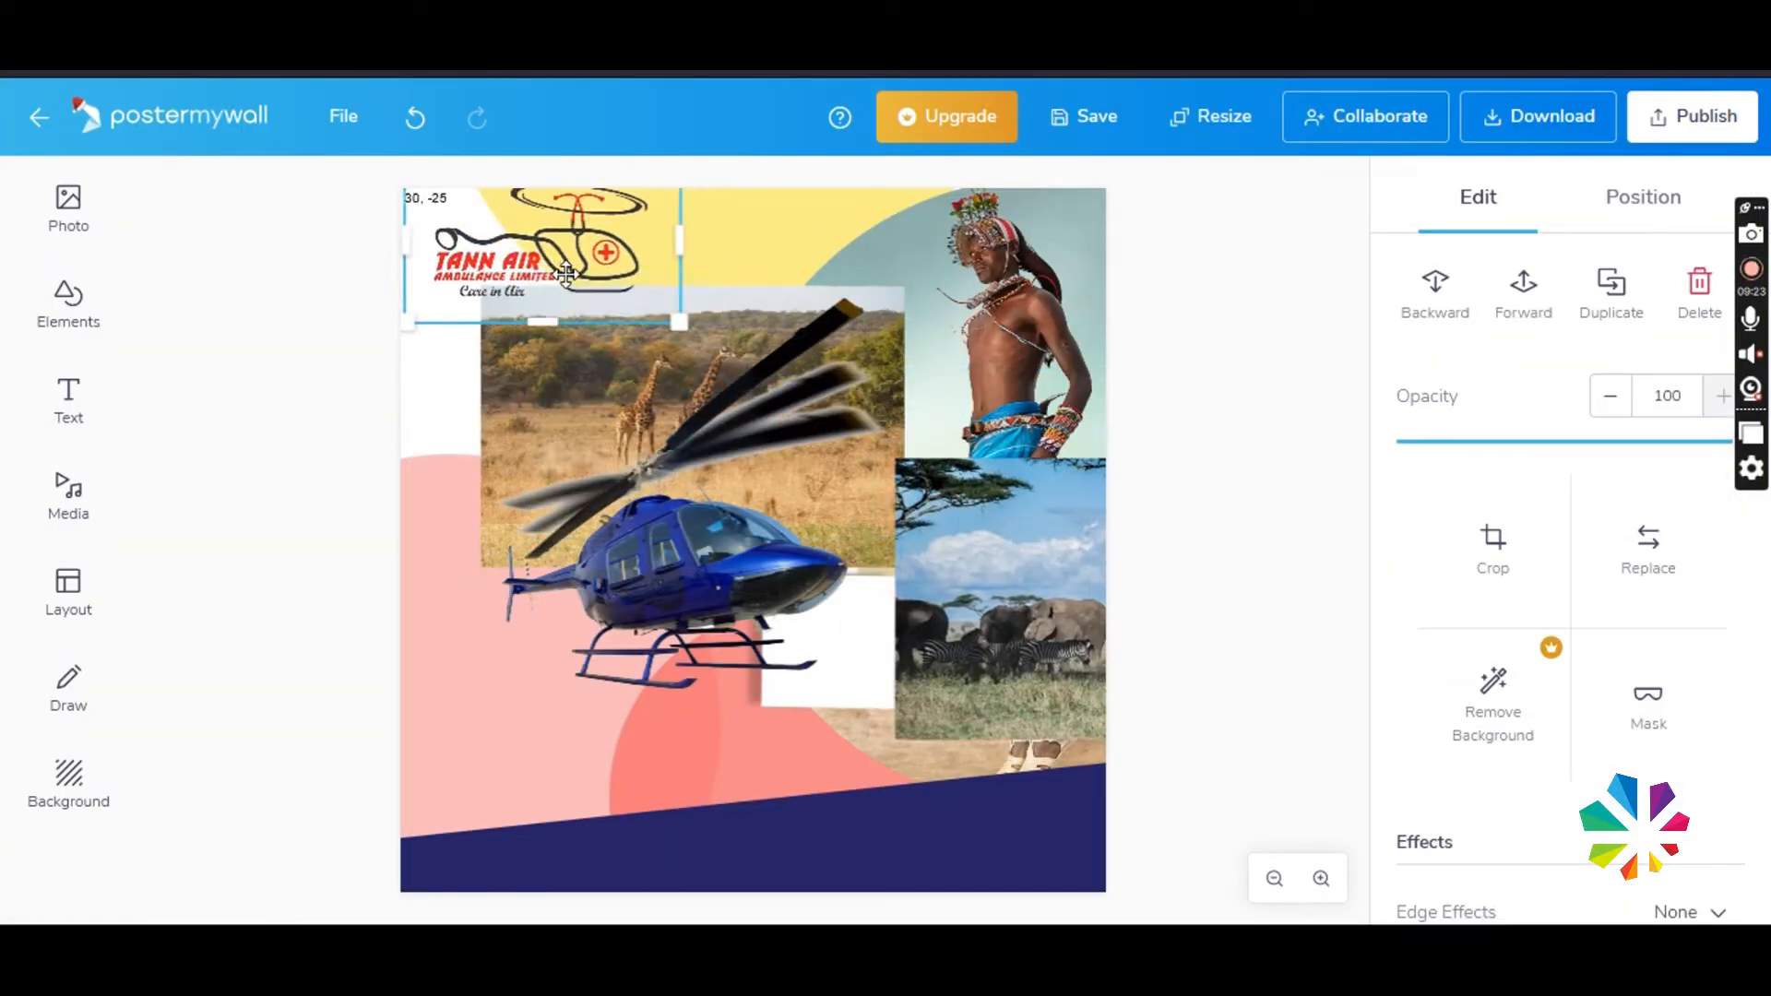
{"action": "left_click_drag", "start_coordinate": [624, 403], "coordinate": [444, 449]}
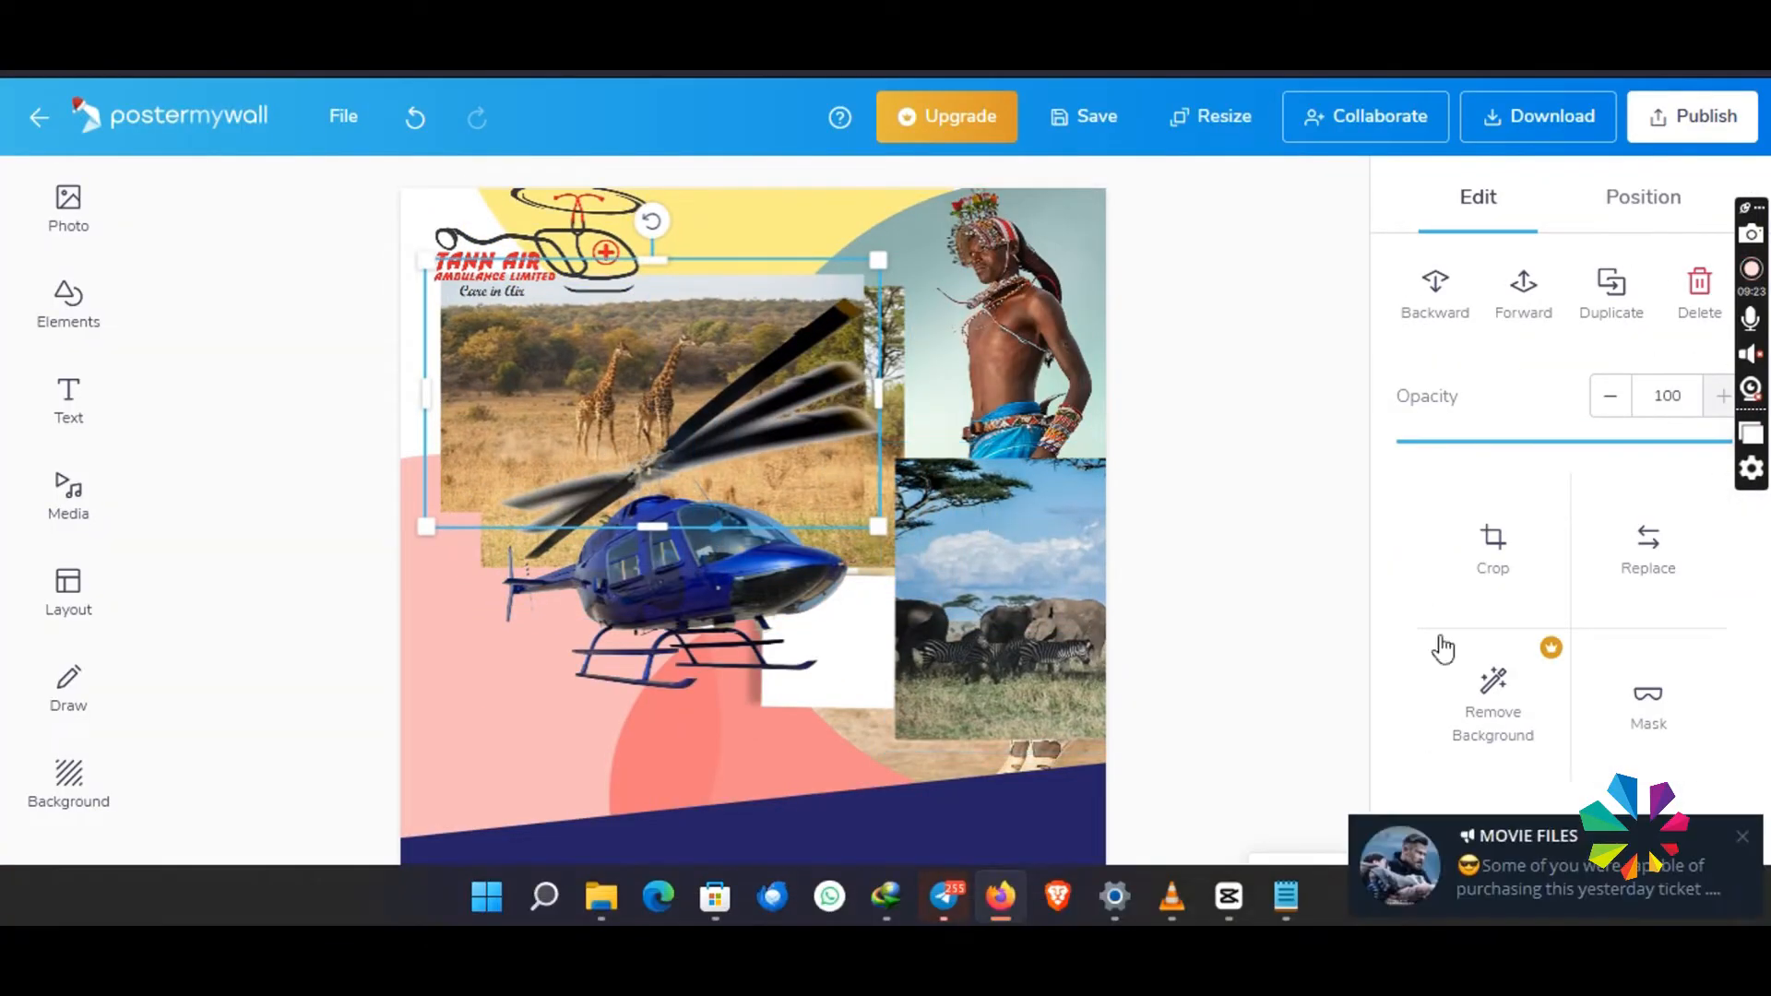
{"action": "left_click_drag", "start_coordinate": [703, 553], "coordinate": [687, 628]}
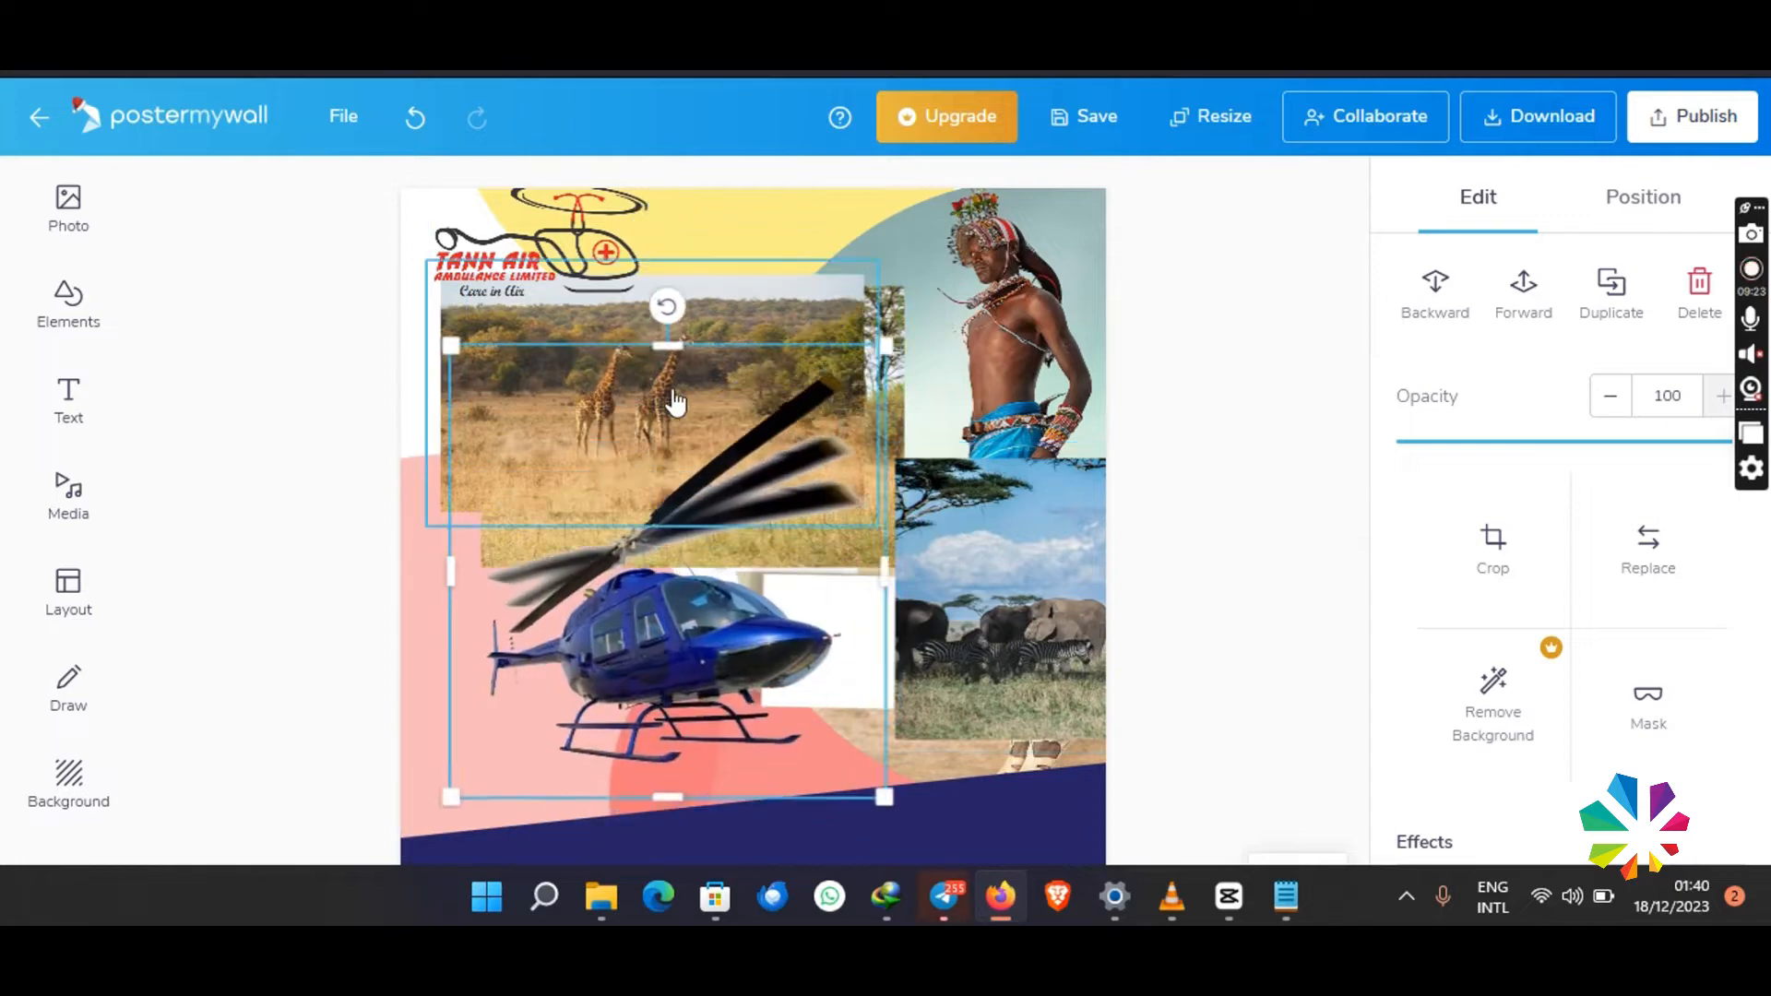
{"action": "left_click_drag", "start_coordinate": [672, 403], "coordinate": [892, 361]}
{"action": "left_click_drag", "start_coordinate": [583, 417], "coordinate": [563, 457]}
- Mask the rhino photo with the square shape, sized and positioned around the rhino
{"action": "right_click", "coordinate": [526, 535]}
{"action": "left_click", "coordinate": [590, 728]}
{"action": "left_click", "coordinate": [1649, 708]}
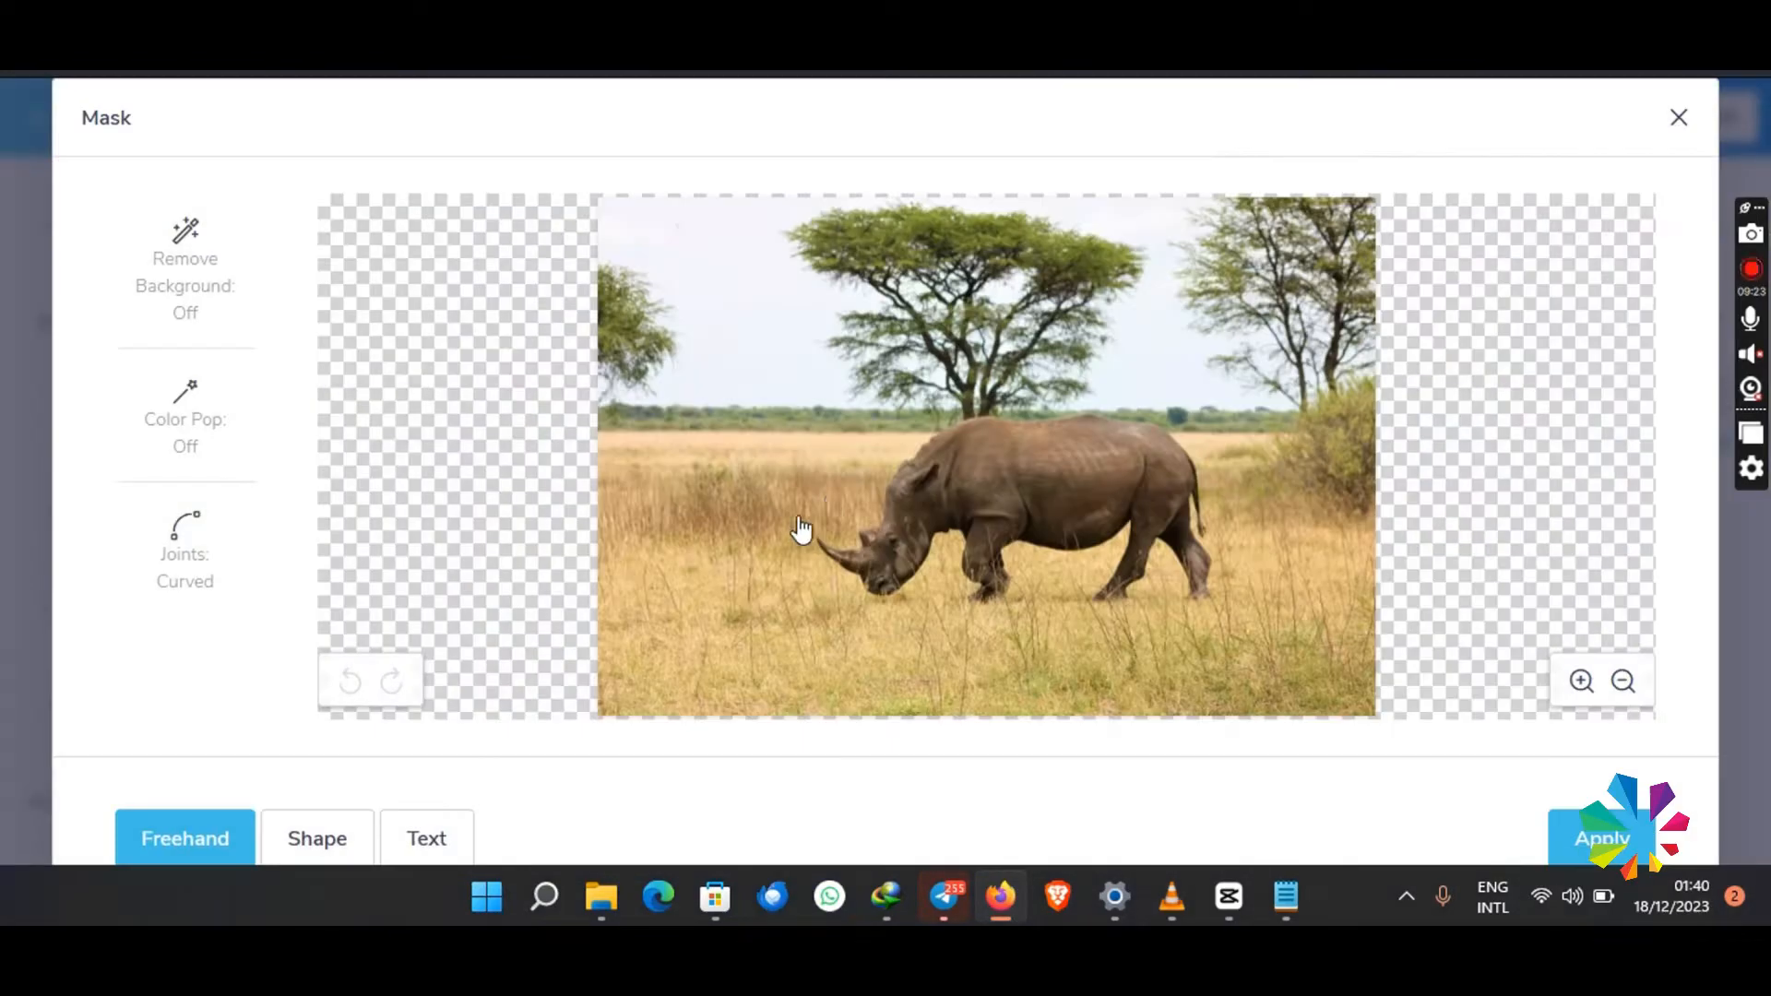
{"action": "left_click", "coordinate": [317, 838]}
{"action": "left_click", "coordinate": [215, 437]}
{"action": "left_click_drag", "start_coordinate": [1061, 557], "coordinate": [1101, 579]}
{"action": "left_click_drag", "start_coordinate": [937, 666], "coordinate": [918, 627]}
{"action": "left_click_drag", "start_coordinate": [1120, 223], "coordinate": [1120, 282]}
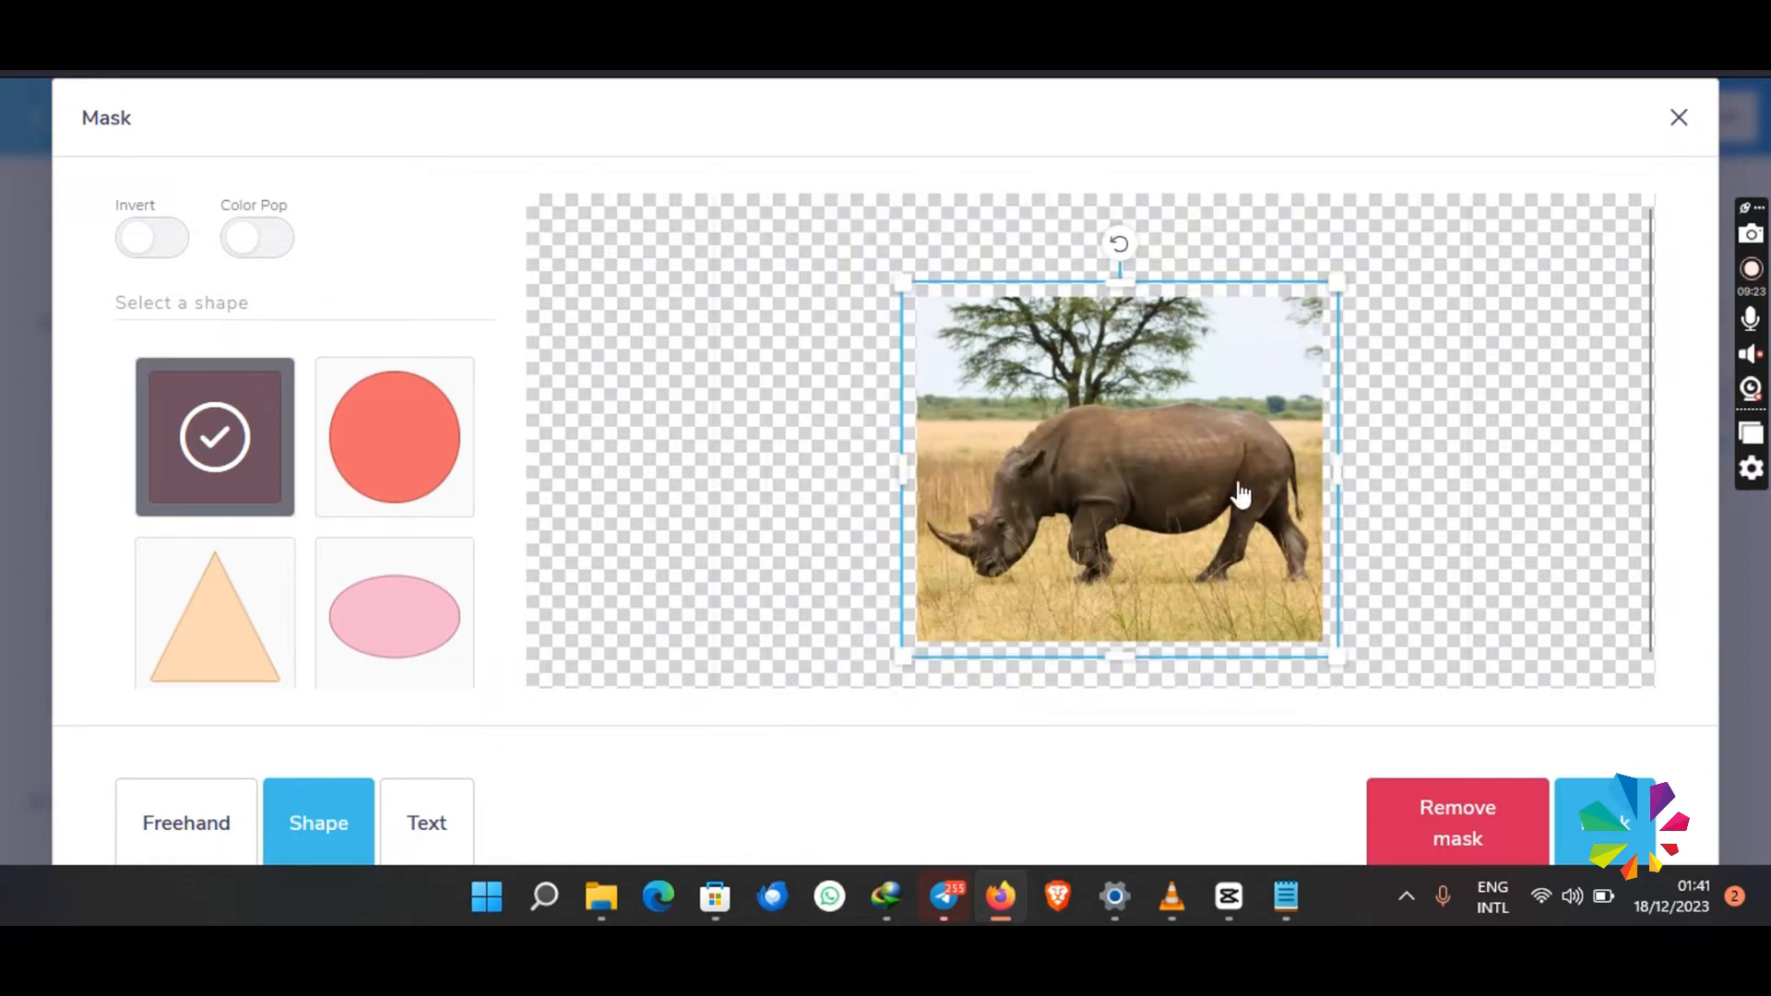
{"action": "left_click", "coordinate": [1605, 823]}
- Place the helicopter on the poster's left side, send it to the bottom layer, and lower its opacity until it looks faded
{"action": "left_click_drag", "start_coordinate": [716, 538], "coordinate": [796, 448]}
{"action": "right_click", "coordinate": [583, 406]}
{"action": "left_click_drag", "start_coordinate": [724, 665], "coordinate": [538, 475]}
{"action": "left_click", "coordinate": [682, 380]}
{"action": "right_click", "coordinate": [578, 434]}
{"action": "left_click", "coordinate": [639, 438]}
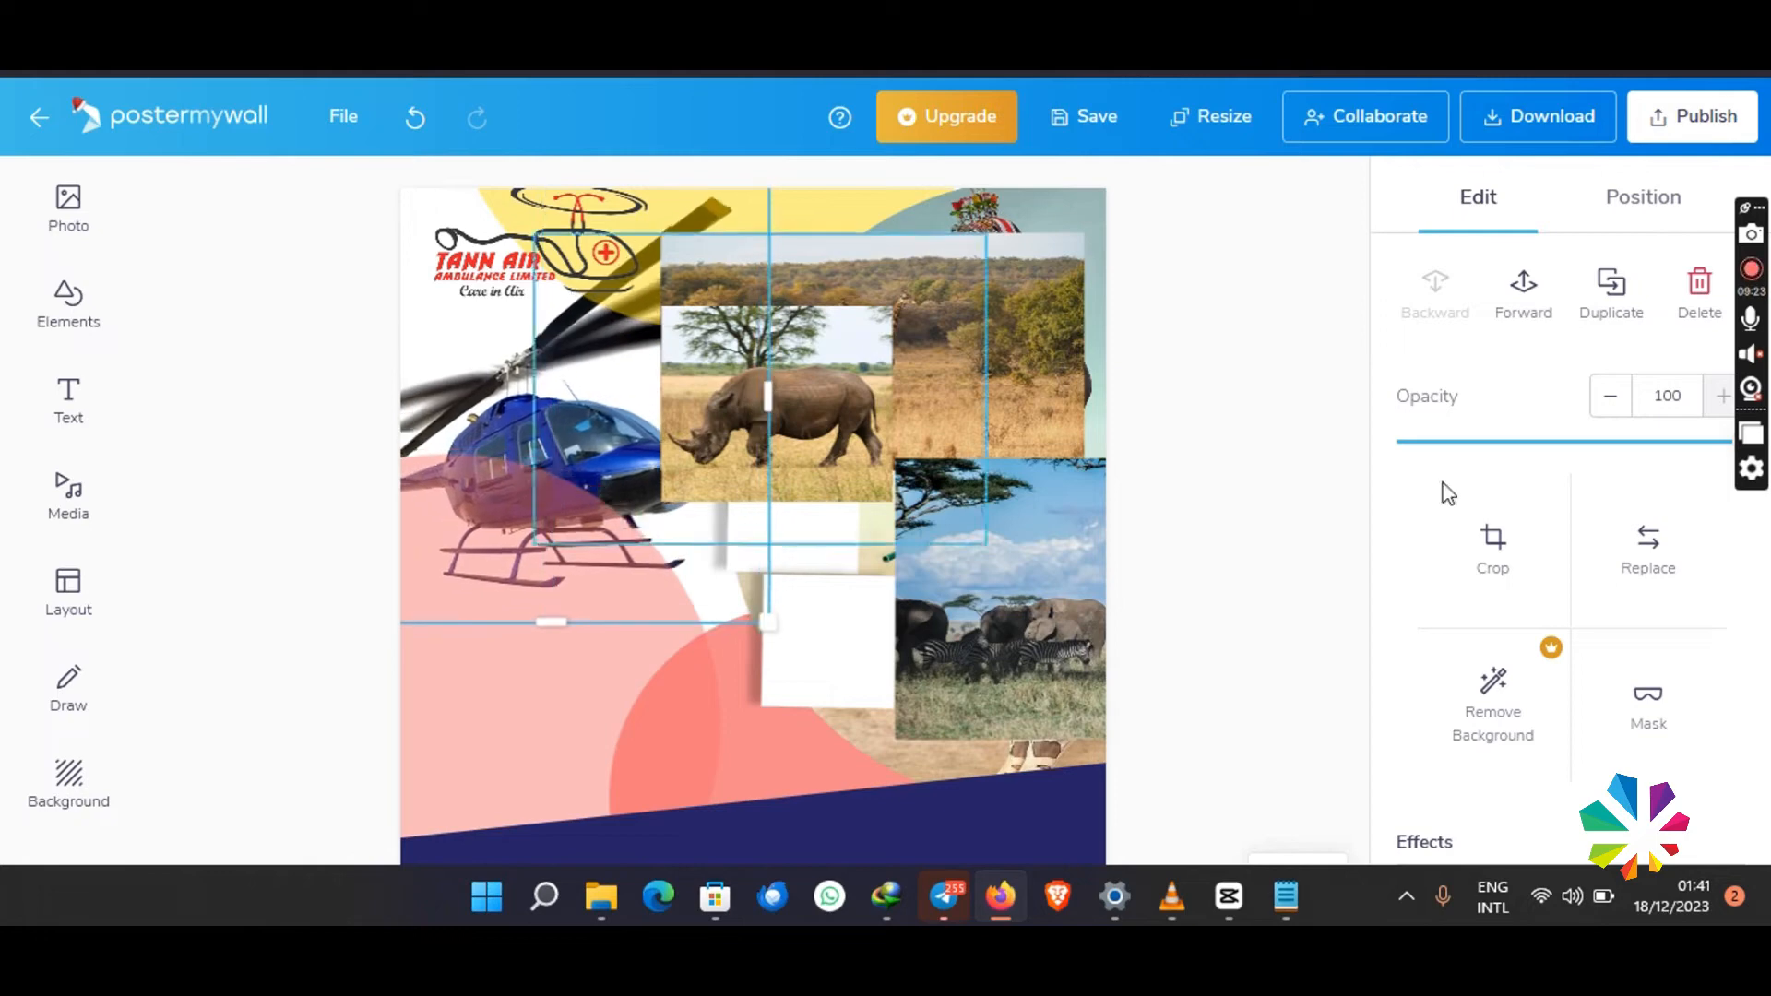
{"action": "left_click", "coordinate": [1634, 442]}
{"action": "left_click_drag", "start_coordinate": [1527, 446], "coordinate": [1476, 444]}
- Shrink the rhino photo into the bottom white frame and readjust its square mask to leave a white border
{"action": "left_click_drag", "start_coordinate": [738, 392], "coordinate": [820, 611]}
{"action": "left_click_drag", "start_coordinate": [1075, 467], "coordinate": [969, 481]}
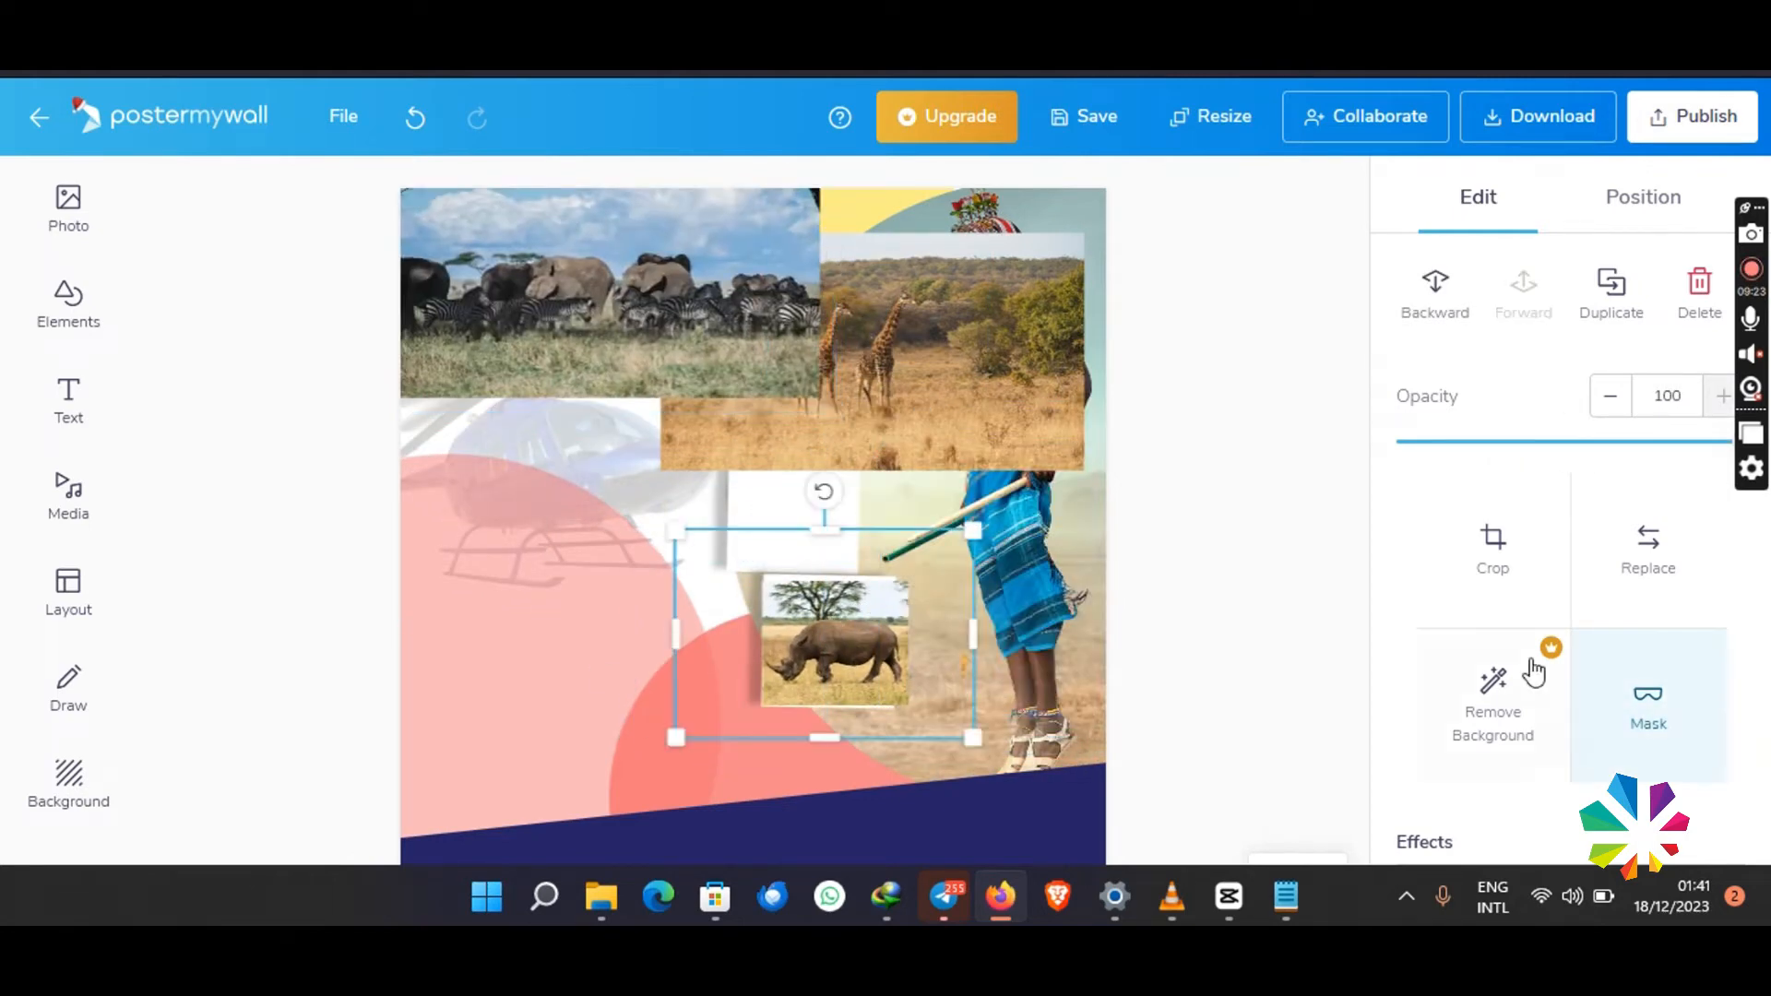
{"action": "left_click", "coordinate": [1649, 710]}
{"action": "left_click", "coordinate": [221, 443]}
{"action": "left_click_drag", "start_coordinate": [1120, 493], "coordinate": [1118, 445]}
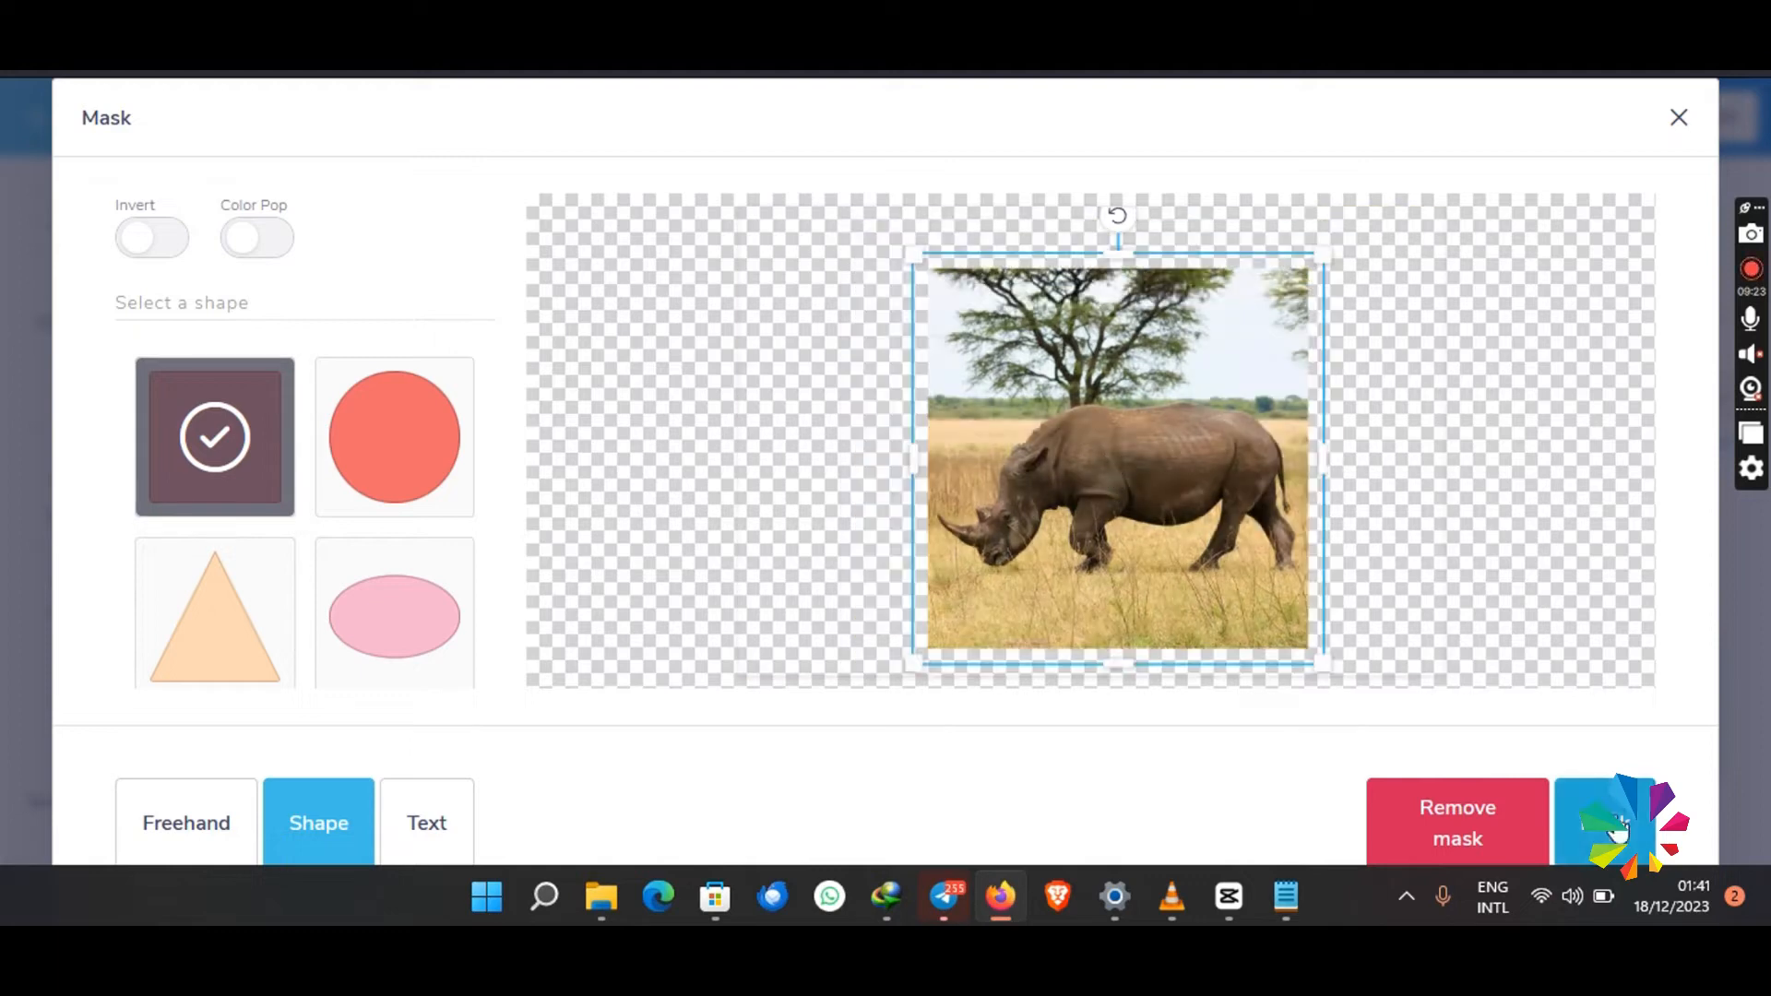
{"action": "left_click", "coordinate": [1602, 837]}
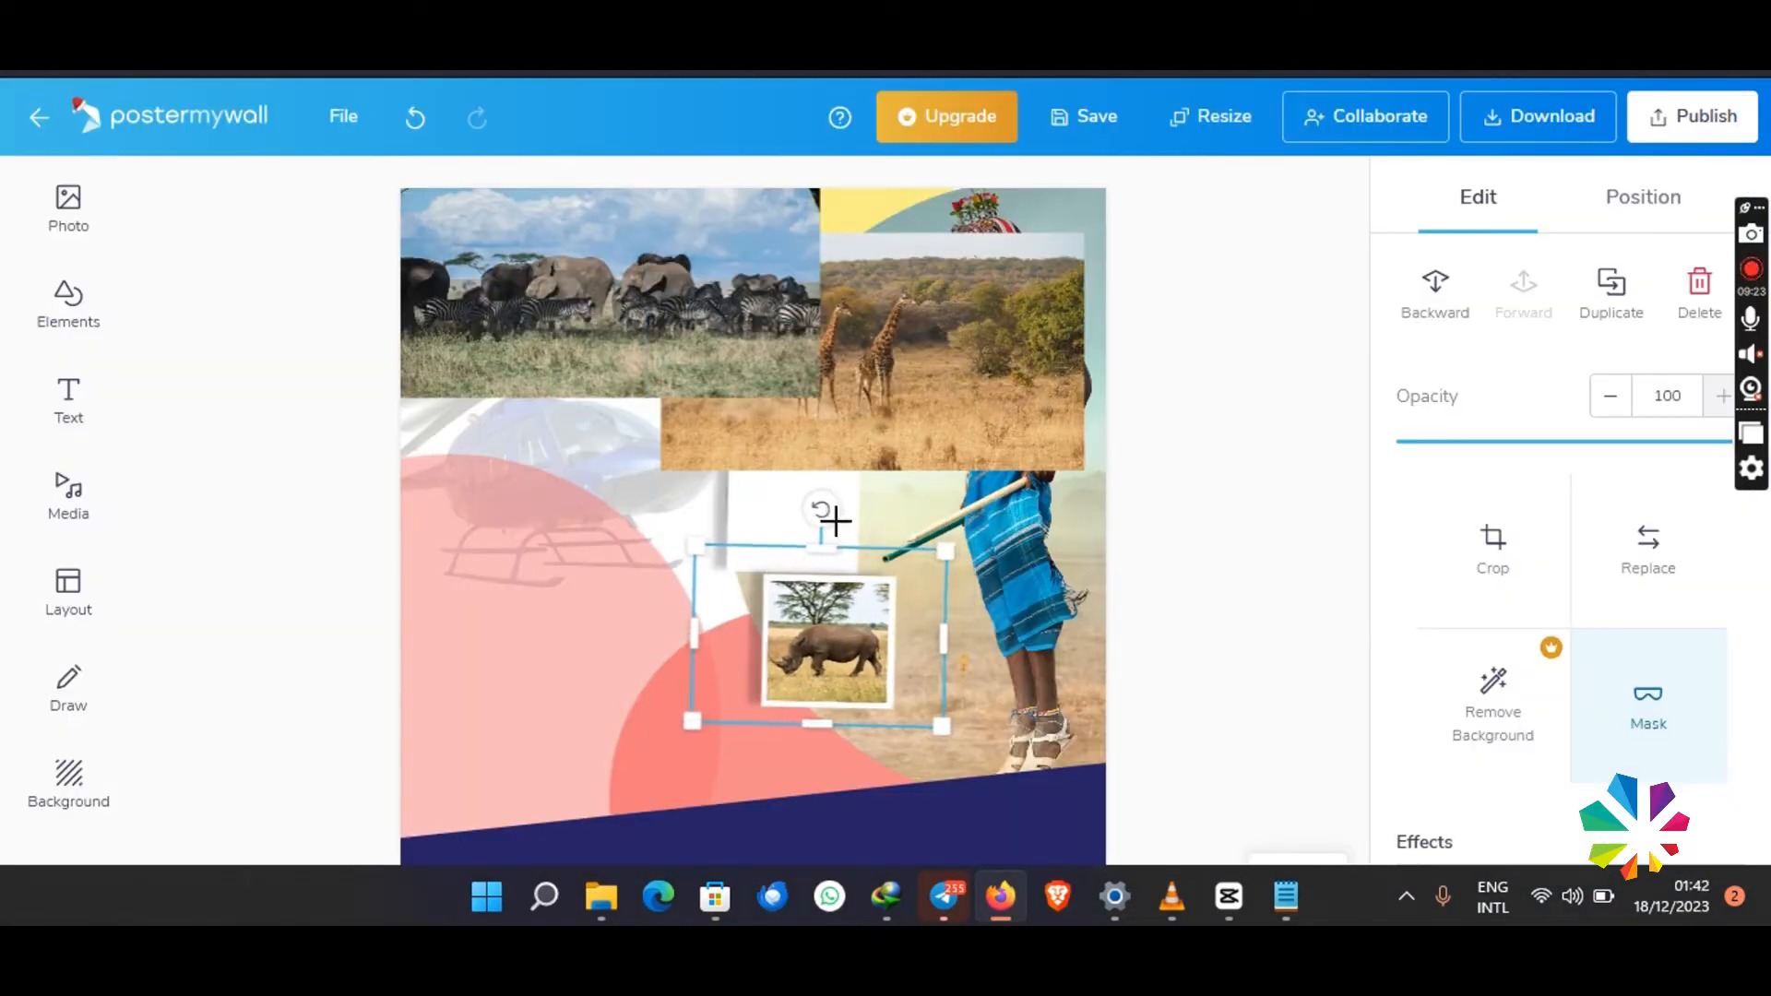
{"action": "left_click", "coordinate": [1265, 569]}
- Mask the elephant and zebra photo with the square shape positioned over the herd
{"action": "left_click_drag", "start_coordinate": [694, 317], "coordinate": [799, 483]}
{"action": "left_click", "coordinate": [1679, 719]}
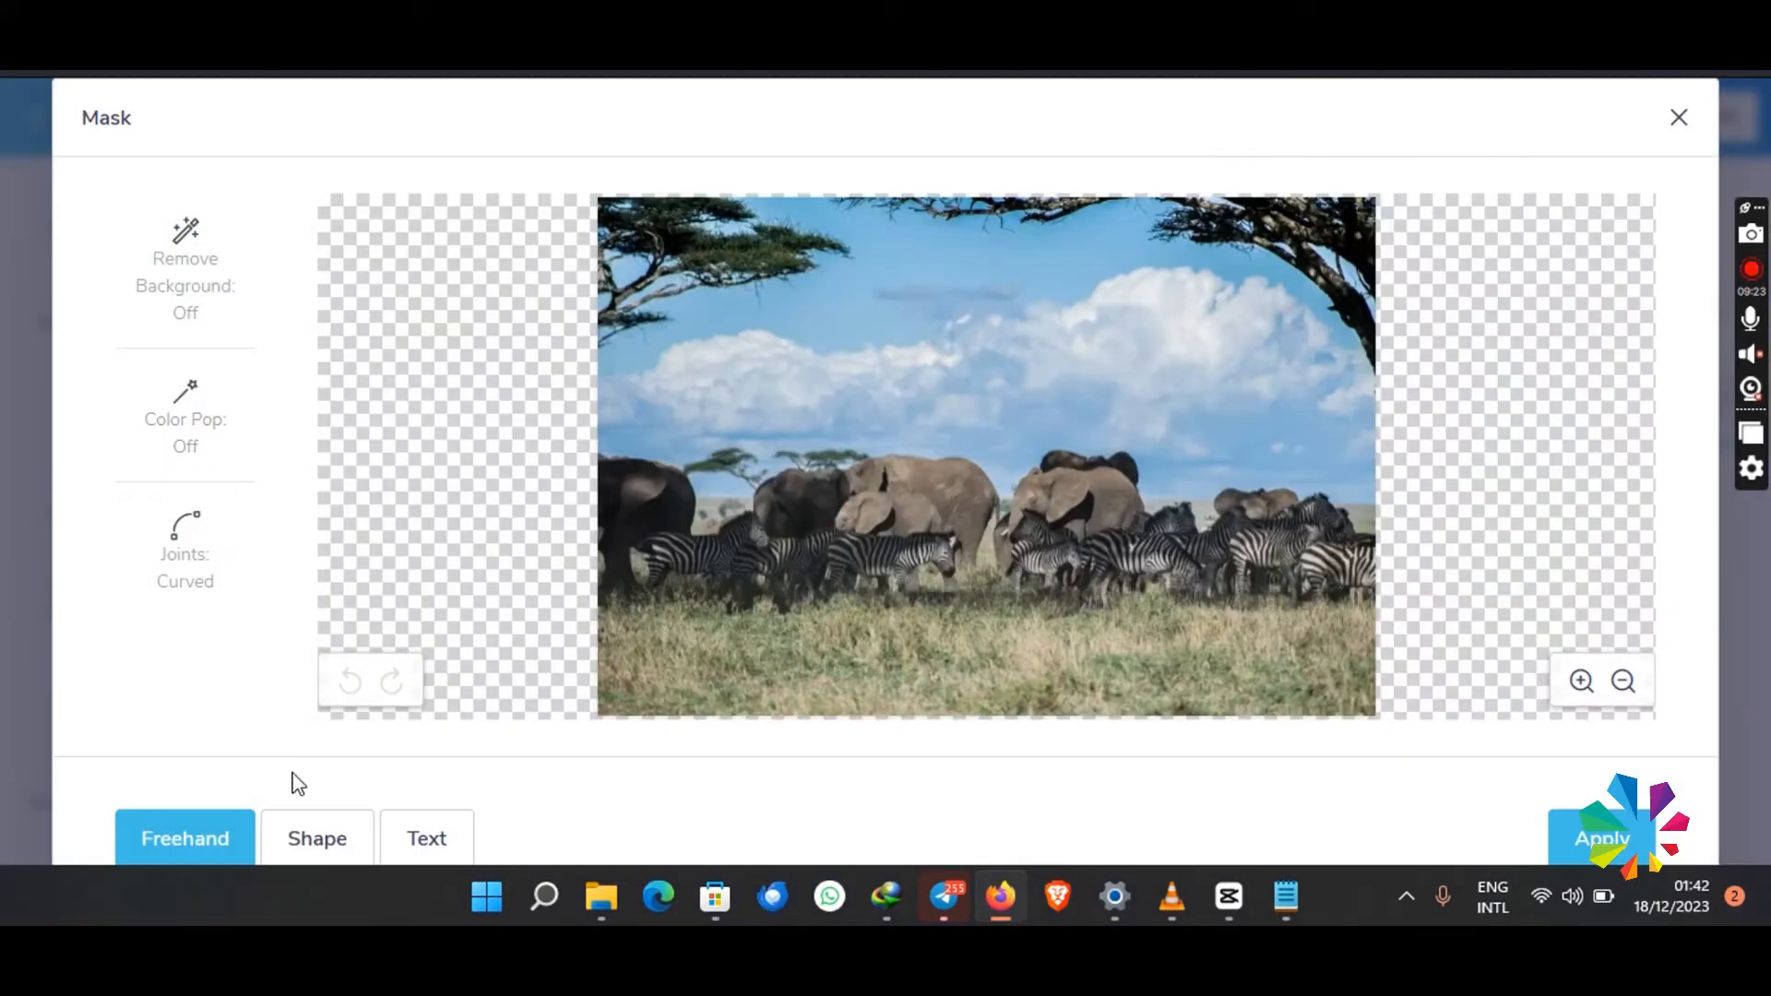
{"action": "left_click", "coordinate": [314, 835]}
{"action": "left_click", "coordinate": [217, 433]}
{"action": "left_click_drag", "start_coordinate": [988, 534], "coordinate": [896, 565]}
{"action": "left_click", "coordinate": [1605, 823]}
- Shrink the masked elephant photo and fit it inside the middle white frame, moving the giraffe photo out of the way
{"action": "left_click_drag", "start_coordinate": [595, 454], "coordinate": [706, 550]}
{"action": "left_click_drag", "start_coordinate": [776, 301], "coordinate": [535, 244]}
{"action": "left_click", "coordinate": [687, 522]}
{"action": "left_click_drag", "start_coordinate": [601, 680], "coordinate": [723, 597]}
{"action": "left_click_drag", "start_coordinate": [1051, 371], "coordinate": [829, 511]}
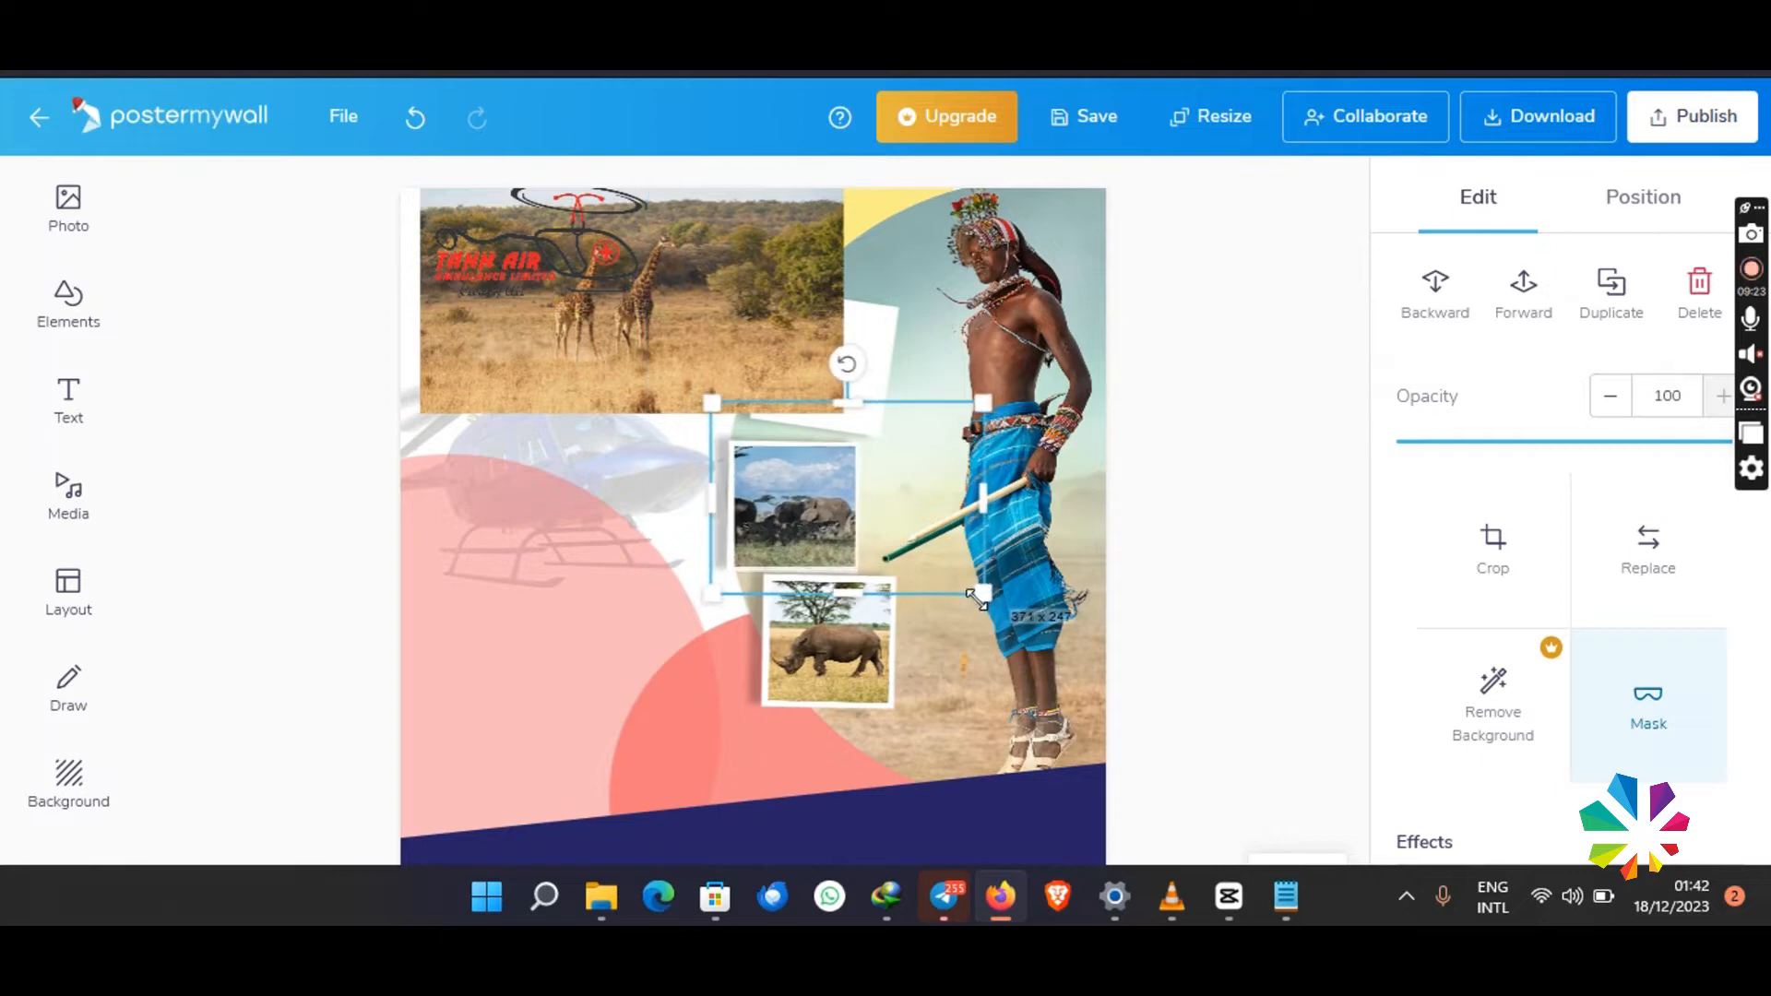
{"action": "left_click_drag", "start_coordinate": [983, 594], "coordinate": [969, 589]}
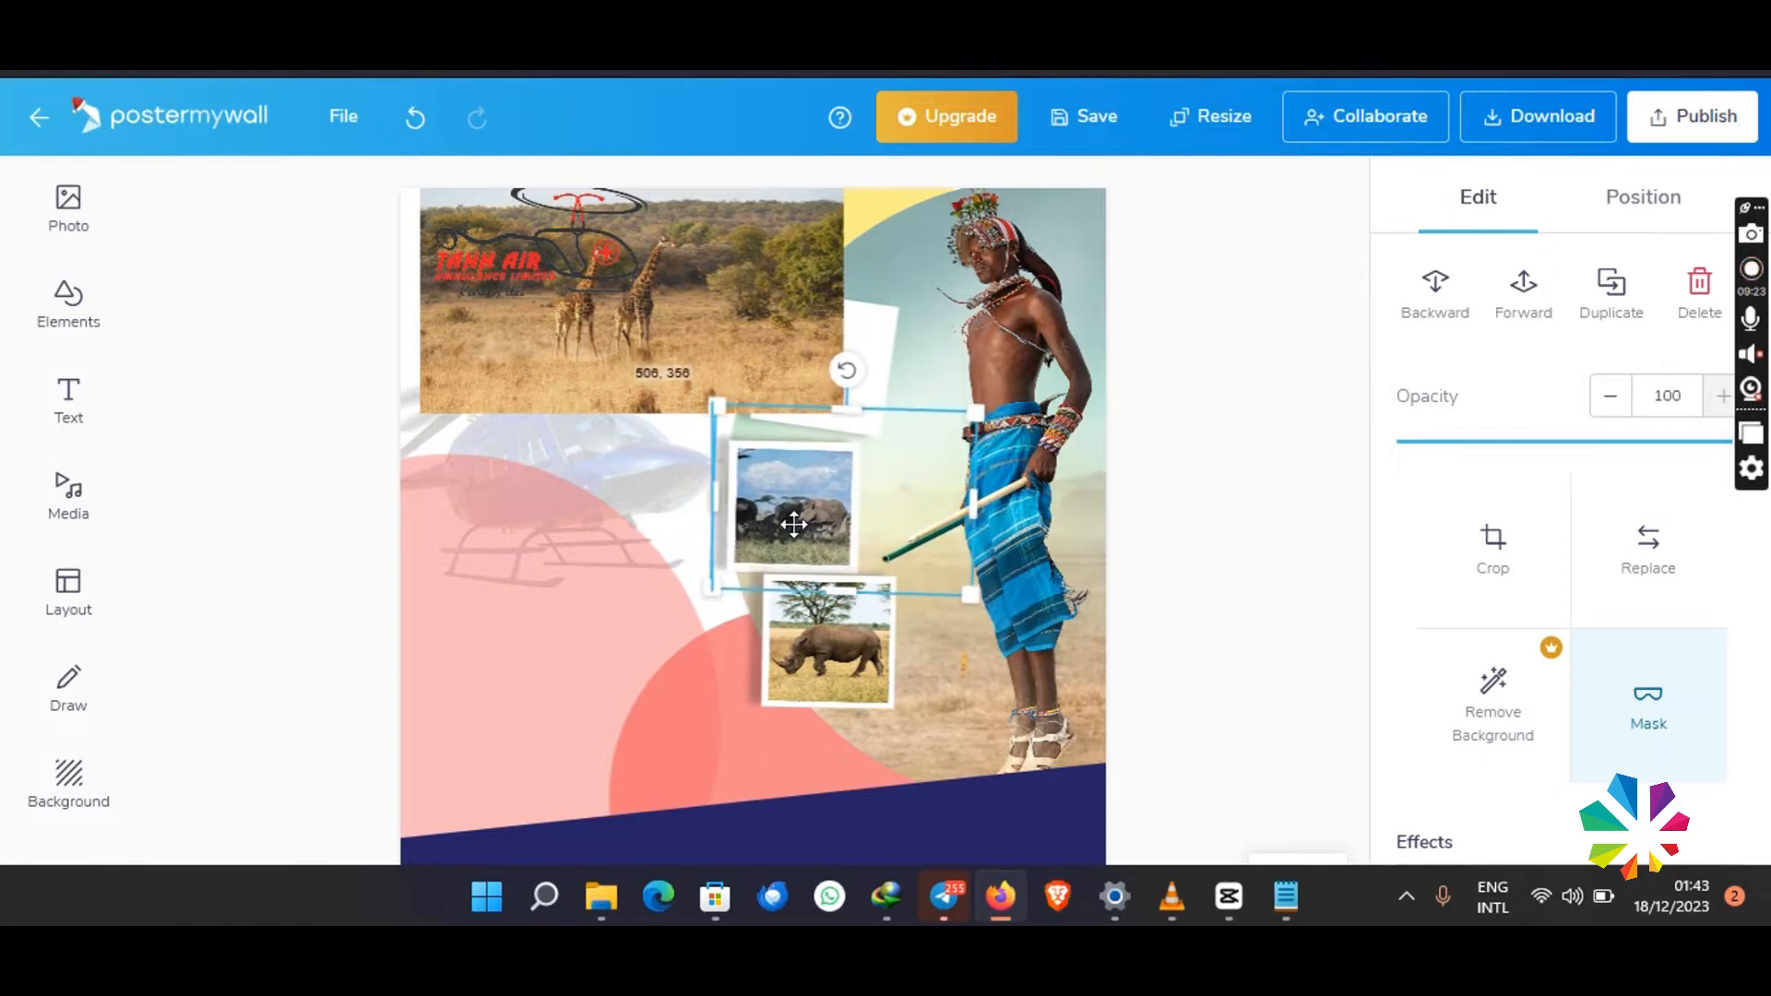
- Mask the giraffe photo with the square shape positioned over the two giraffes
{"action": "left_click", "coordinate": [1623, 723]}
{"action": "left_click", "coordinate": [318, 823]}
{"action": "left_click", "coordinate": [394, 436]}
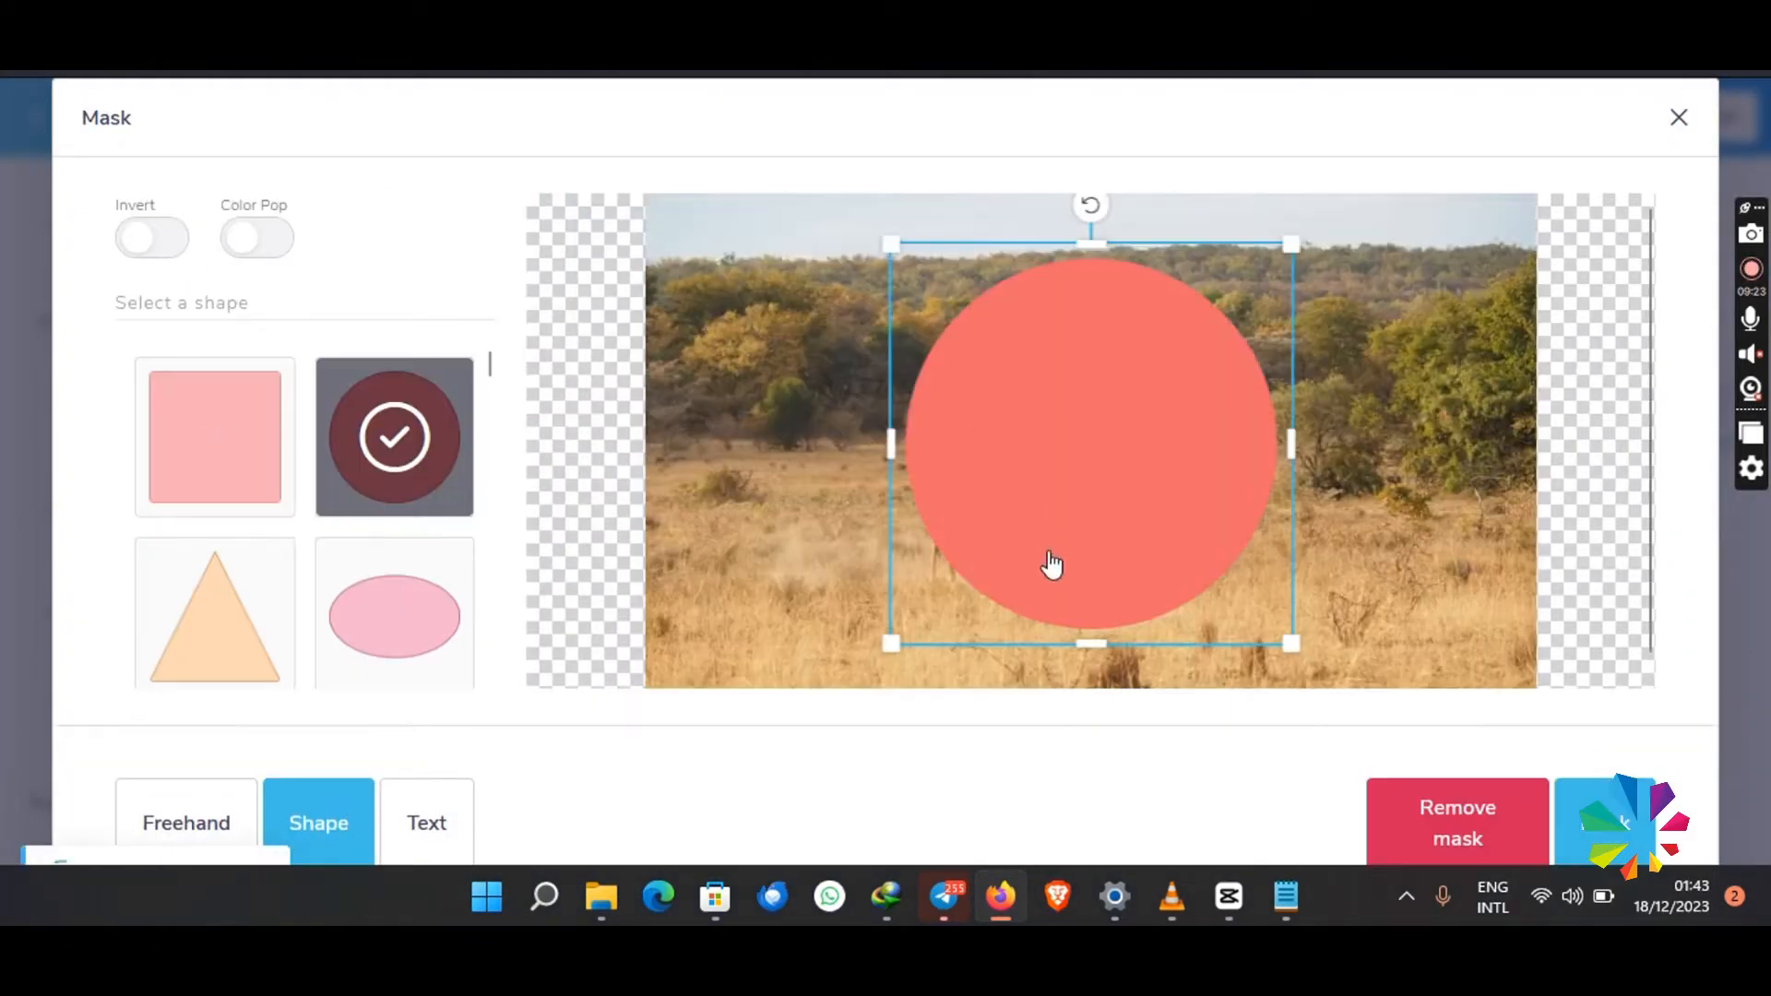
{"action": "left_click", "coordinate": [215, 436]}
{"action": "left_click_drag", "start_coordinate": [1031, 467], "coordinate": [974, 481]}
{"action": "left_click", "coordinate": [1605, 823]}
- Scale down the masked giraffe photo, rotate it to match the tilted top frame, and fit it inside
{"action": "left_click_drag", "start_coordinate": [678, 270], "coordinate": [881, 357]}
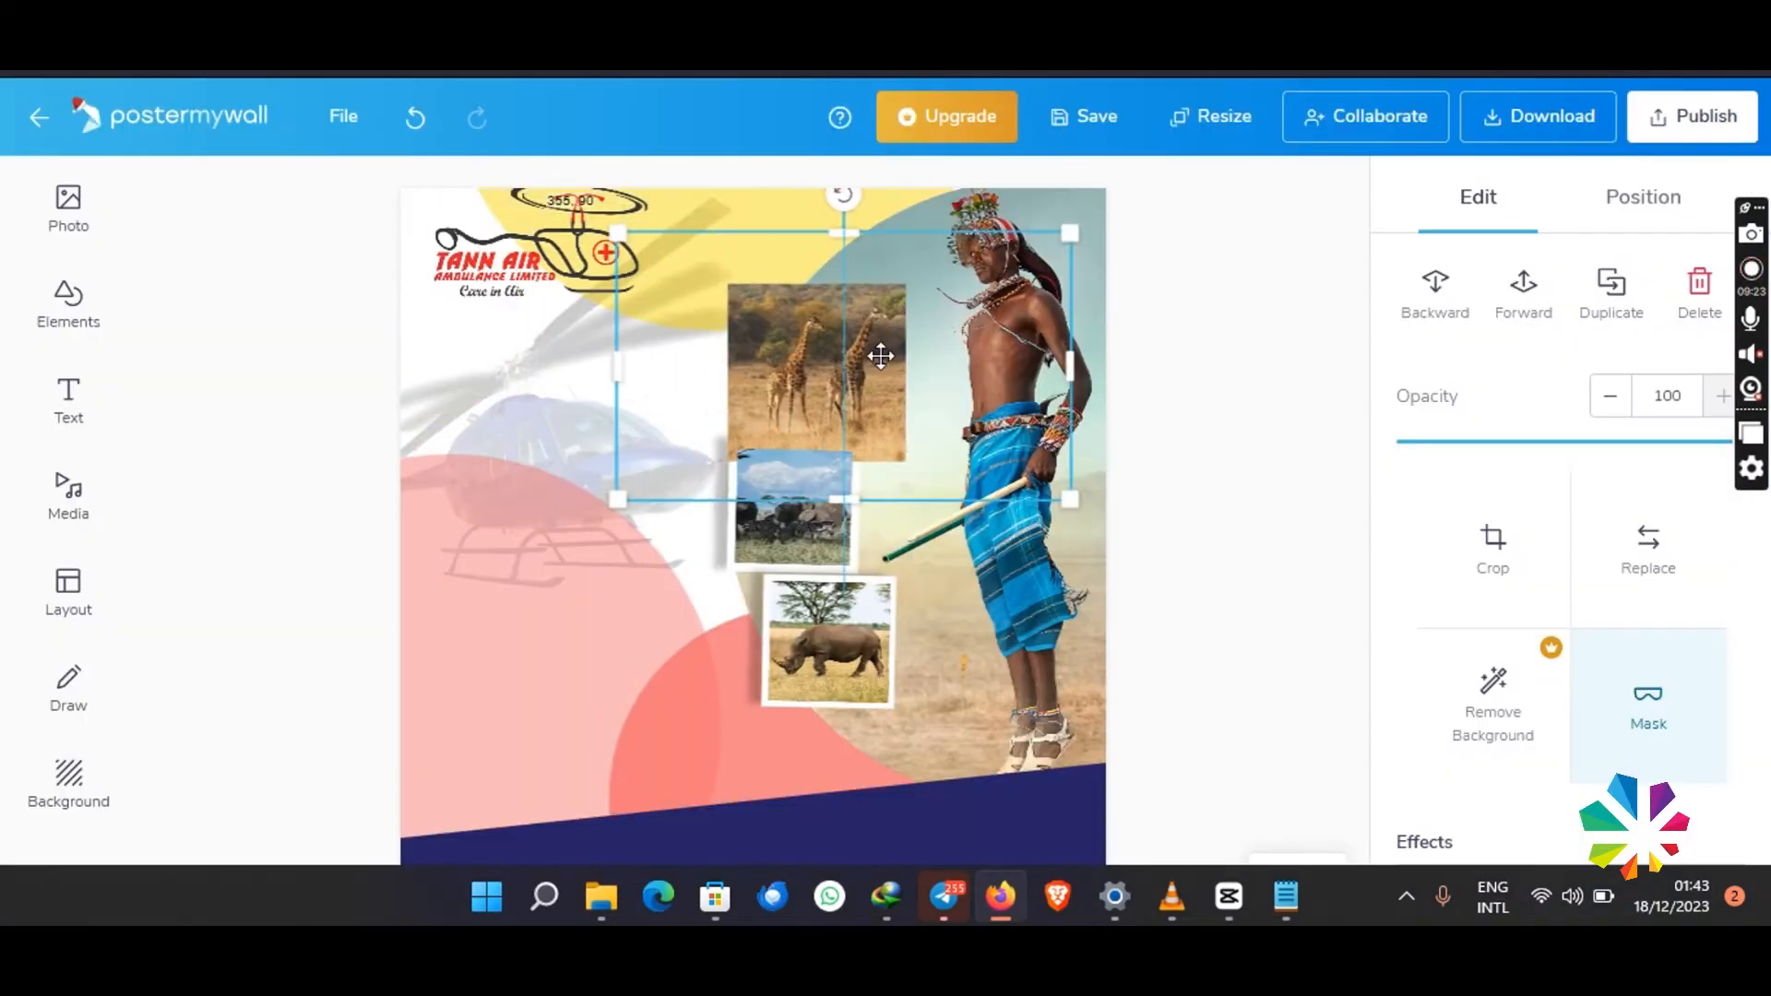
{"action": "left_click_drag", "start_coordinate": [1070, 232], "coordinate": [925, 312]}
{"action": "left_click_drag", "start_coordinate": [791, 428], "coordinate": [855, 383]}
{"action": "left_click_drag", "start_coordinate": [838, 227], "coordinate": [855, 224]}
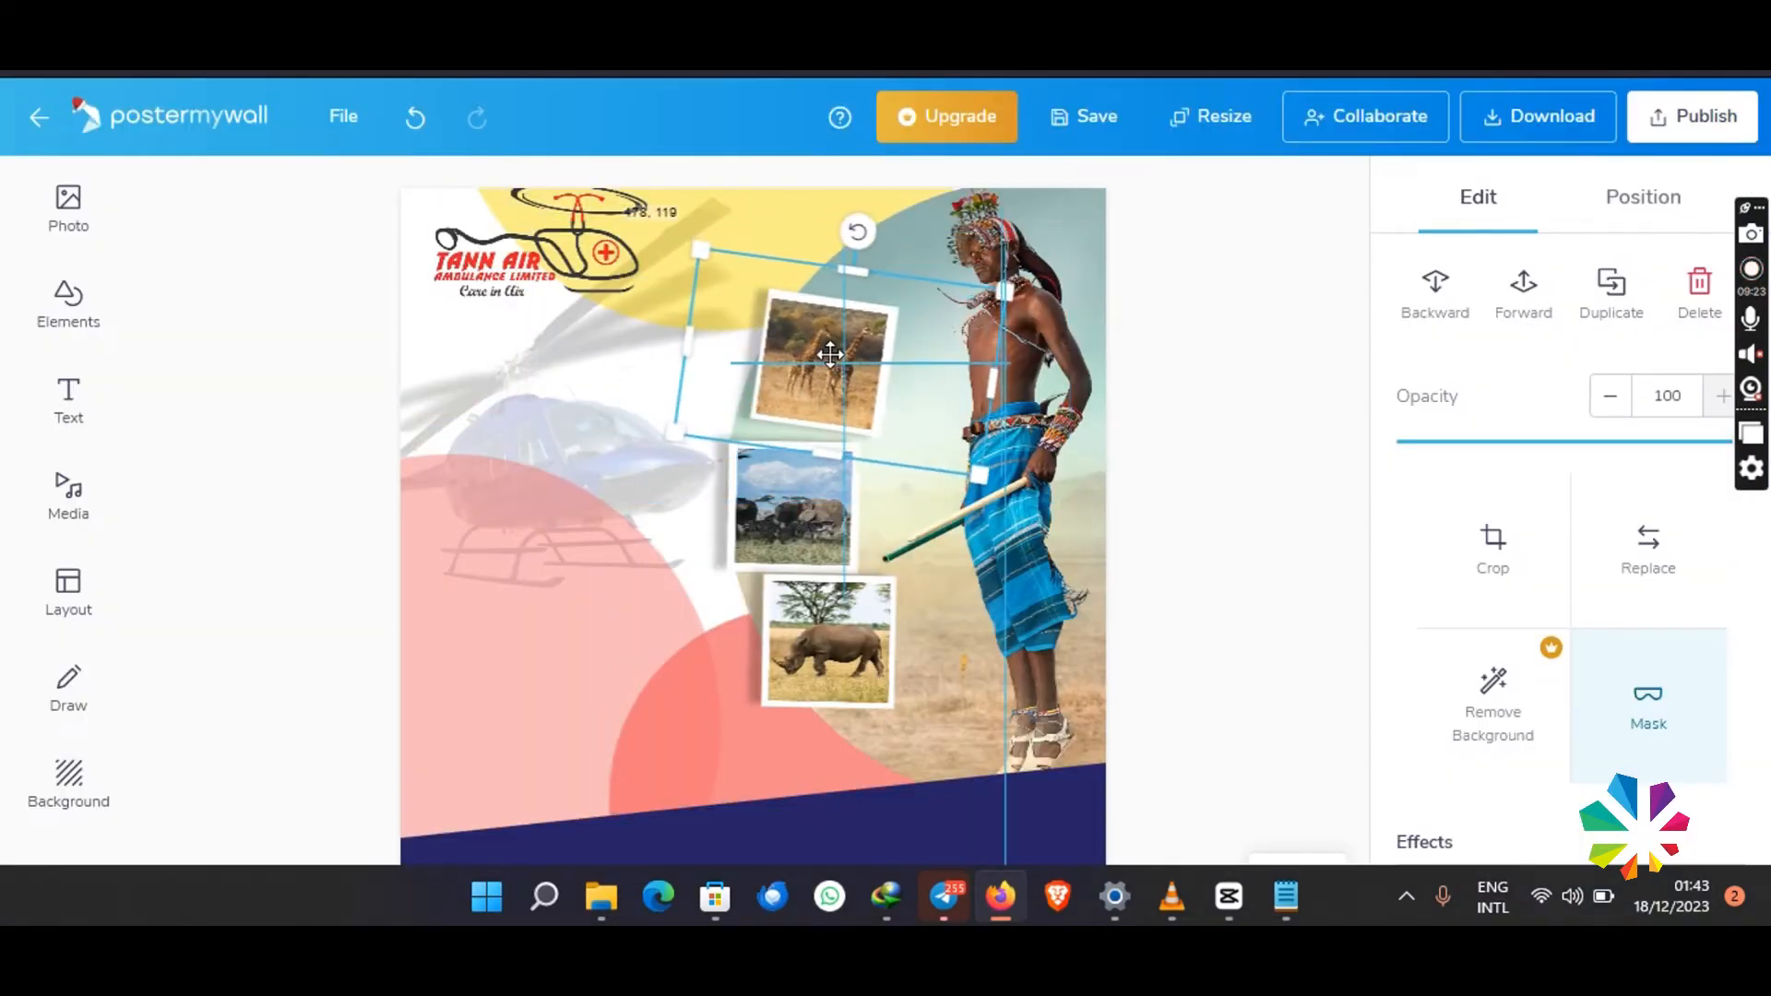
- Move the tilted top frame and its giraffe photo down together, and reposition the Tann Air logo at about 52, 11
{"action": "left_click", "coordinate": [741, 587]}
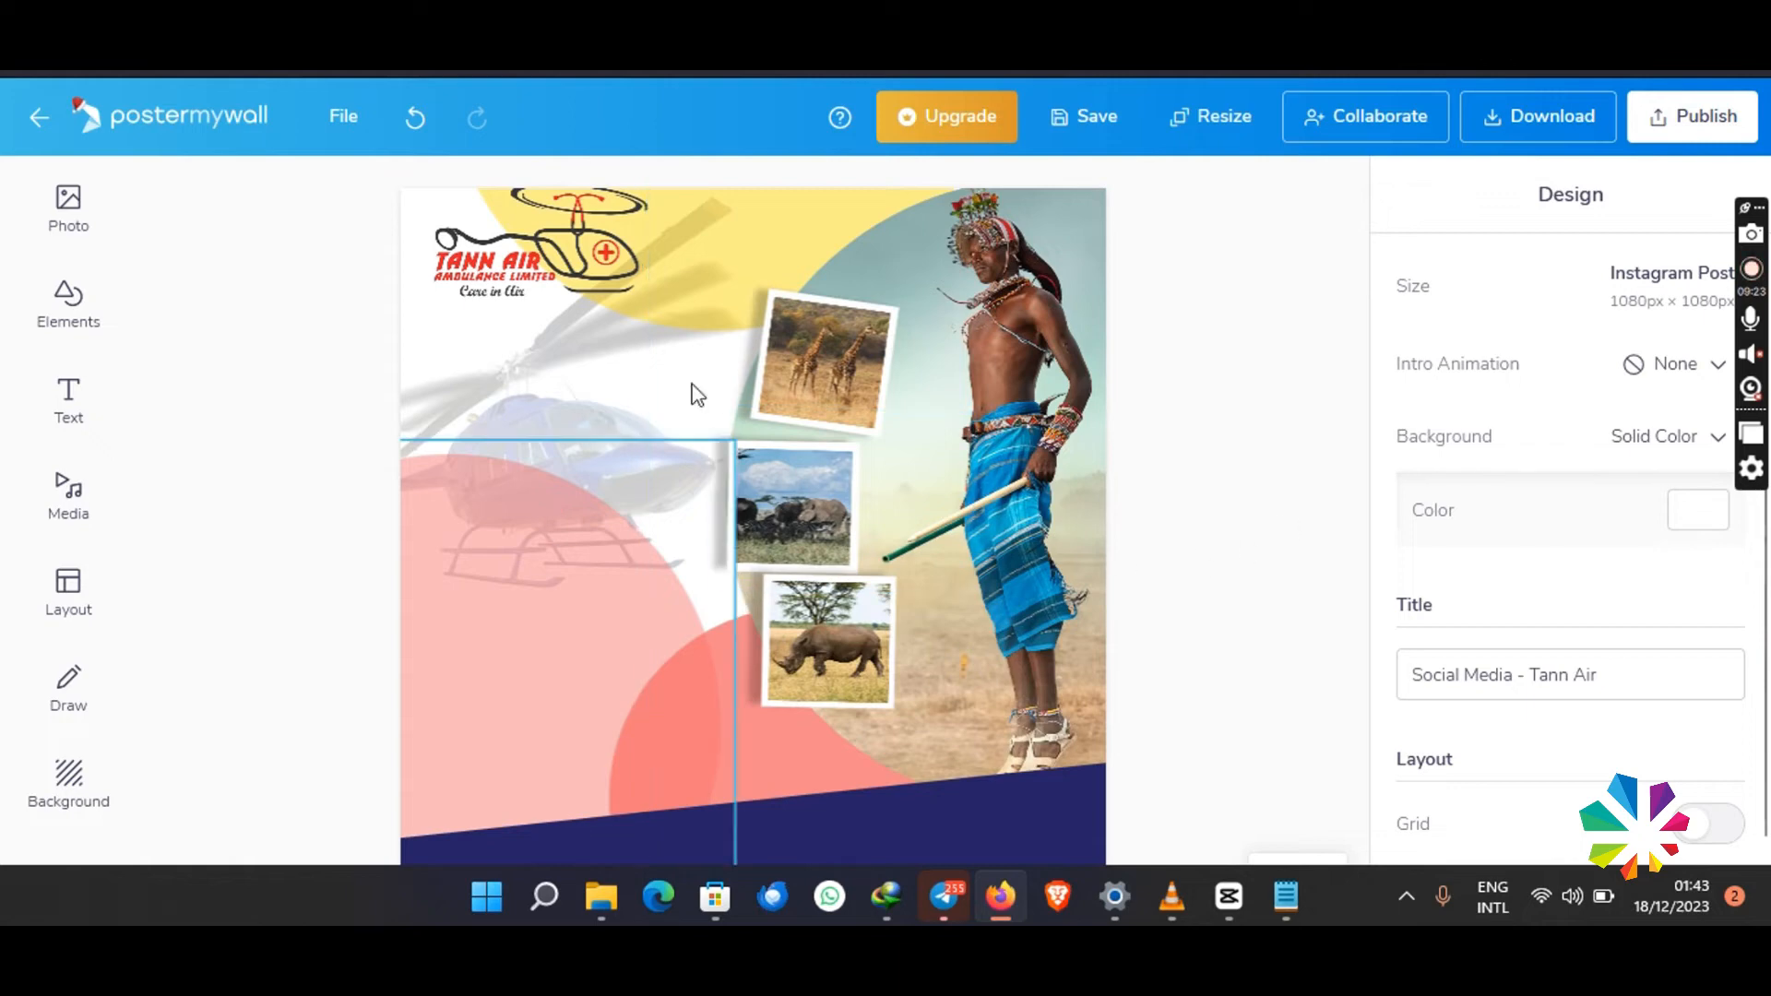
{"action": "left_click", "coordinate": [765, 366]}
{"action": "left_click", "coordinate": [758, 369], "text": "shift"}
{"action": "right_click", "coordinate": [760, 367]}
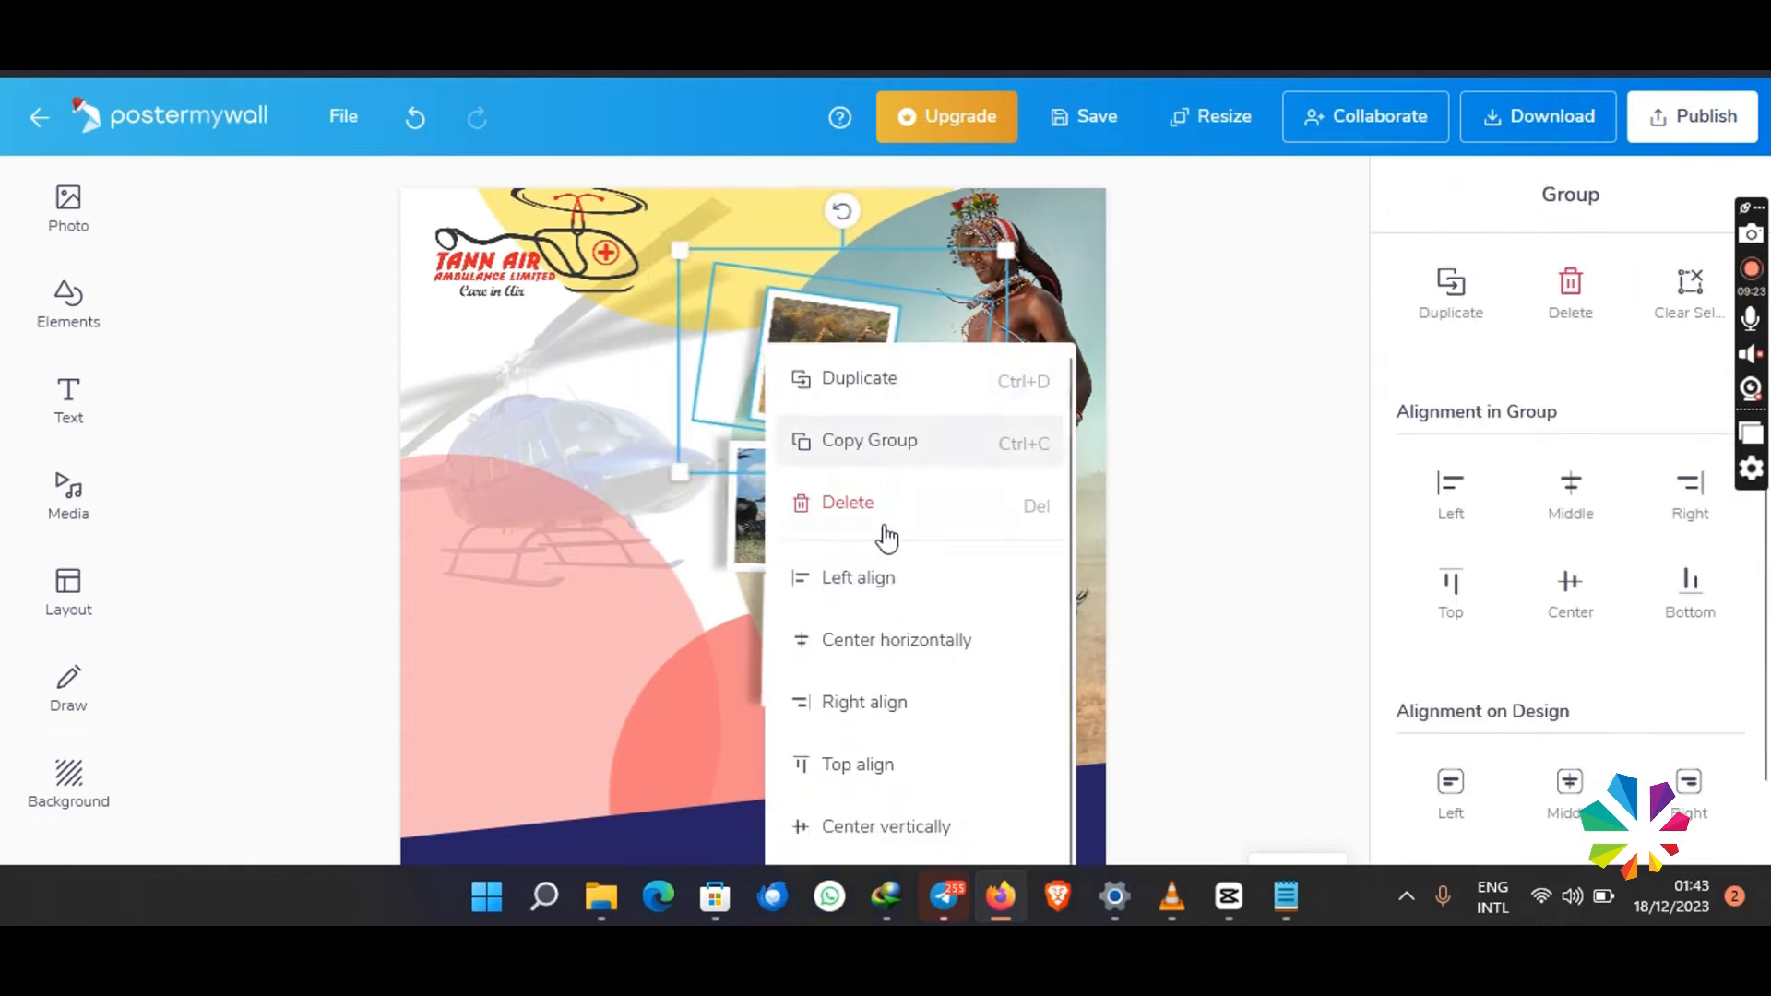
{"action": "left_click_drag", "start_coordinate": [830, 319], "coordinate": [824, 339]}
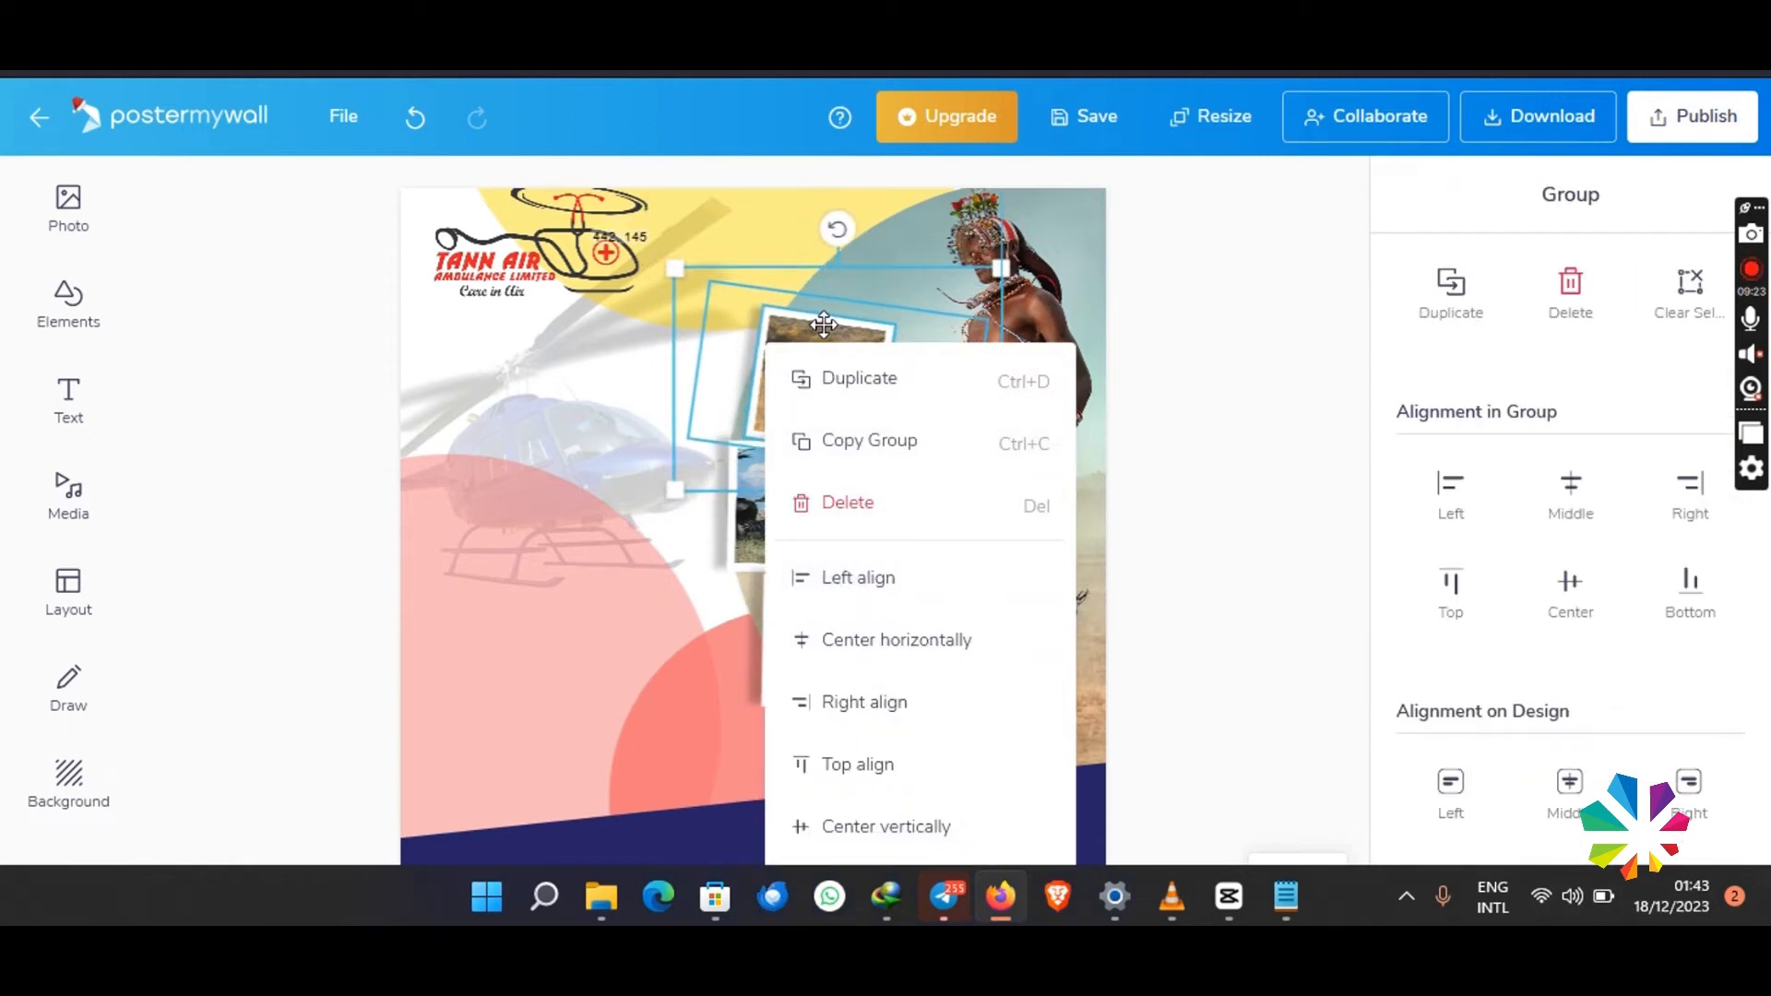
{"action": "left_click", "coordinate": [885, 474]}
{"action": "left_click_drag", "start_coordinate": [472, 291], "coordinate": [485, 314]}
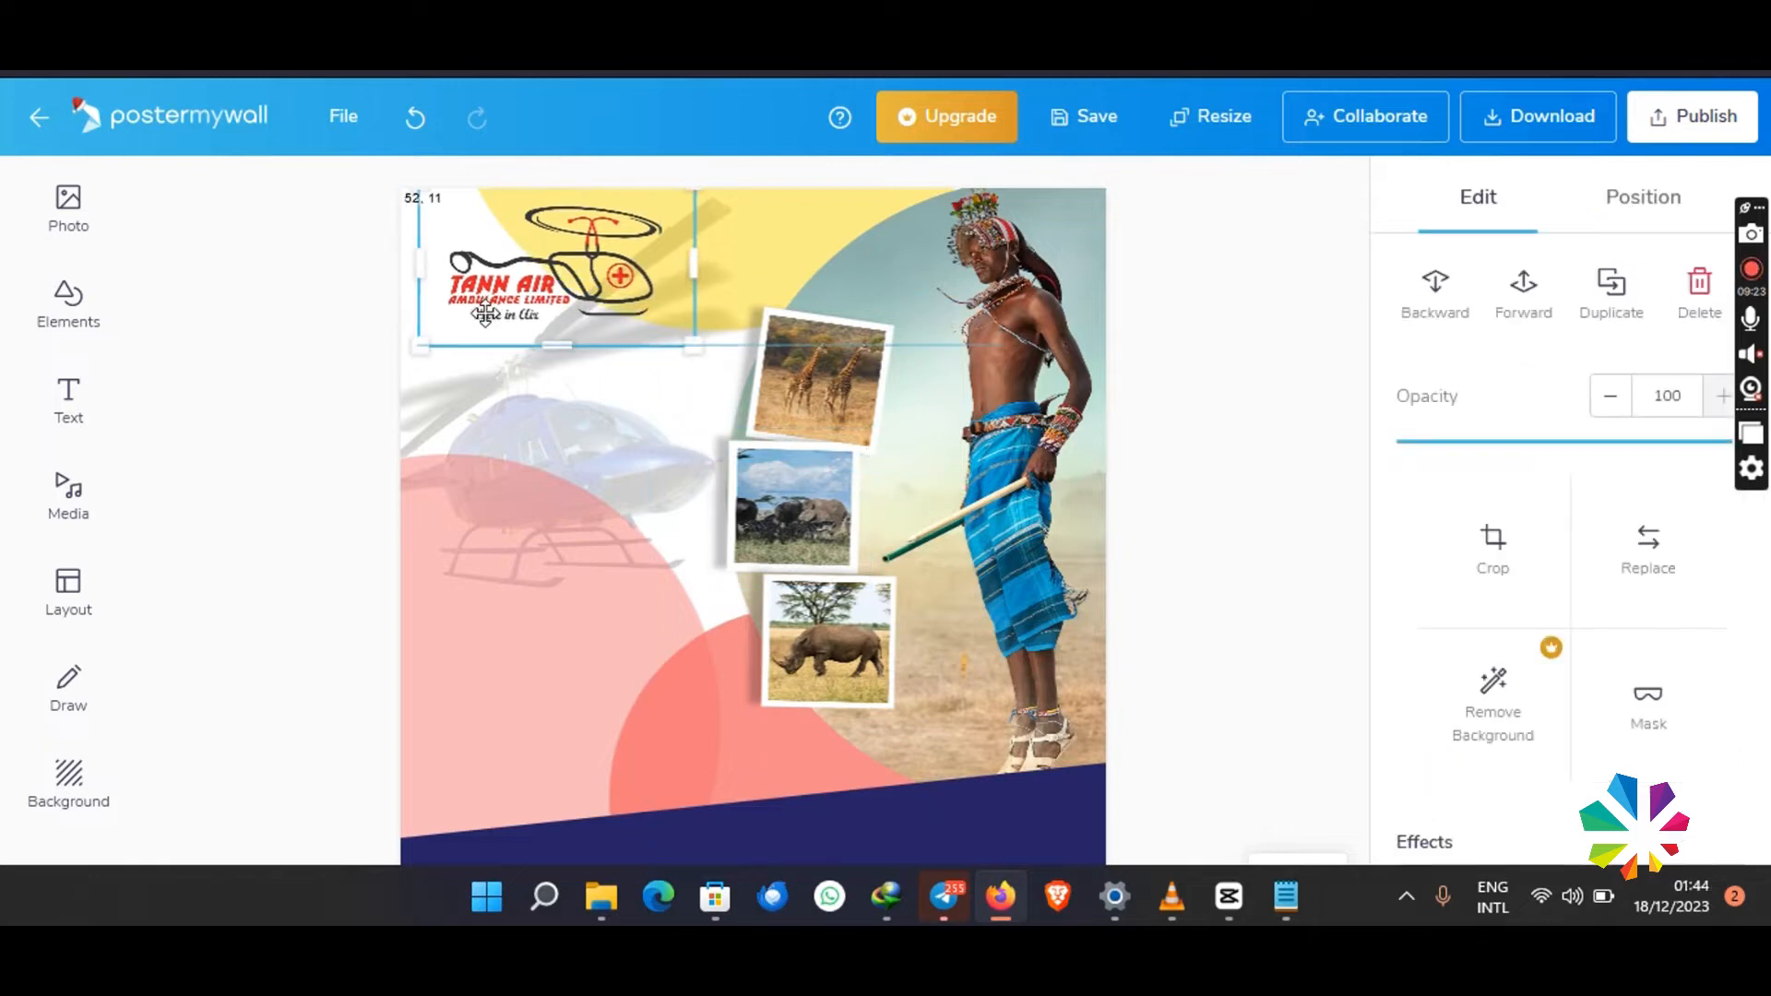
- Scale down the Tann Air logo and add the one-line text MAASAI MARA beneath it at about 37, 157
{"action": "left_click_drag", "start_coordinate": [694, 345], "coordinate": [658, 312]}
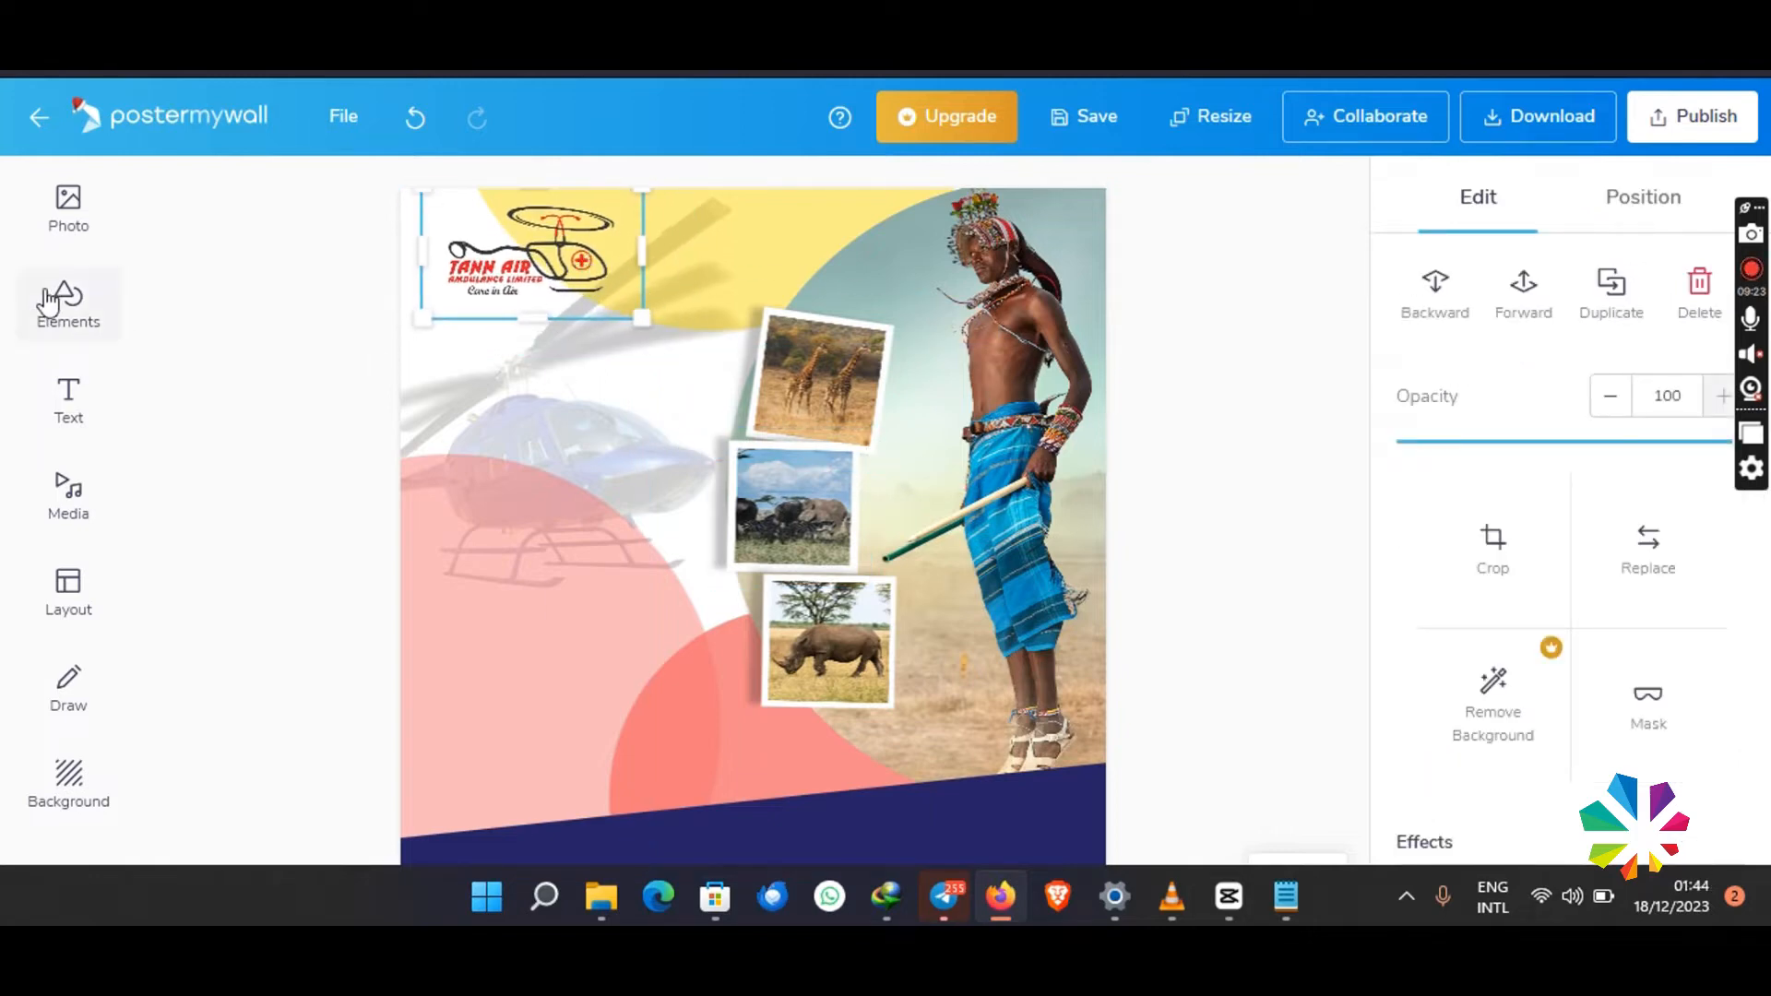
{"action": "left_click", "coordinate": [68, 403]}
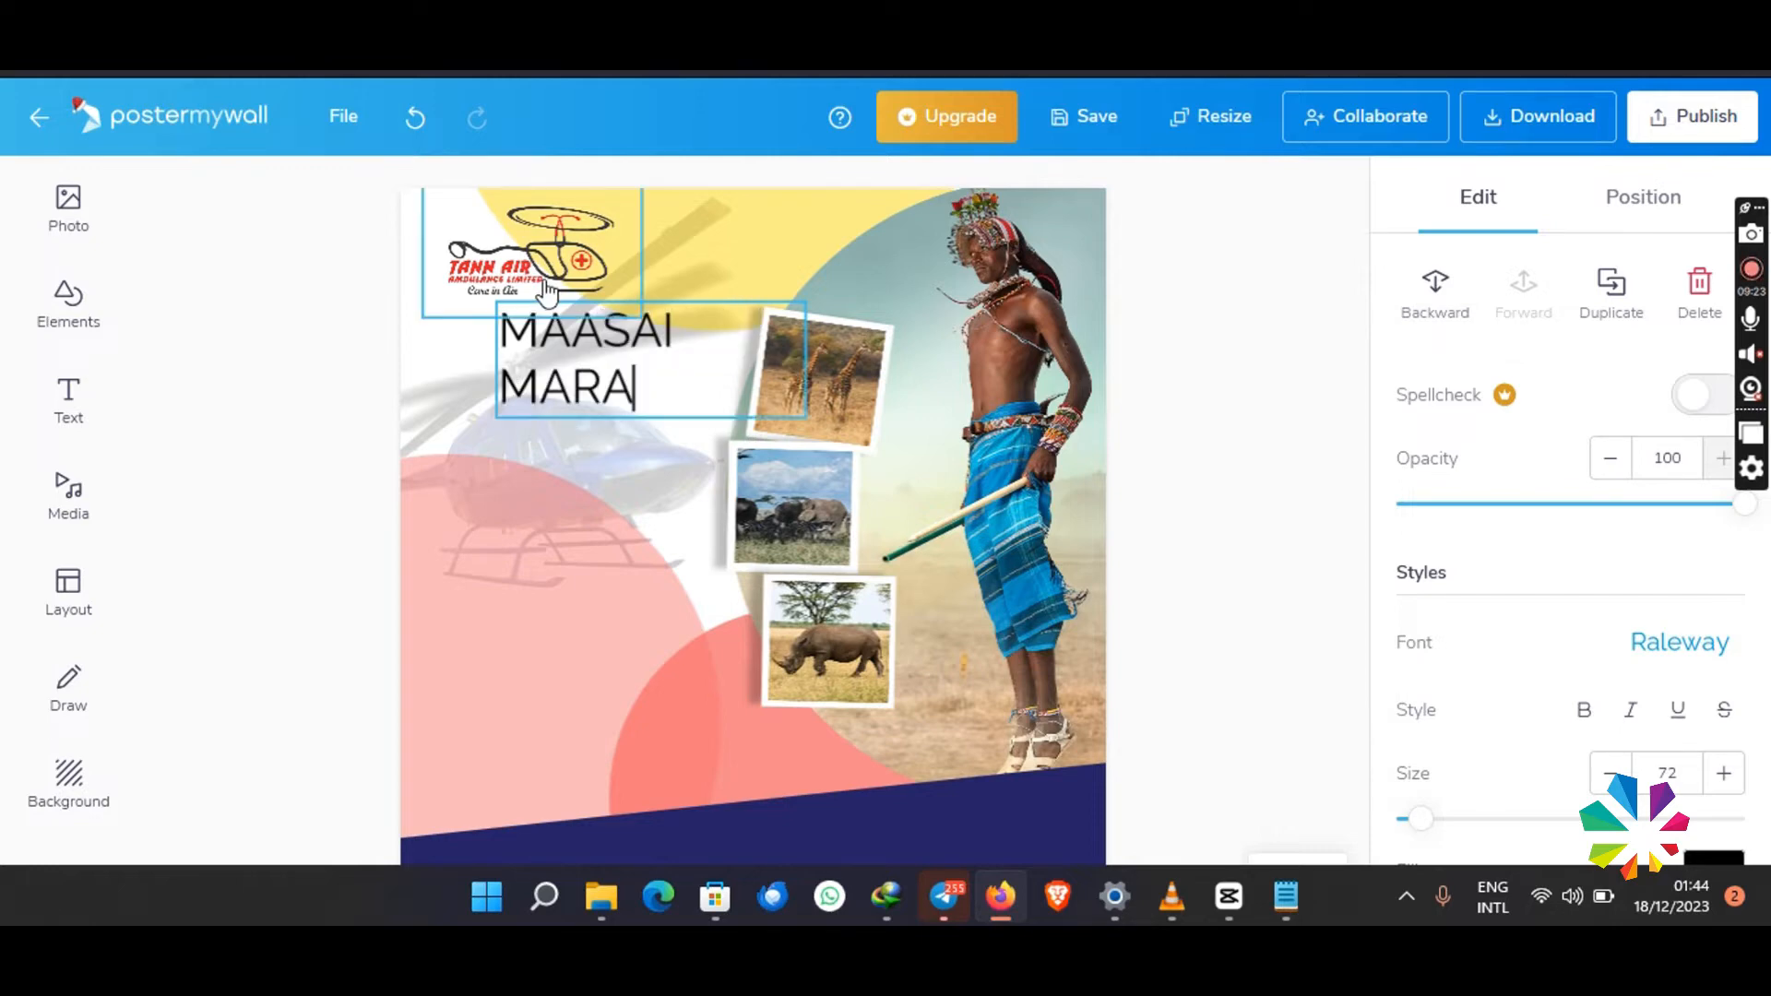
{"action": "left_click", "coordinate": [706, 276]}
{"action": "left_click", "coordinate": [665, 355]}
{"action": "mouse_move", "coordinate": [818, 360]}
{"action": "left_mouse_down"}
{"action": "mouse_move", "coordinate": [867, 348]}
{"action": "mouse_move", "coordinate": [827, 358]}
{"action": "left_mouse_up"}
{"action": "left_click_drag", "start_coordinate": [637, 319], "coordinate": [572, 314]}
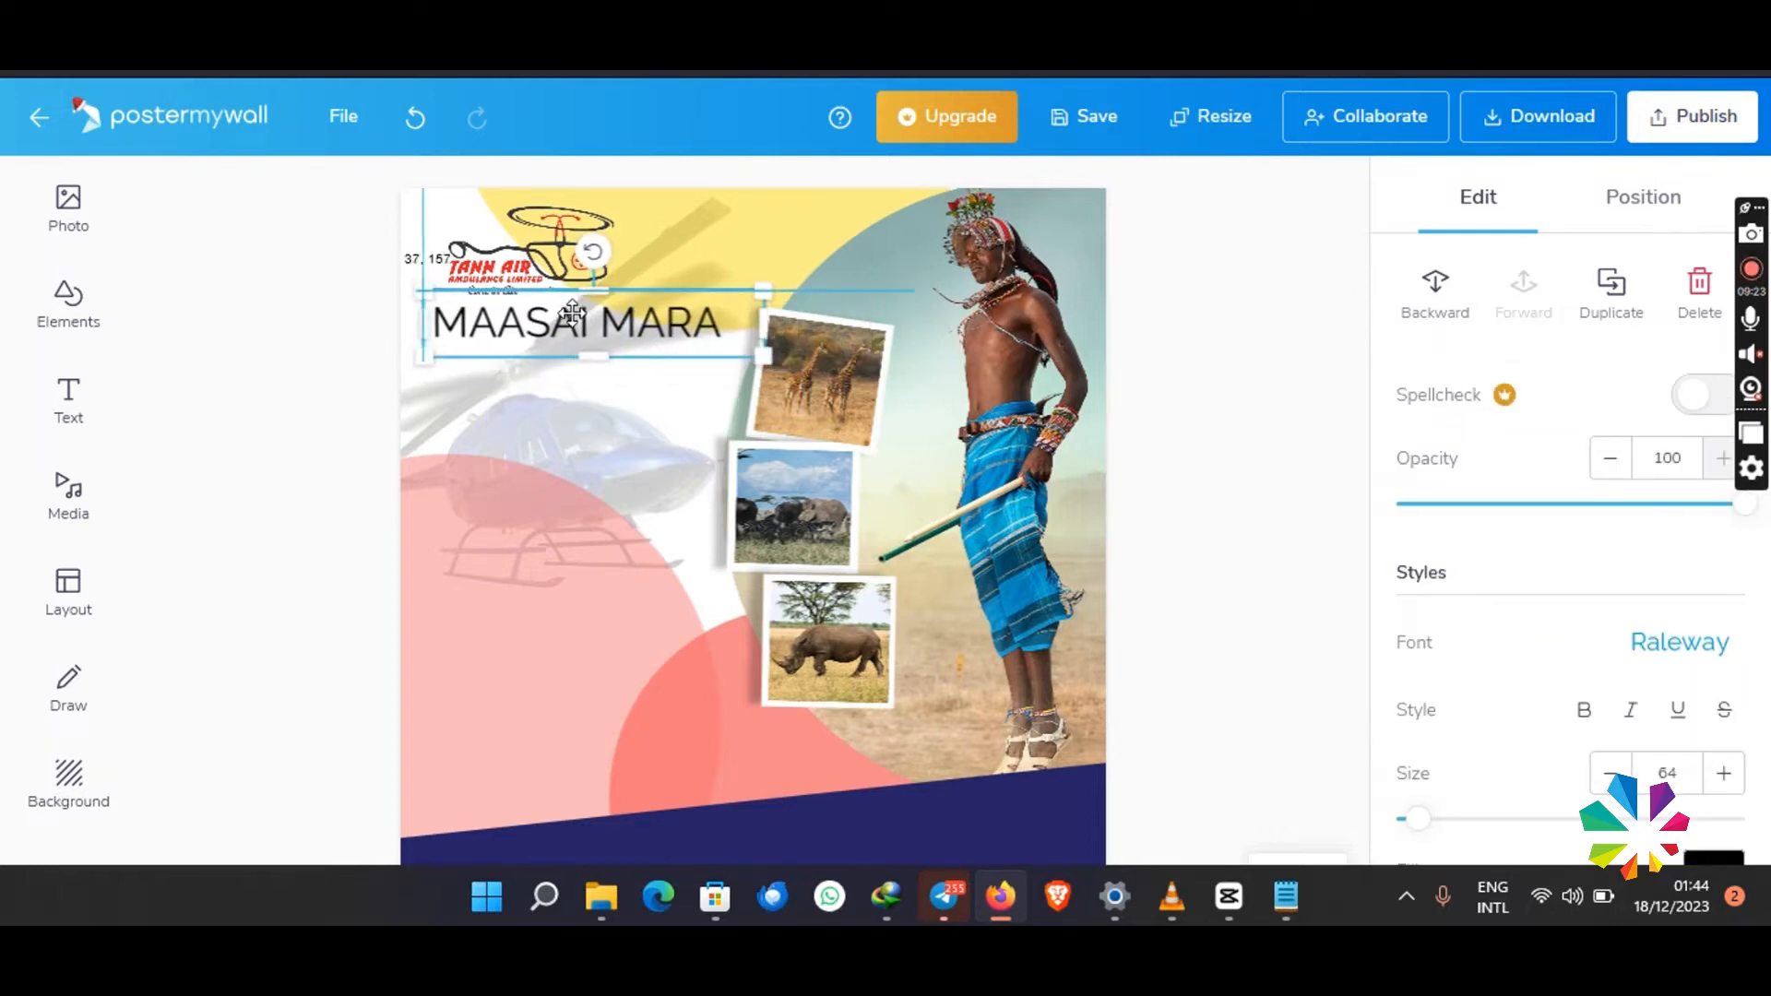
- Set the MAASAI MARA text's font to Intro Regular and shift it slightly to line up under the logo
{"action": "left_click", "coordinate": [1679, 642]}
{"action": "left_click", "coordinate": [1527, 457]}
{"action": "type", "text": "INTR"}
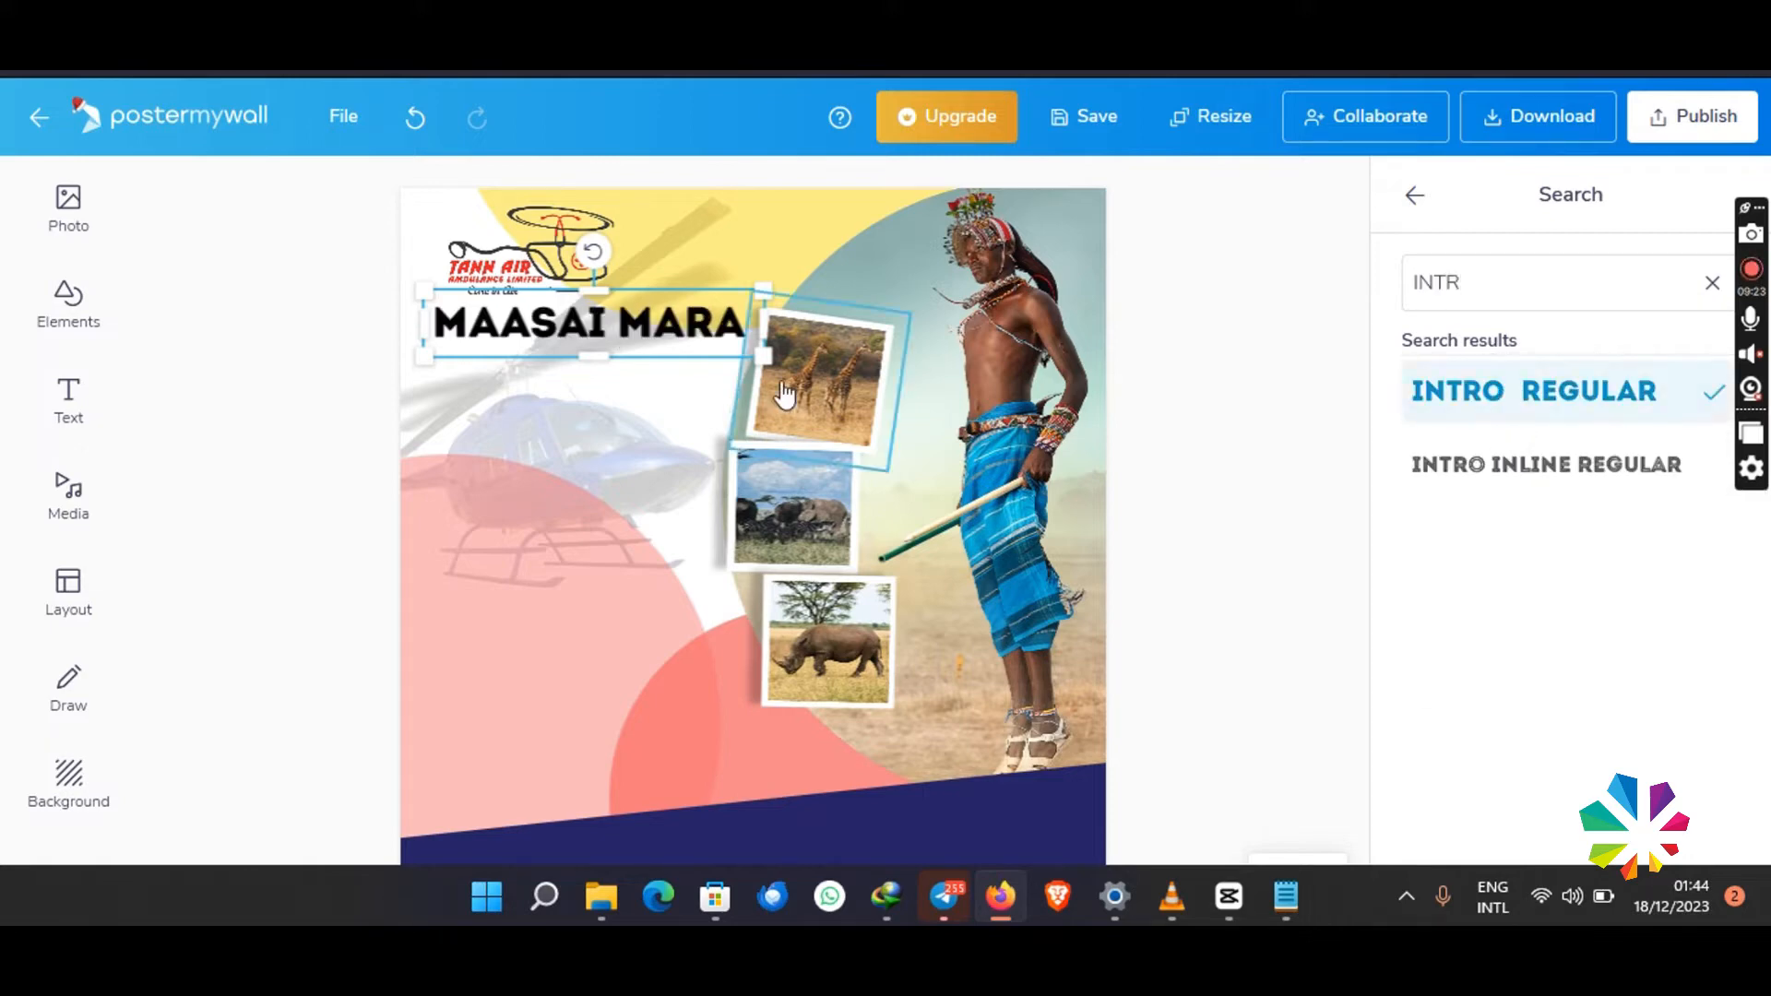
{"action": "left_click_drag", "start_coordinate": [628, 330], "coordinate": [646, 319]}
{"action": "left_click", "coordinate": [1302, 361]}
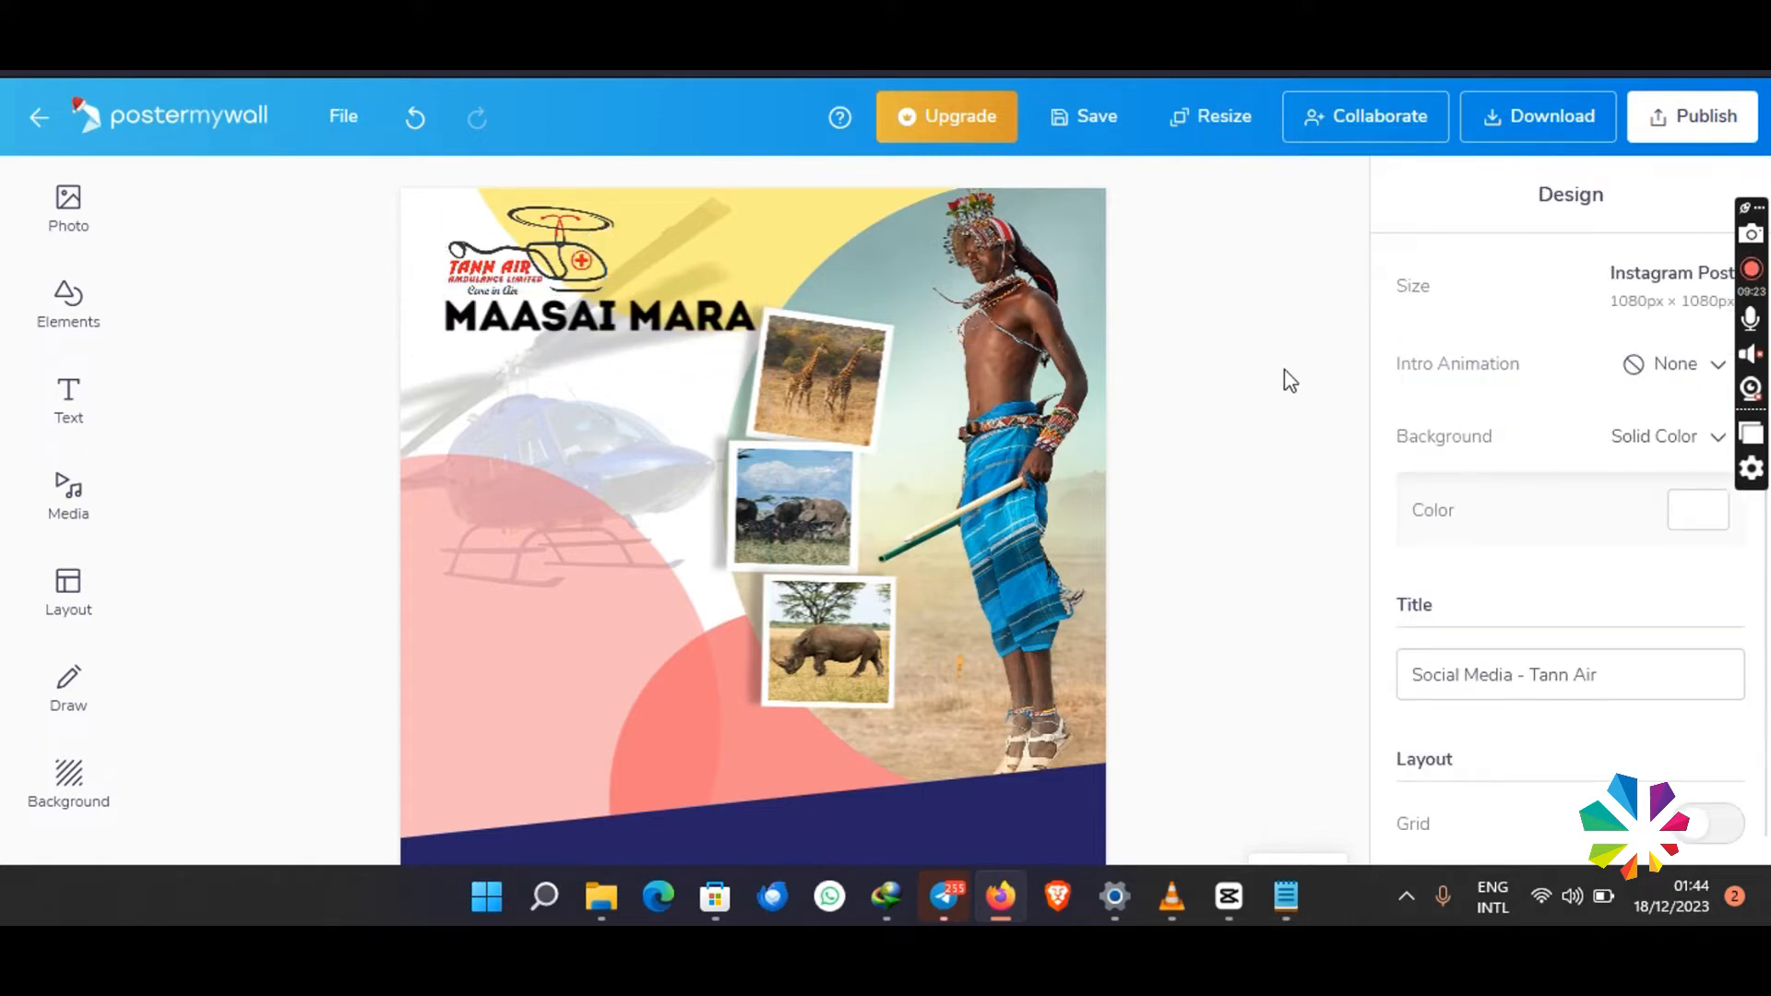
- Duplicate the MAASAI MARA text, place the copy directly below it, and change its wording to HOLIDAY
{"action": "left_click", "coordinate": [668, 320]}
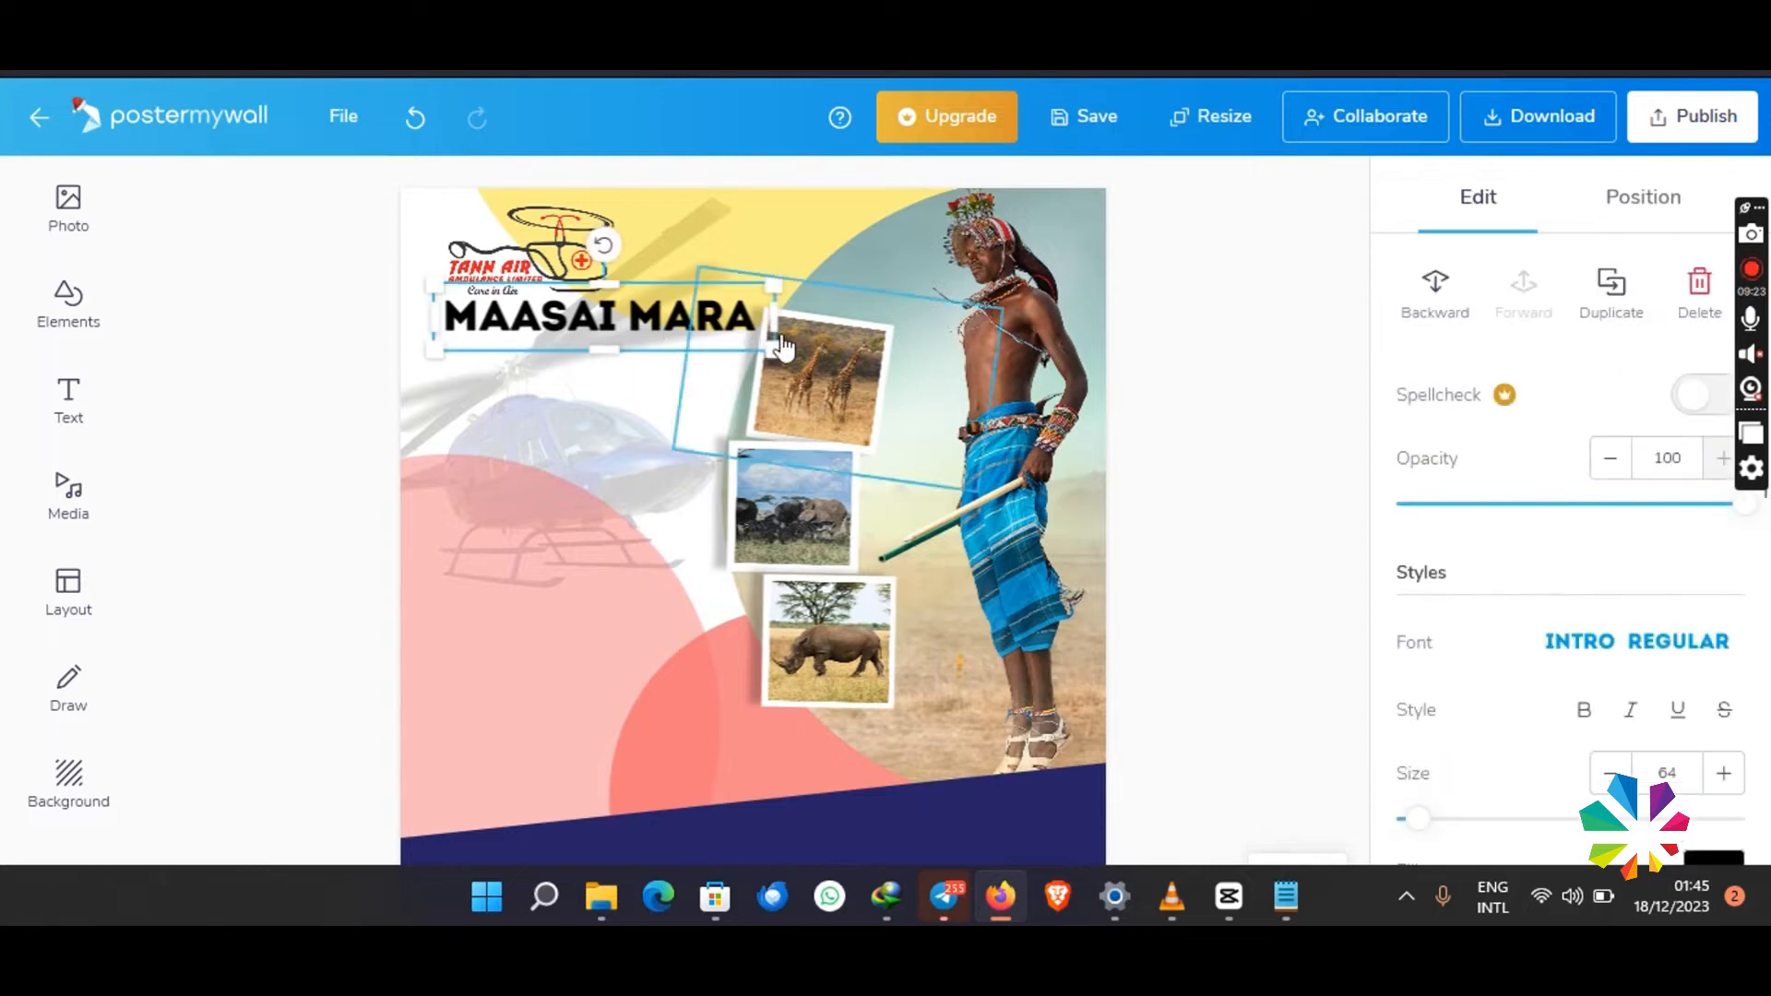
{"action": "right_click", "coordinate": [667, 320]}
{"action": "left_click", "coordinate": [752, 589]}
{"action": "left_click_drag", "start_coordinate": [640, 340], "coordinate": [635, 376]}
{"action": "key", "text": "ctrl+a"}
{"action": "type", "text": "H"}
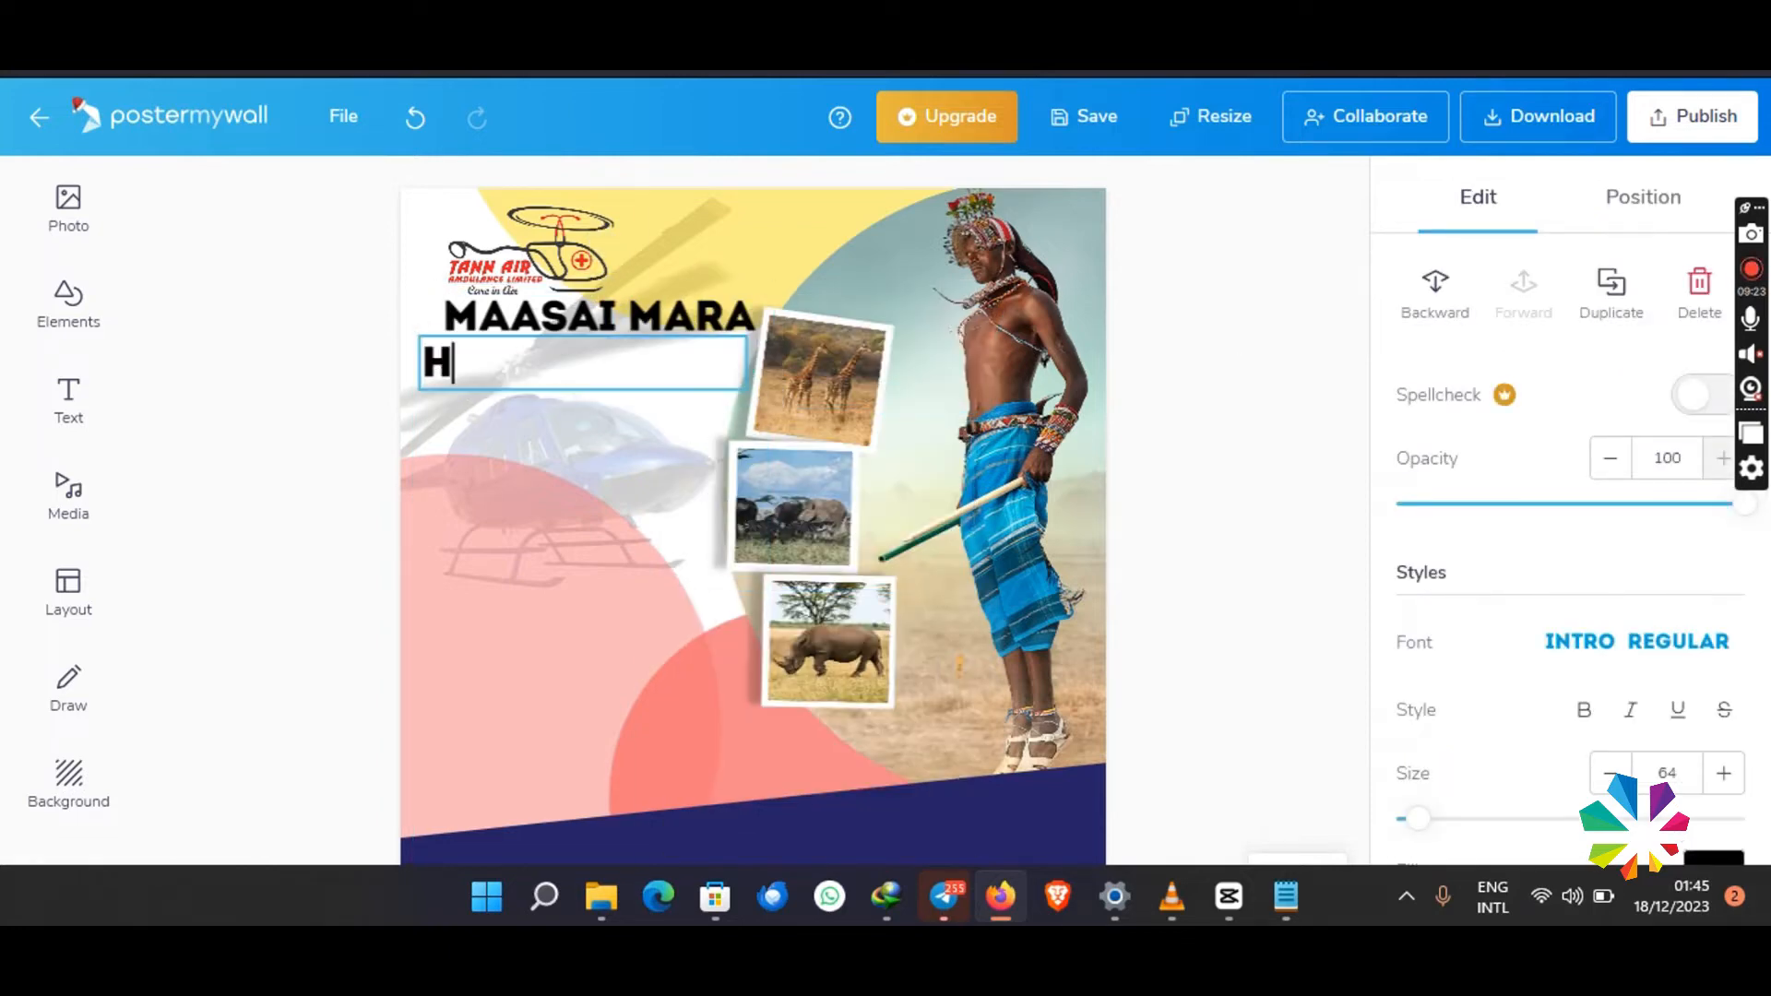
- Set the HOLIDAY text's fill colour to the red EB2028 from the Color Codes note
{"action": "scroll", "coordinate": [1568, 599], "scroll_direction": "down", "scroll_amount": 3}
{"action": "left_click", "coordinate": [1707, 526]}
{"action": "left_click", "coordinate": [1286, 896]}
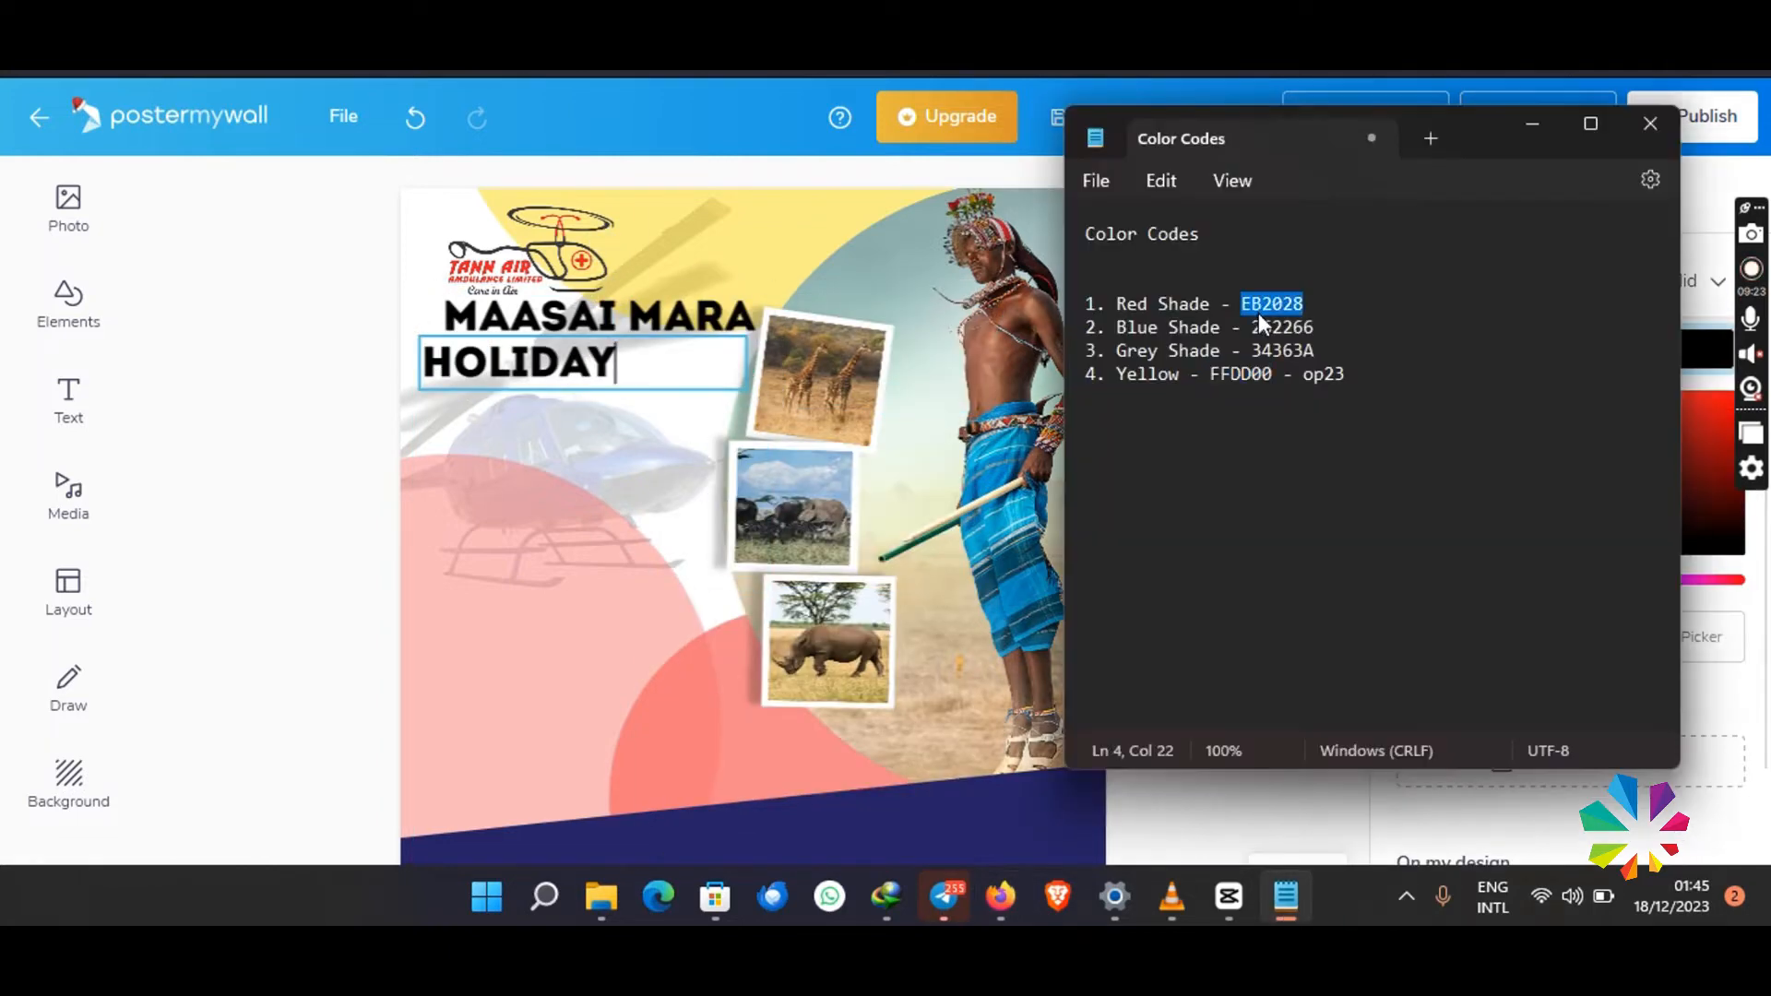
{"action": "key", "text": "alt+Tab"}
{"action": "key", "text": "Escape"}
{"action": "scroll", "coordinate": [1658, 780], "scroll_direction": "down", "scroll_amount": 3}
{"action": "left_click", "coordinate": [1574, 660]}
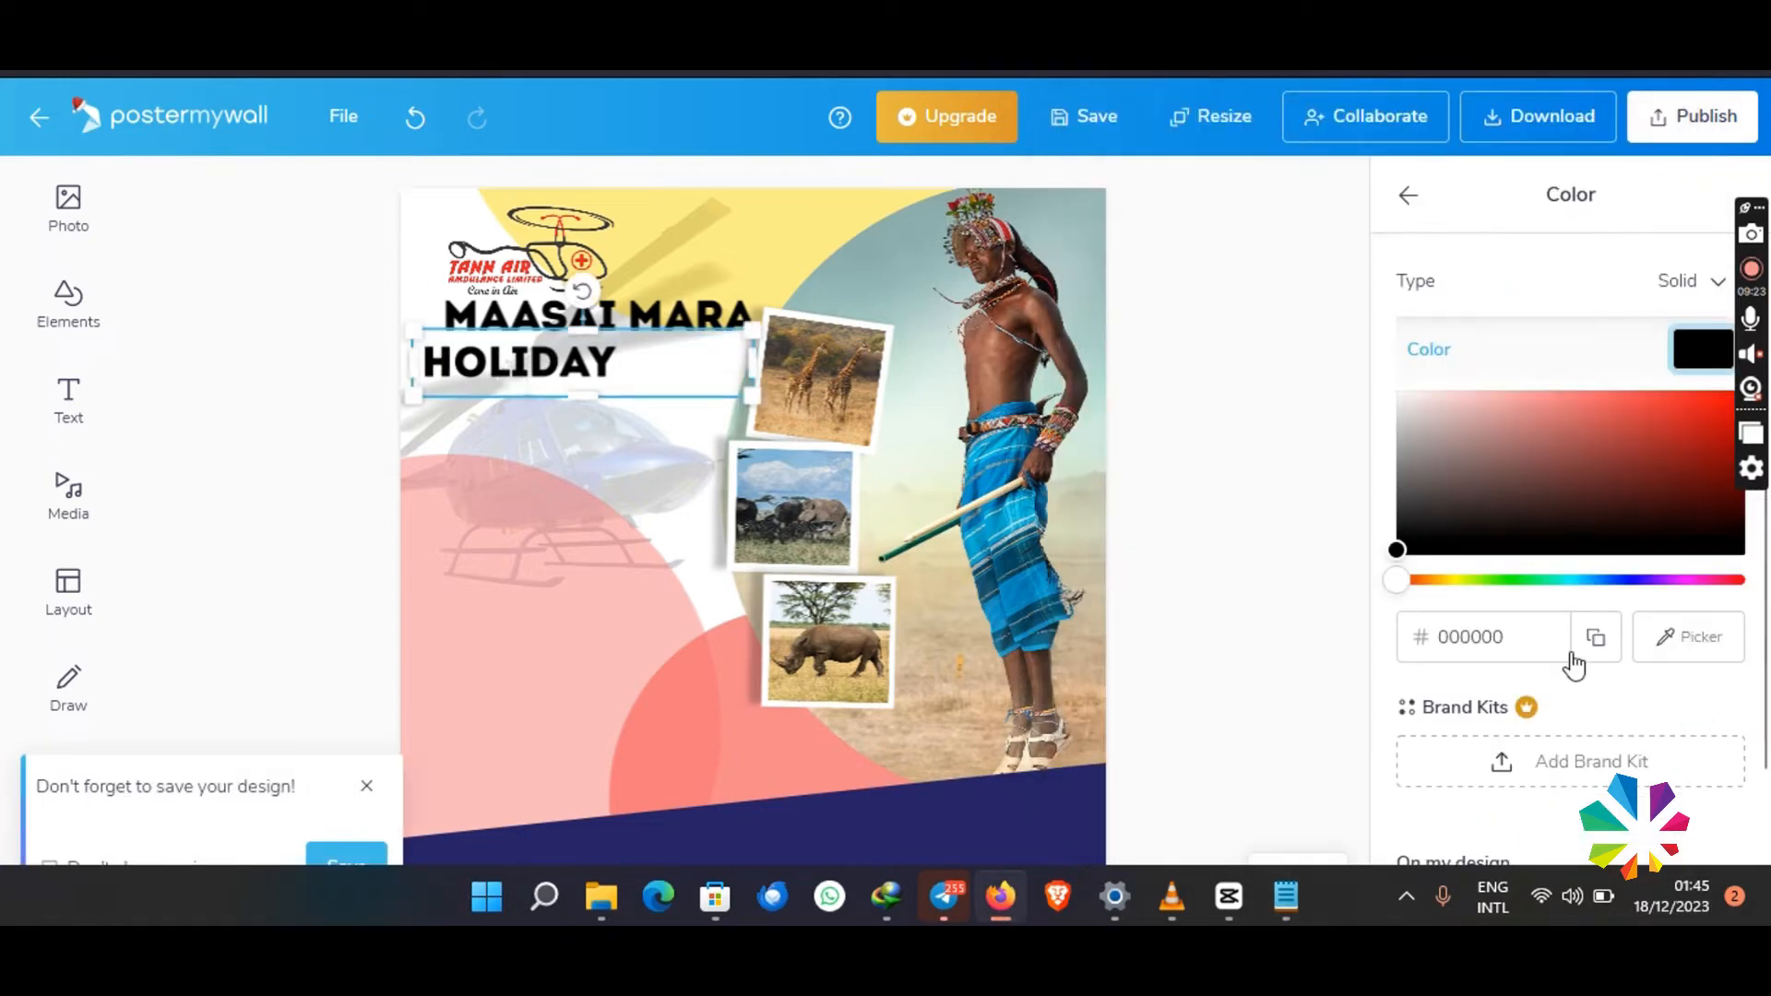
{"action": "type", "text": "E82028"}
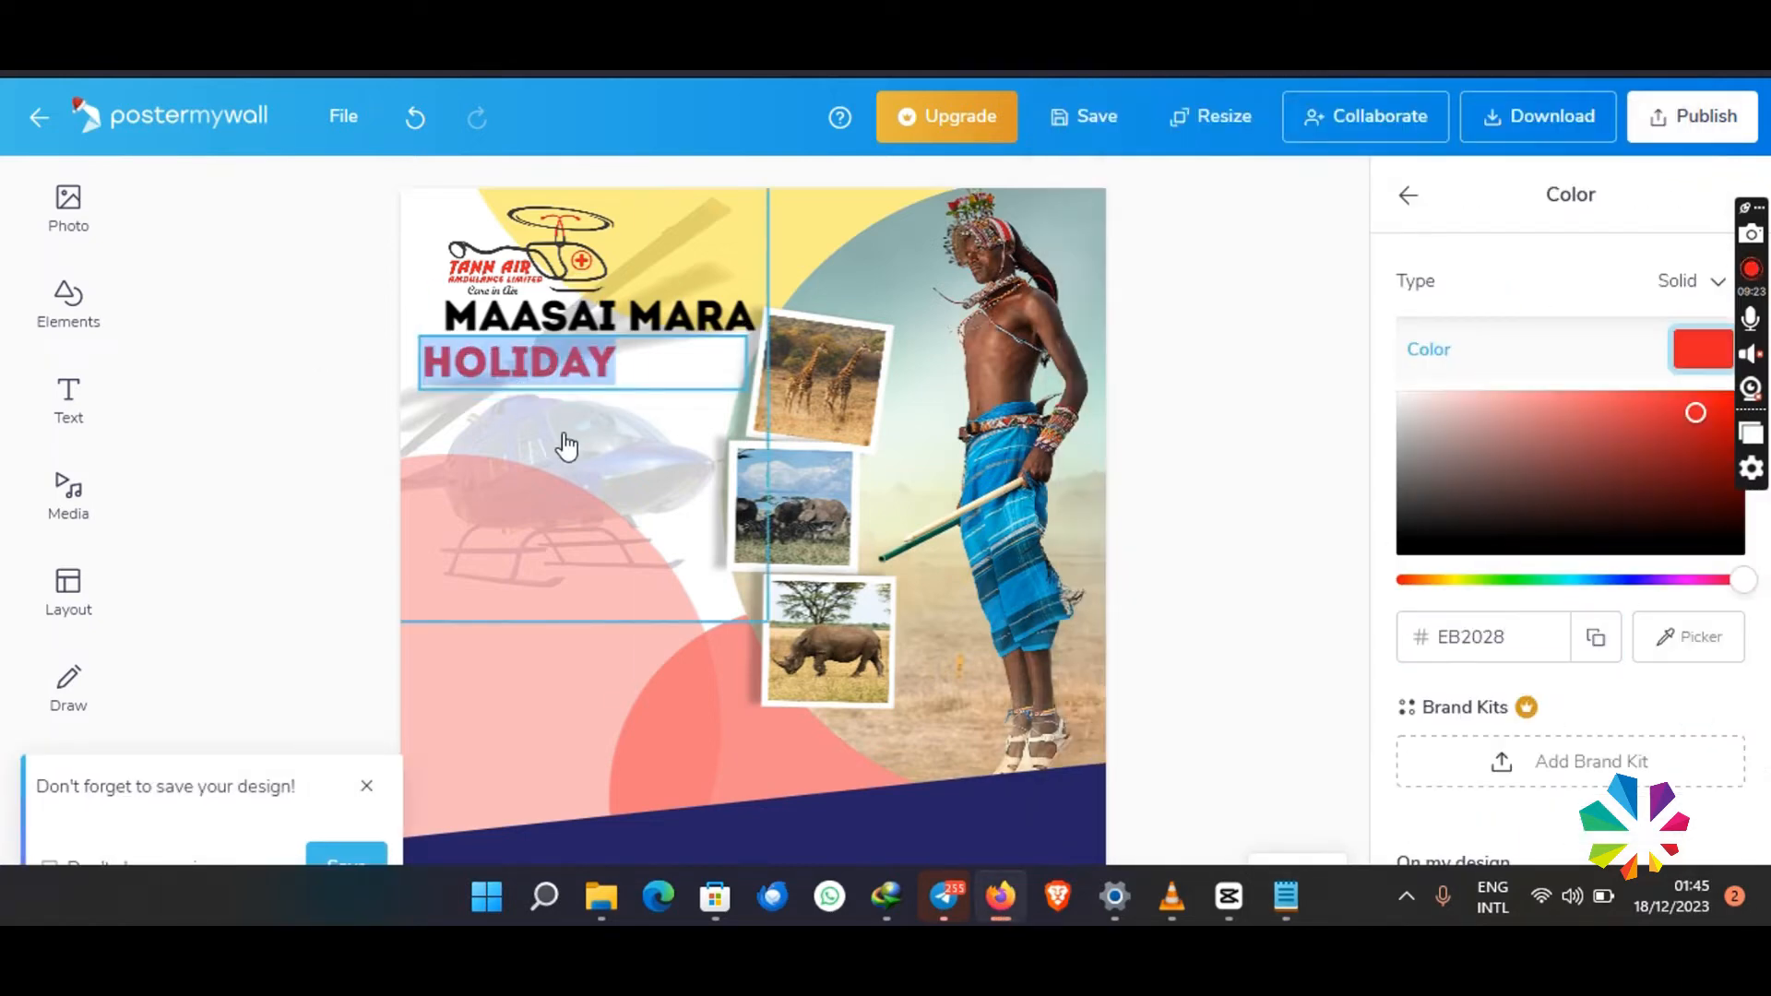
- Enlarge the HOLIDAY text to size 83 and position it beneath MAASAI MARA
{"action": "key", "text": "Escape"}
{"action": "left_click_drag", "start_coordinate": [752, 362], "coordinate": [740, 430]}
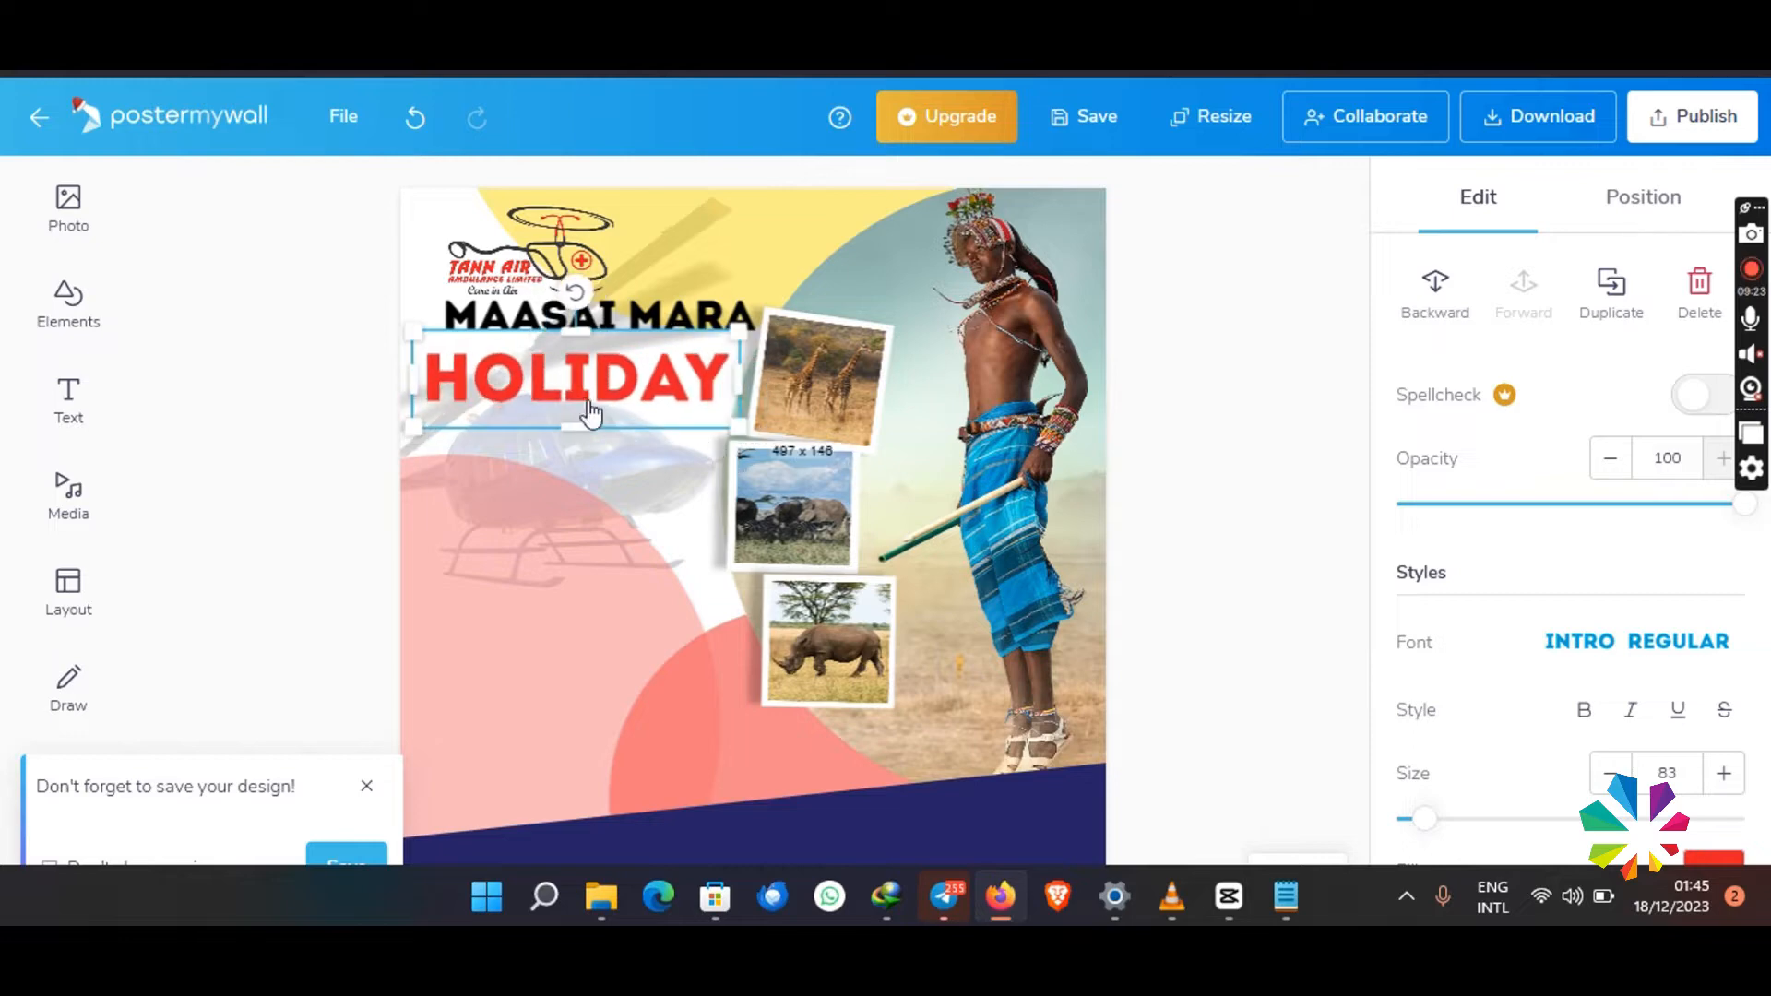
{"action": "left_click_drag", "start_coordinate": [528, 403], "coordinate": [528, 415]}
- Move the giraffe, elephant and rhino photos with their frames to the right, clear of the heading
{"action": "left_click_drag", "start_coordinate": [805, 369], "coordinate": [846, 351]}
{"action": "left_click", "coordinate": [781, 496]}
{"action": "left_click_drag", "start_coordinate": [781, 495], "coordinate": [820, 488]}
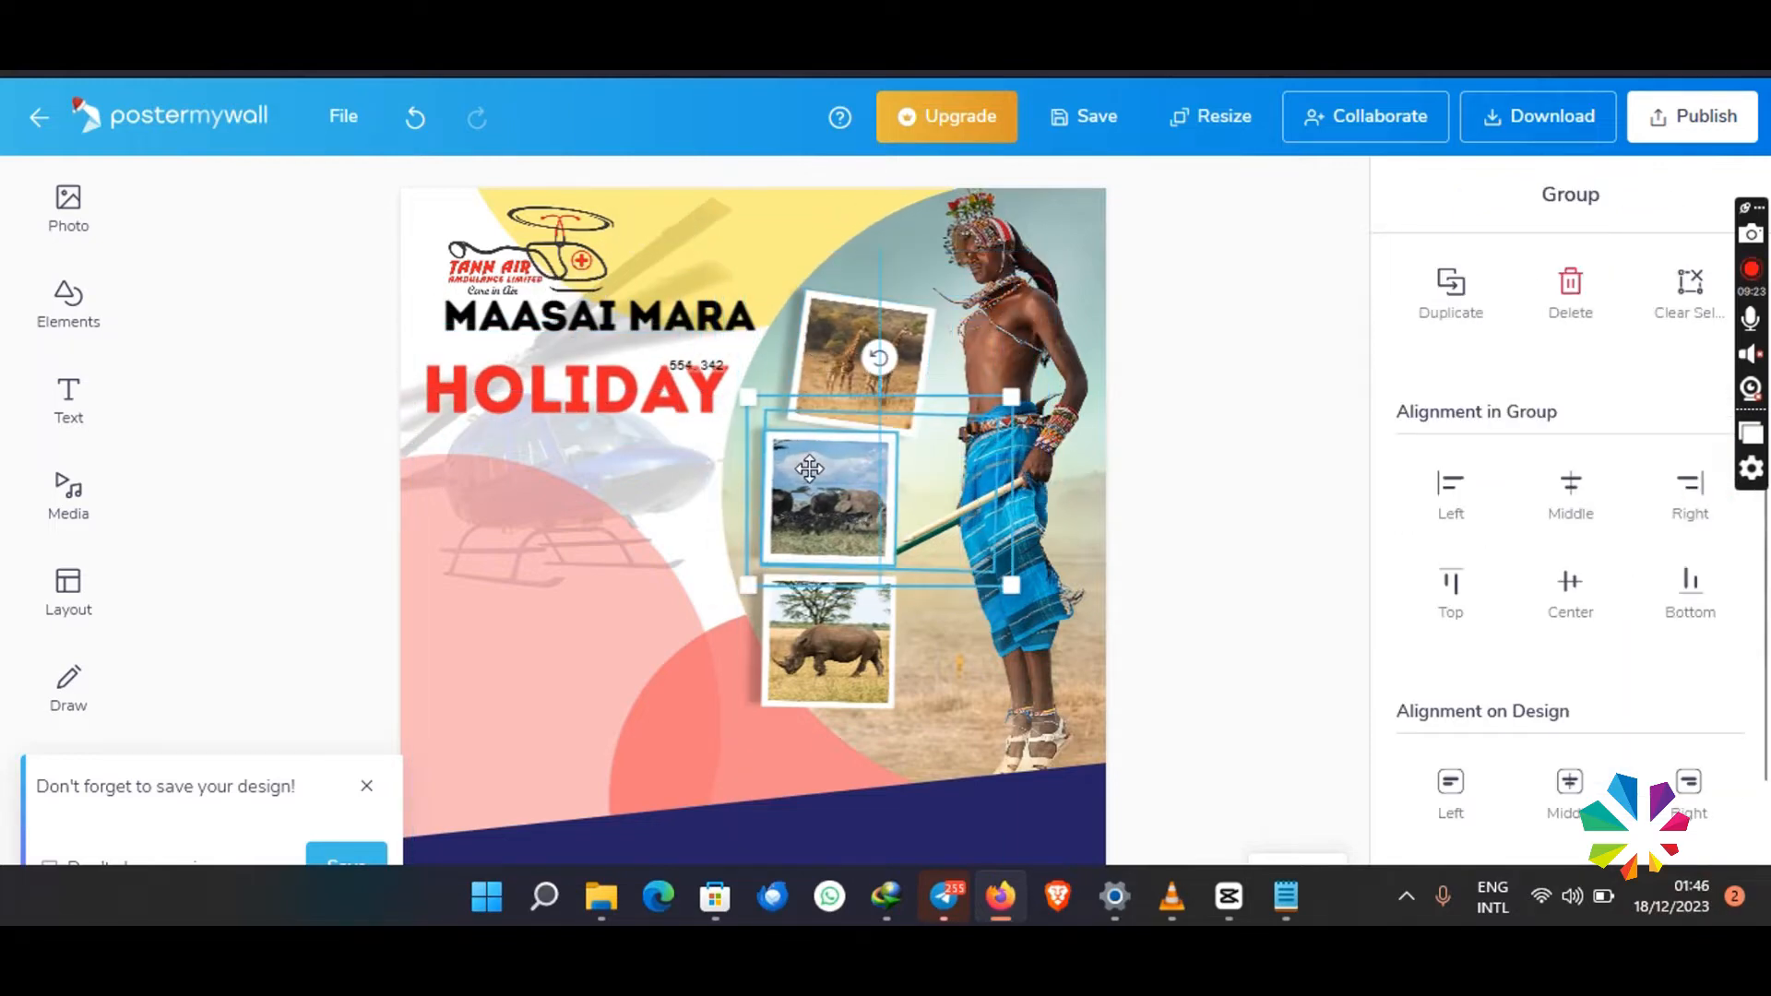
{"action": "left_click", "coordinate": [787, 611]}
{"action": "left_click_drag", "start_coordinate": [787, 611], "coordinate": [855, 627]}
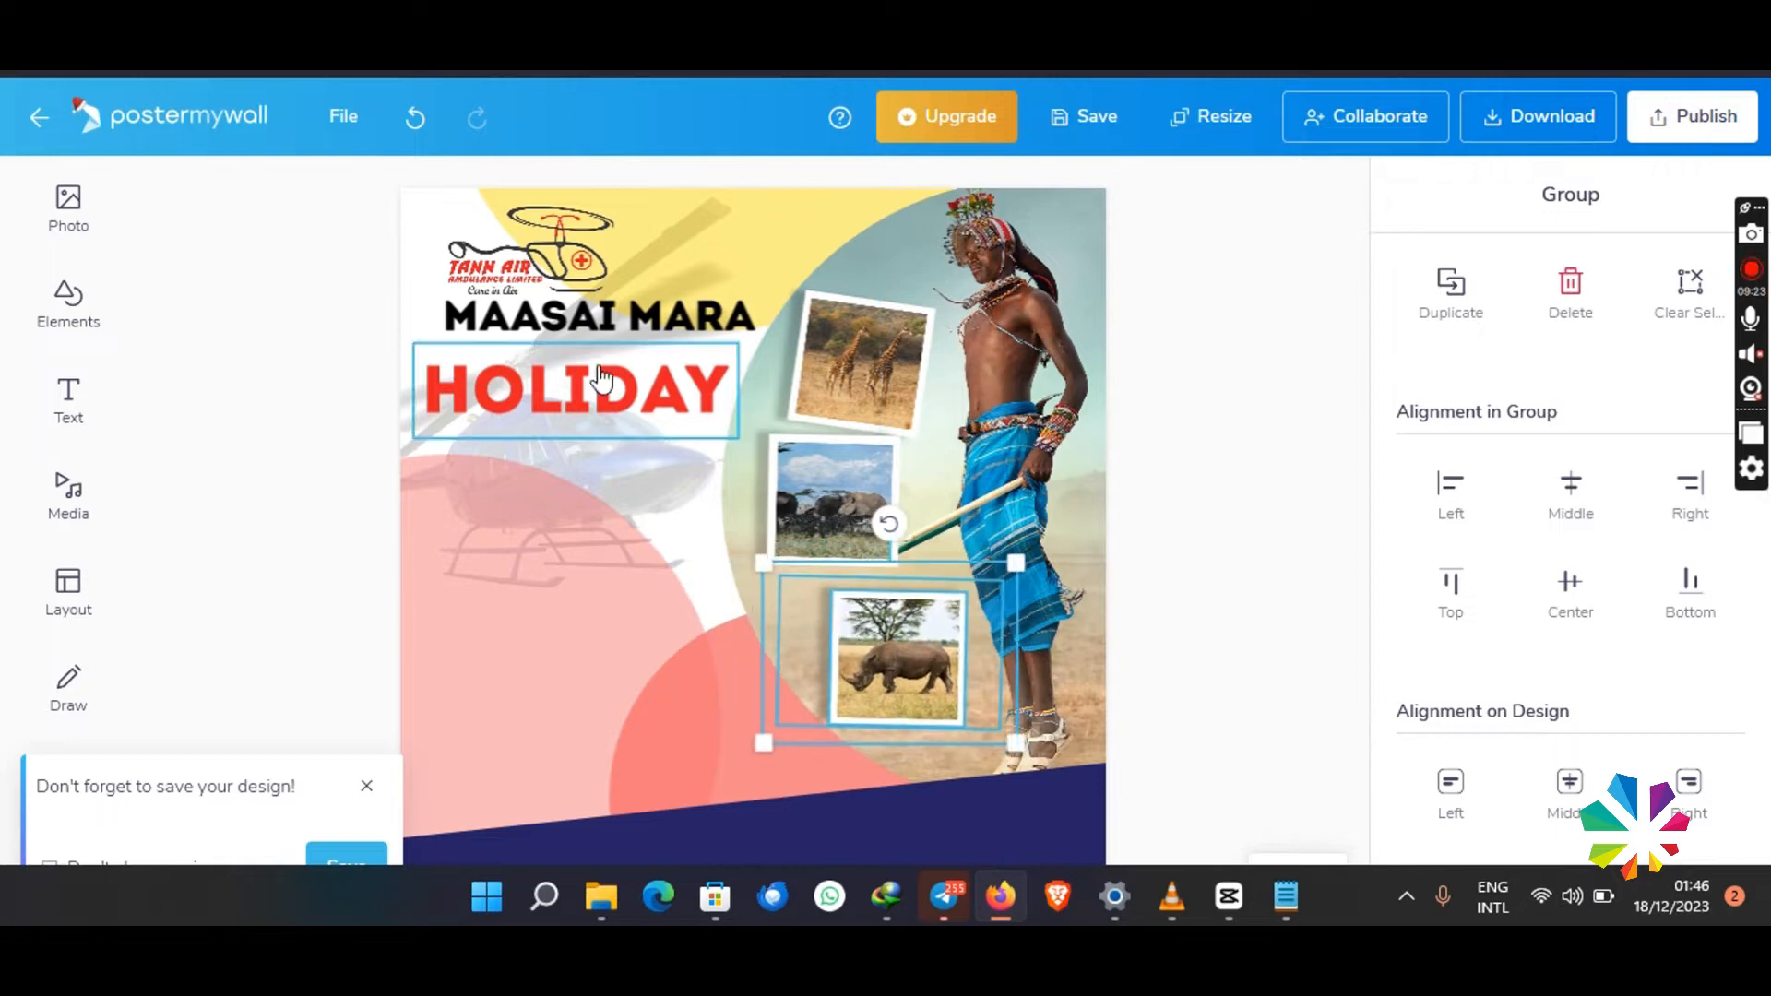
- Enlarge MAASAI MARA to size 77 and HOLIDAY to size 112, and stack the two lines closely together
{"action": "left_click", "coordinate": [620, 319]}
{"action": "left_click_drag", "start_coordinate": [773, 286], "coordinate": [839, 275]}
{"action": "left_click_drag", "start_coordinate": [720, 314], "coordinate": [707, 330]}
{"action": "left_click_drag", "start_coordinate": [687, 446], "coordinate": [662, 399]}
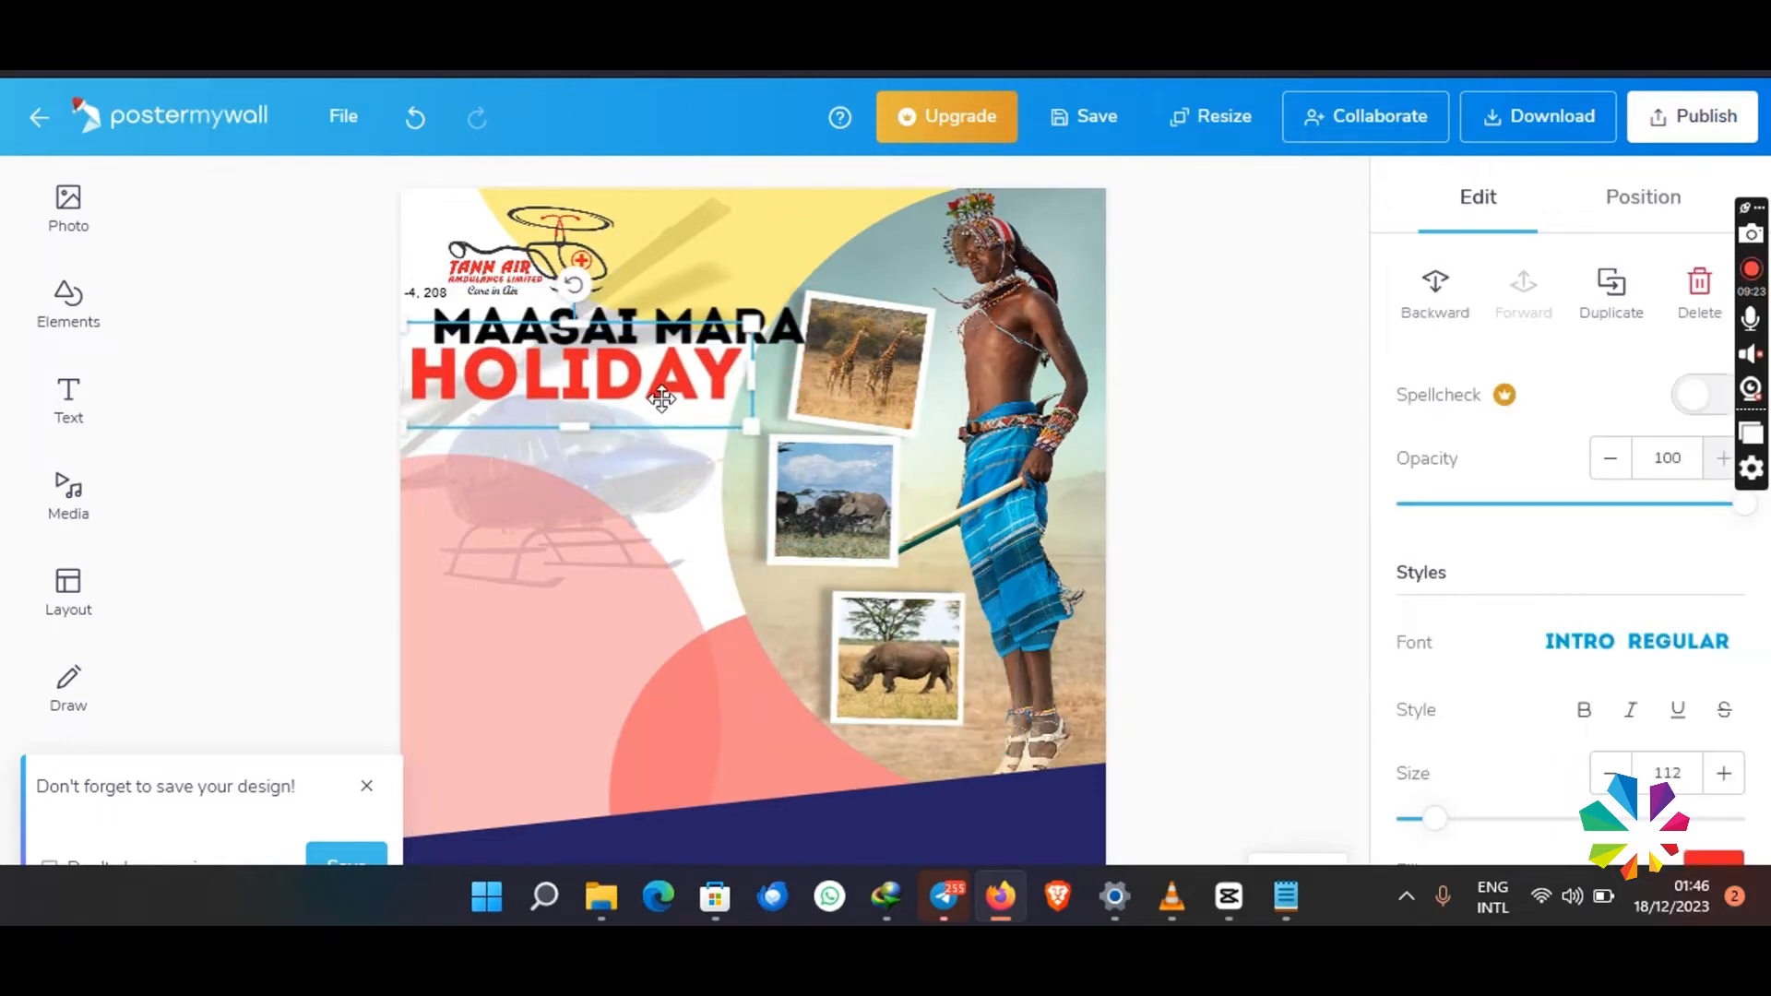
{"action": "left_click", "coordinate": [698, 478]}
- Duplicate the MAASAI MARA text below HOLIDAY and change the copy's wording to PACKAGES
{"action": "right_click", "coordinate": [768, 327]}
{"action": "left_click", "coordinate": [868, 577]}
{"action": "left_click_drag", "start_coordinate": [658, 327], "coordinate": [668, 445]}
{"action": "double_click", "coordinate": [651, 422]}
{"action": "key", "text": "ctrl+a"}
{"action": "type", "text": "PAC"}
{"action": "left_click", "coordinate": [685, 472]}
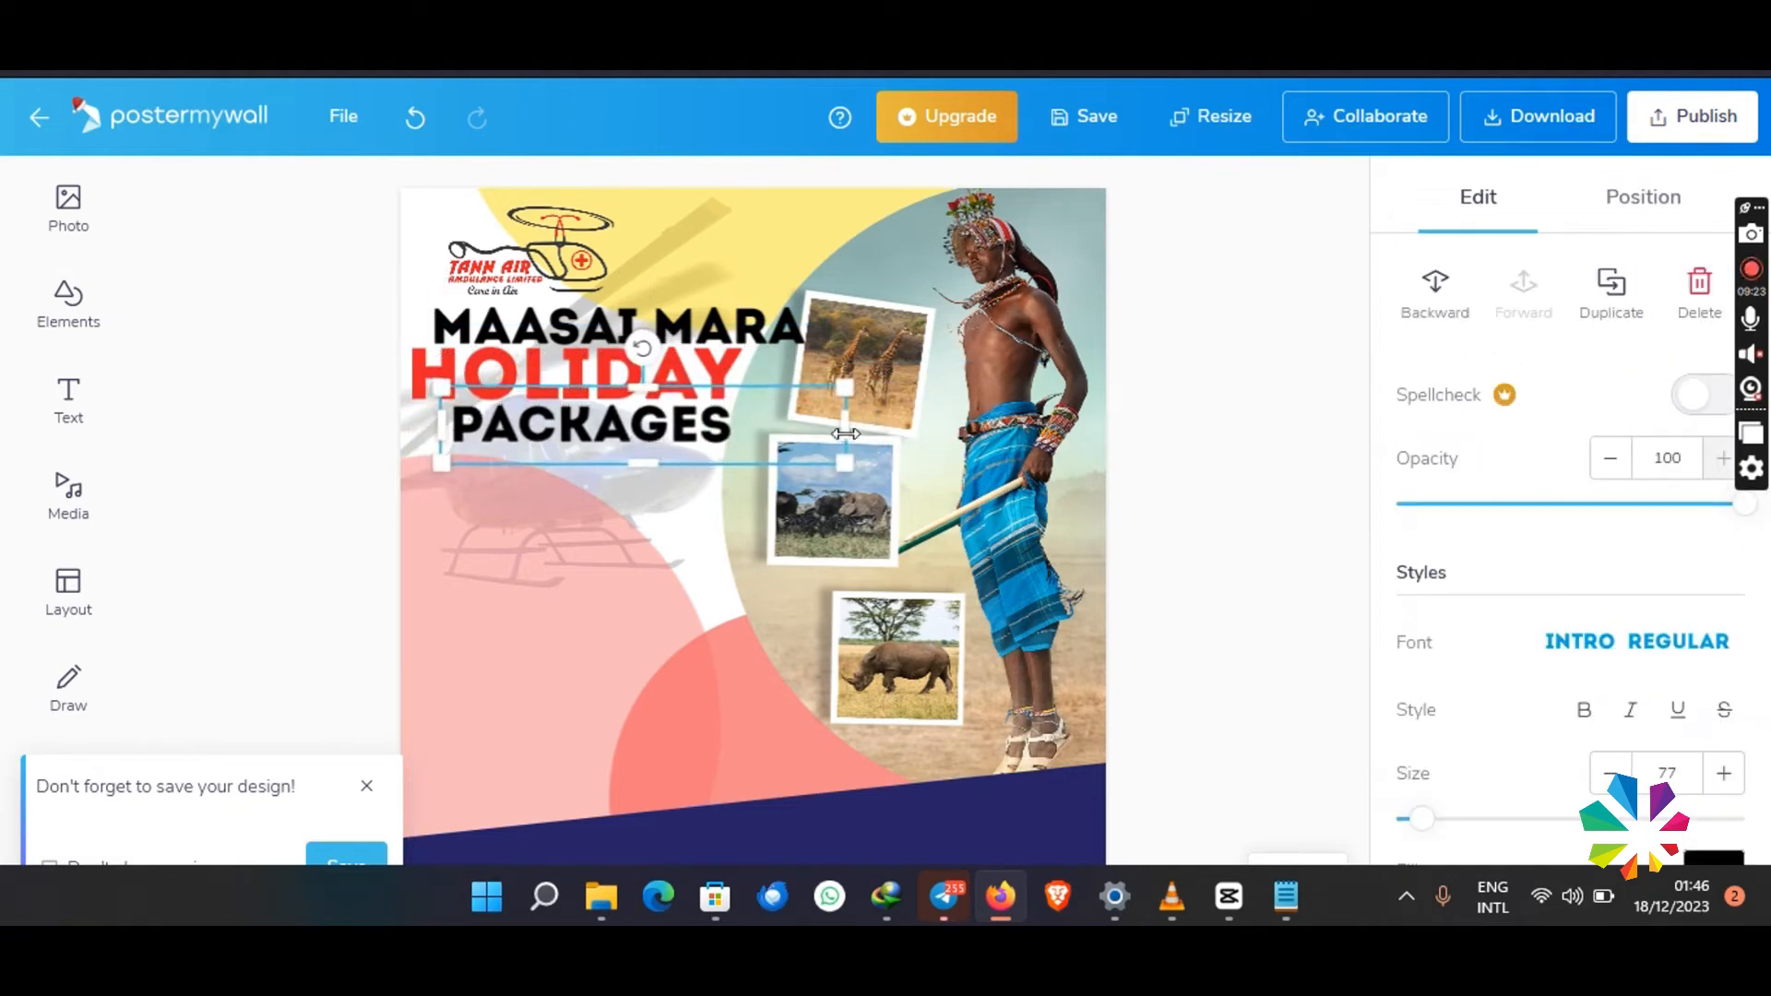
- Narrow the PACKAGES text box, enlarge the text to size 81, and position it tightly beneath HOLIDAY
{"action": "left_click_drag", "start_coordinate": [846, 434], "coordinate": [746, 434]}
{"action": "left_click_drag", "start_coordinate": [743, 463], "coordinate": [775, 473]}
{"action": "left_click_drag", "start_coordinate": [651, 445], "coordinate": [660, 447]}
{"action": "left_click_drag", "start_coordinate": [448, 472], "coordinate": [429, 476]}
{"action": "left_click_drag", "start_coordinate": [591, 432], "coordinate": [590, 431]}
{"action": "left_click", "coordinate": [723, 471]}
{"action": "left_click", "coordinate": [725, 443]}
{"action": "left_click_drag", "start_coordinate": [778, 477], "coordinate": [743, 469]}
{"action": "left_click_drag", "start_coordinate": [561, 449], "coordinate": [572, 449]}
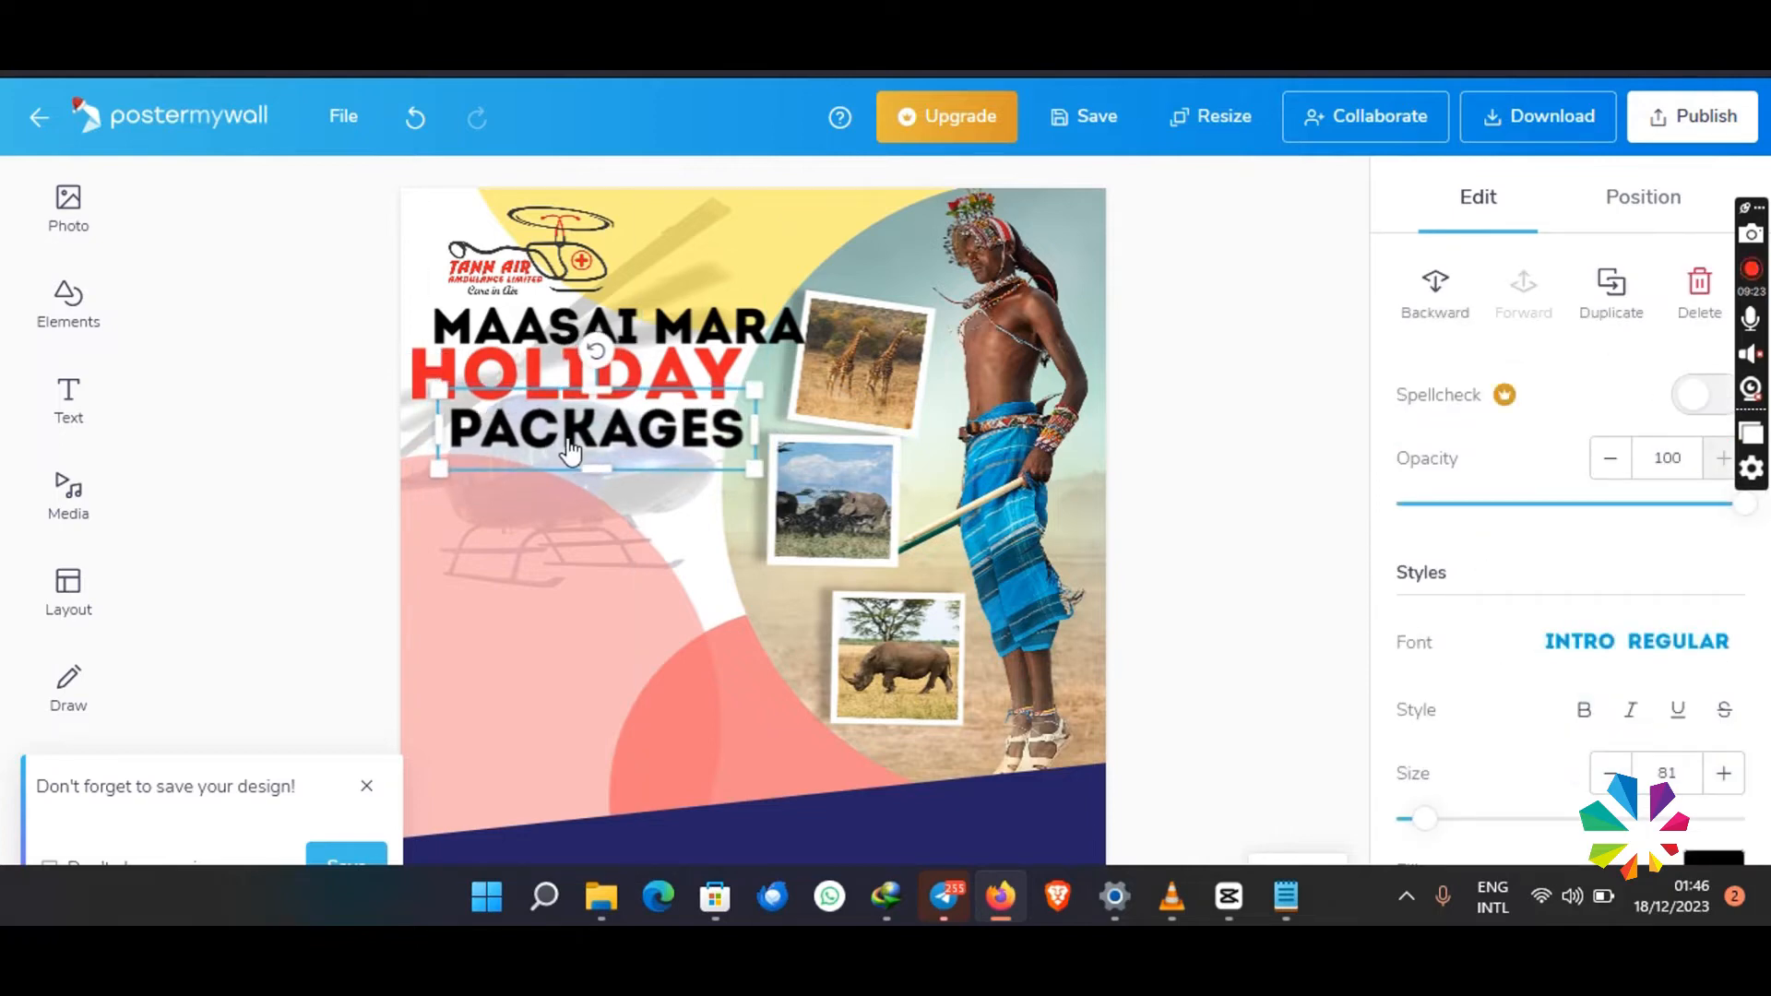
{"action": "left_click", "coordinate": [55, 199]}
{"action": "left_click", "coordinate": [175, 249]}
{"action": "scroll", "coordinate": [885, 461], "scroll_direction": "down", "scroll_amount": 5}
{"action": "left_click", "coordinate": [1712, 158]}
- Insert a circle shape, shrink it, and place it below the left part of the PACKAGES text
{"action": "left_click", "coordinate": [86, 319]}
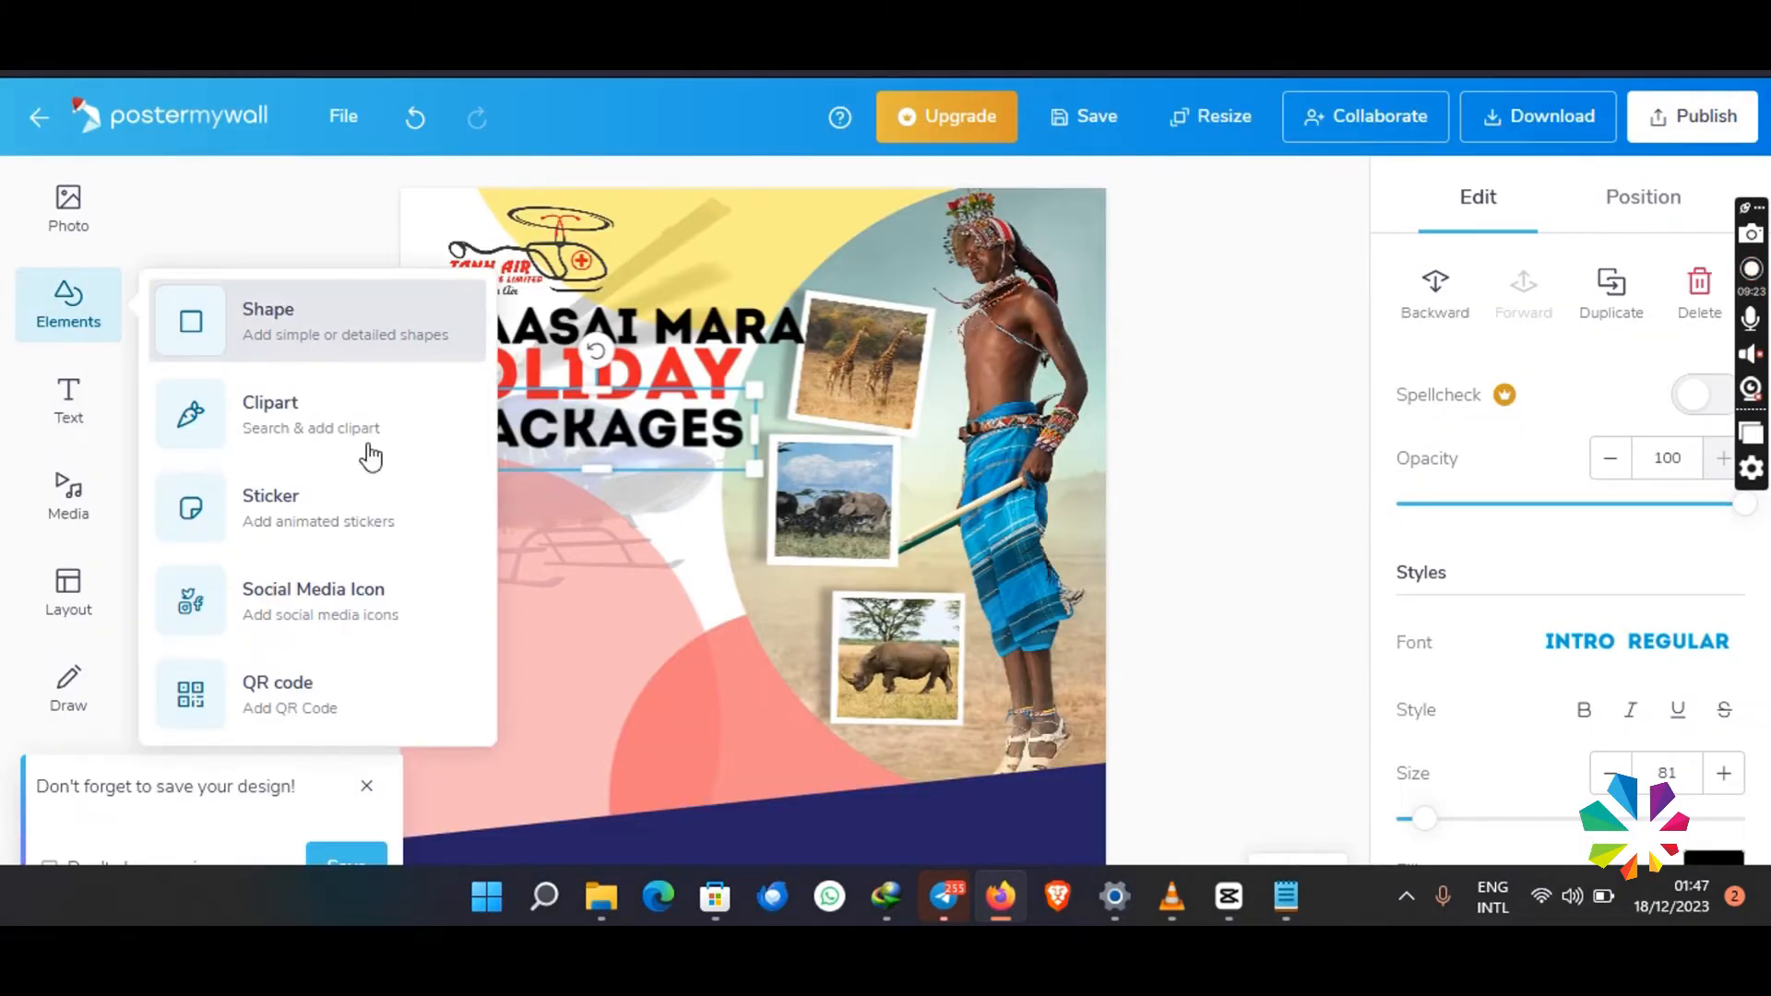
{"action": "left_click", "coordinate": [341, 325]}
{"action": "left_click", "coordinate": [517, 391]}
{"action": "left_click", "coordinate": [1641, 824]}
{"action": "left_click_drag", "start_coordinate": [545, 455], "coordinate": [481, 593]}
{"action": "left_click_drag", "start_coordinate": [648, 650], "coordinate": [514, 527]}
{"action": "left_click_drag", "start_coordinate": [472, 481], "coordinate": [493, 527]}
- Add the text STARTING and shrink it to the width of the small circle
{"action": "left_click", "coordinate": [68, 397]}
{"action": "left_click", "coordinate": [289, 412]}
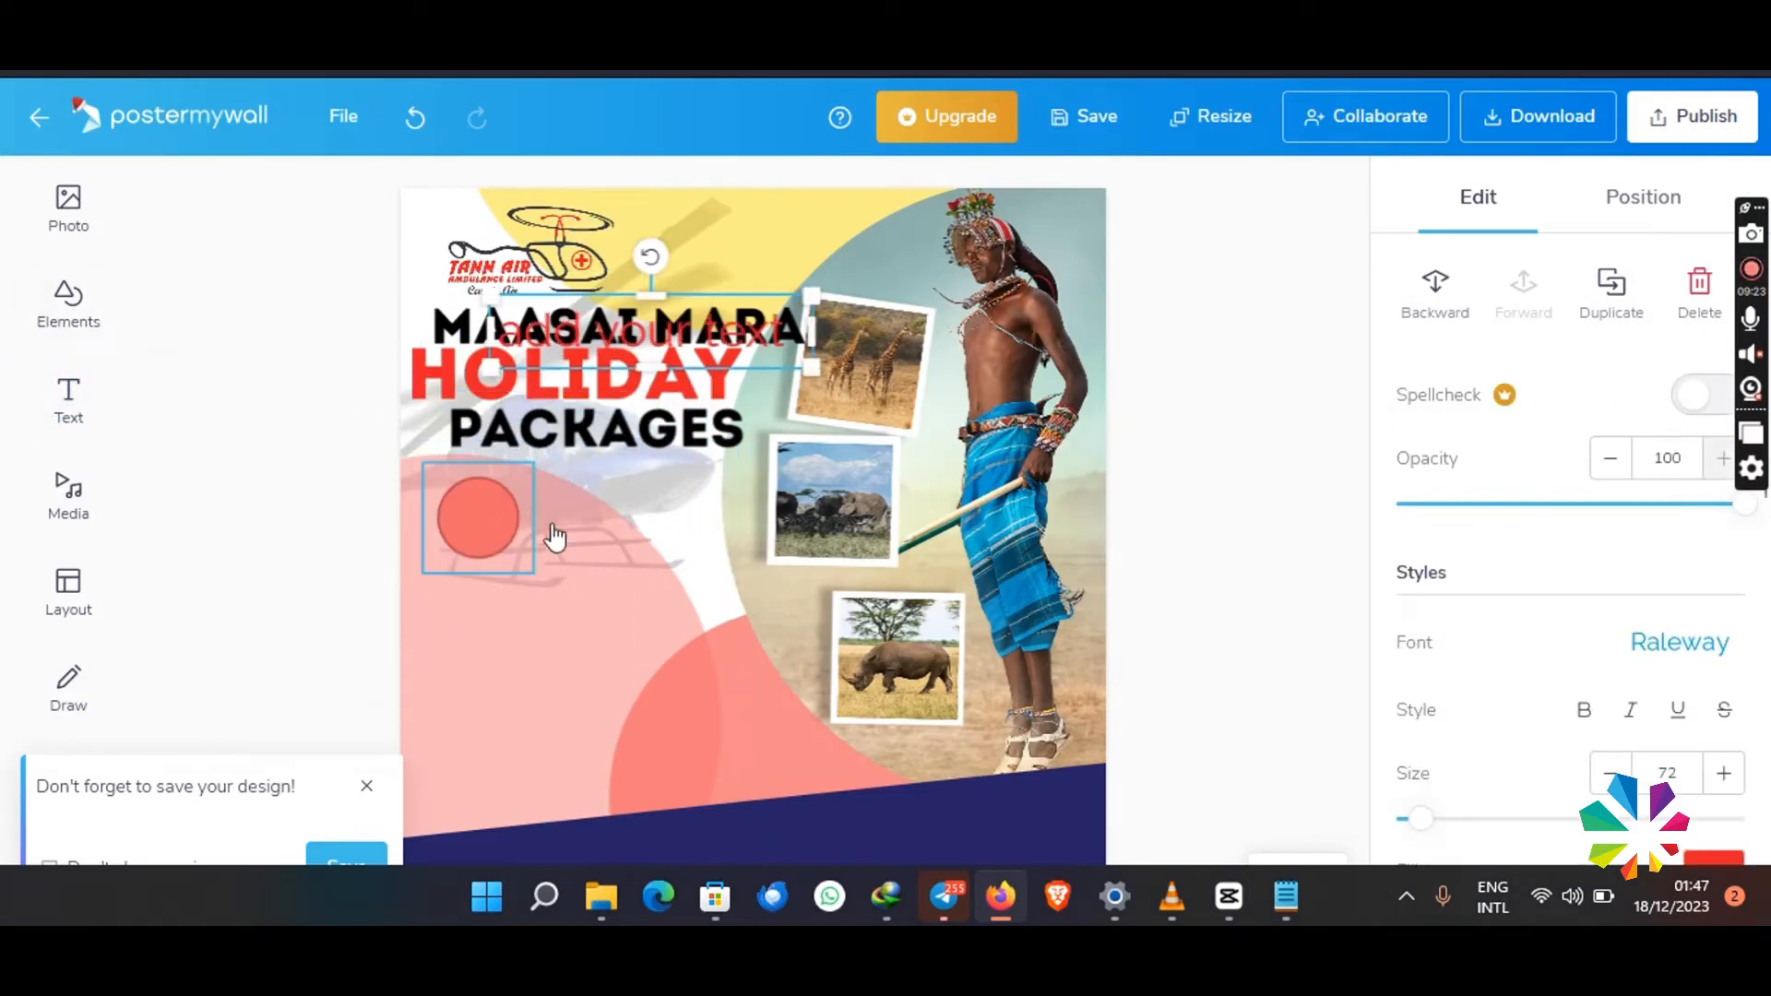
{"action": "type", "text": "S"}
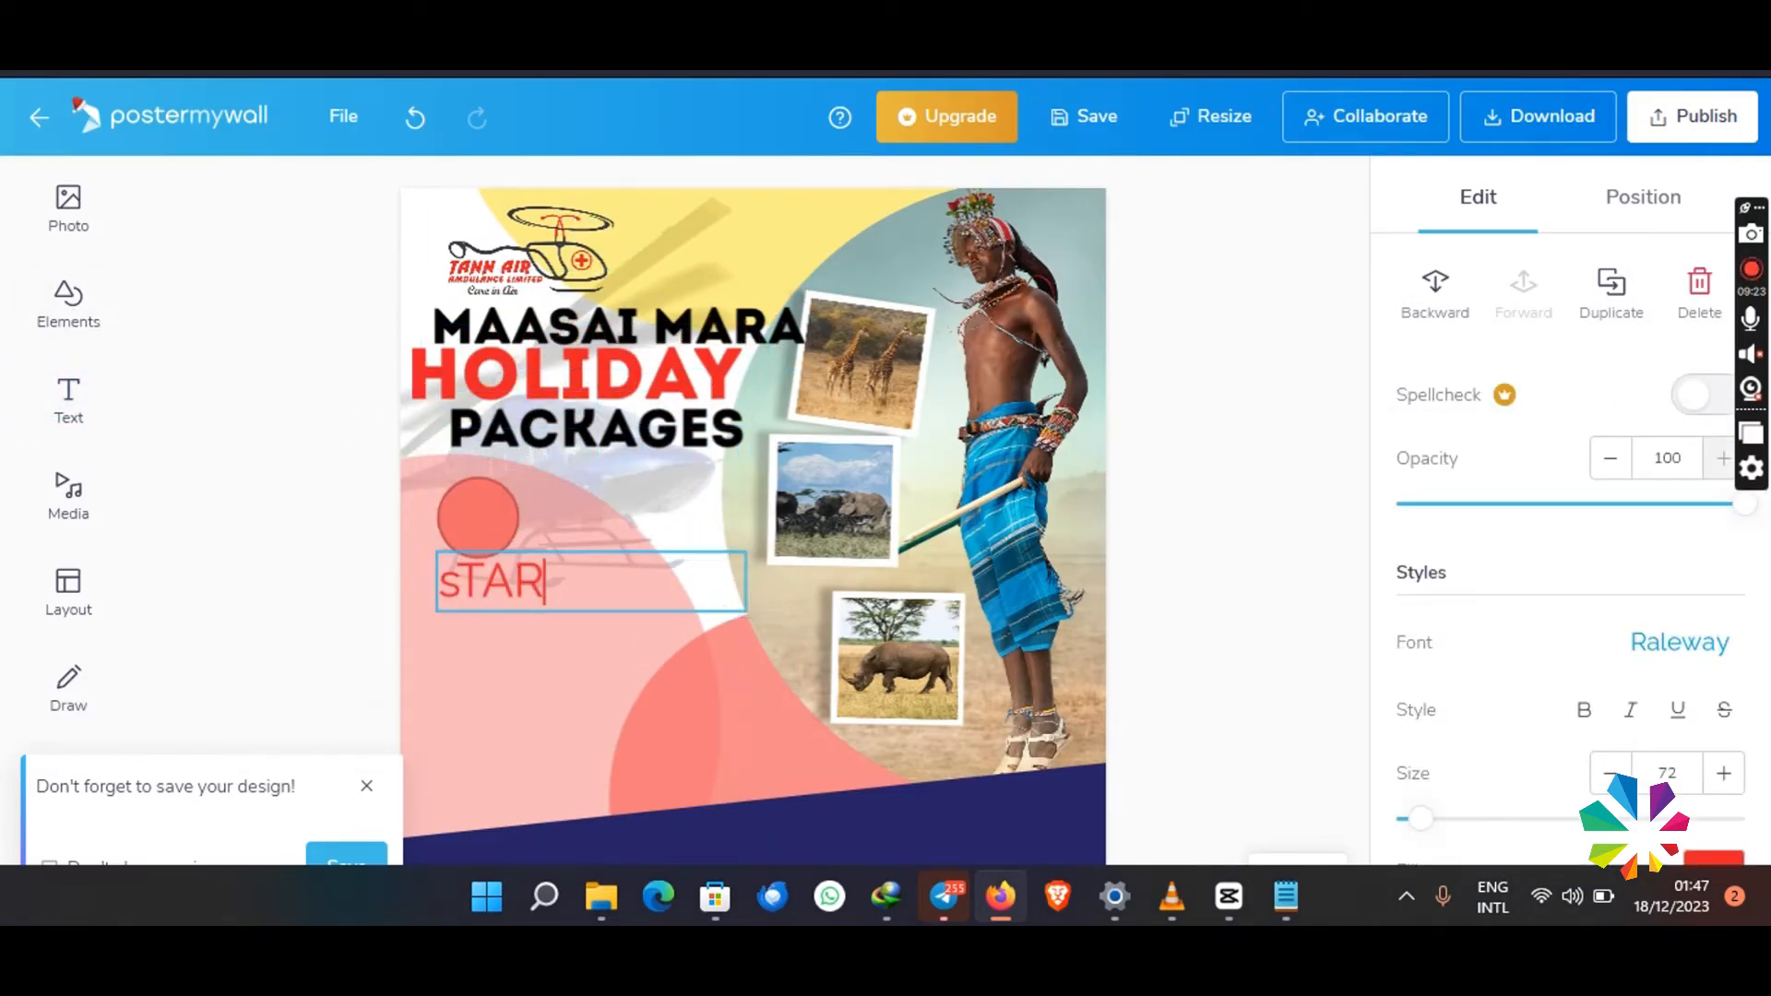
{"action": "left_click", "coordinate": [683, 613]}
{"action": "left_click", "coordinate": [637, 587]}
{"action": "left_click_drag", "start_coordinate": [748, 620], "coordinate": [562, 582]}
- Recolour the small circle to the design's navy and set its outline thickness to 0
{"action": "left_click", "coordinate": [465, 518]}
{"action": "scroll", "coordinate": [1434, 560], "scroll_direction": "down", "scroll_amount": 5}
{"action": "scroll", "coordinate": [1435, 560], "scroll_direction": "up", "scroll_amount": 3}
{"action": "left_click", "coordinate": [1699, 481]}
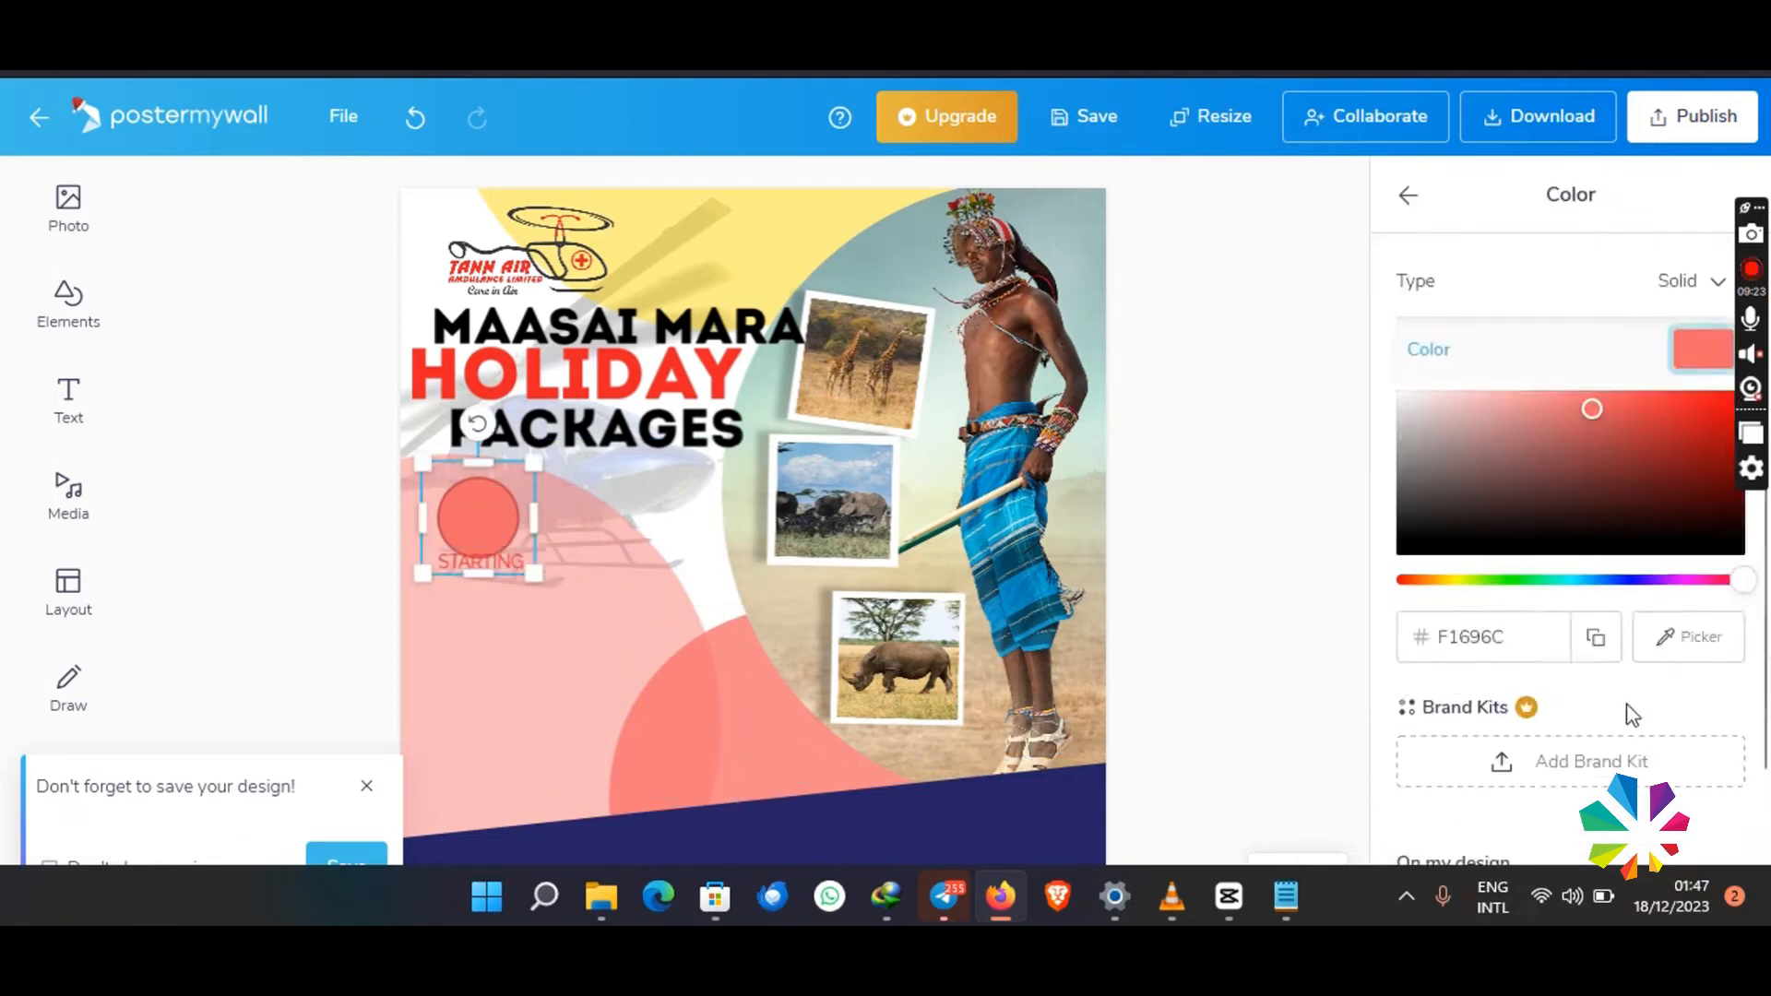
{"action": "scroll", "coordinate": [1629, 716], "scroll_direction": "down", "scroll_amount": 2}
{"action": "left_click", "coordinate": [1648, 793]}
{"action": "left_click", "coordinate": [1408, 196]}
{"action": "scroll", "coordinate": [1559, 621], "scroll_direction": "down", "scroll_amount": 3}
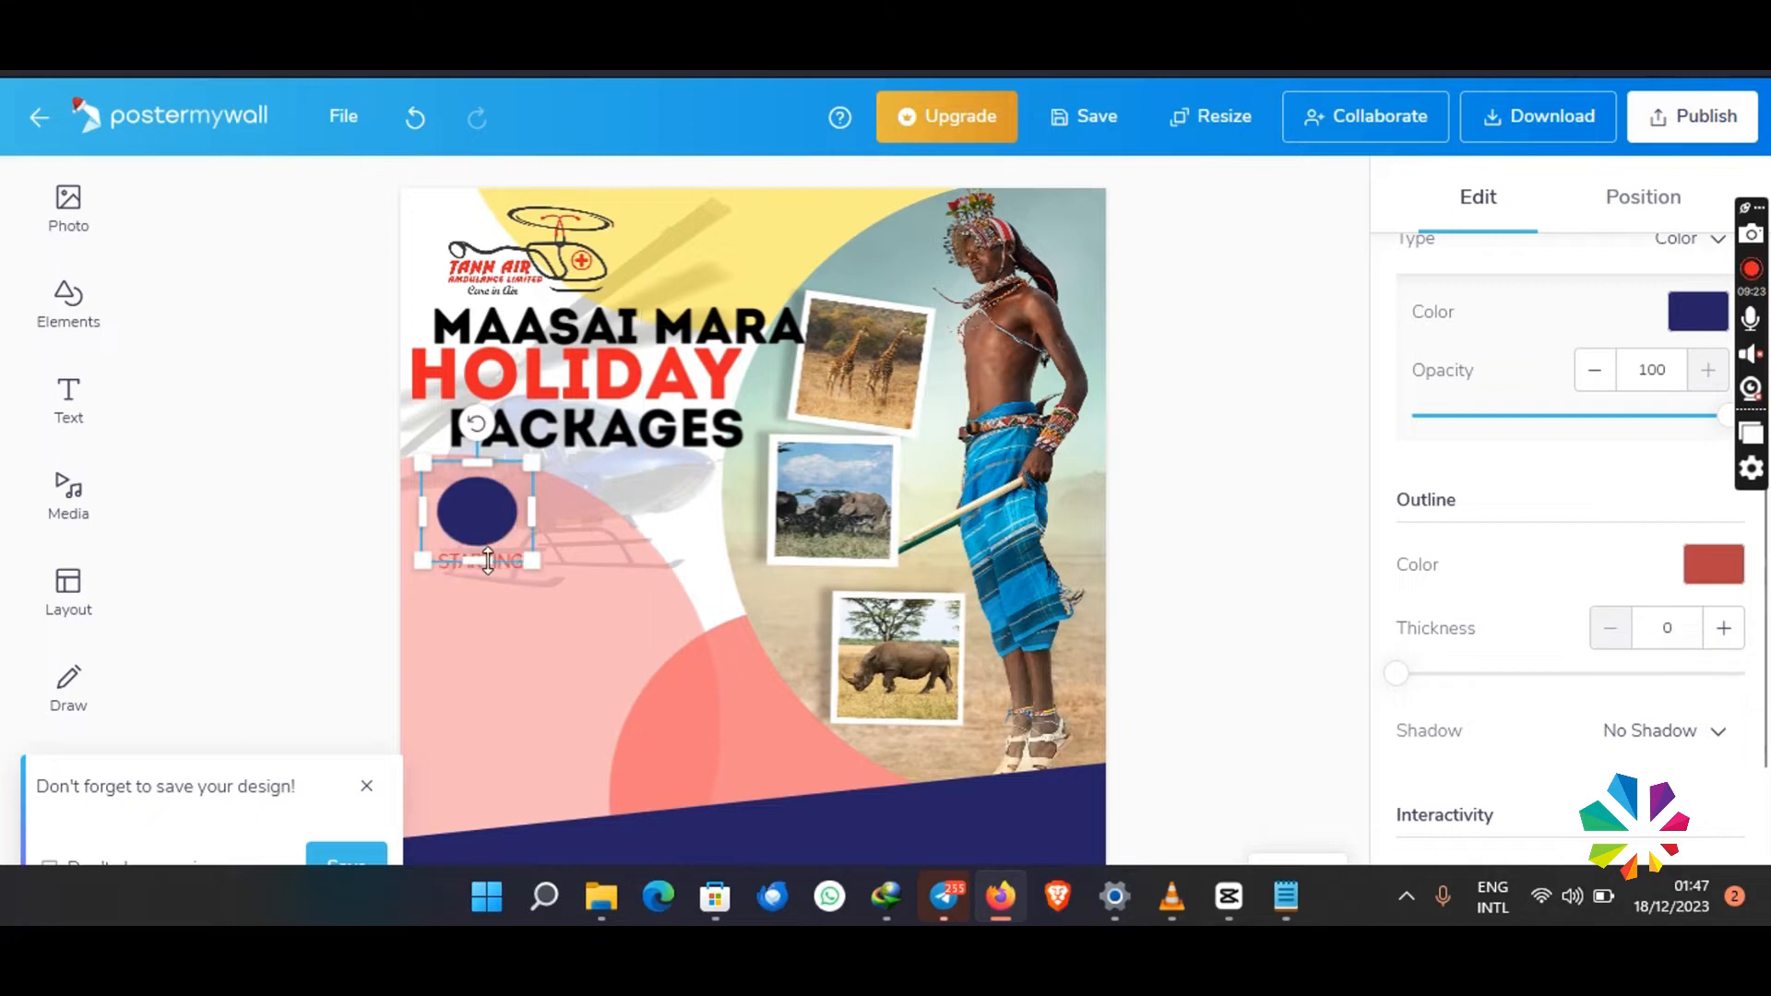
{"action": "left_click_drag", "start_coordinate": [488, 560], "coordinate": [536, 549]}
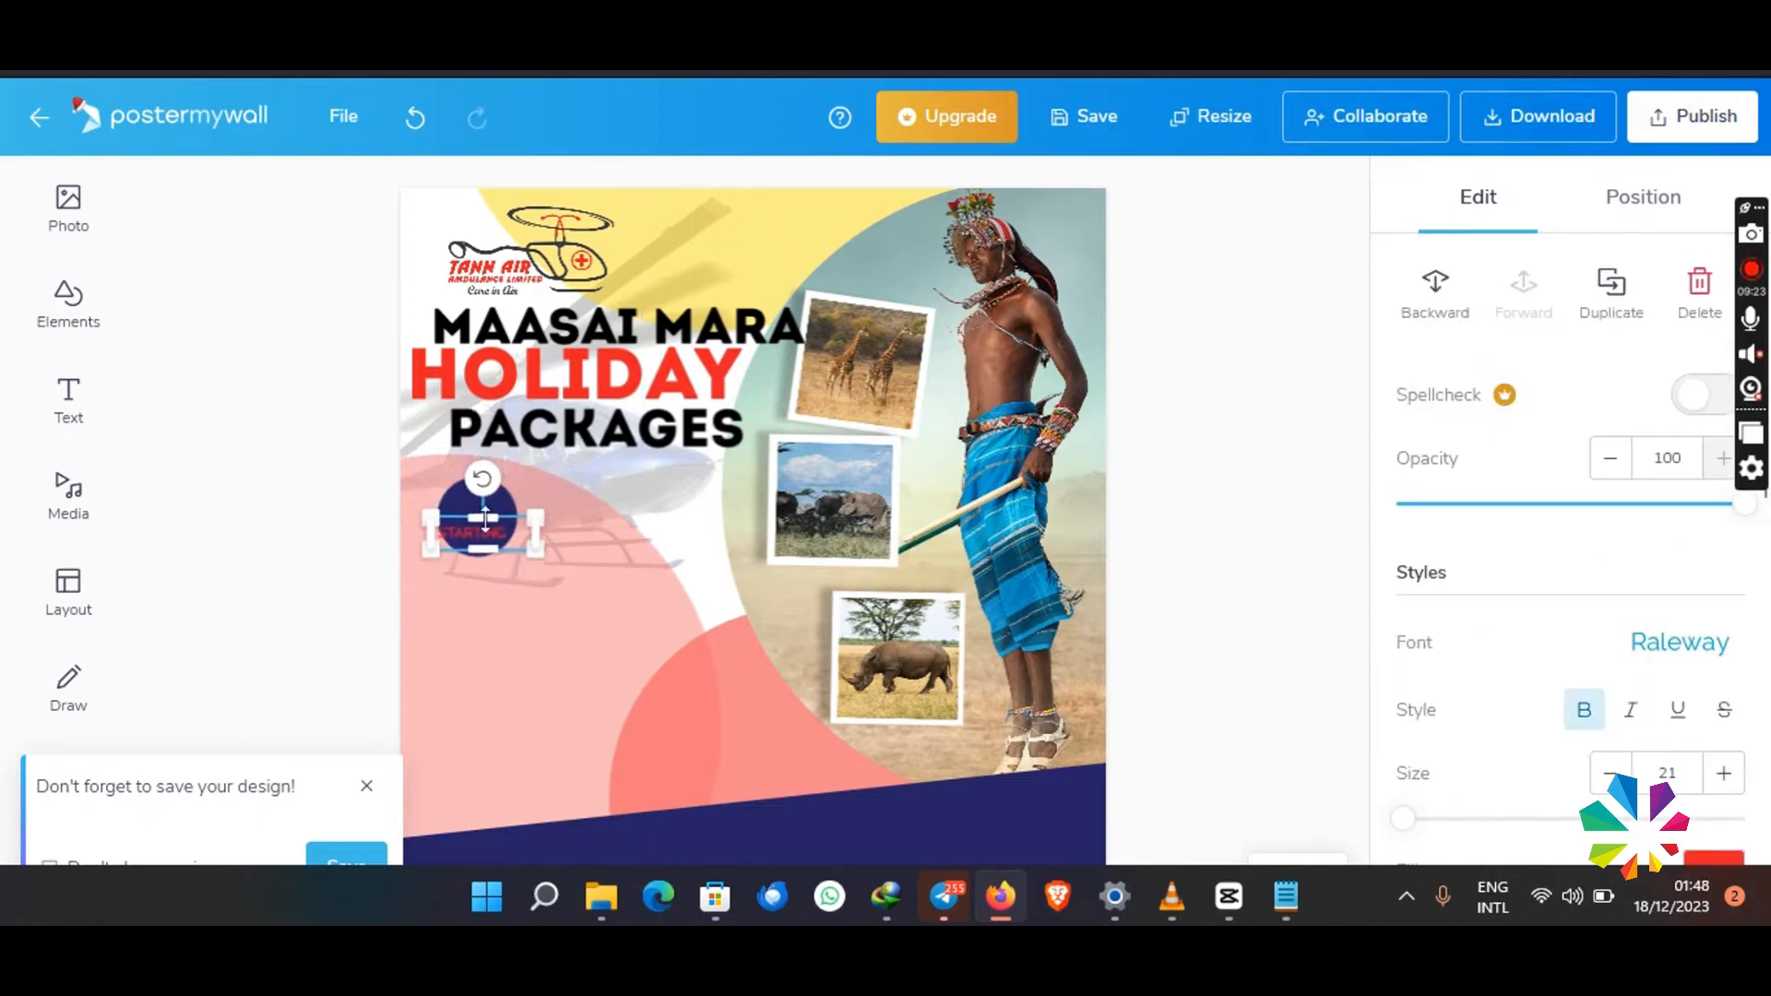
- Replace the STARTING text on the navy circle with PRICE, in white at size 27
{"action": "double_click", "coordinate": [492, 535]}
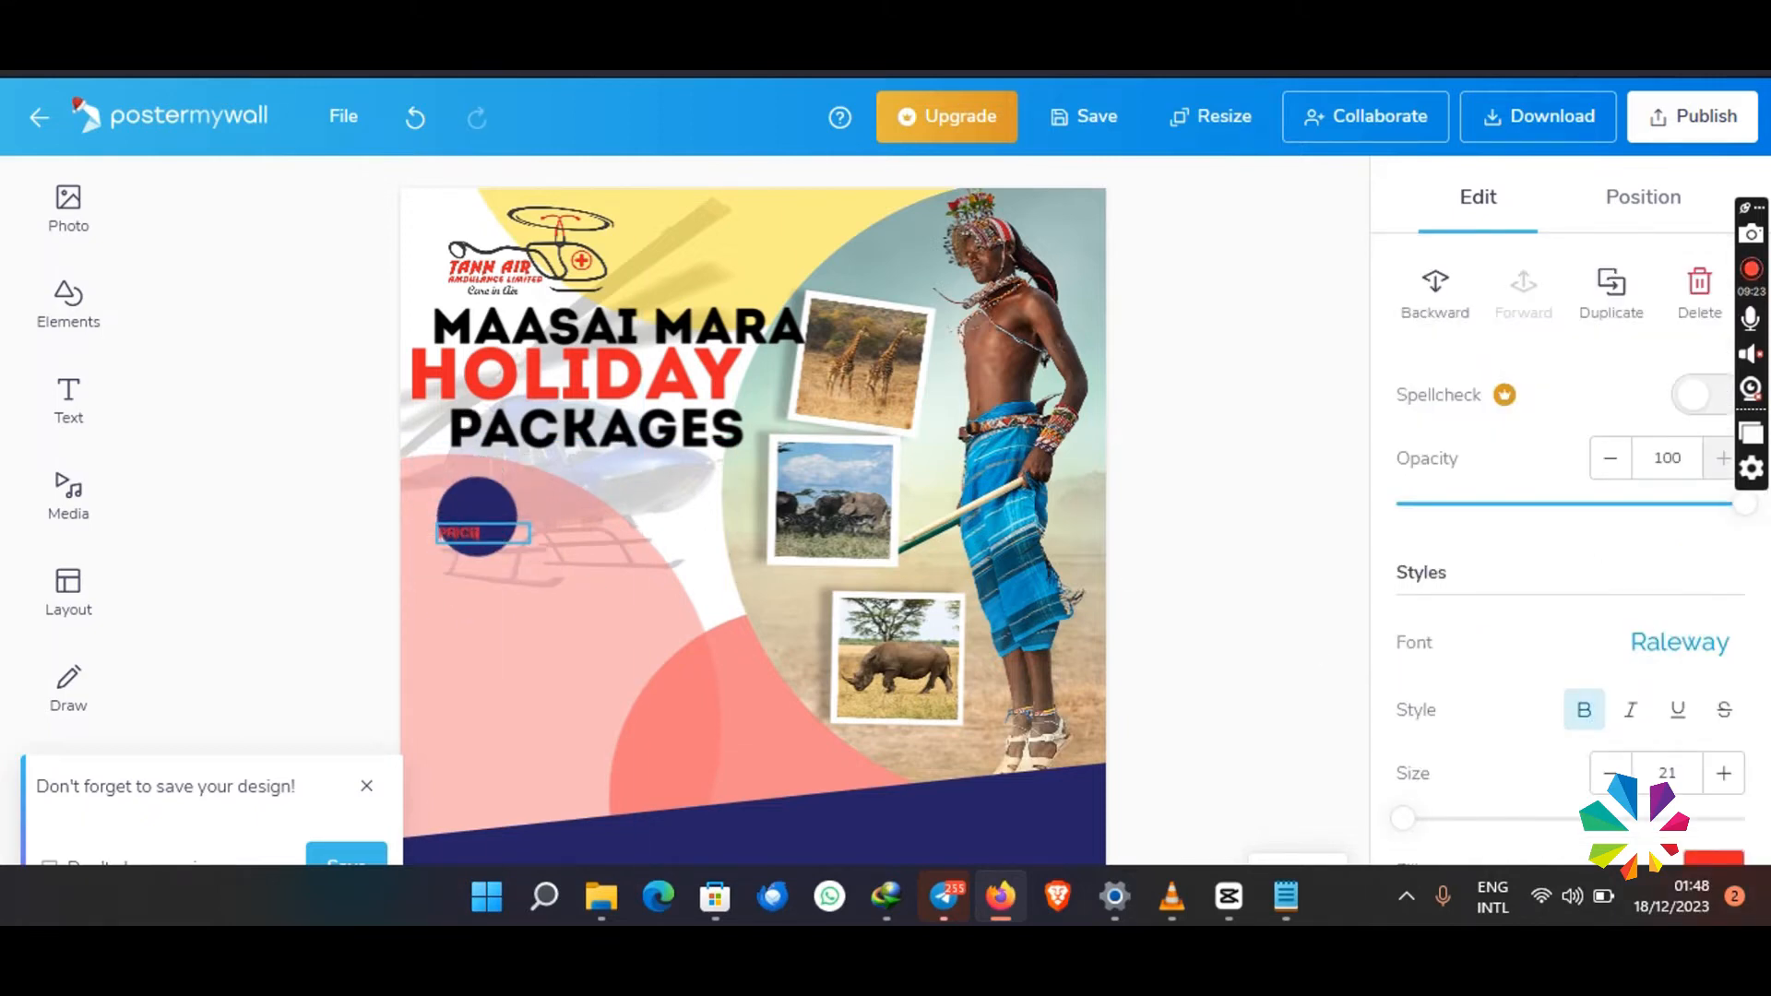
{"action": "left_click", "coordinate": [518, 559]}
{"action": "mouse_move", "coordinate": [504, 535]}
{"action": "left_mouse_down"}
{"action": "mouse_move", "coordinate": [525, 518]}
{"action": "mouse_move", "coordinate": [489, 539]}
{"action": "left_mouse_up"}
{"action": "left_click", "coordinate": [1709, 791]}
{"action": "left_click", "coordinate": [1709, 791]}
{"action": "left_click_drag", "start_coordinate": [492, 524], "coordinate": [554, 556]}
{"action": "scroll", "coordinate": [1651, 694], "scroll_direction": "down", "scroll_amount": 2}
{"action": "left_click", "coordinate": [1714, 708]}
{"action": "left_click", "coordinate": [1536, 806]}
- Duplicate the navy circle, enlarge the copy, and place it behind the lower-right edge of the original
{"action": "left_click", "coordinate": [486, 547]}
{"action": "right_click", "coordinate": [474, 556]}
{"action": "left_click", "coordinate": [569, 639]}
{"action": "left_click_drag", "start_coordinate": [587, 605], "coordinate": [637, 642]}
{"action": "mouse_move", "coordinate": [562, 555]}
{"action": "left_mouse_down"}
{"action": "mouse_move", "coordinate": [583, 559]}
{"action": "mouse_move", "coordinate": [562, 589]}
{"action": "left_mouse_up"}
{"action": "right_click", "coordinate": [577, 558]}
{"action": "left_click", "coordinate": [711, 451]}
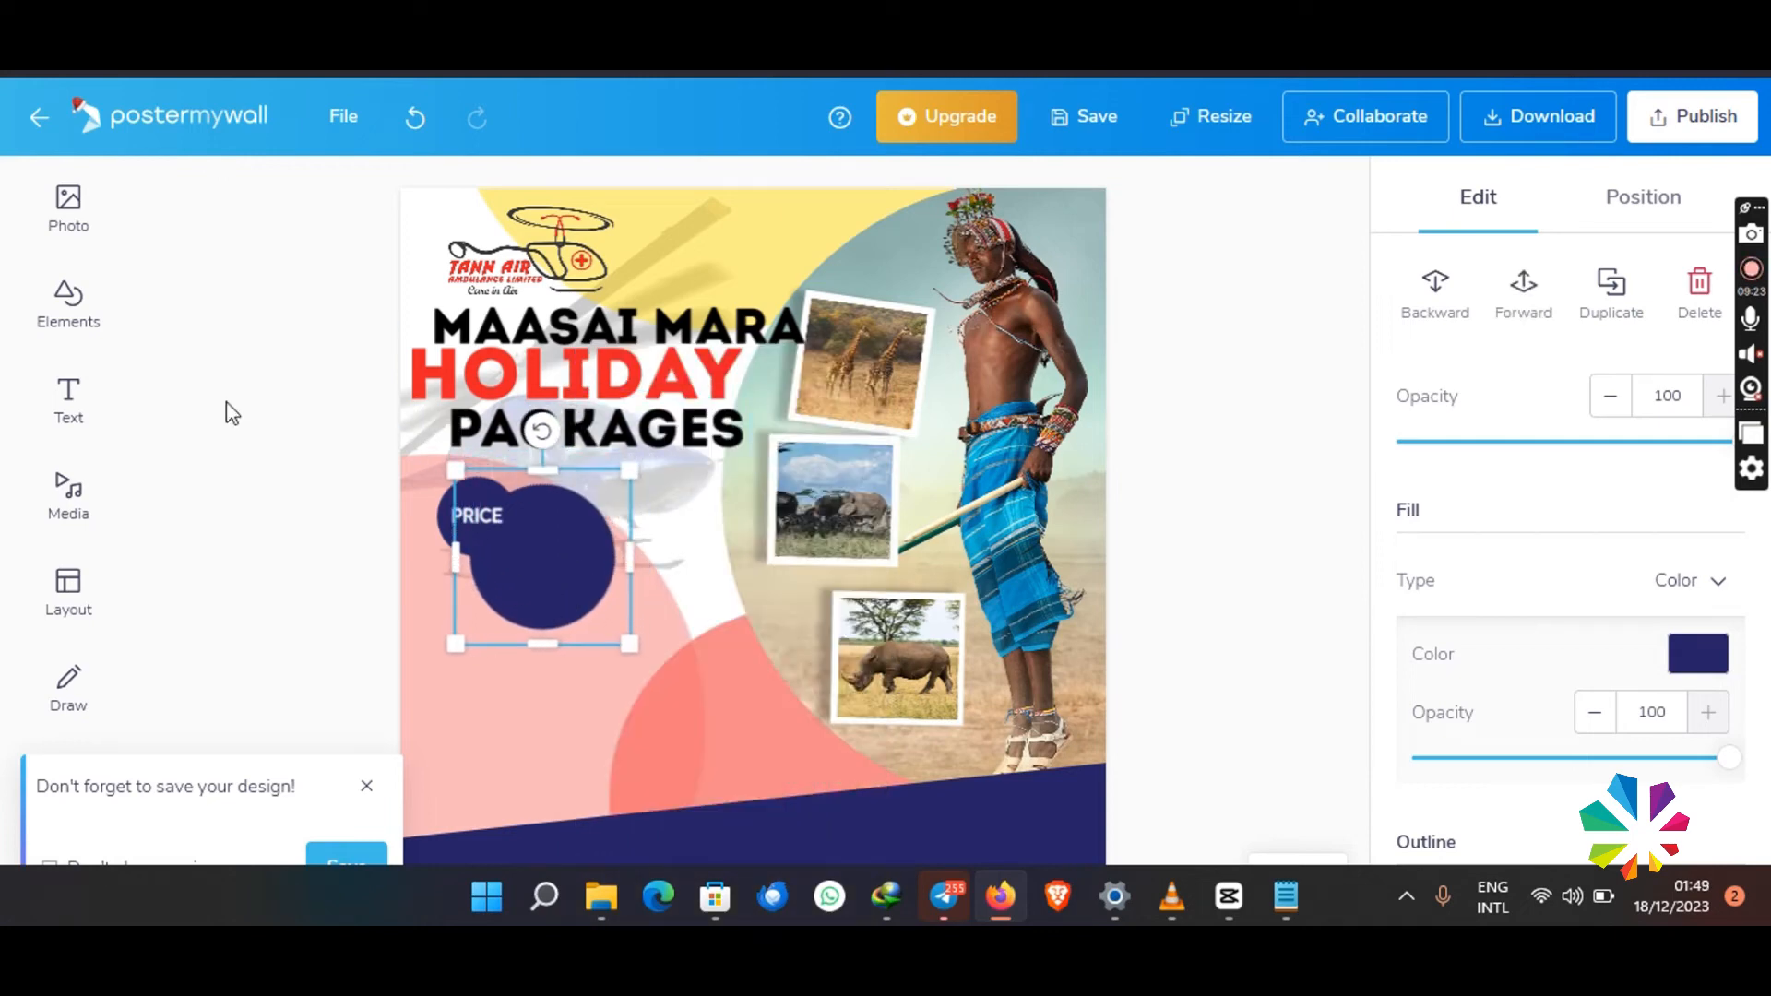
- Add the price text 990 over the large navy circle
{"action": "left_click", "coordinate": [66, 402]}
{"action": "left_click", "coordinate": [277, 403]}
{"action": "left_click_drag", "start_coordinate": [652, 333], "coordinate": [564, 572]}
{"action": "double_click", "coordinate": [612, 556]}
{"action": "key", "text": "BackSpace"}
{"action": "key", "text": "BackSpace"}
{"action": "key", "text": "BackSpace"}
{"action": "key", "text": "BackSpace"}
{"action": "key", "text": "BackSpace"}
{"action": "key", "text": "BackSpace"}
{"action": "key", "text": "BackSpace"}
{"action": "key", "text": "BackSpace"}
{"action": "key", "text": "BackSpace"}
{"action": "key", "text": "BackSpace"}
{"action": "key", "text": "BackSpace"}
{"action": "key", "text": "BackSpace"}
{"action": "key", "text": "BackSpace"}
{"action": "left_click", "coordinate": [574, 678]}
- Fit the 990 text inside the large circle at size 95 with a slight counterclockwise tilt
{"action": "left_click_drag", "start_coordinate": [815, 588], "coordinate": [634, 497]}
{"action": "left_click_drag", "start_coordinate": [559, 547], "coordinate": [542, 561]}
{"action": "left_click_drag", "start_coordinate": [547, 475], "coordinate": [530, 477]}
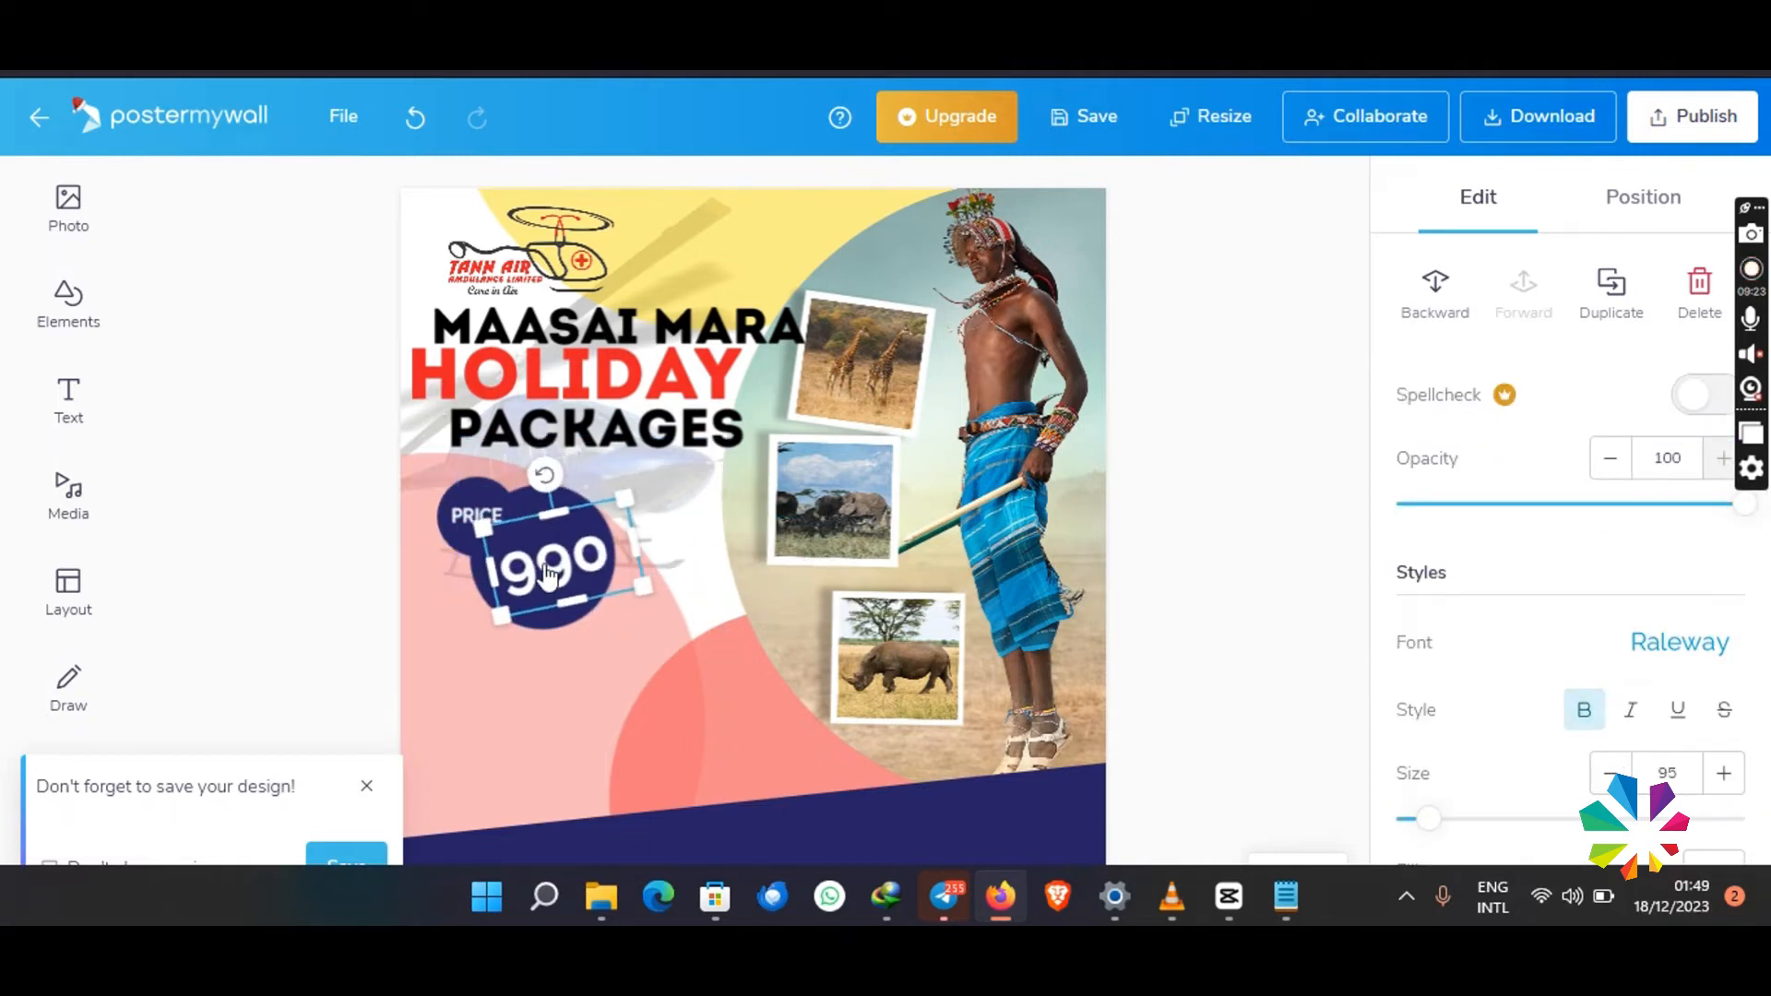
{"action": "left_click_drag", "start_coordinate": [532, 565], "coordinate": [527, 556]}
{"action": "left_click", "coordinate": [363, 474]}
- Duplicate the PRICE text, change the copy to USD, and place it beneath the last digit of 990 with a matching tilt
{"action": "left_click", "coordinate": [471, 521]}
{"action": "right_click", "coordinate": [468, 523]}
{"action": "left_click", "coordinate": [555, 600]}
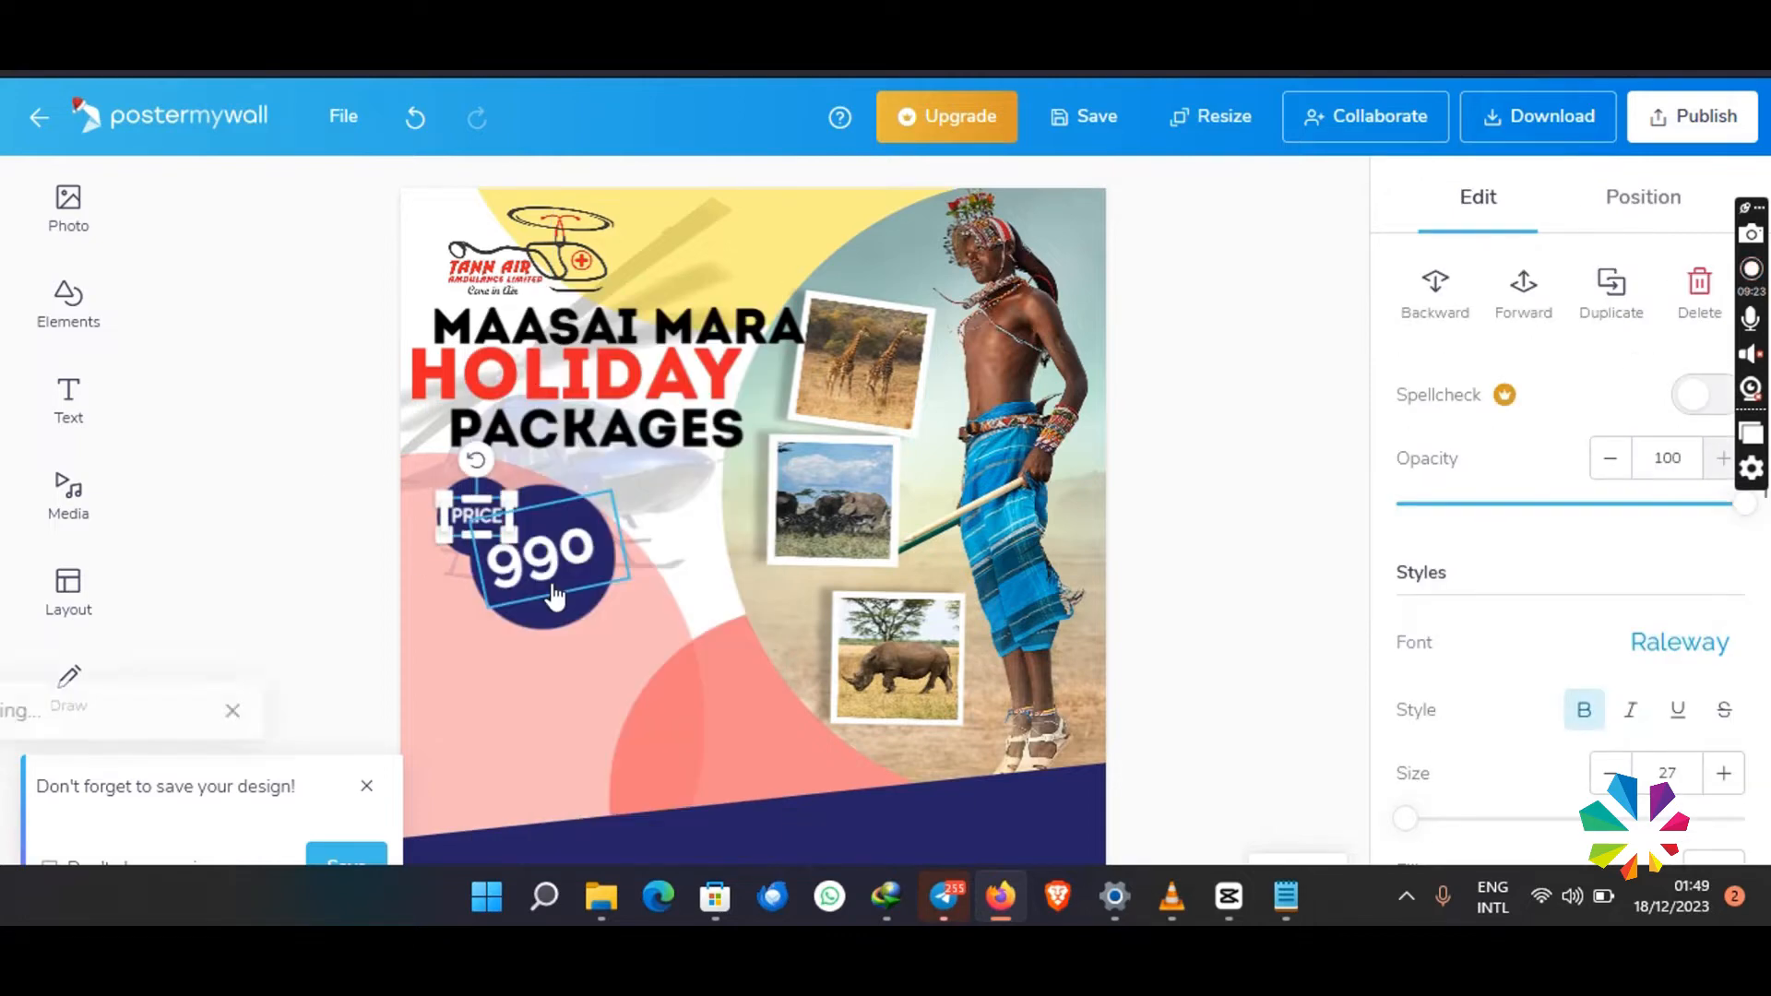
{"action": "left_click_drag", "start_coordinate": [483, 535], "coordinate": [544, 552]}
{"action": "left_click", "coordinate": [560, 584]}
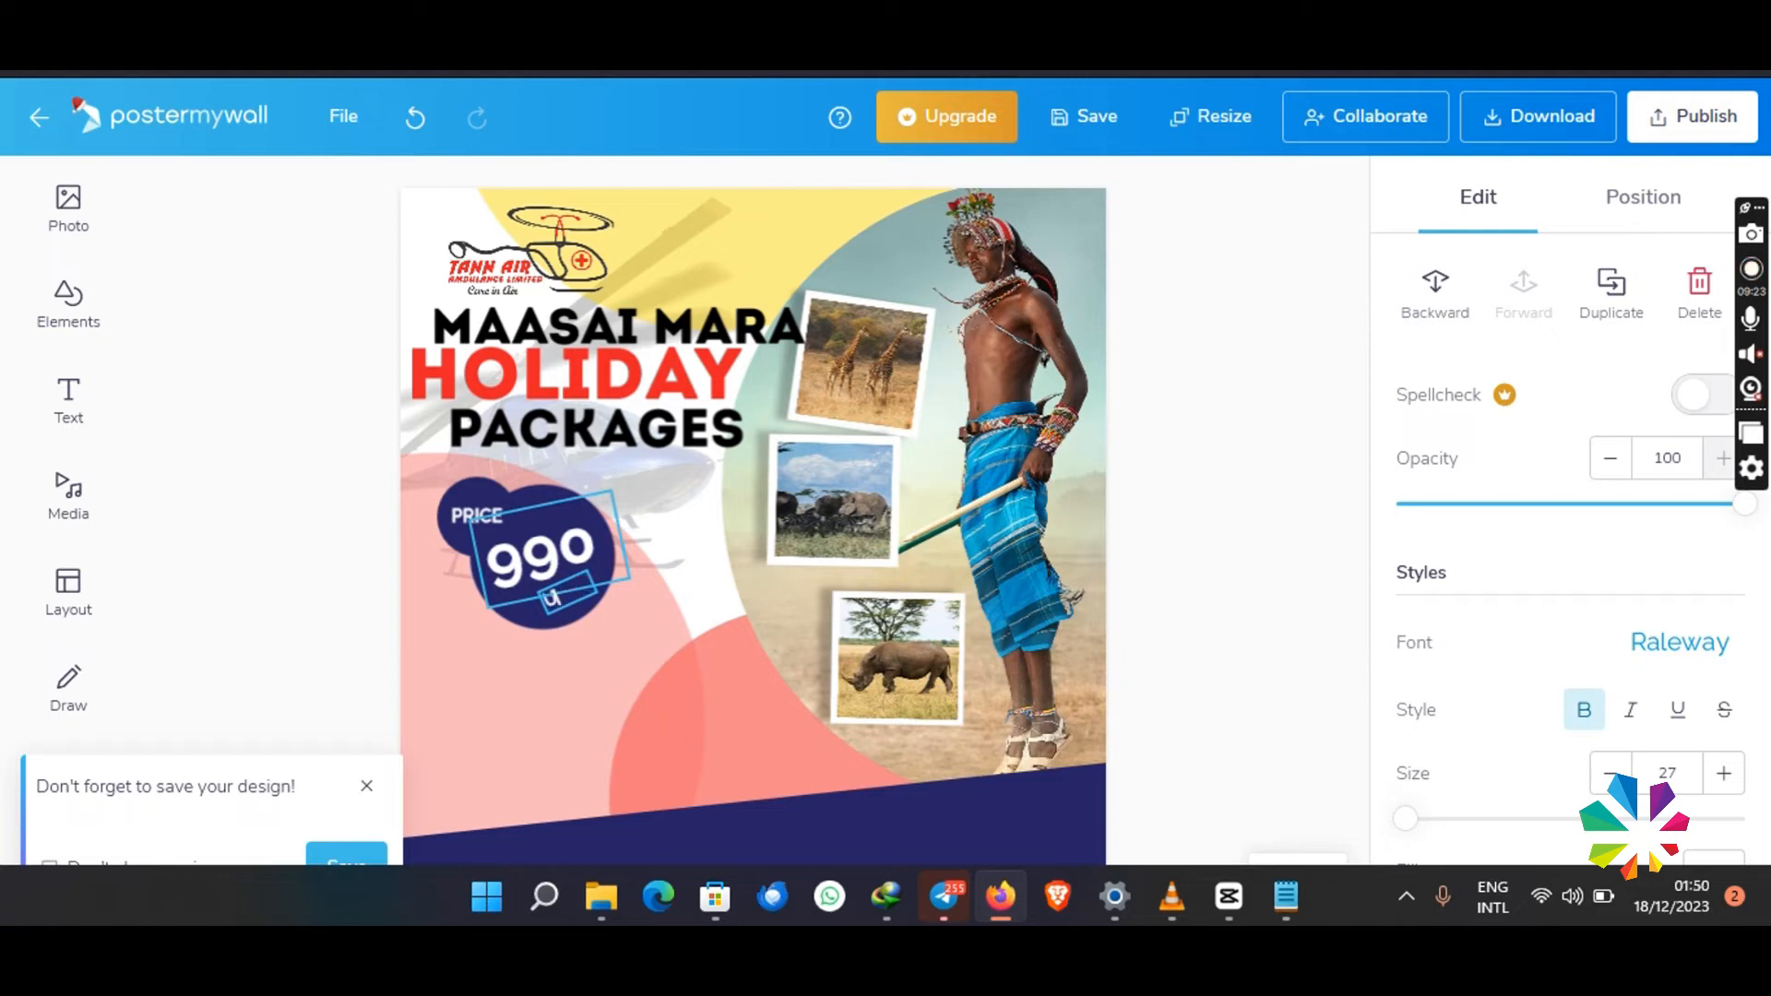
{"action": "left_click", "coordinate": [1338, 743]}
{"action": "left_click_drag", "start_coordinate": [561, 593], "coordinate": [573, 541]}
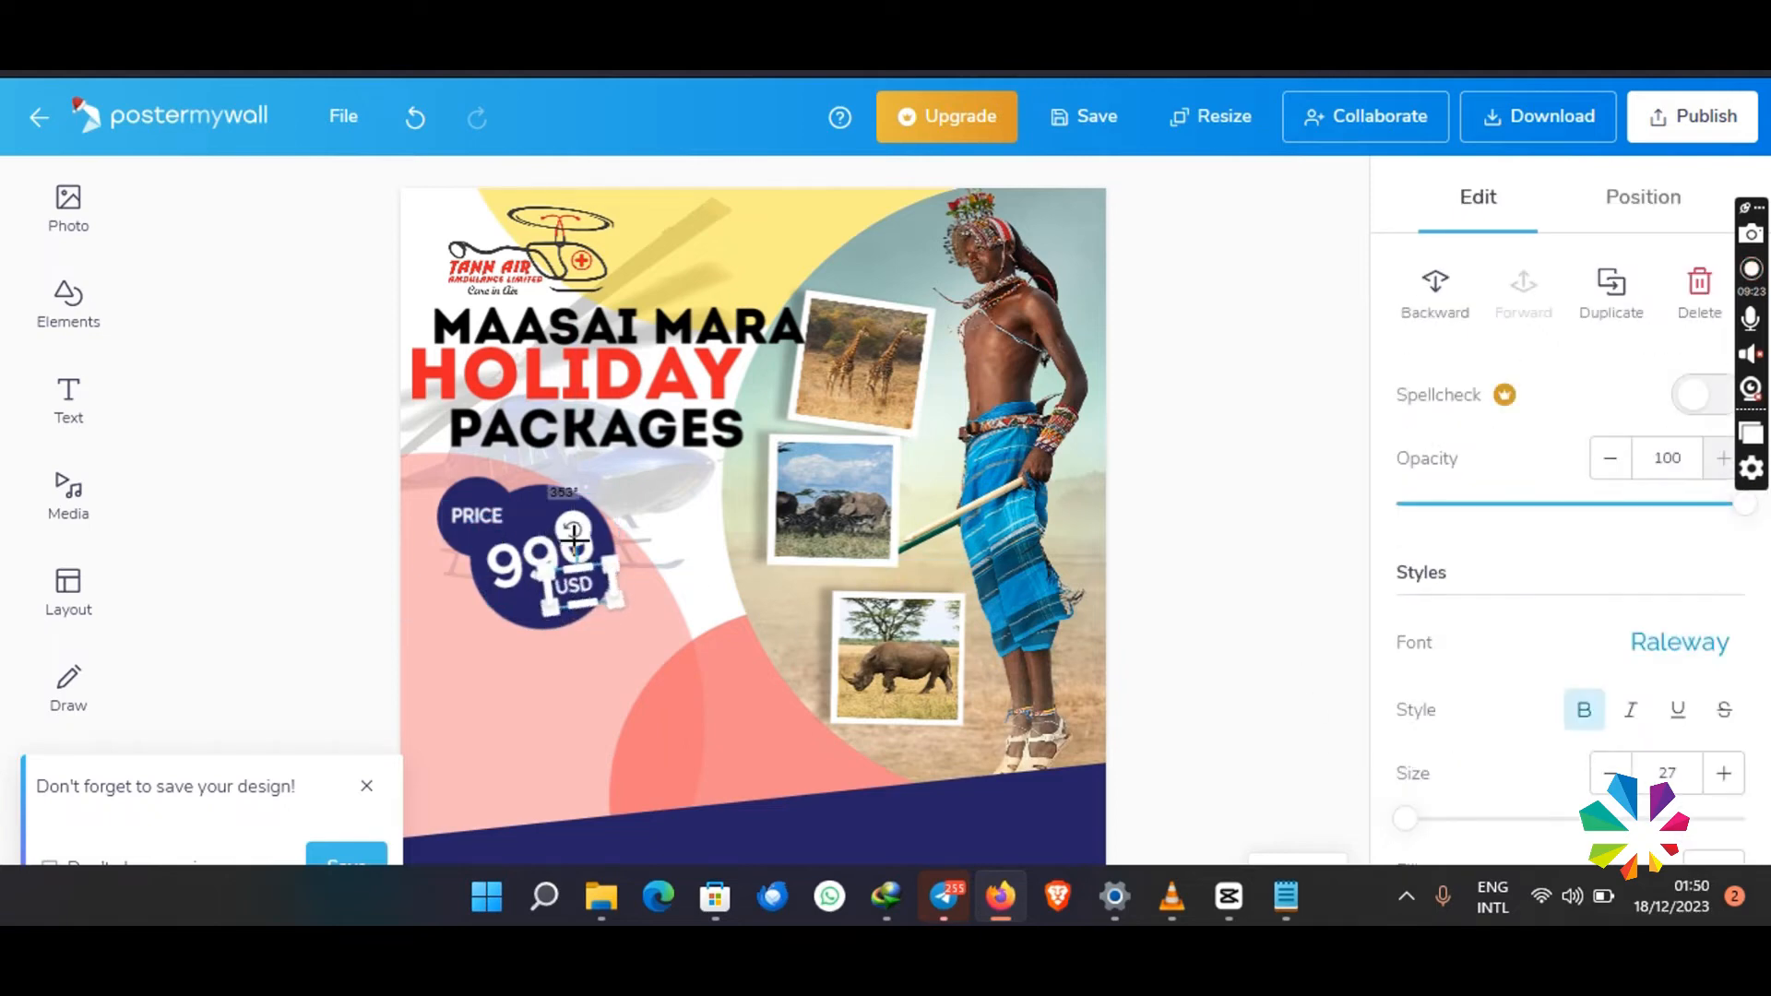
{"action": "left_click", "coordinate": [1164, 616]}
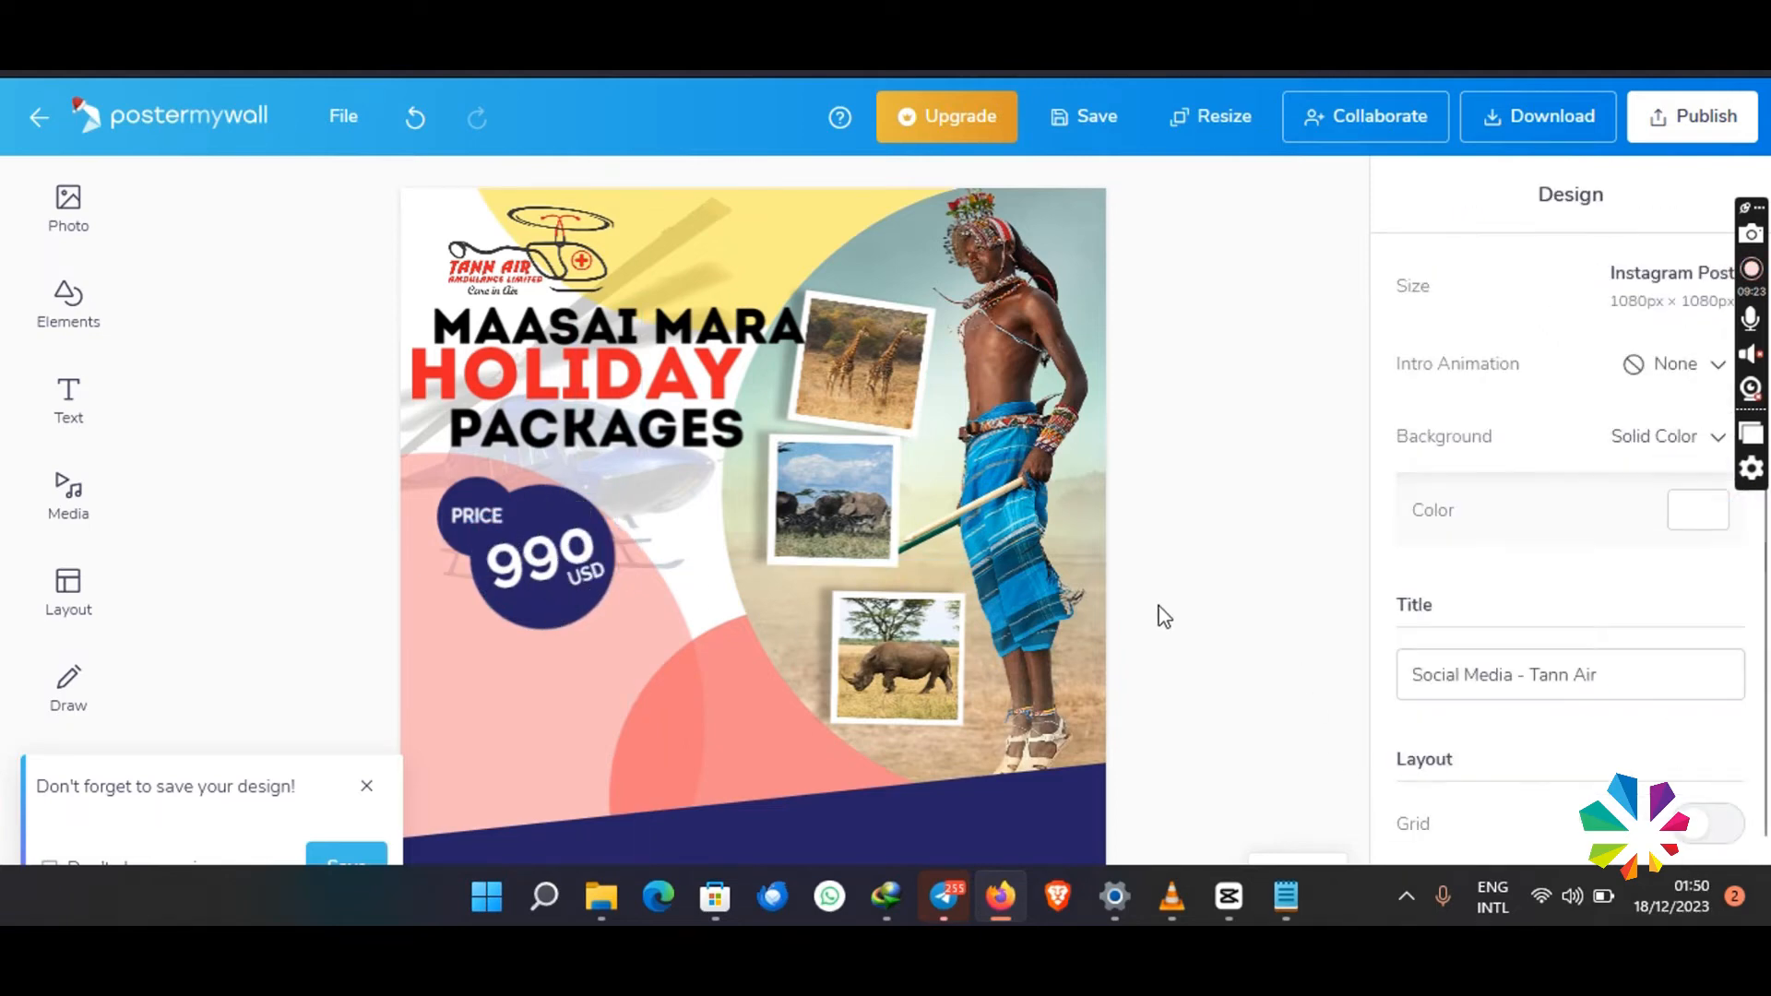
- Recolour the large circle behind 990 to the design's red, EB2028
{"action": "left_click", "coordinate": [517, 621]}
{"action": "left_click", "coordinate": [1695, 719]}
{"action": "scroll", "coordinate": [1550, 704], "scroll_direction": "down", "scroll_amount": 2}
{"action": "left_click", "coordinate": [1546, 789]}
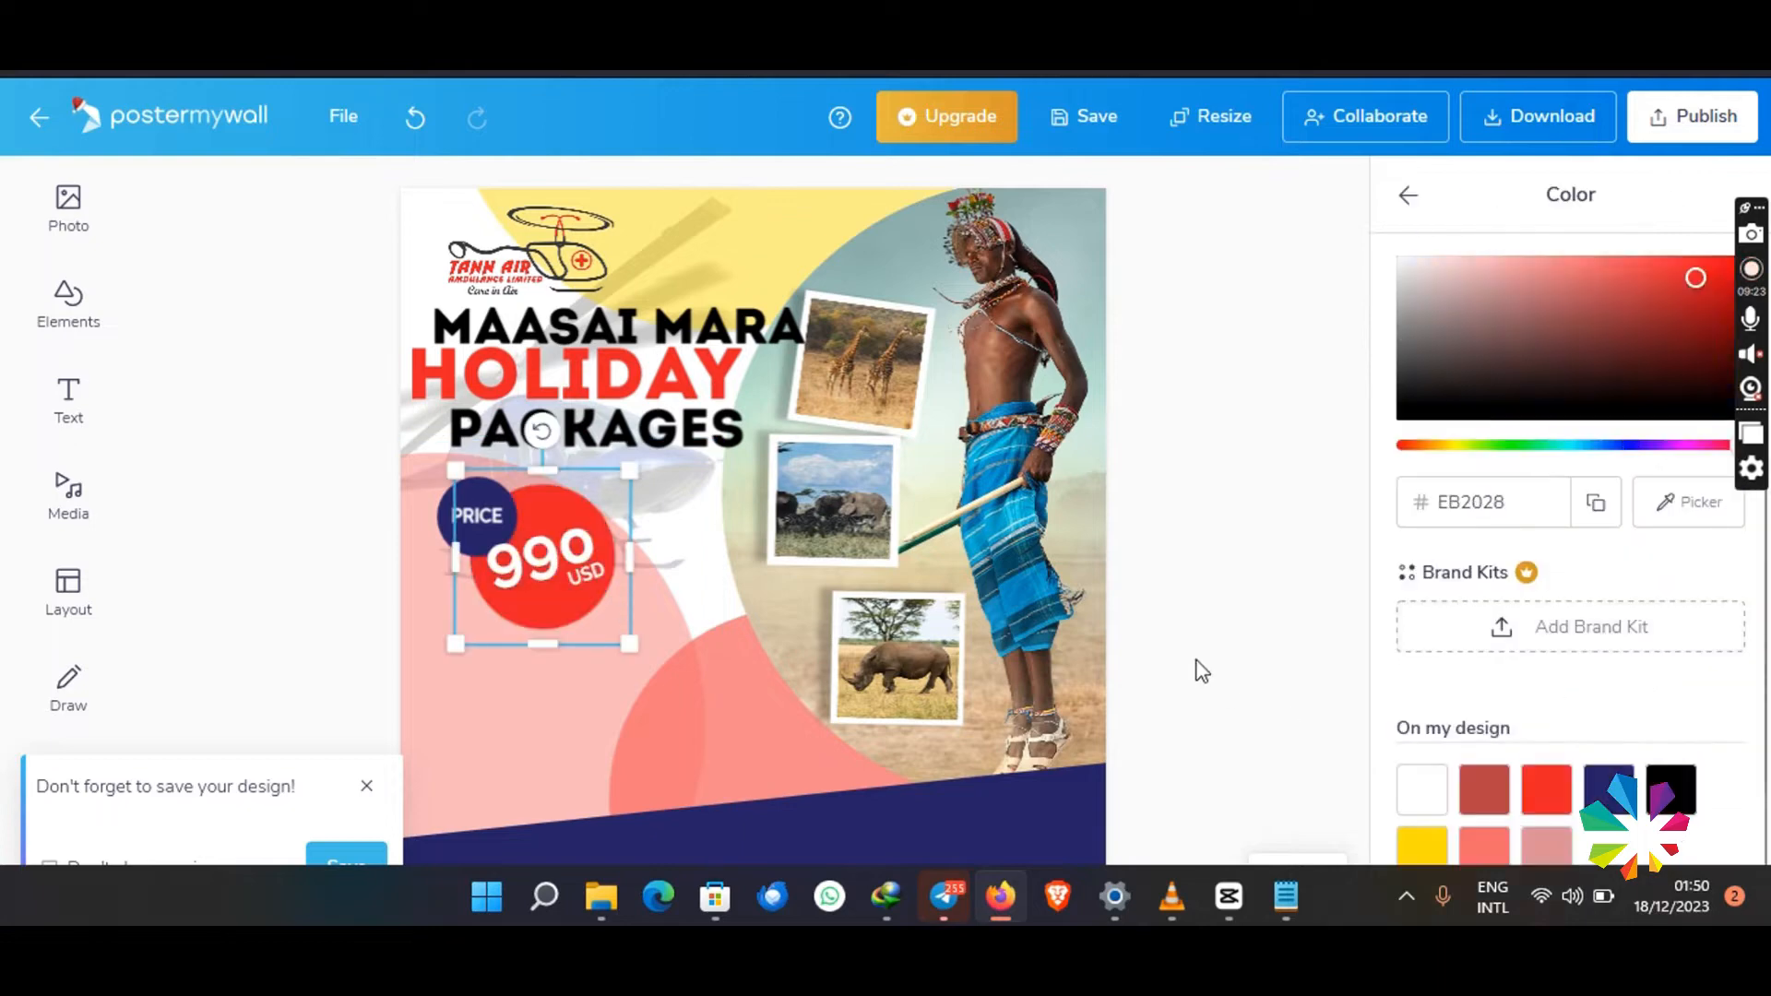
{"action": "left_click", "coordinate": [1198, 672]}
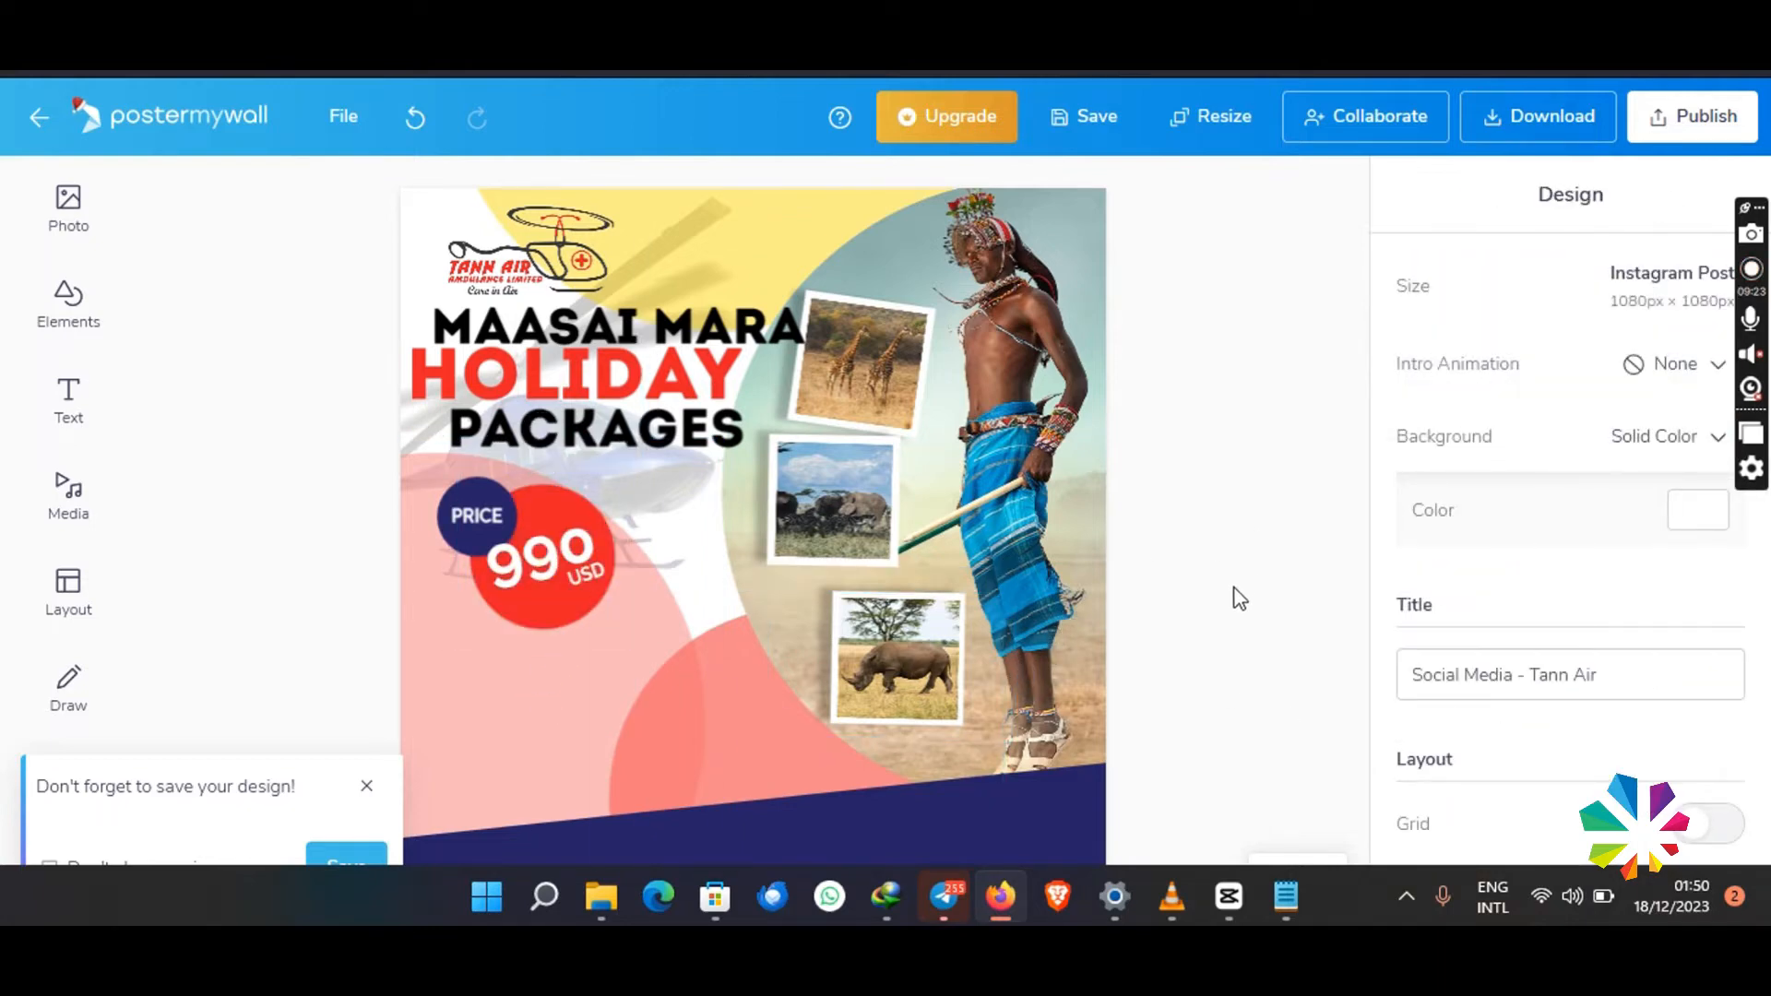
- Duplicate the MAASAI MARA text, place the copy below the price badge at about 20, 671, and change its wording to INCLUSIVE
{"action": "right_click", "coordinate": [542, 318]}
{"action": "left_click", "coordinate": [604, 434]}
{"action": "left_click_drag", "start_coordinate": [579, 340], "coordinate": [574, 678]}
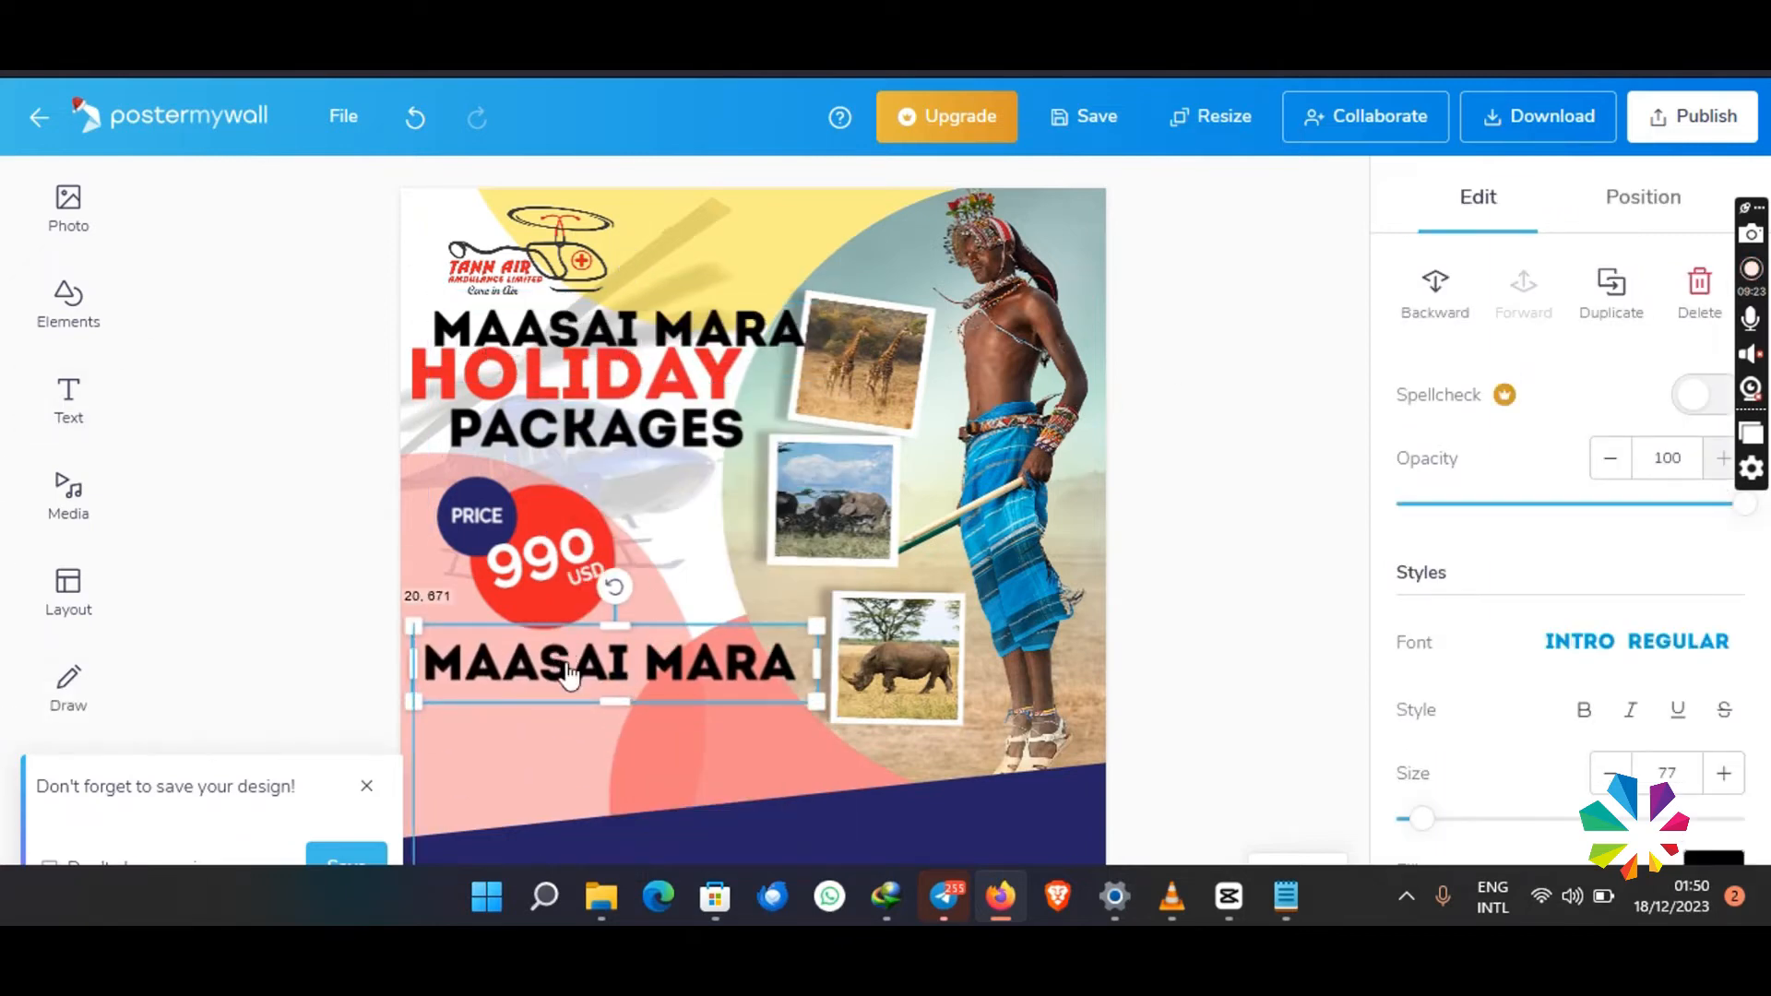
{"action": "double_click", "coordinate": [574, 673]}
{"action": "key", "text": "ctrl+a"}
{"action": "type", "text": "INCLUSIVE"}
{"action": "left_click", "coordinate": [802, 645]}
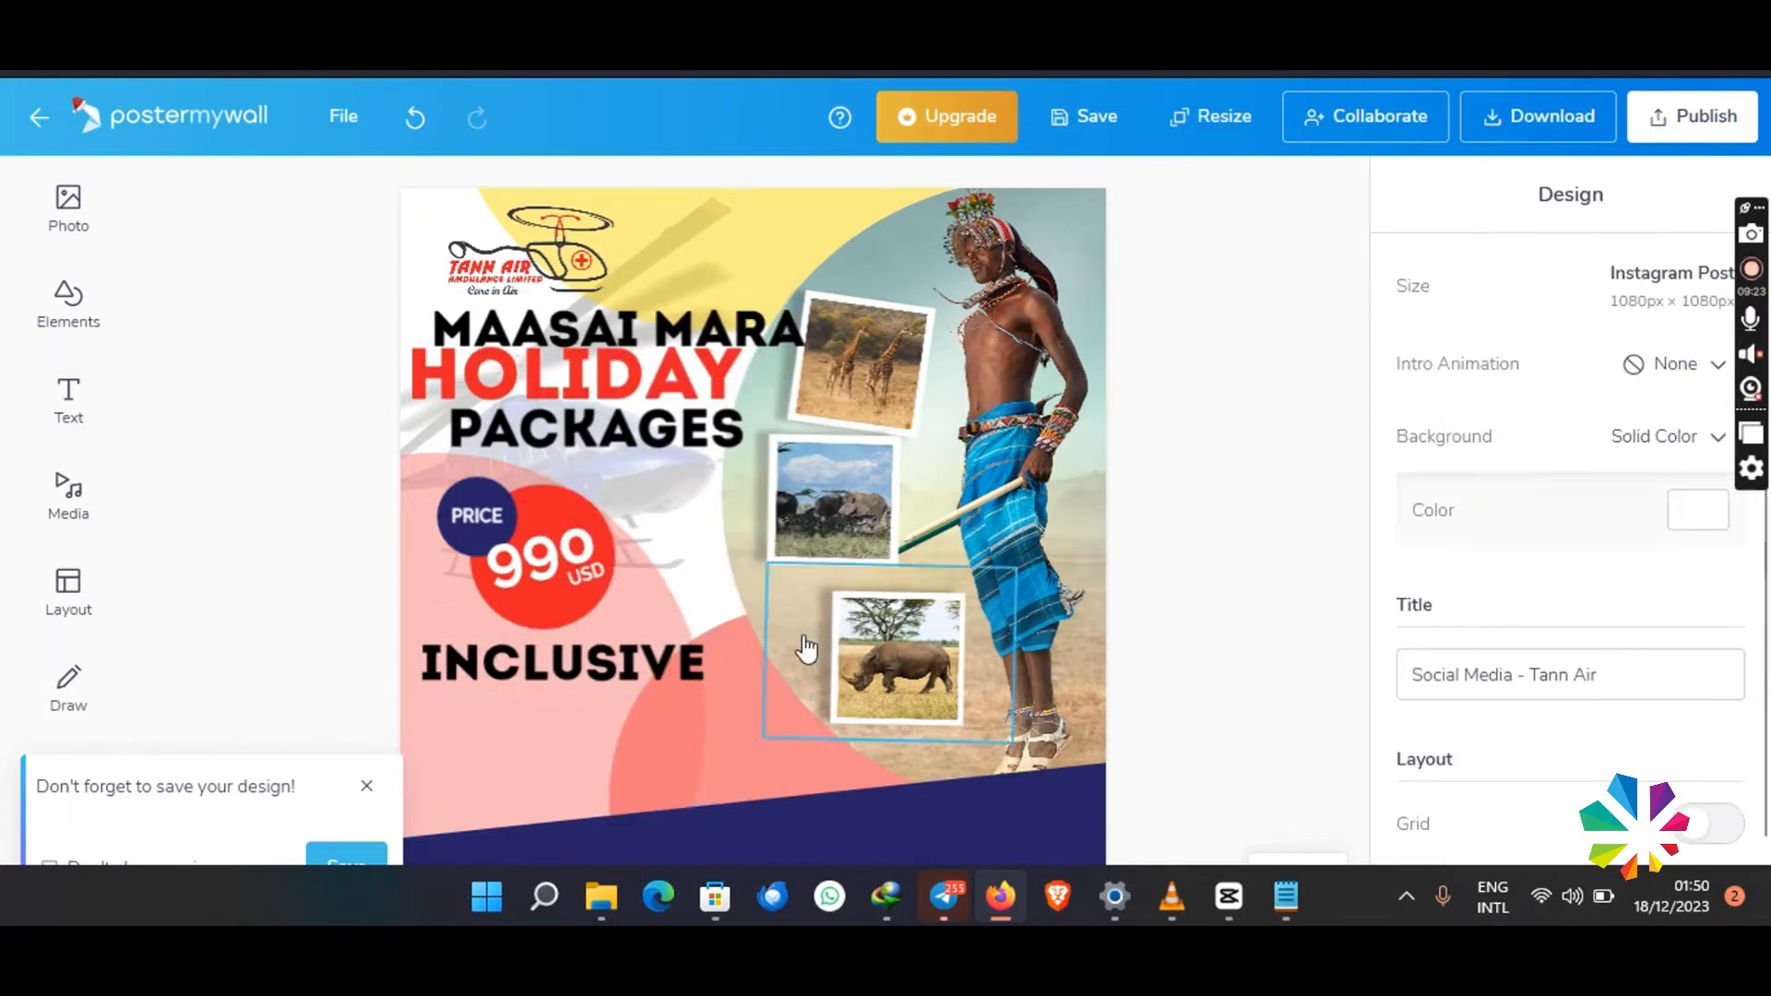
- Scale down the INCLUSIVE text and place it just beneath the red price circle
{"action": "left_click", "coordinate": [731, 677]}
{"action": "left_click_drag", "start_coordinate": [811, 694], "coordinate": [536, 652]}
{"action": "left_click", "coordinate": [533, 669]}
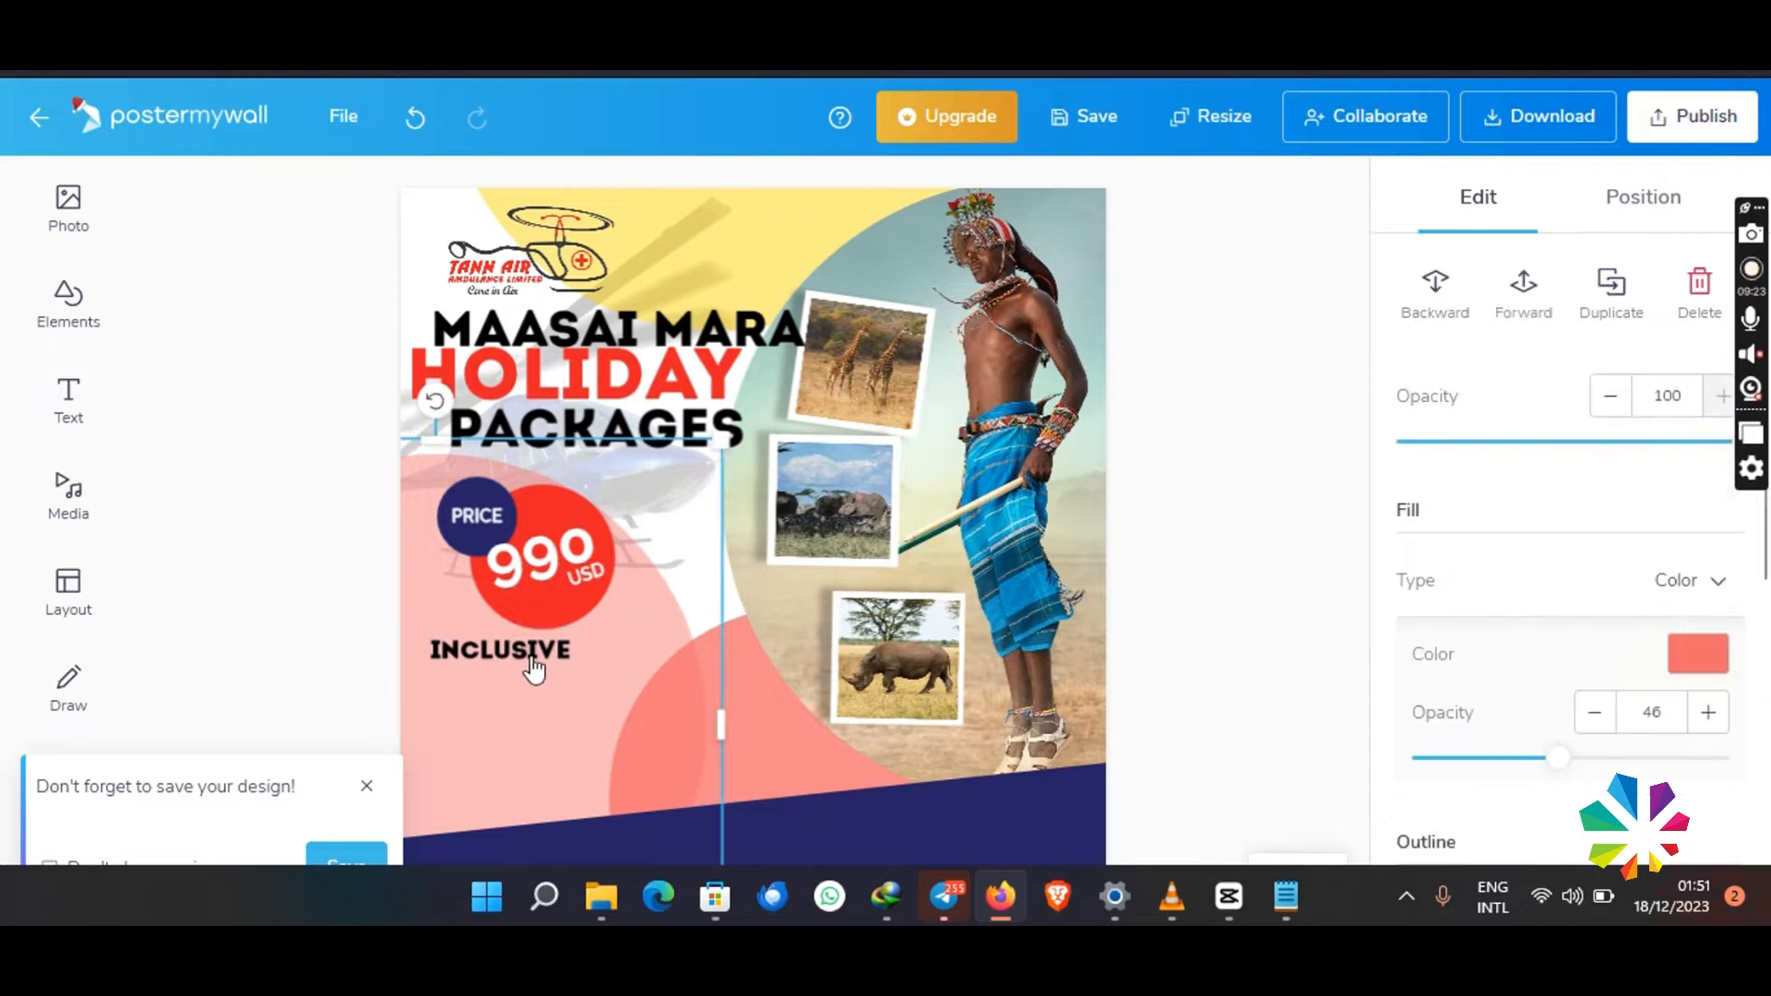
- Duplicate the PRICE text, place the copy just beneath INCLUSIVE, and recolour it black
{"action": "left_click", "coordinate": [478, 517]}
{"action": "right_click", "coordinate": [478, 517]}
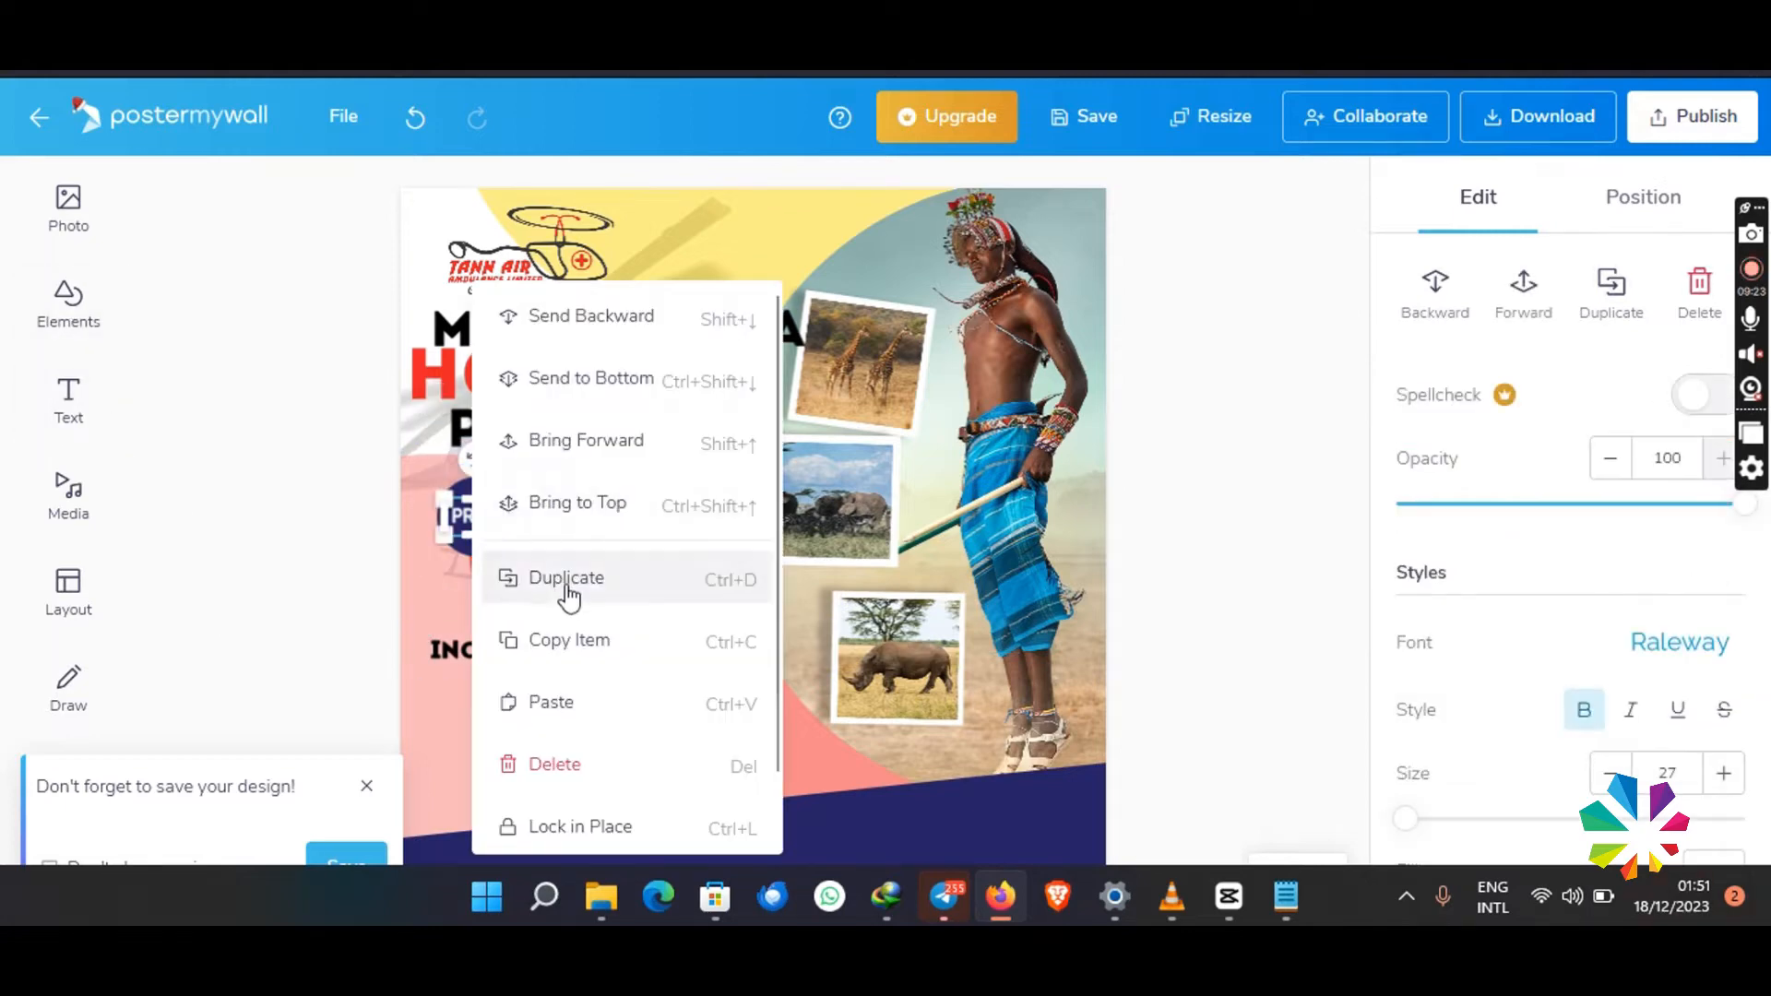
{"action": "left_click", "coordinate": [574, 585]}
{"action": "left_click_drag", "start_coordinate": [484, 521], "coordinate": [462, 674]}
{"action": "double_click", "coordinate": [462, 676]}
{"action": "left_click", "coordinate": [1713, 857]}
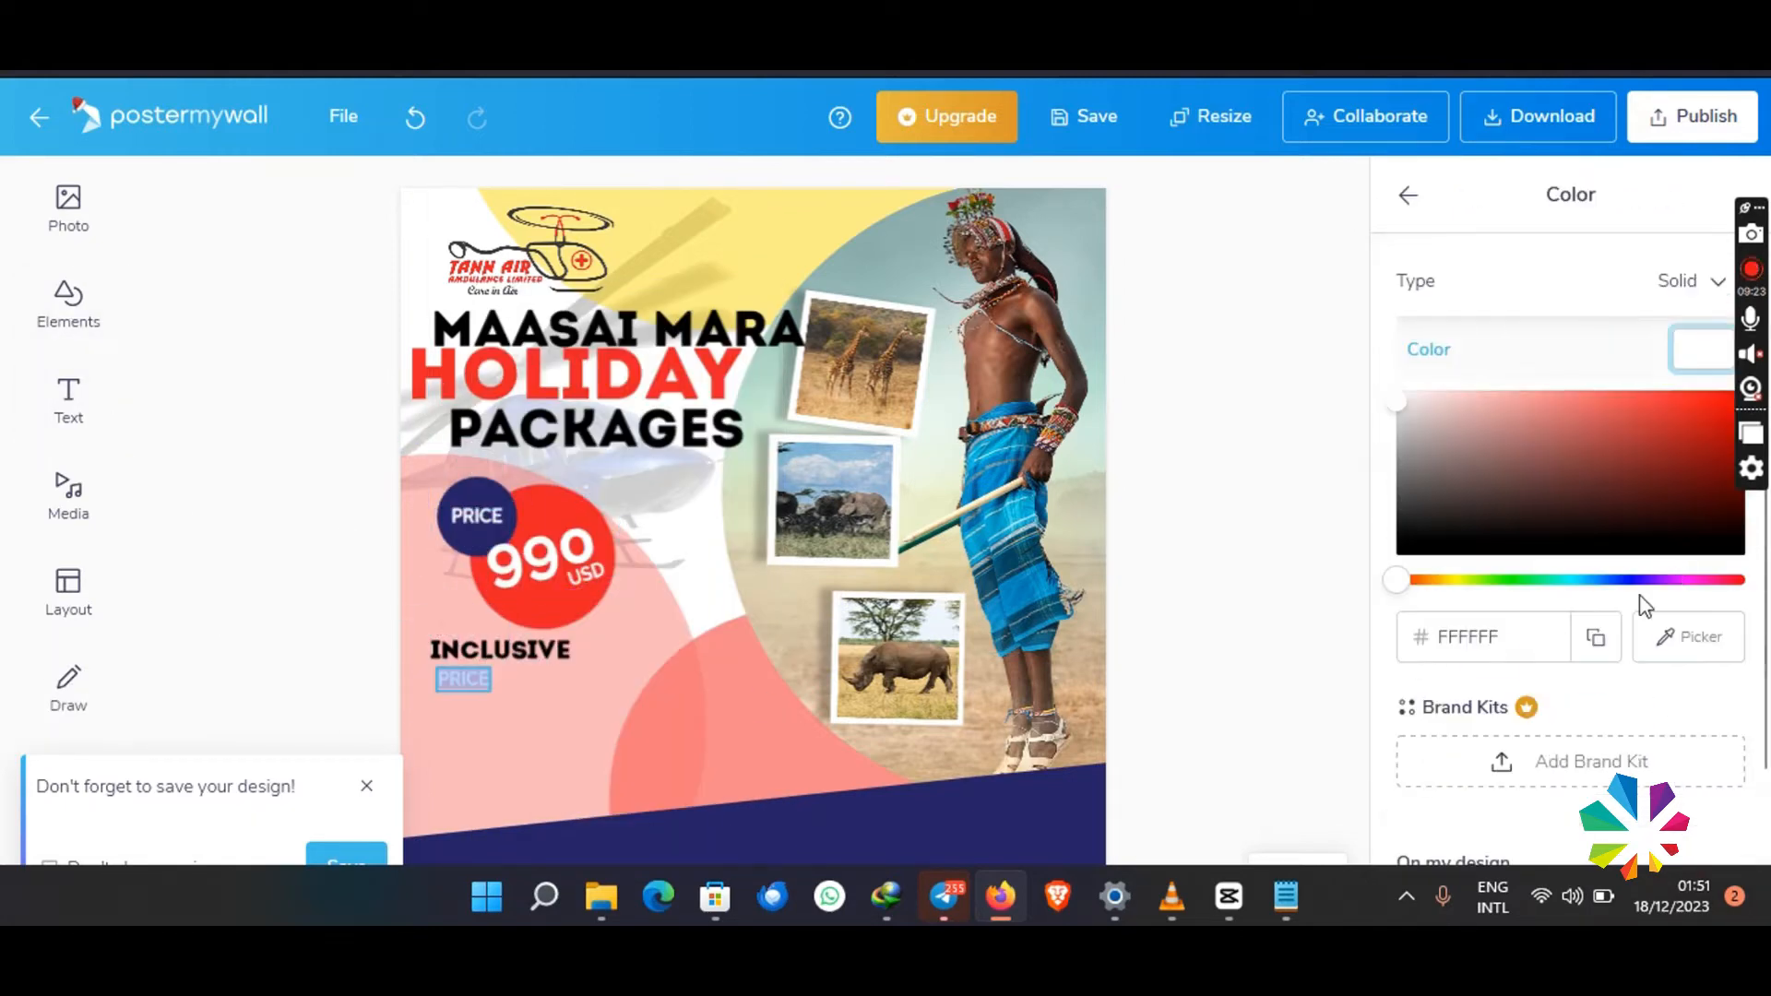
{"action": "left_click", "coordinate": [1397, 552]}
- Change the copy's wording to "1 Day air trip from Nairobi to Maasai Mara Park and Back", widen it to two lines, and align it under INCLUSIVE
{"action": "left_click", "coordinate": [470, 678]}
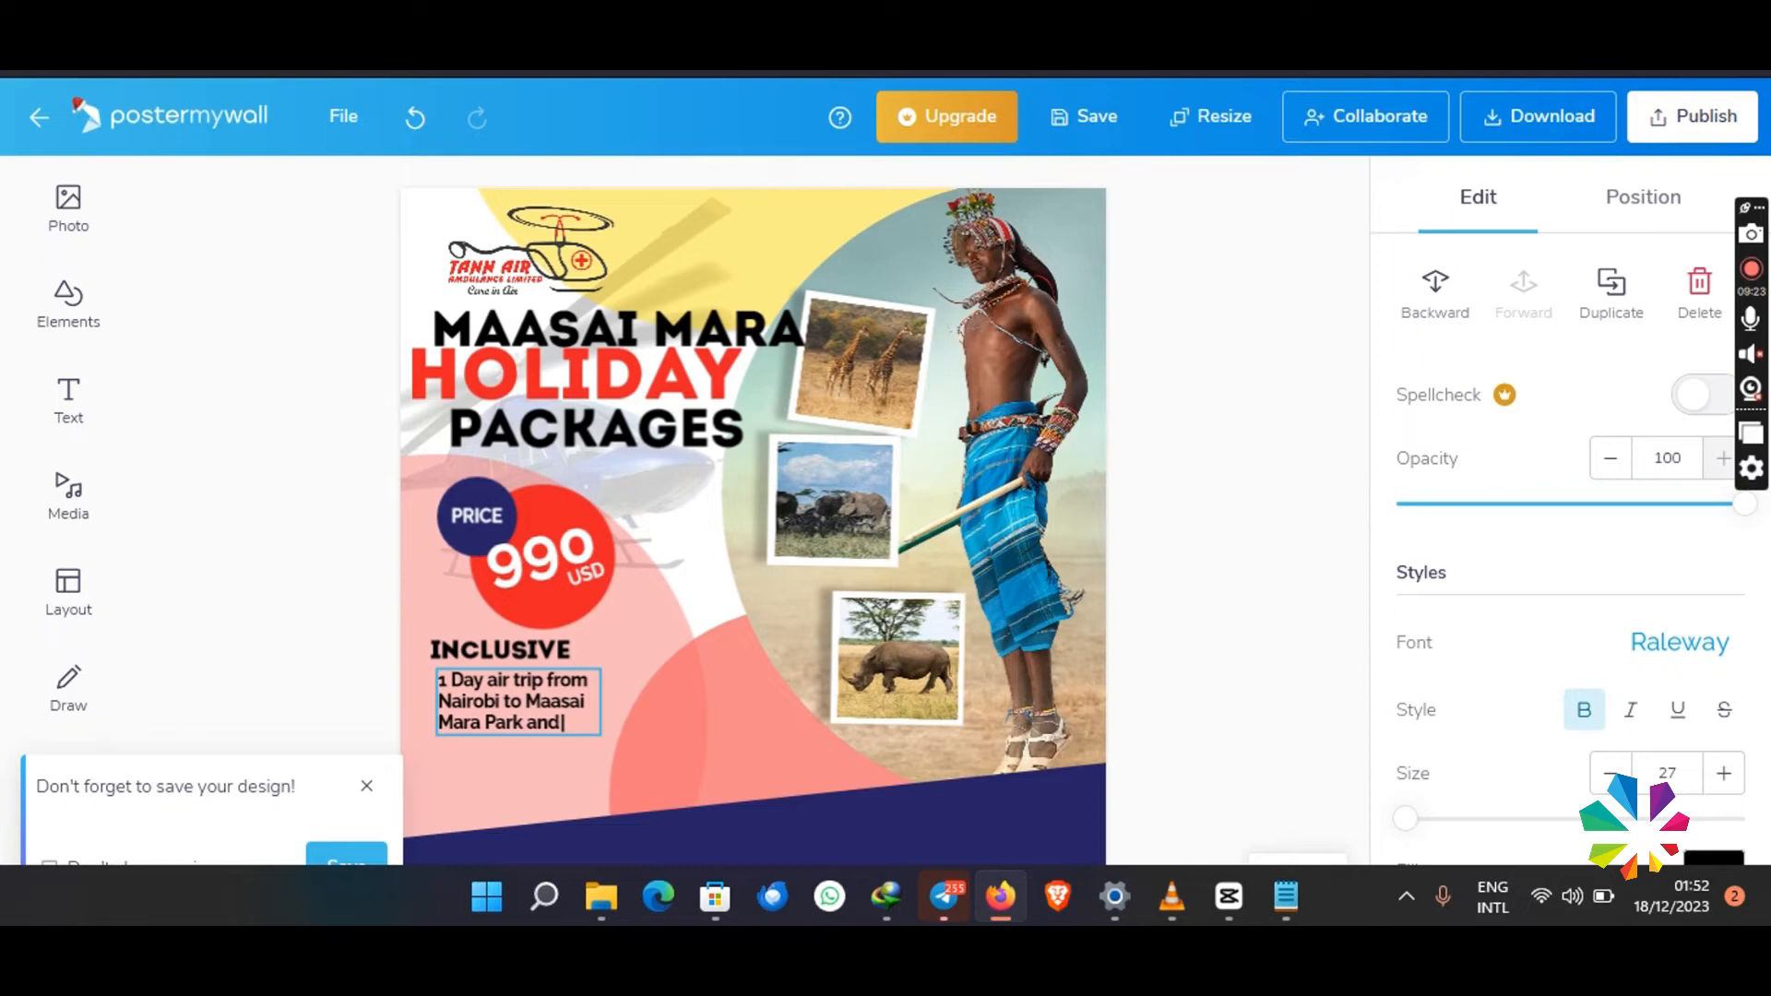
{"action": "left_click", "coordinate": [652, 692]}
{"action": "left_click", "coordinate": [581, 708]}
{"action": "left_click_drag", "start_coordinate": [609, 712], "coordinate": [802, 692]}
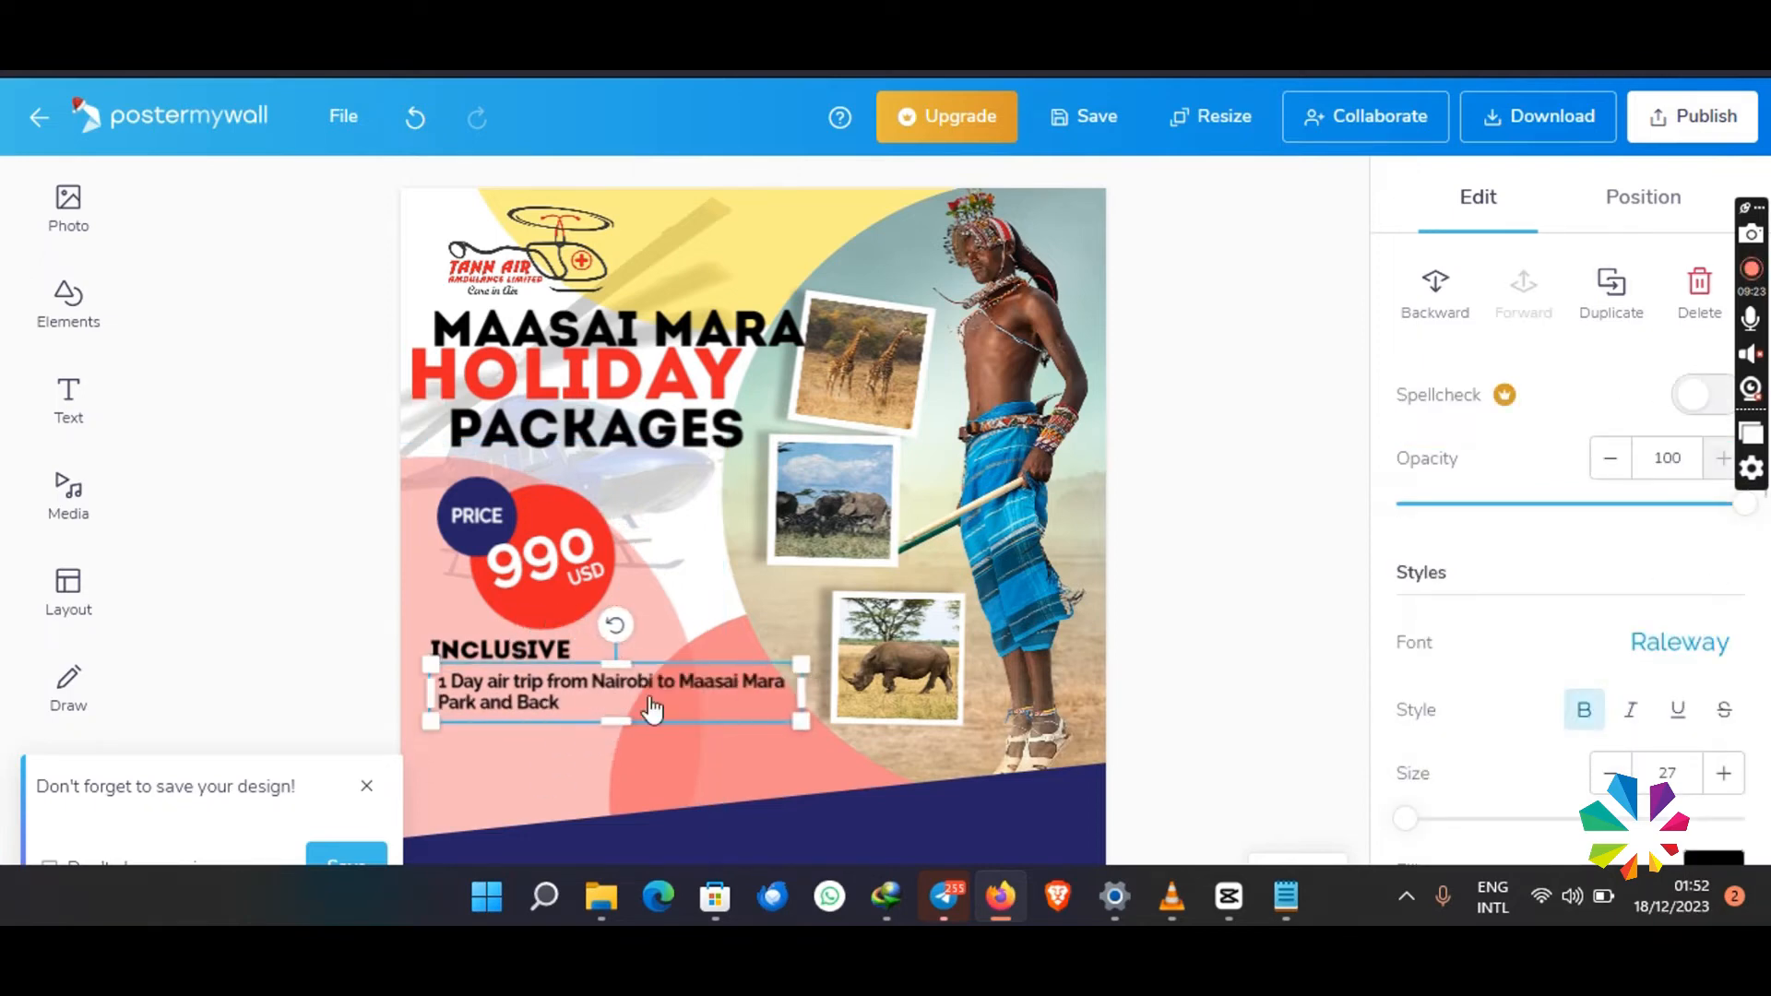
{"action": "left_click_drag", "start_coordinate": [560, 695], "coordinate": [552, 691]}
- Recolour the INCLUSIVE heading to the design's dark blue, 262266
{"action": "left_click", "coordinate": [544, 651]}
{"action": "scroll", "coordinate": [1661, 683], "scroll_direction": "down", "scroll_amount": 2}
{"action": "left_click", "coordinate": [1712, 710]}
{"action": "left_click", "coordinate": [1485, 791]}
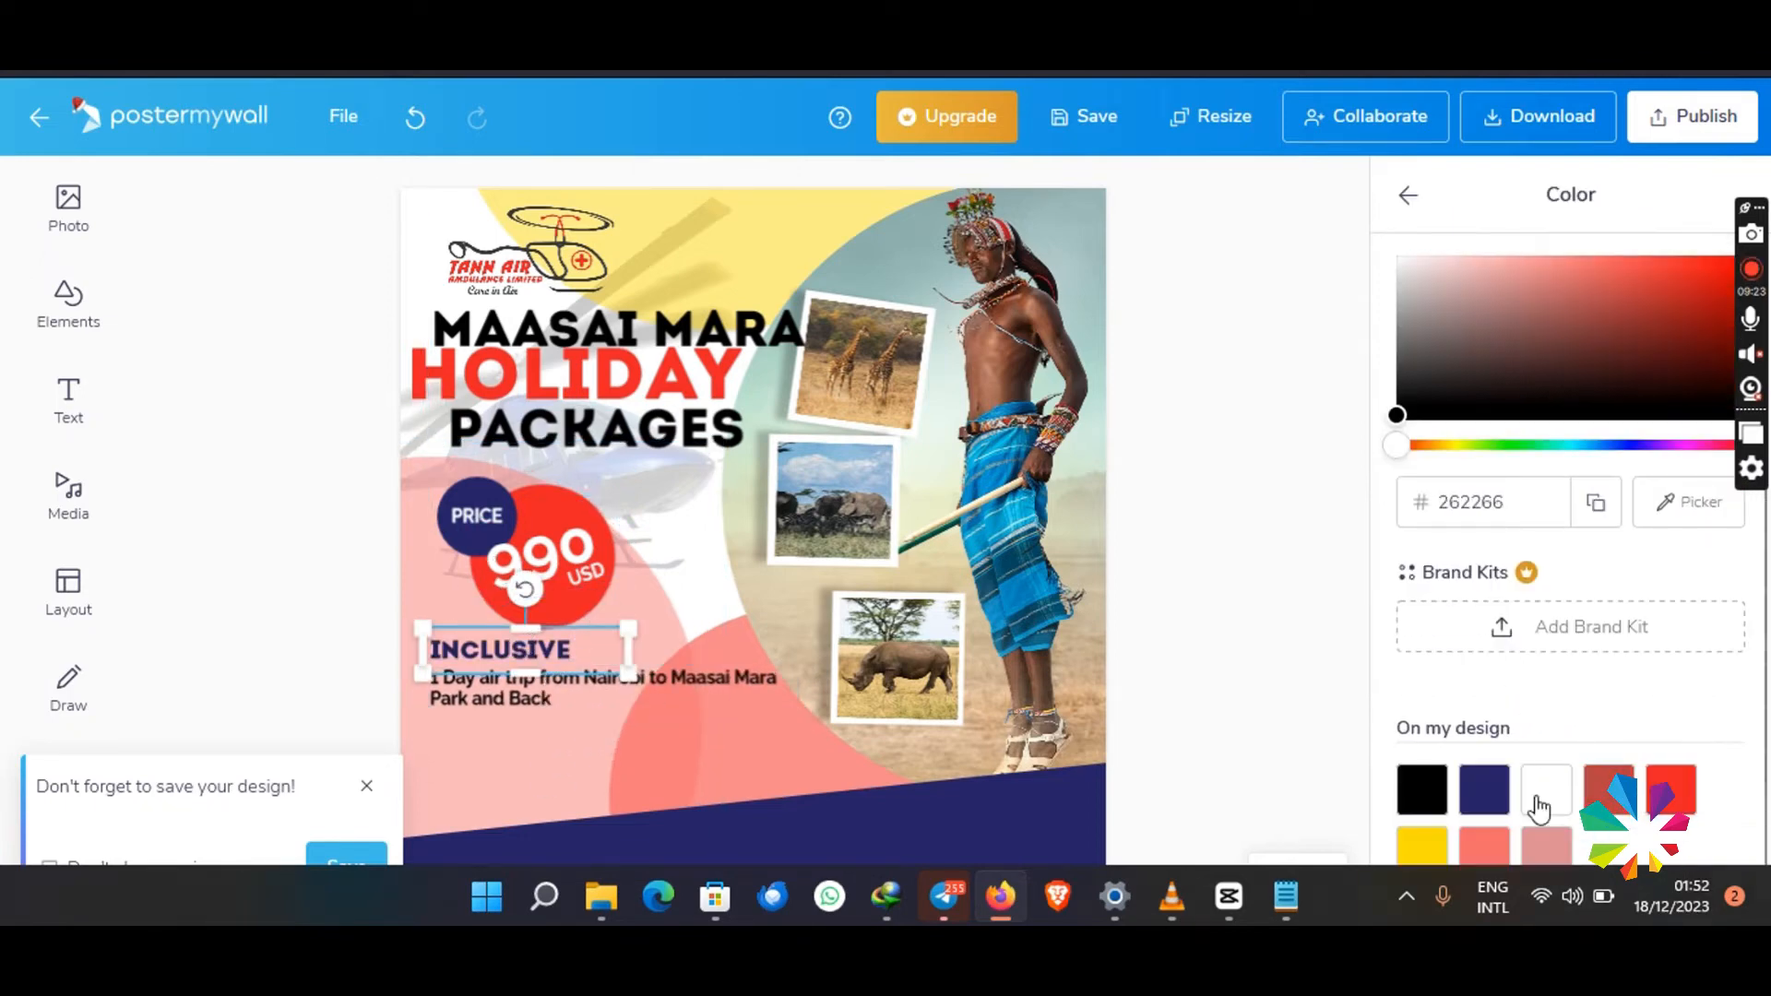
- Duplicate the INCLUSIVE heading together with its description, place the copies directly below, and change the copied heading to EXCLUSIVE
{"action": "left_click", "coordinate": [469, 705], "text": "shift"}
{"action": "right_click", "coordinate": [460, 671]}
{"action": "left_click", "coordinate": [554, 380]}
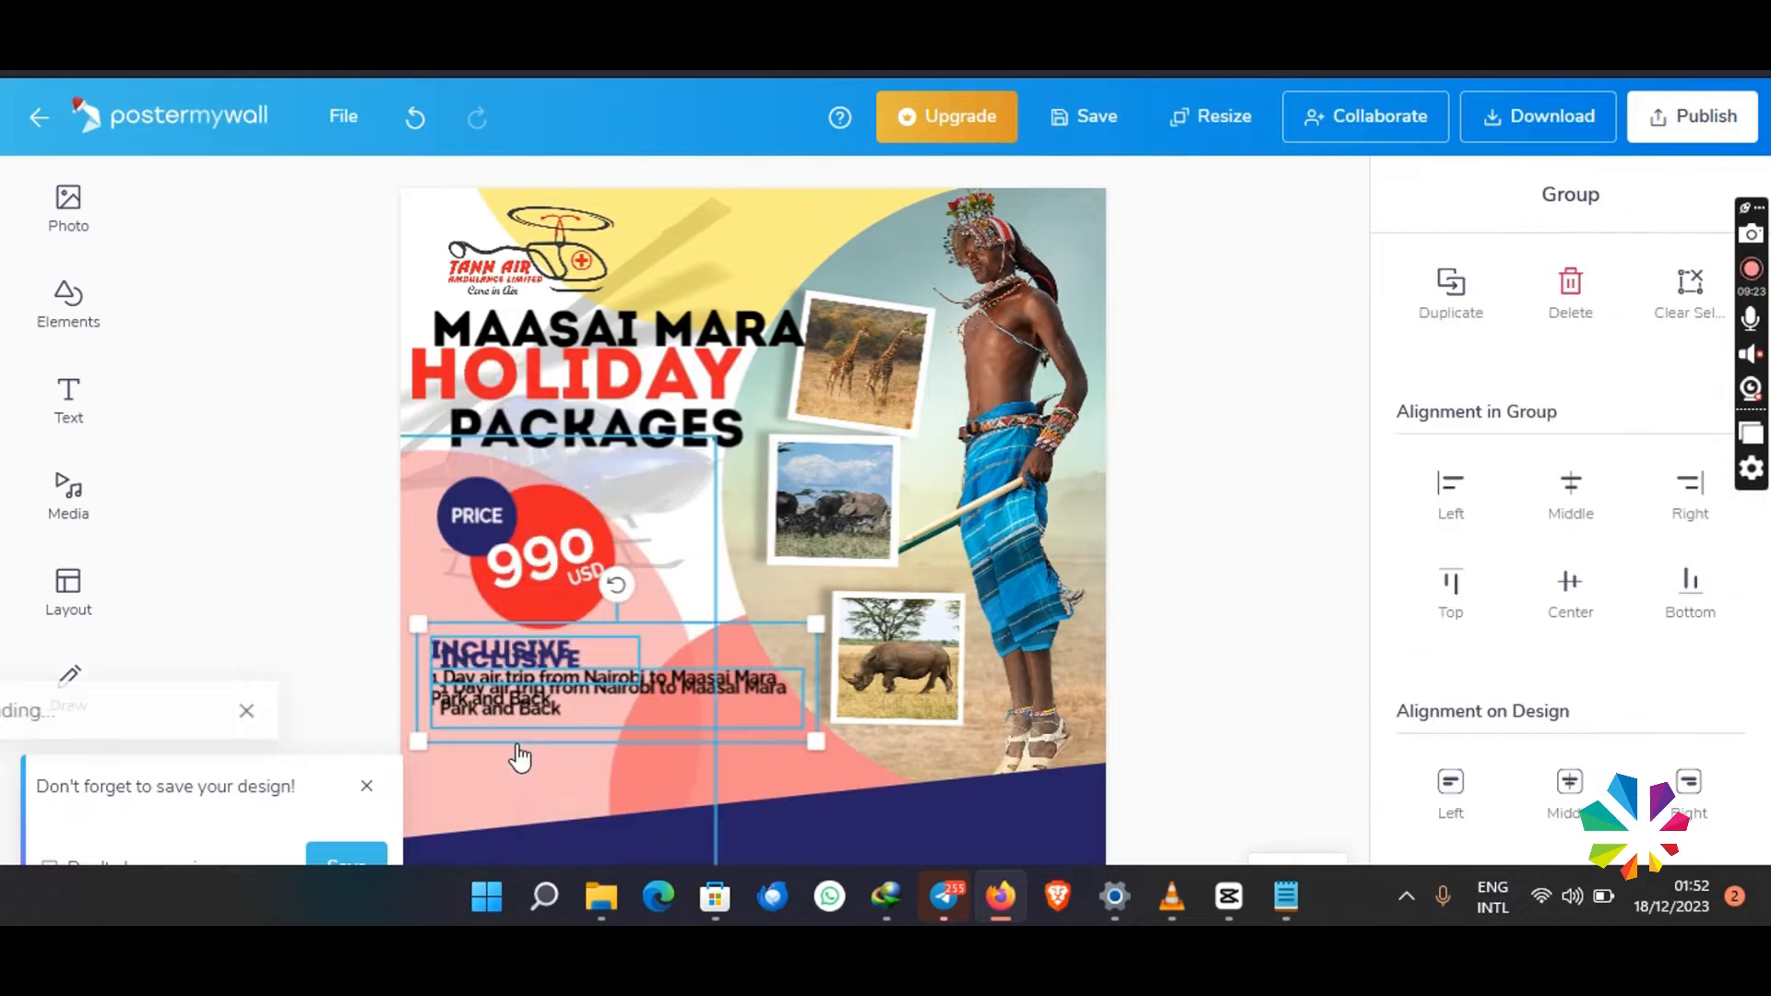
{"action": "left_click_drag", "start_coordinate": [505, 659], "coordinate": [494, 725]}
{"action": "double_click", "coordinate": [464, 726]}
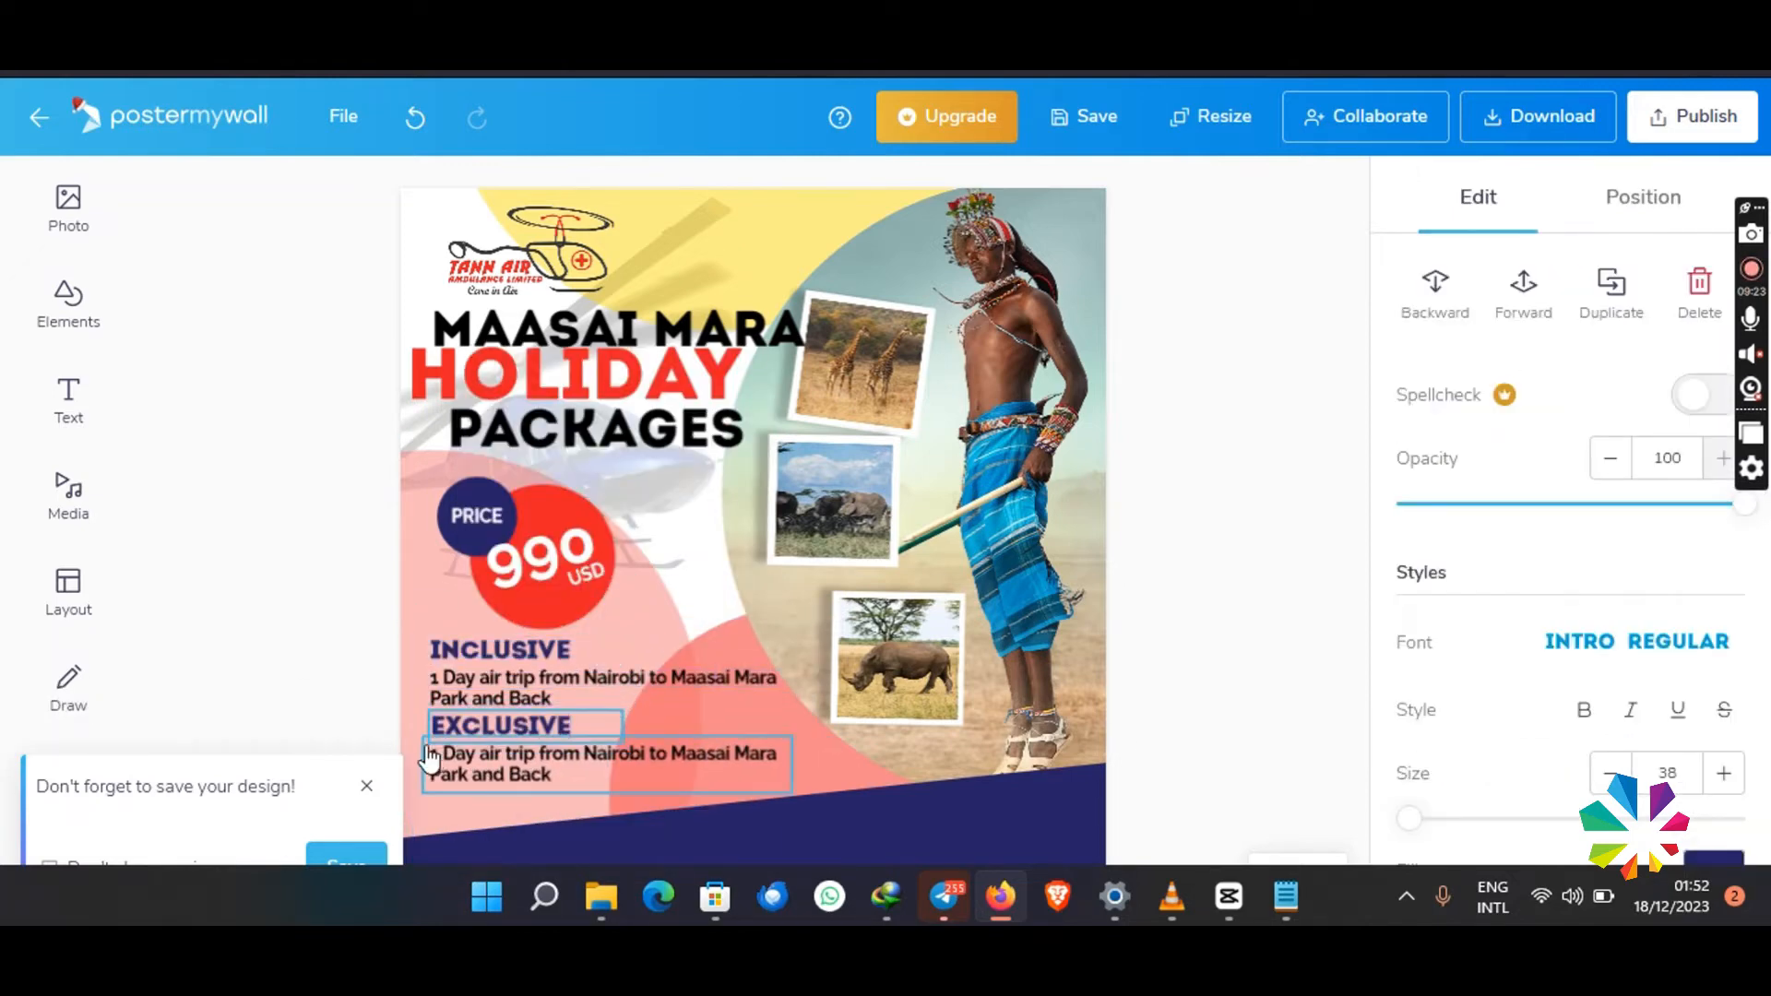
- Replace the text under EXCLUSIVE with a bulleted list: Park Fees, Food & Accomodation, Other Expenses
{"action": "double_click", "coordinate": [585, 764]}
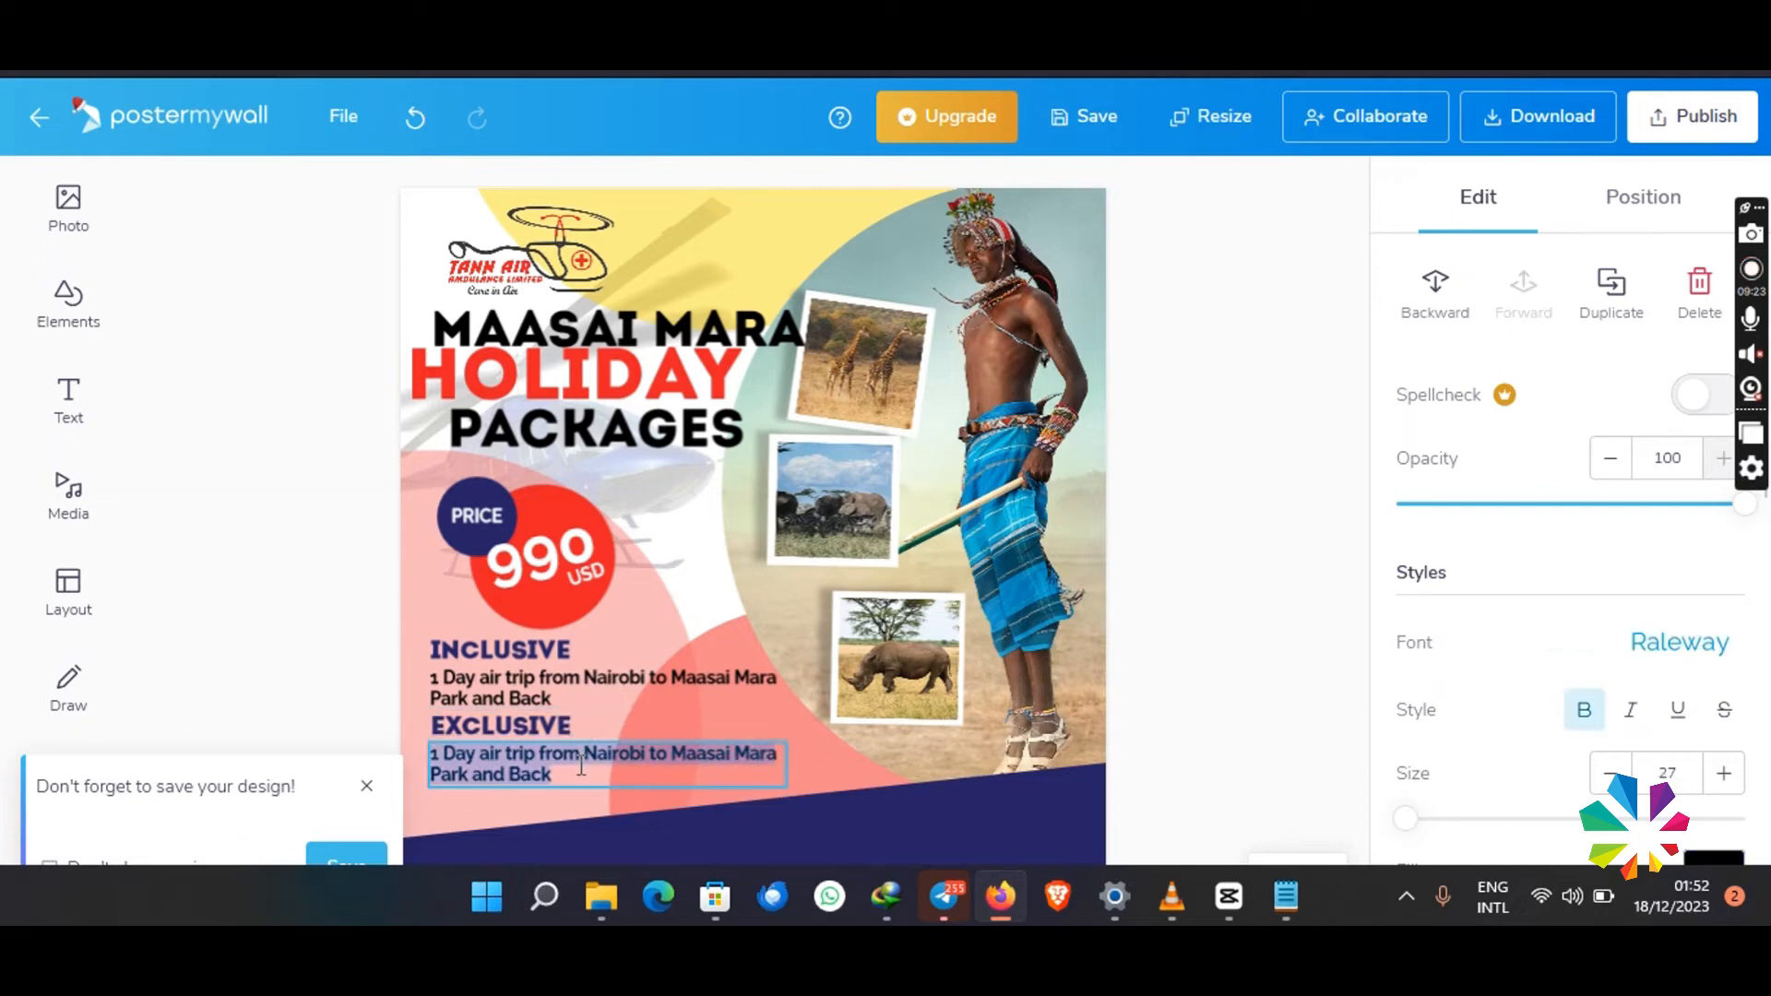
{"action": "type", "text": "Part"}
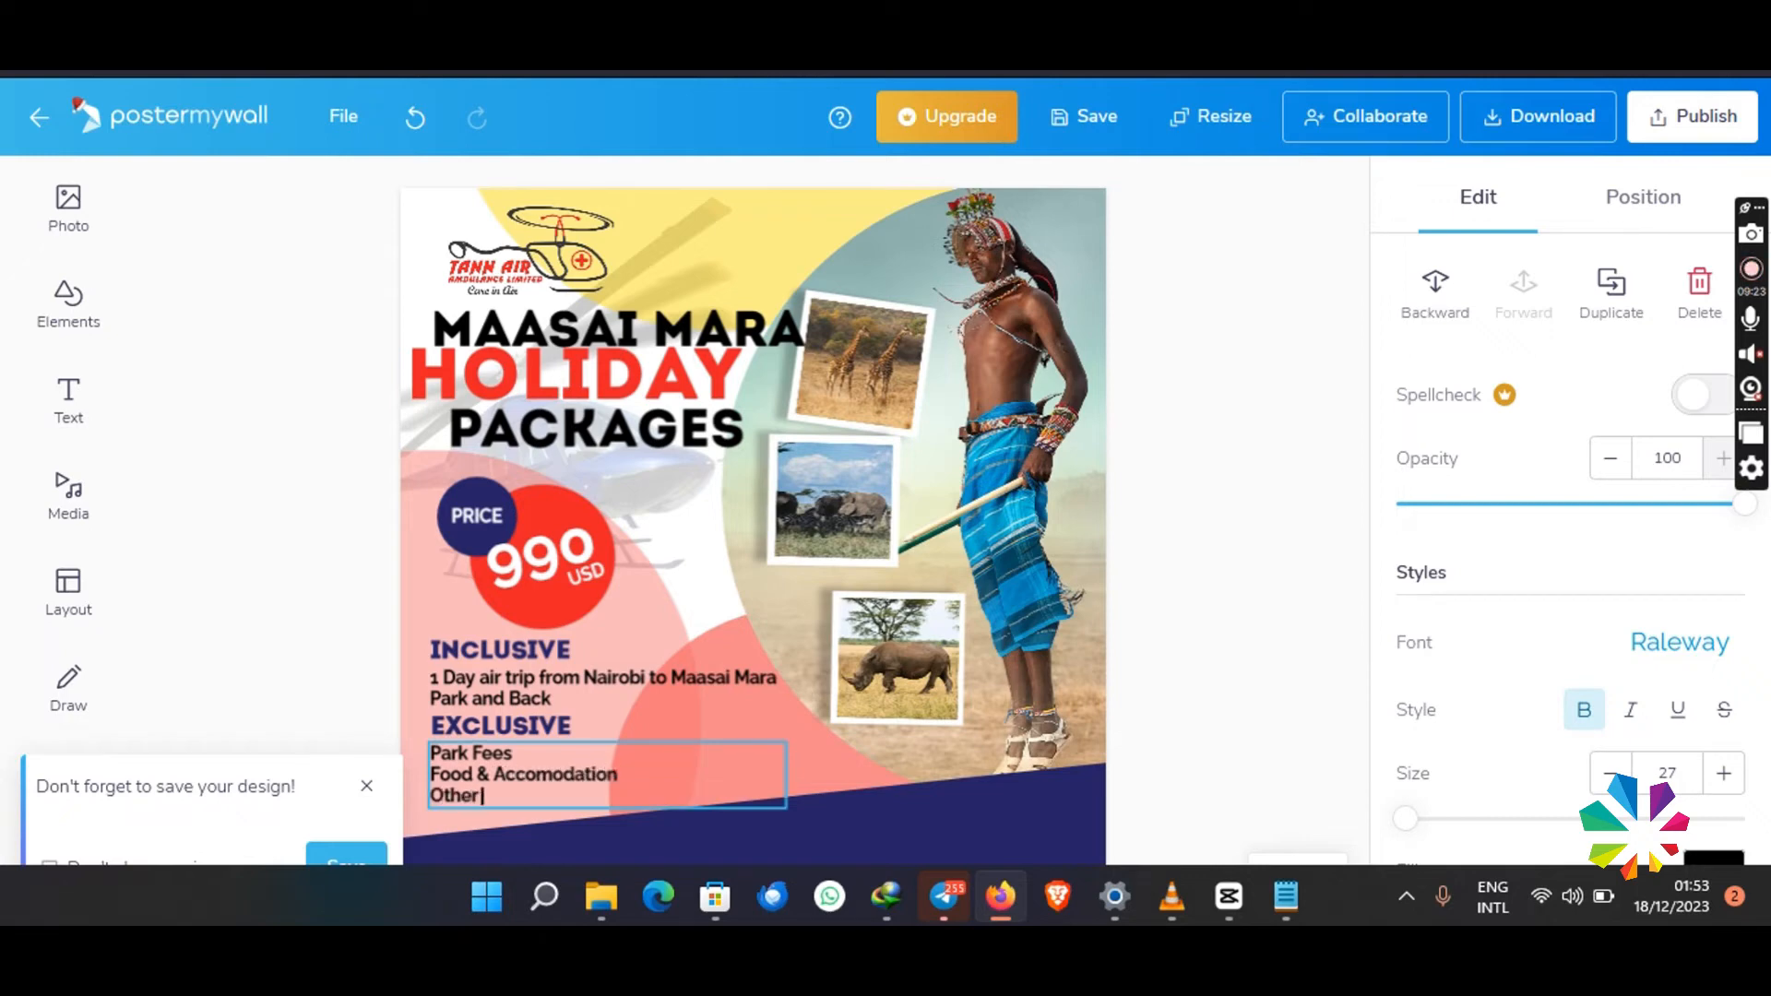
{"action": "scroll", "coordinate": [1455, 701], "scroll_direction": "down", "scroll_amount": 5}
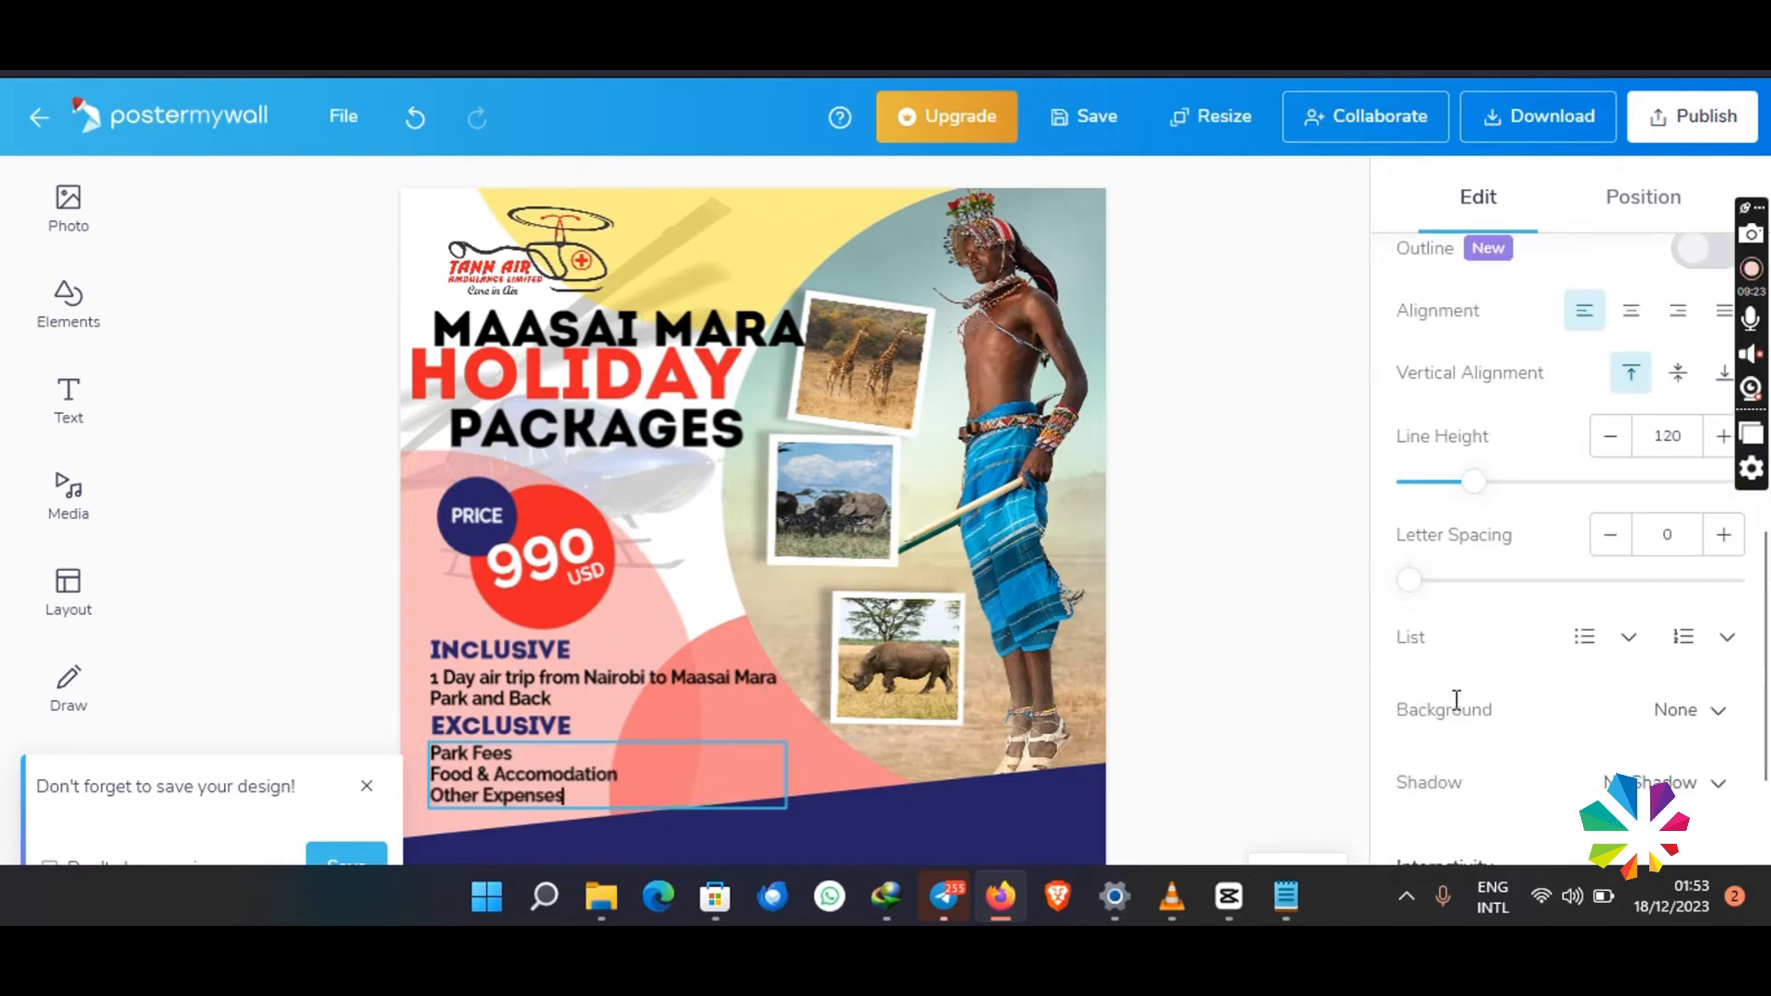
{"action": "left_click", "coordinate": [1584, 635]}
{"action": "scroll", "coordinate": [1513, 632], "scroll_direction": "down", "scroll_amount": 2}
- Format the air trip text under INCLUSIVE as a bulleted list
{"action": "left_click", "coordinate": [636, 689]}
{"action": "scroll", "coordinate": [1550, 645], "scroll_direction": "down", "scroll_amount": 6}
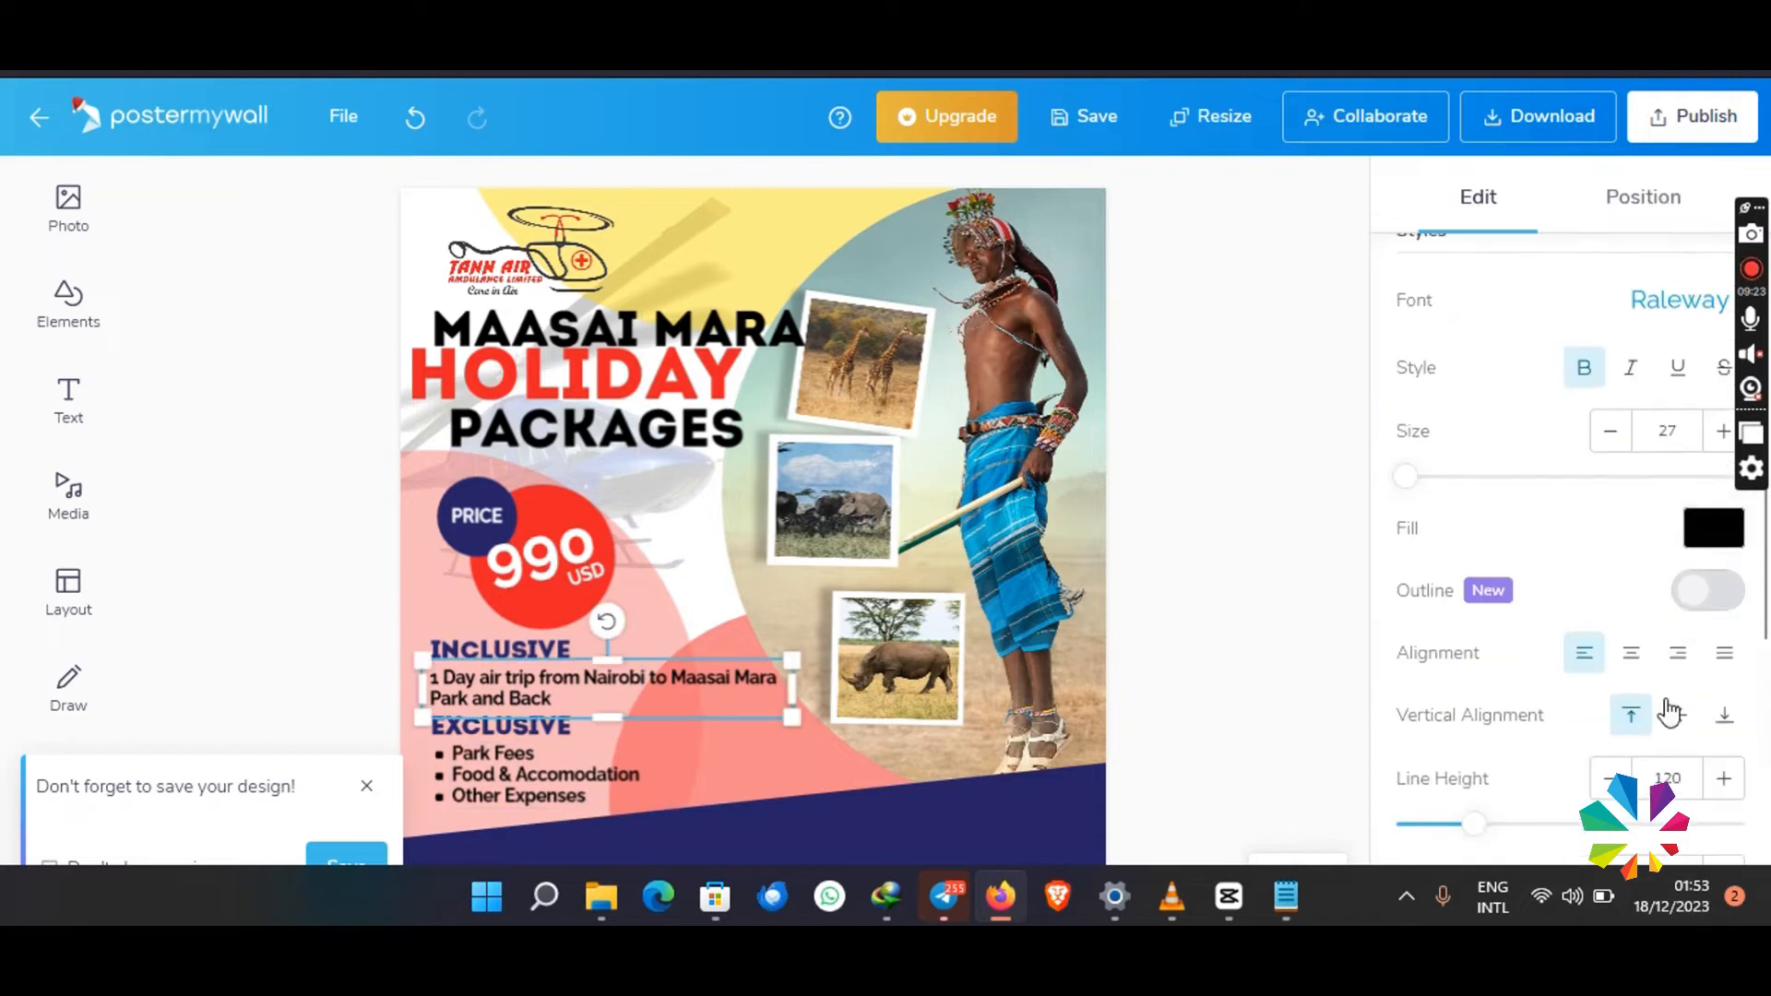
{"action": "left_click", "coordinate": [1585, 636]}
{"action": "left_click", "coordinate": [1276, 662]}
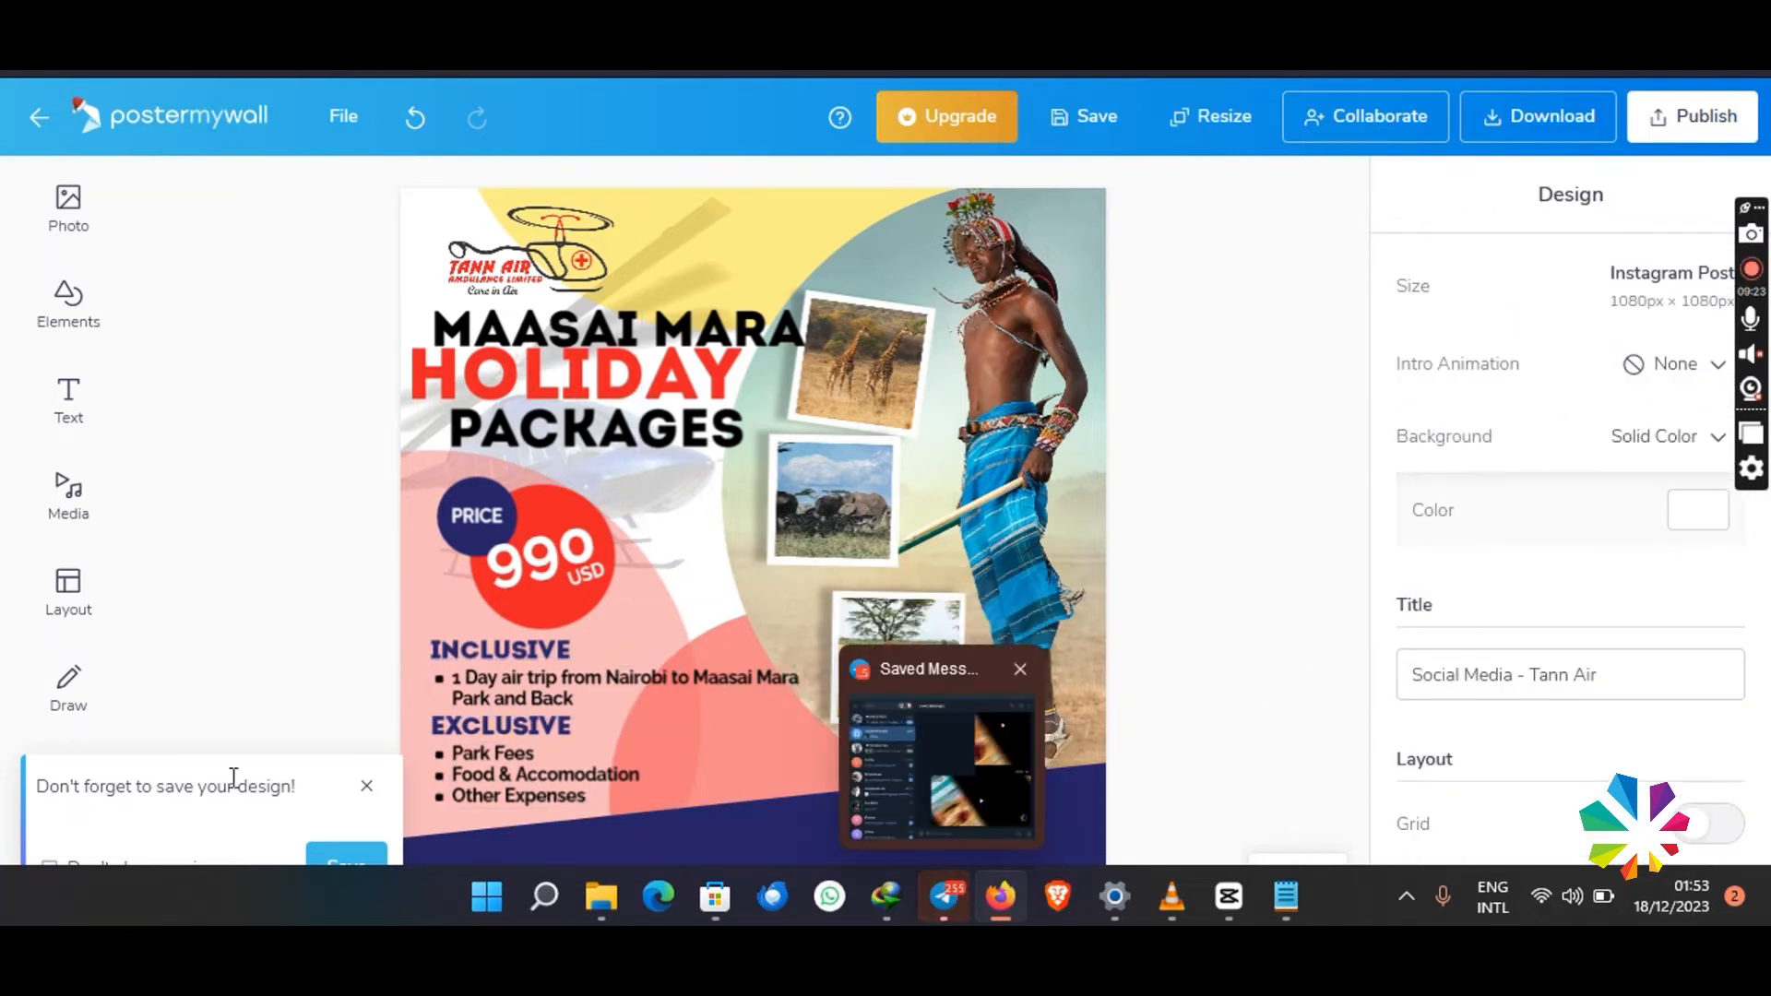
- Add a new text in white on the dark blue band at the poster's base, and raise the band slightly
{"action": "mouse_move", "coordinate": [855, 777]}
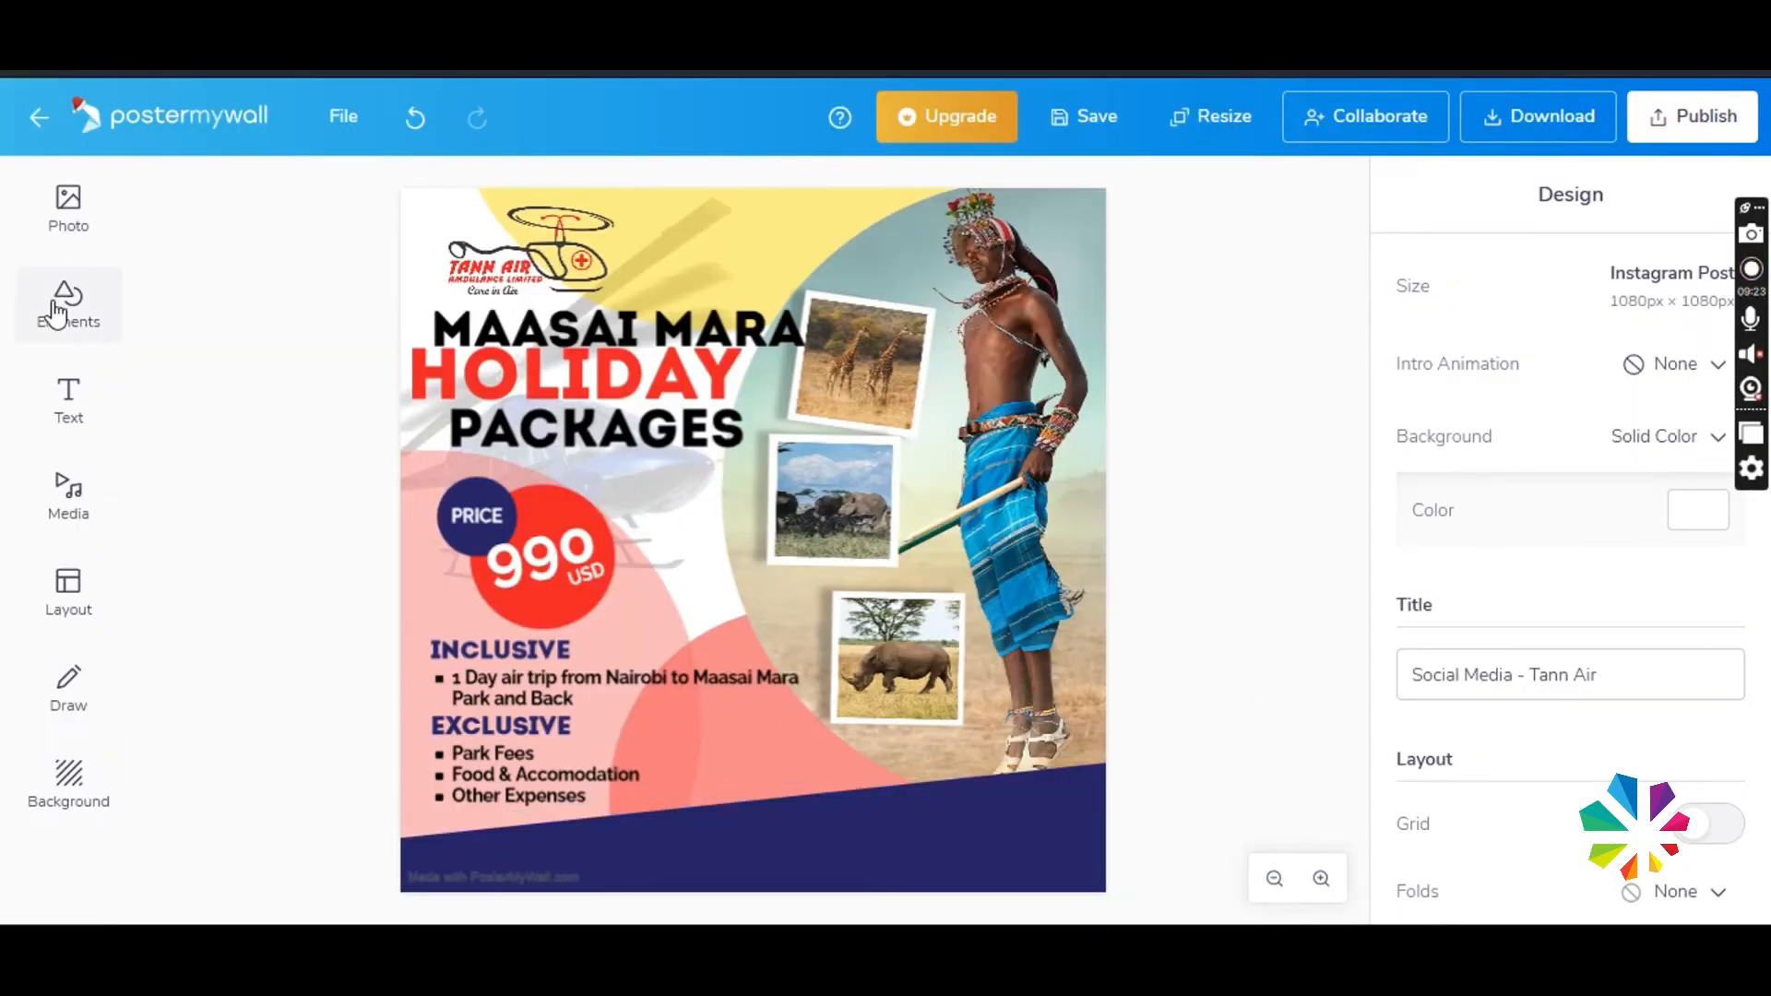
{"action": "left_click", "coordinate": [68, 397]}
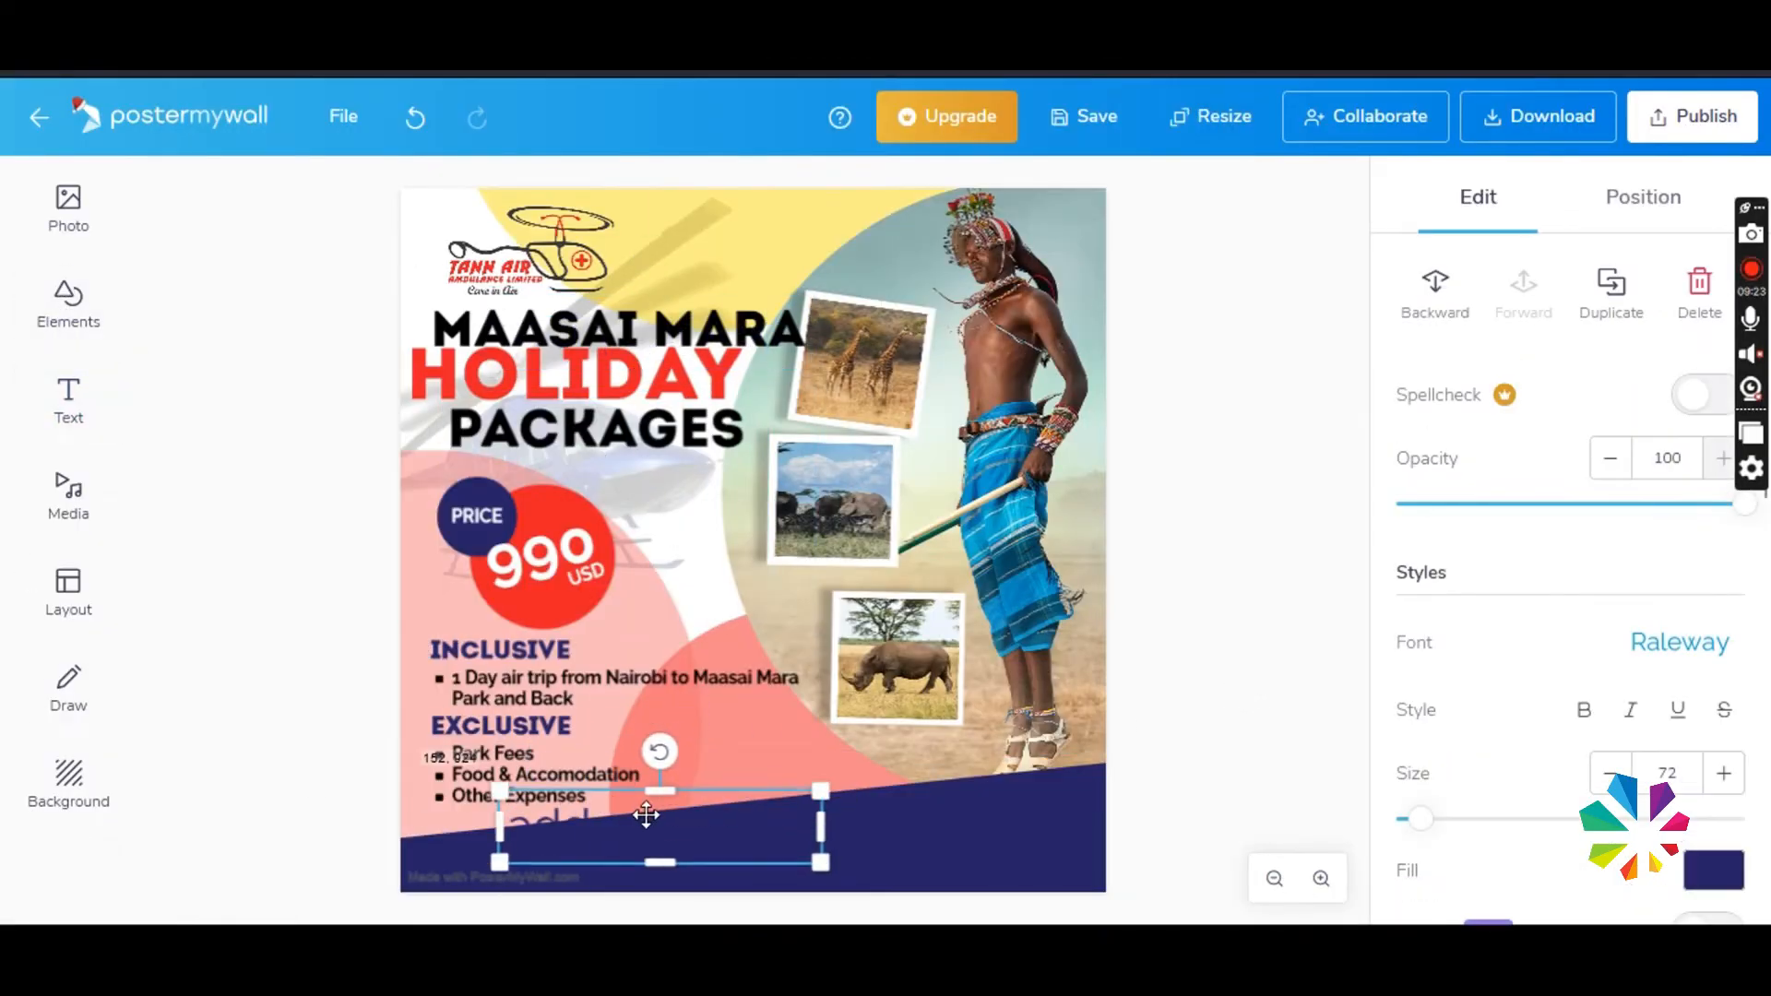
{"action": "left_click", "coordinate": [1708, 868]}
{"action": "left_click_drag", "start_coordinate": [738, 731], "coordinate": [686, 857]}
{"action": "left_click_drag", "start_coordinate": [876, 853], "coordinate": [876, 842]}
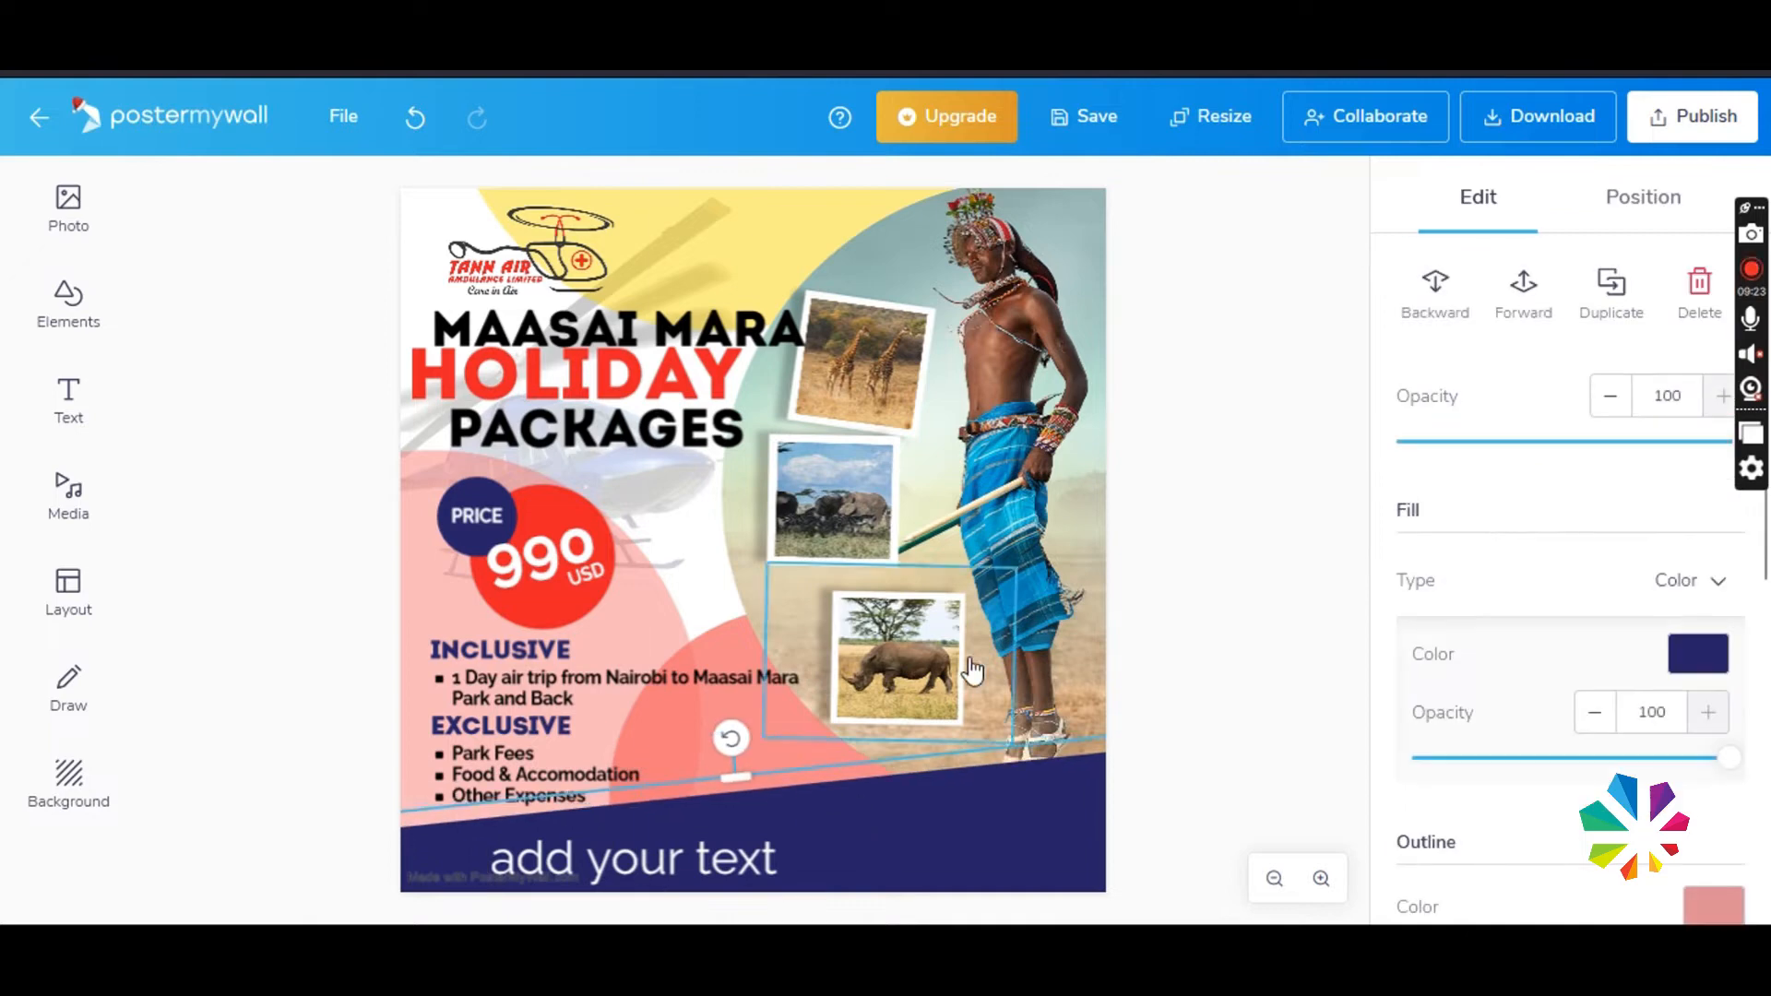
- Change the new text to "Book Now", make it bold at size 42, and place it on the dark blue band beneath the EXCLUSIVE list
{"action": "left_click", "coordinate": [558, 865]}
{"action": "key", "text": "ctrl+a"}
{"action": "left_click", "coordinate": [1154, 584]}
{"action": "double_click", "coordinate": [524, 857]}
{"action": "key", "text": "ctrl+a"}
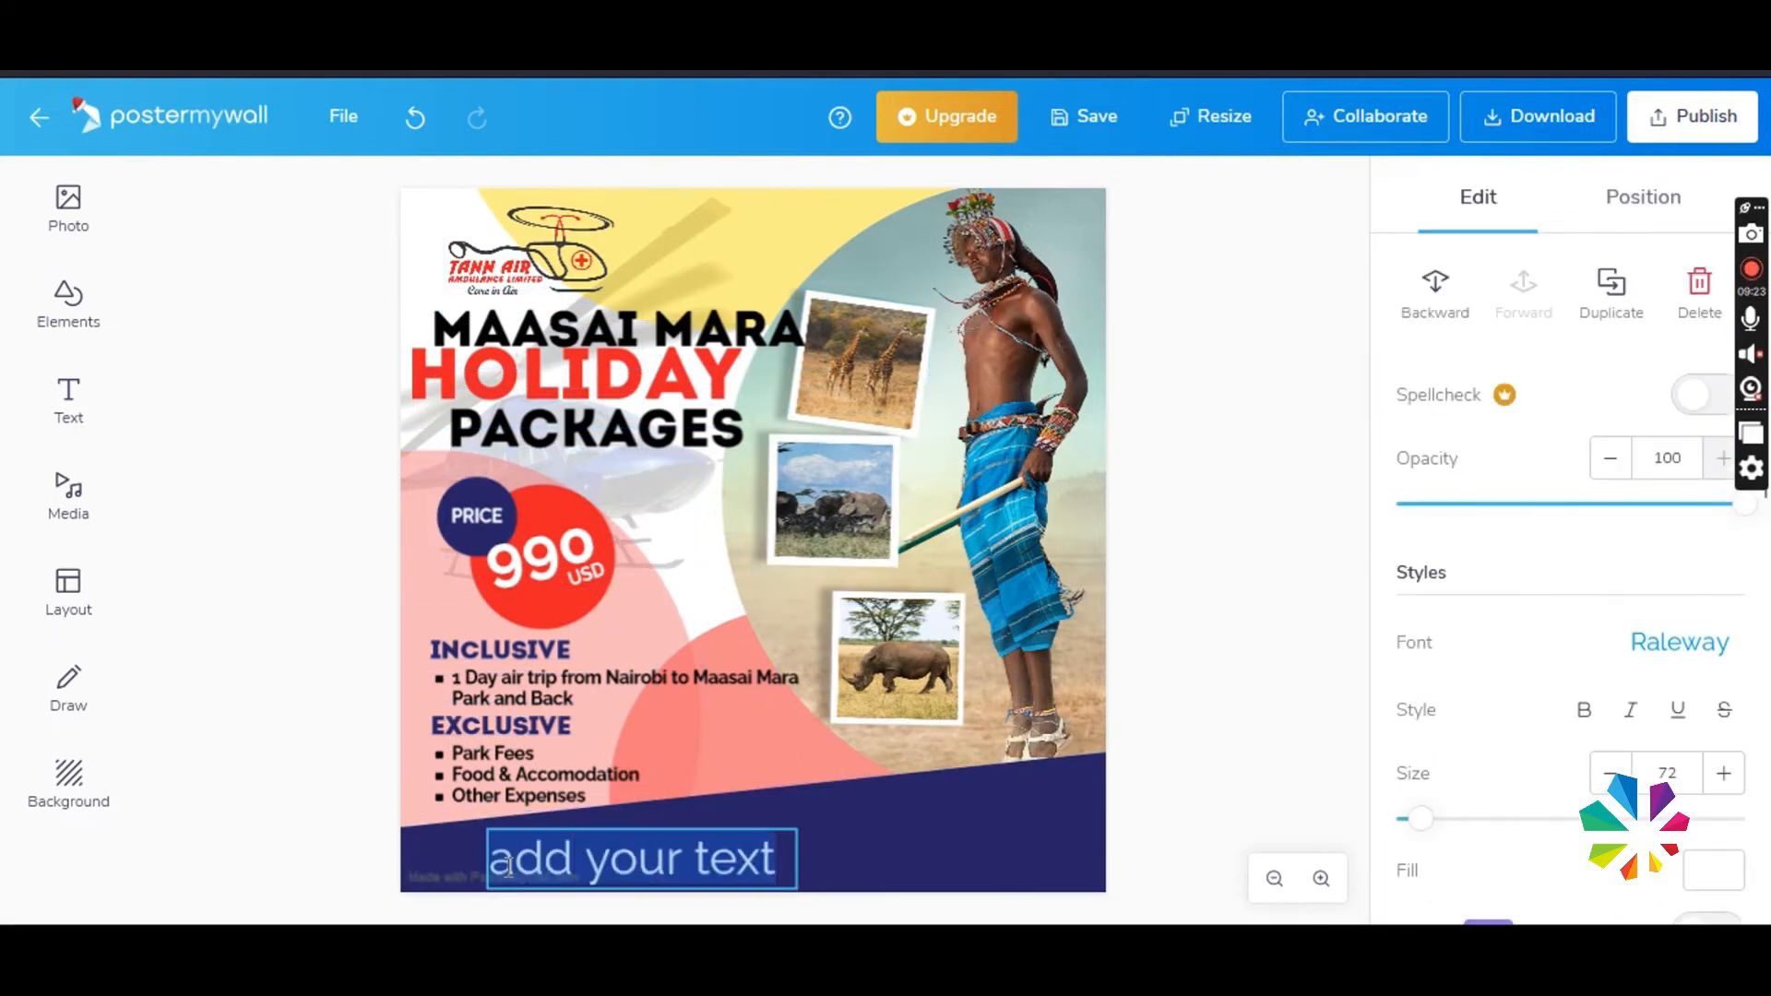
{"action": "type", "text": "Book"}
{"action": "left_click", "coordinate": [830, 846]}
{"action": "left_click", "coordinate": [633, 866]}
{"action": "left_click_drag", "start_coordinate": [805, 821], "coordinate": [476, 839]}
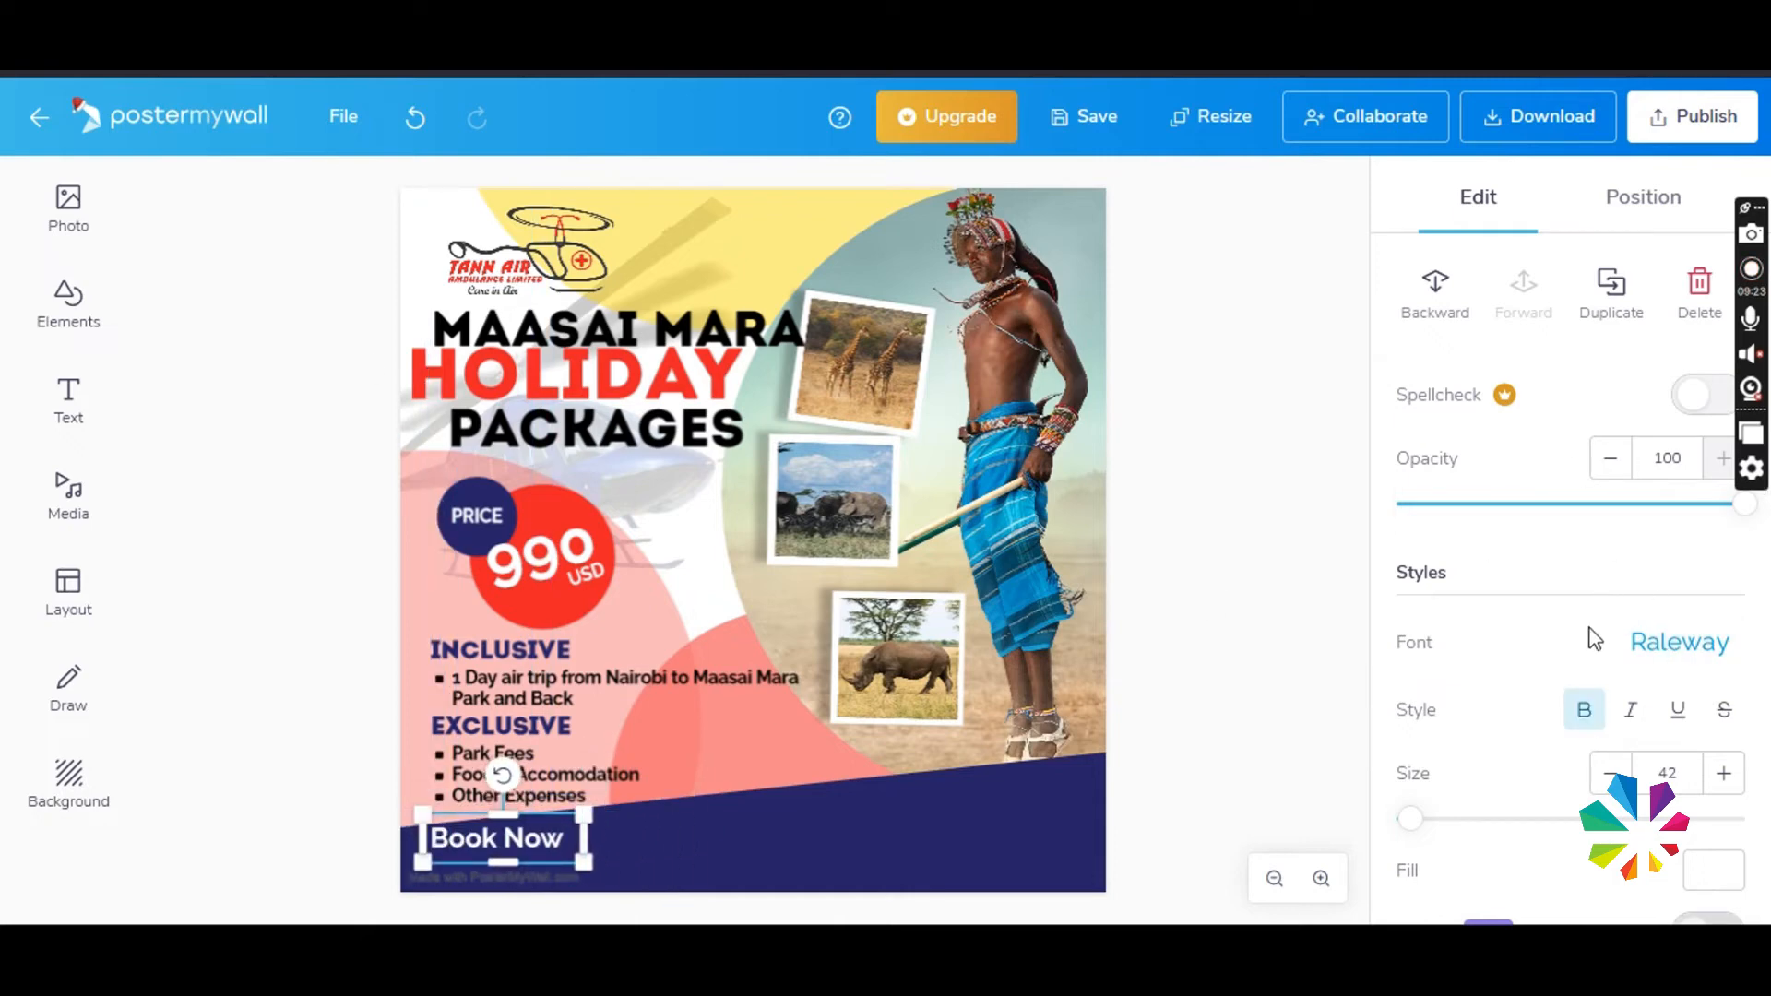
- Set the Book Now text in the Archivo Black font and nudge it slightly within the band
{"action": "left_click", "coordinate": [1663, 648]}
{"action": "left_click", "coordinate": [1514, 427]}
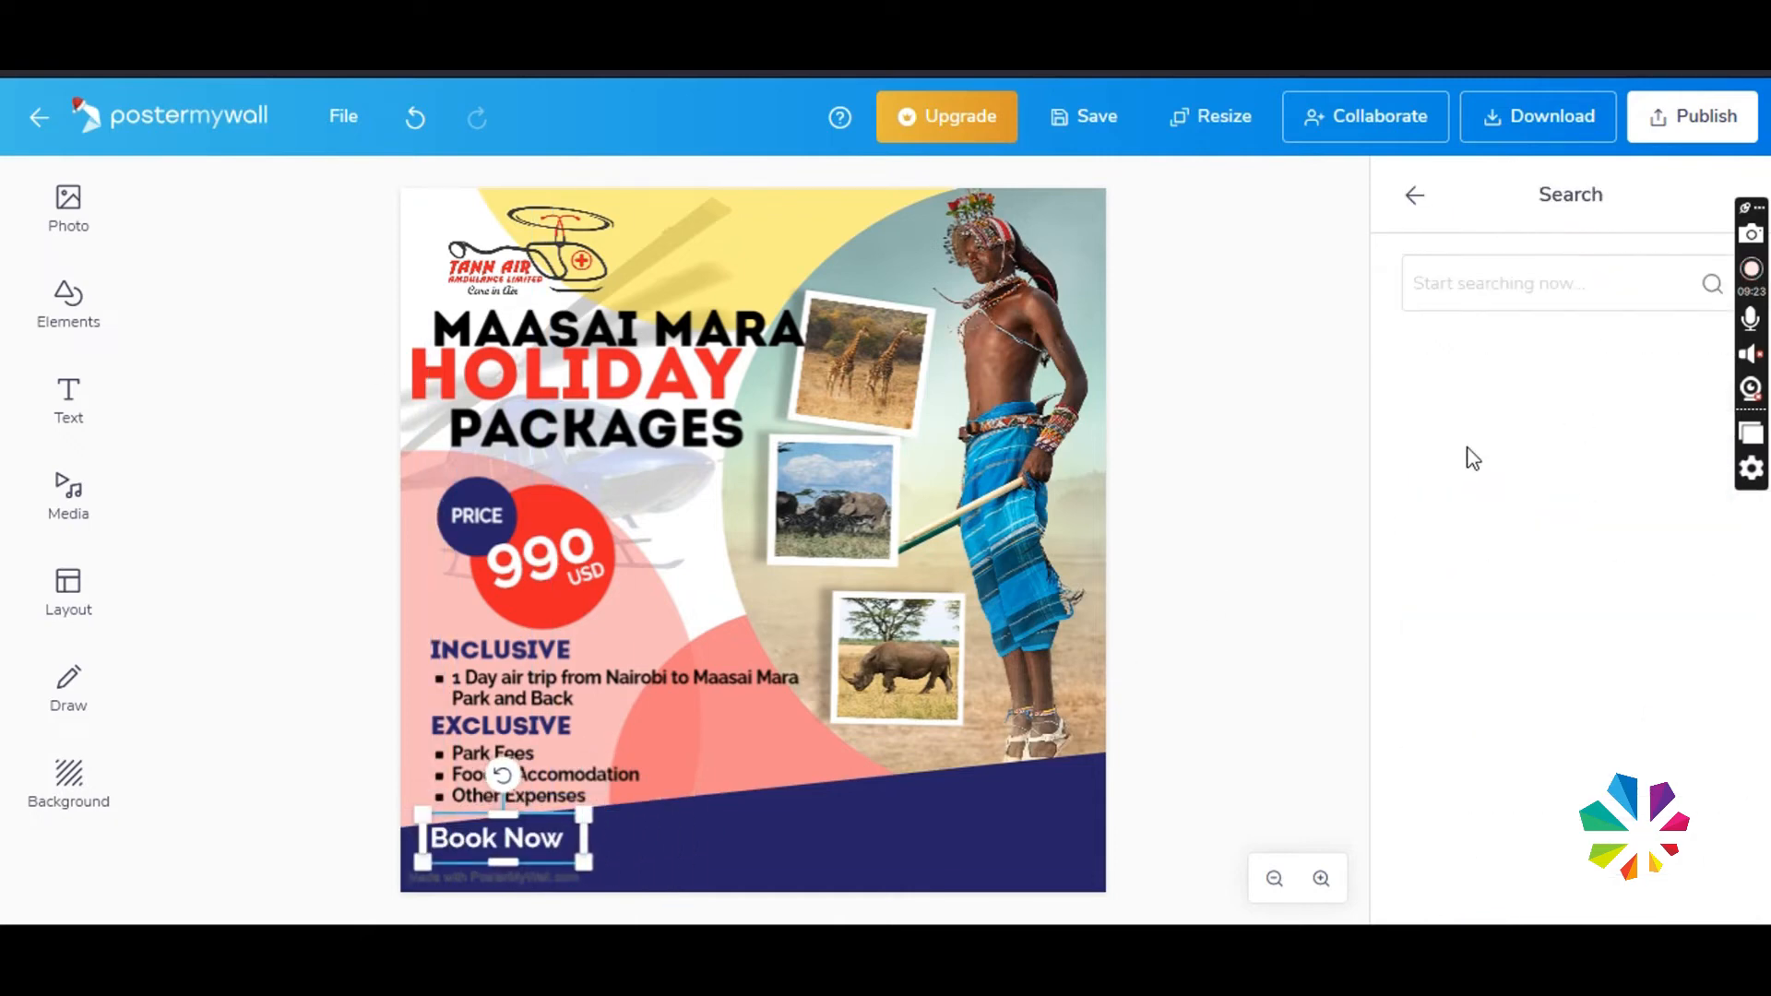
{"action": "type", "text": "archivo"}
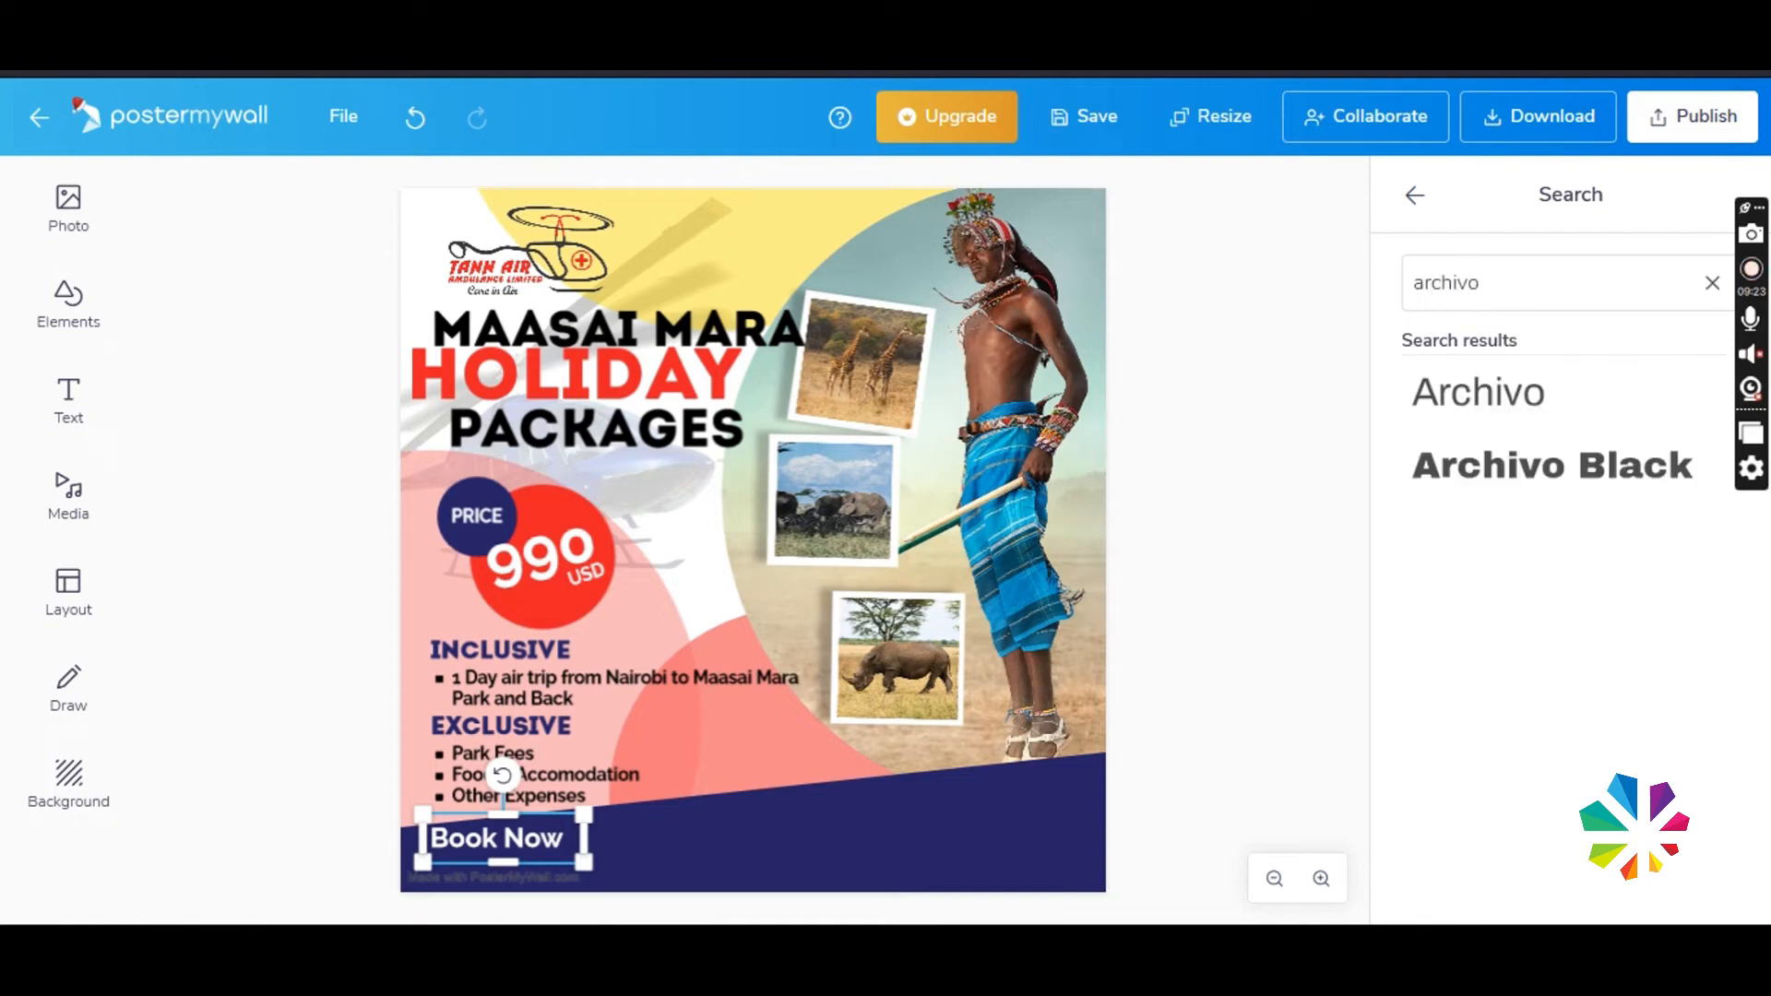
{"action": "left_click", "coordinate": [1491, 466]}
{"action": "mouse_move", "coordinate": [583, 840]}
{"action": "left_mouse_down"}
{"action": "mouse_move", "coordinate": [625, 841]}
{"action": "mouse_move", "coordinate": [557, 849]}
{"action": "left_mouse_up"}
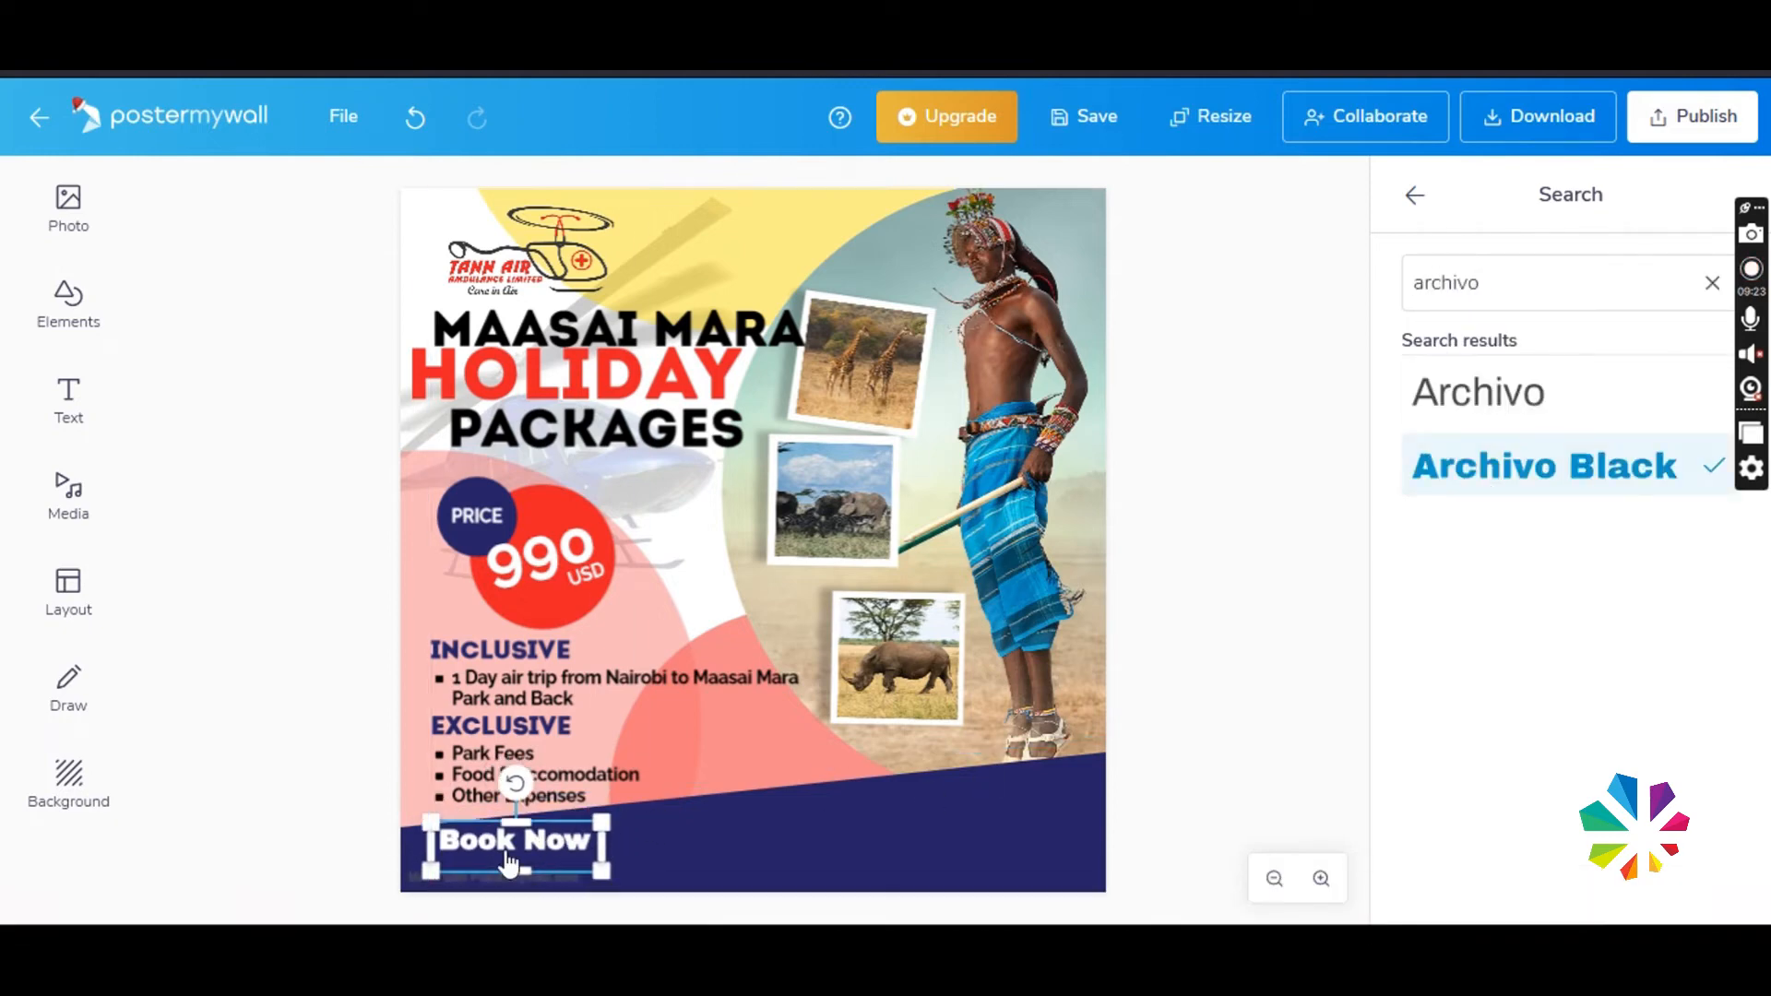
- Duplicate the MAASAI MARA text, scale the copy down, and place it beneath Book Now
{"action": "left_click", "coordinate": [521, 377]}
{"action": "left_click", "coordinate": [609, 328]}
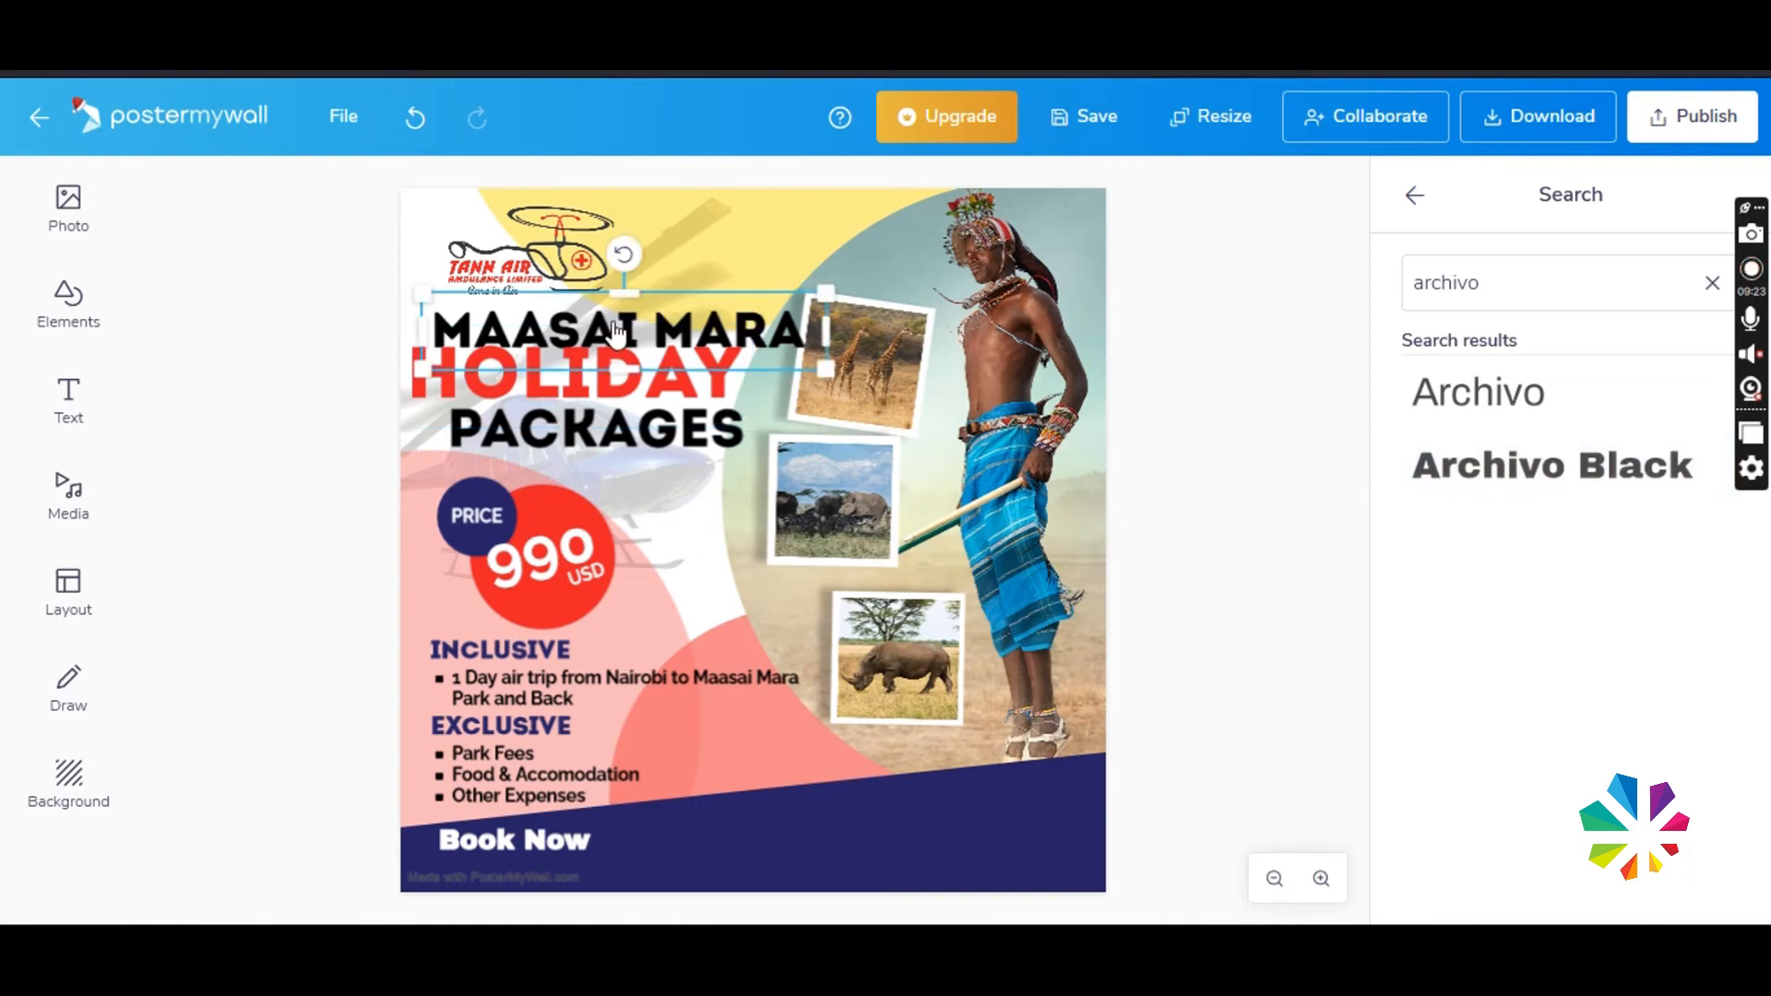
{"action": "right_click", "coordinate": [611, 327]}
{"action": "left_click", "coordinate": [648, 575]}
{"action": "left_click_drag", "start_coordinate": [628, 339], "coordinate": [743, 864]}
{"action": "left_click_drag", "start_coordinate": [952, 830], "coordinate": [664, 858]}
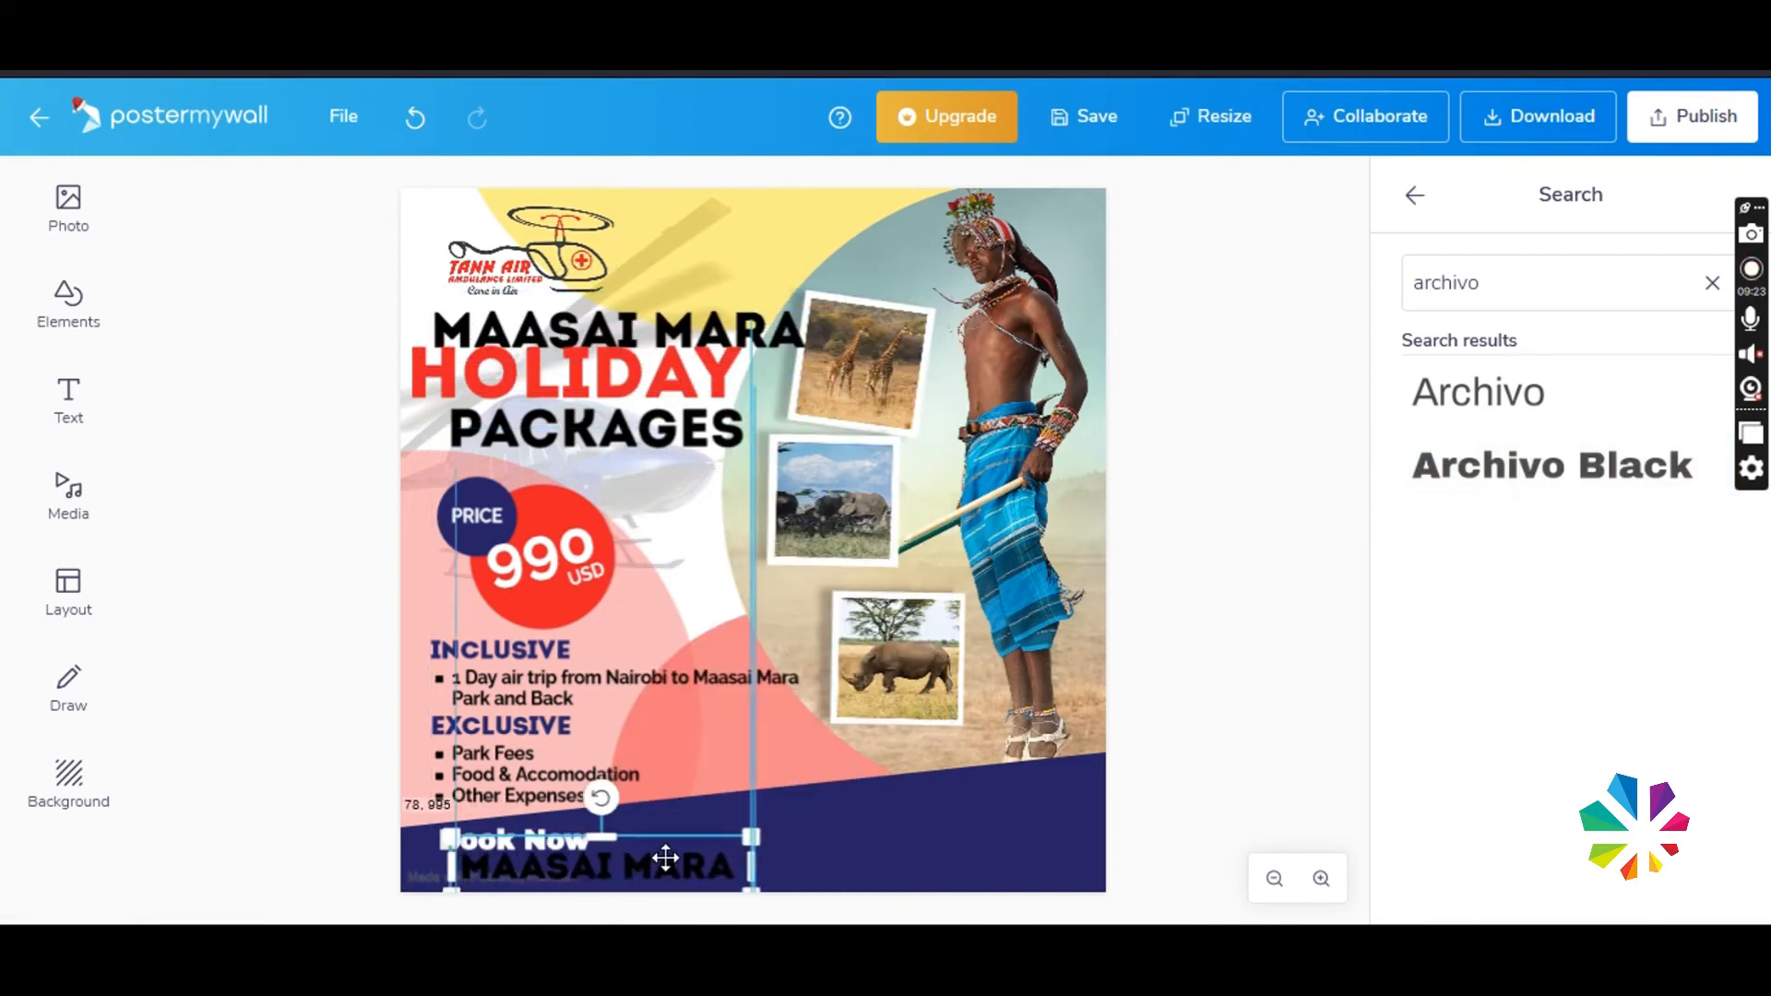
- Replace the copied text with the booking phone number and widen its box to keep it on one line
{"action": "double_click", "coordinate": [664, 859]}
{"action": "key", "text": "ctrl+a"}
{"action": "key", "text": "BackSpace"}
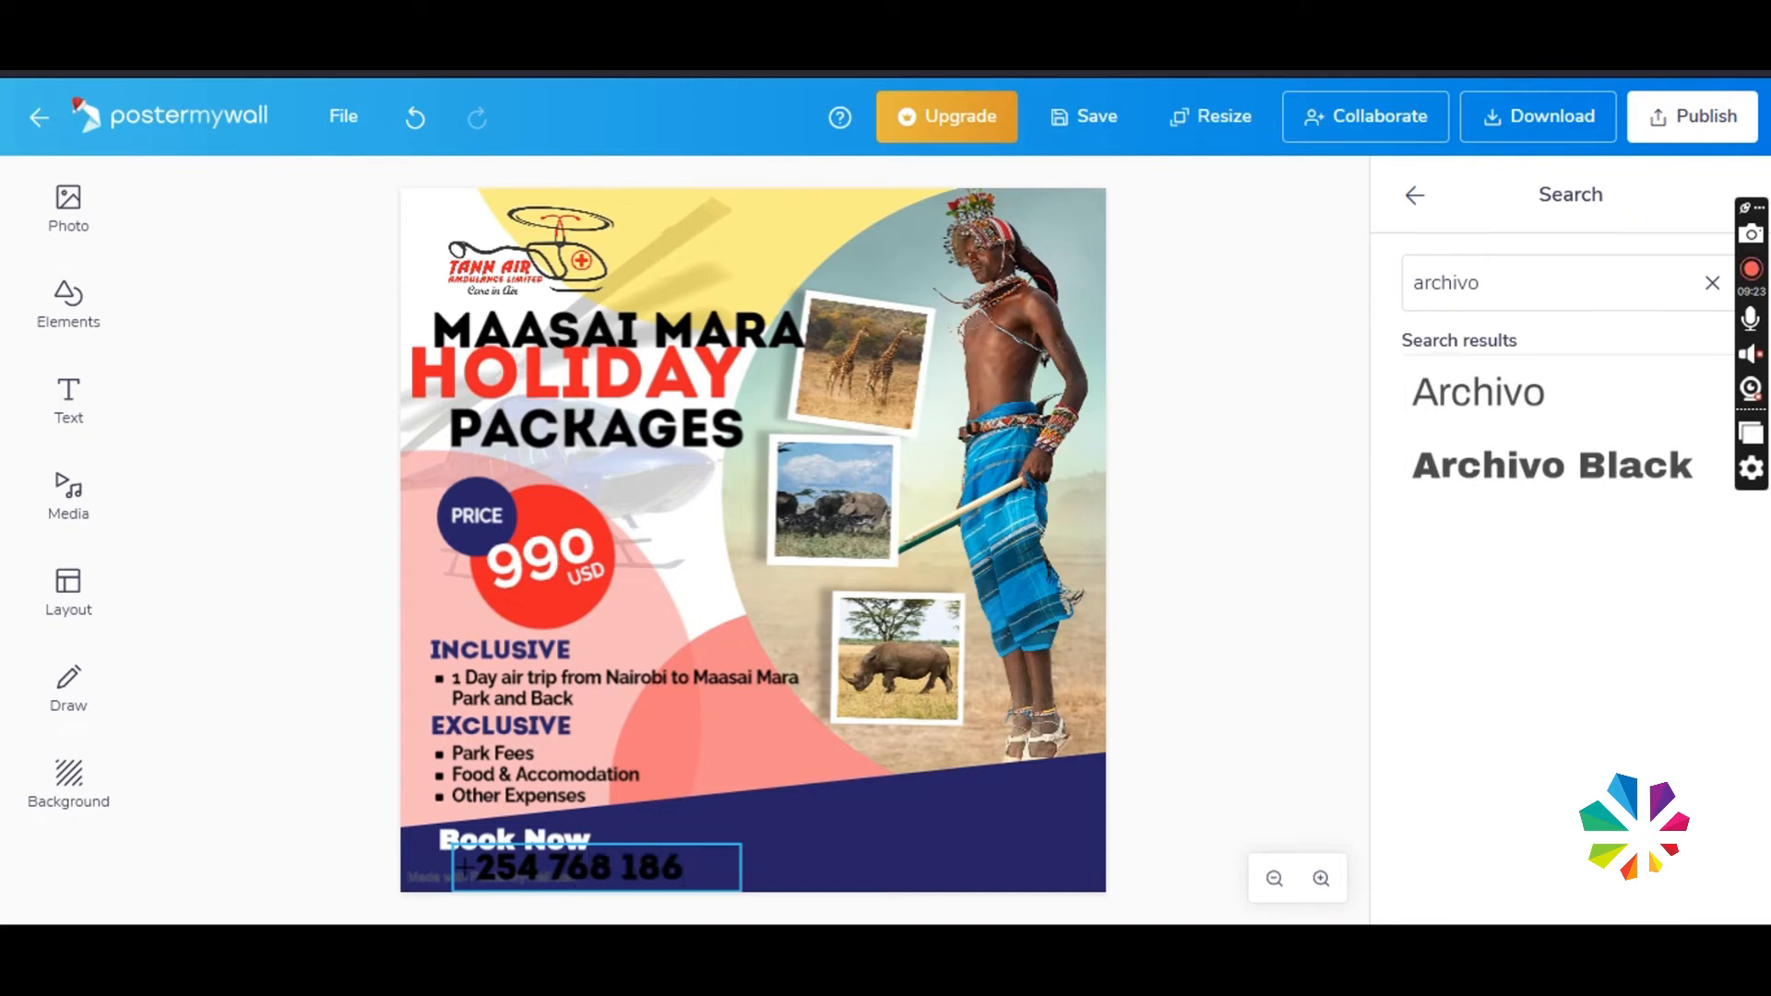
{"action": "left_click", "coordinate": [1084, 794]}
{"action": "left_click", "coordinate": [724, 881]}
{"action": "left_click_drag", "start_coordinate": [741, 868], "coordinate": [805, 868]}
- Recolour the phone number to the design's red, EB2028, and shift it toward the poster's edge
{"action": "left_click", "coordinate": [1712, 872]}
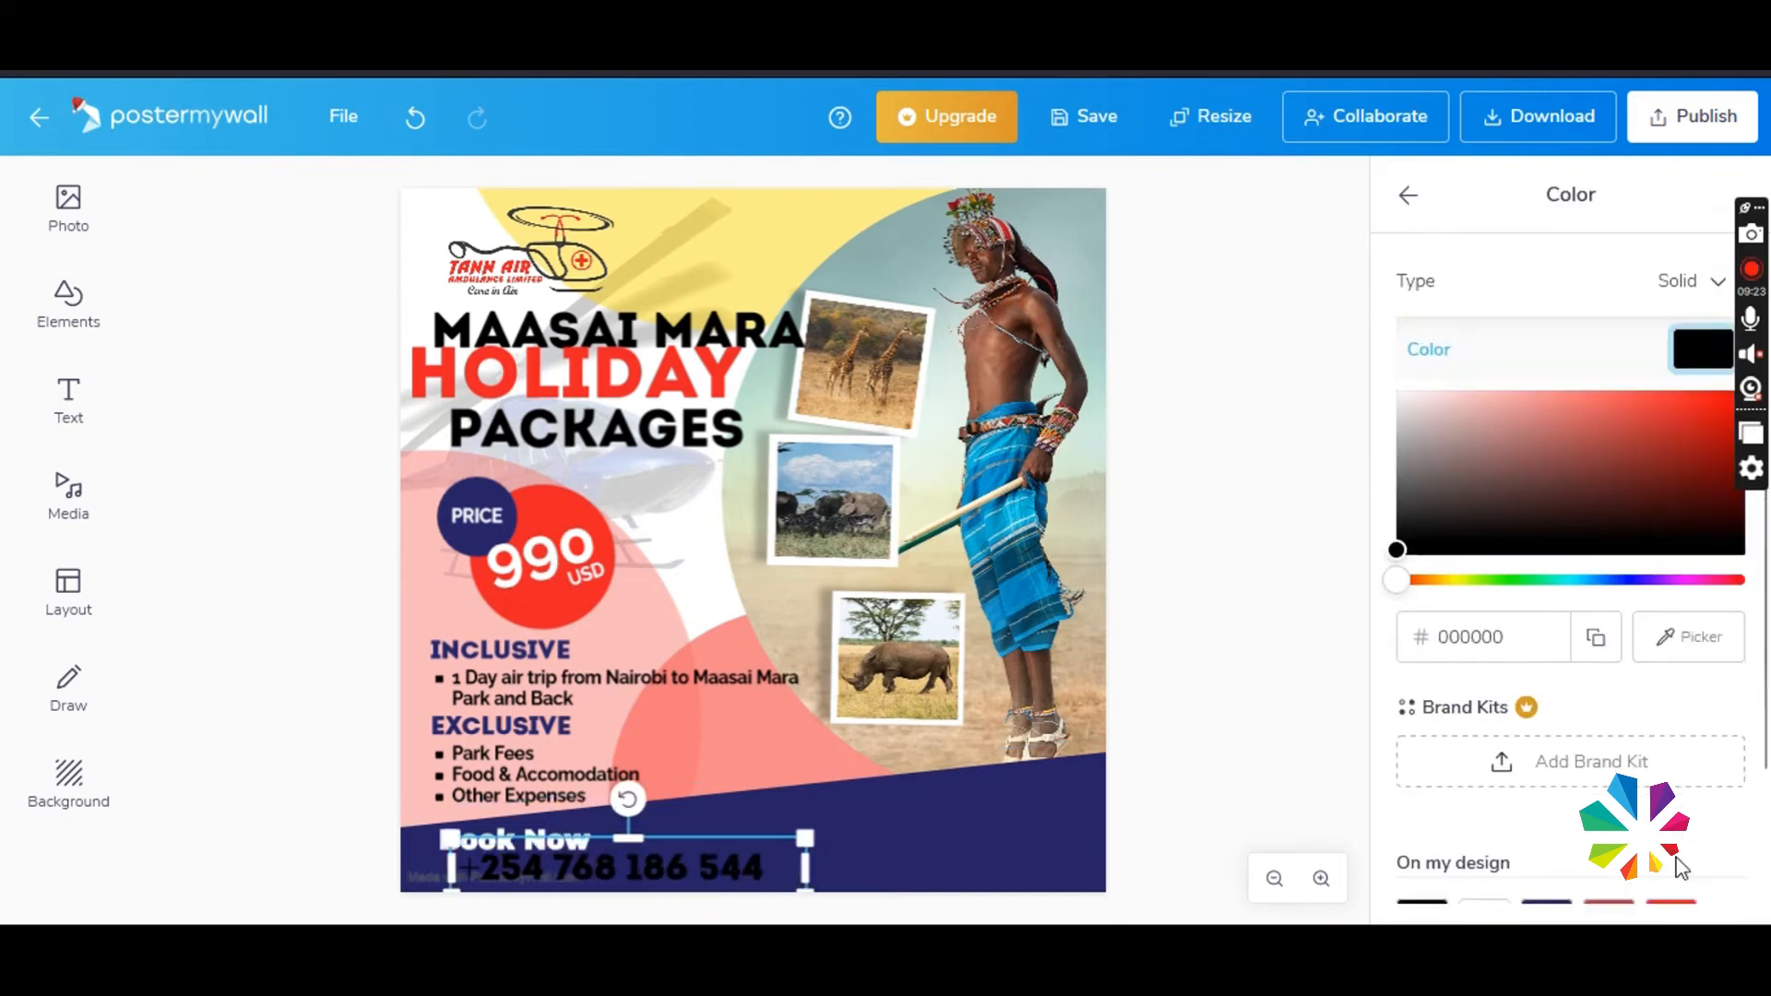
{"action": "scroll", "coordinate": [1605, 803], "scroll_direction": "down", "scroll_amount": 2}
{"action": "left_click", "coordinate": [1547, 791]}
{"action": "left_click_drag", "start_coordinate": [703, 888], "coordinate": [679, 890]}
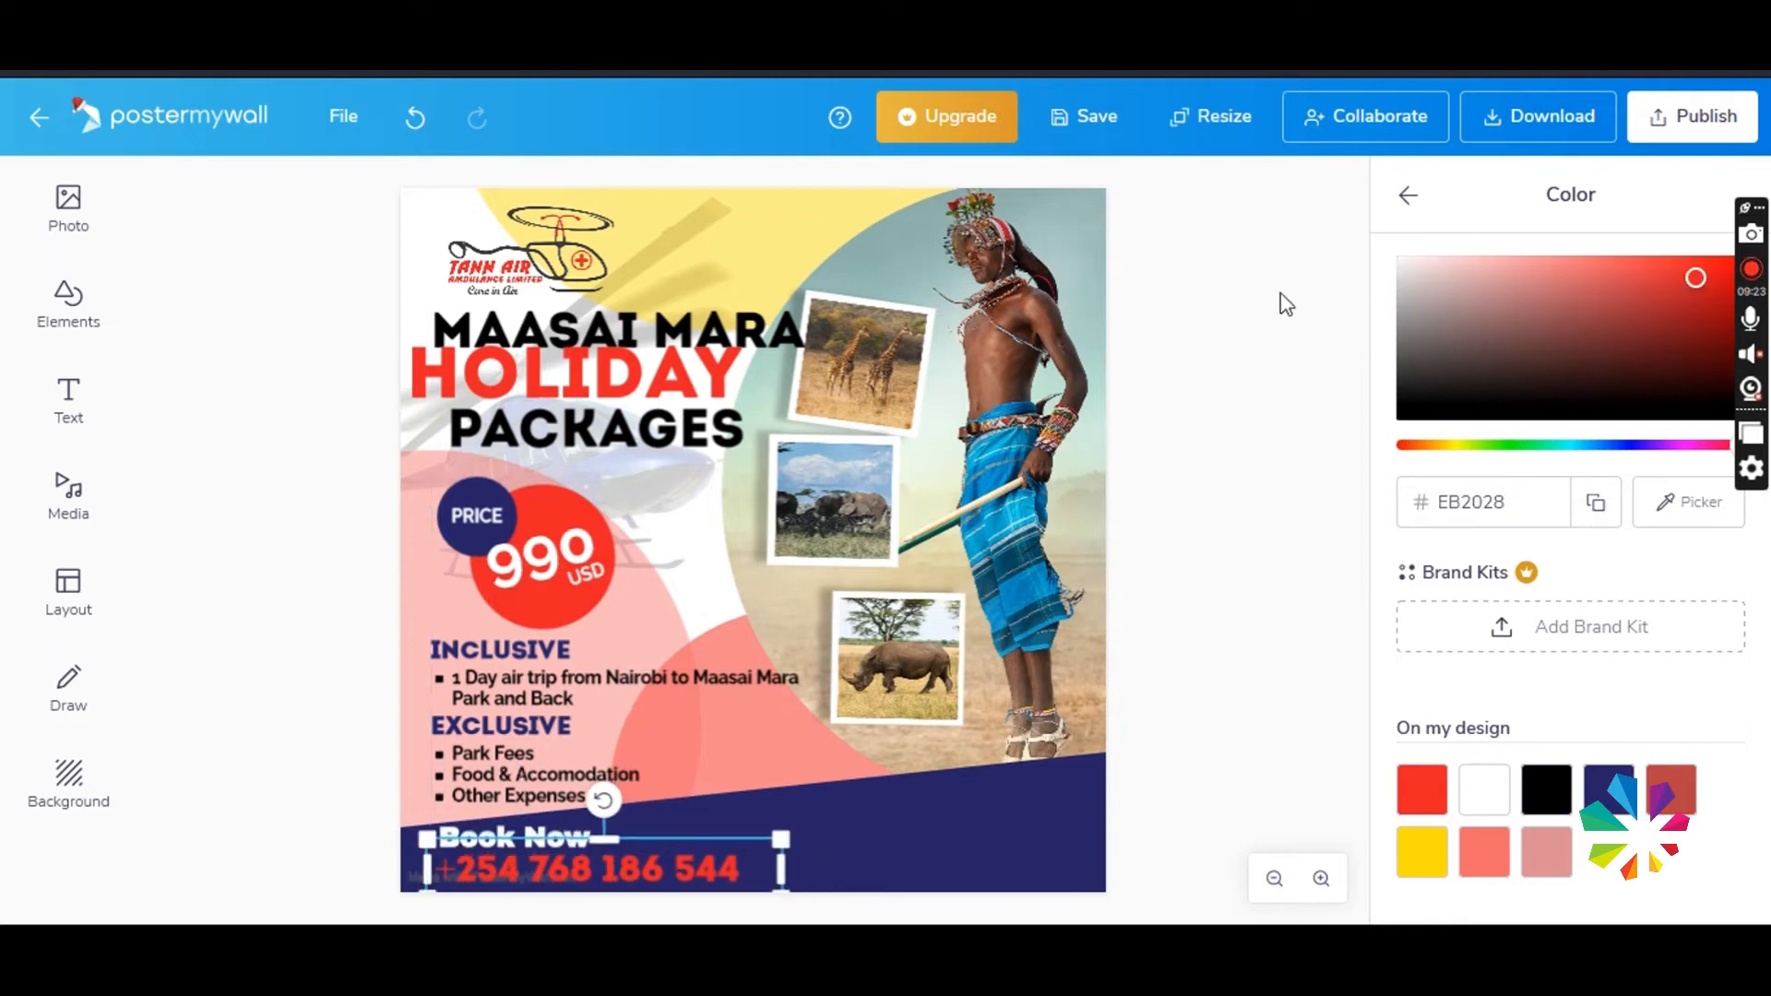
- Make the phone number bold and adjust the position of Book Now just above it
{"action": "left_click", "coordinate": [1409, 195]}
{"action": "left_click", "coordinate": [1583, 715]}
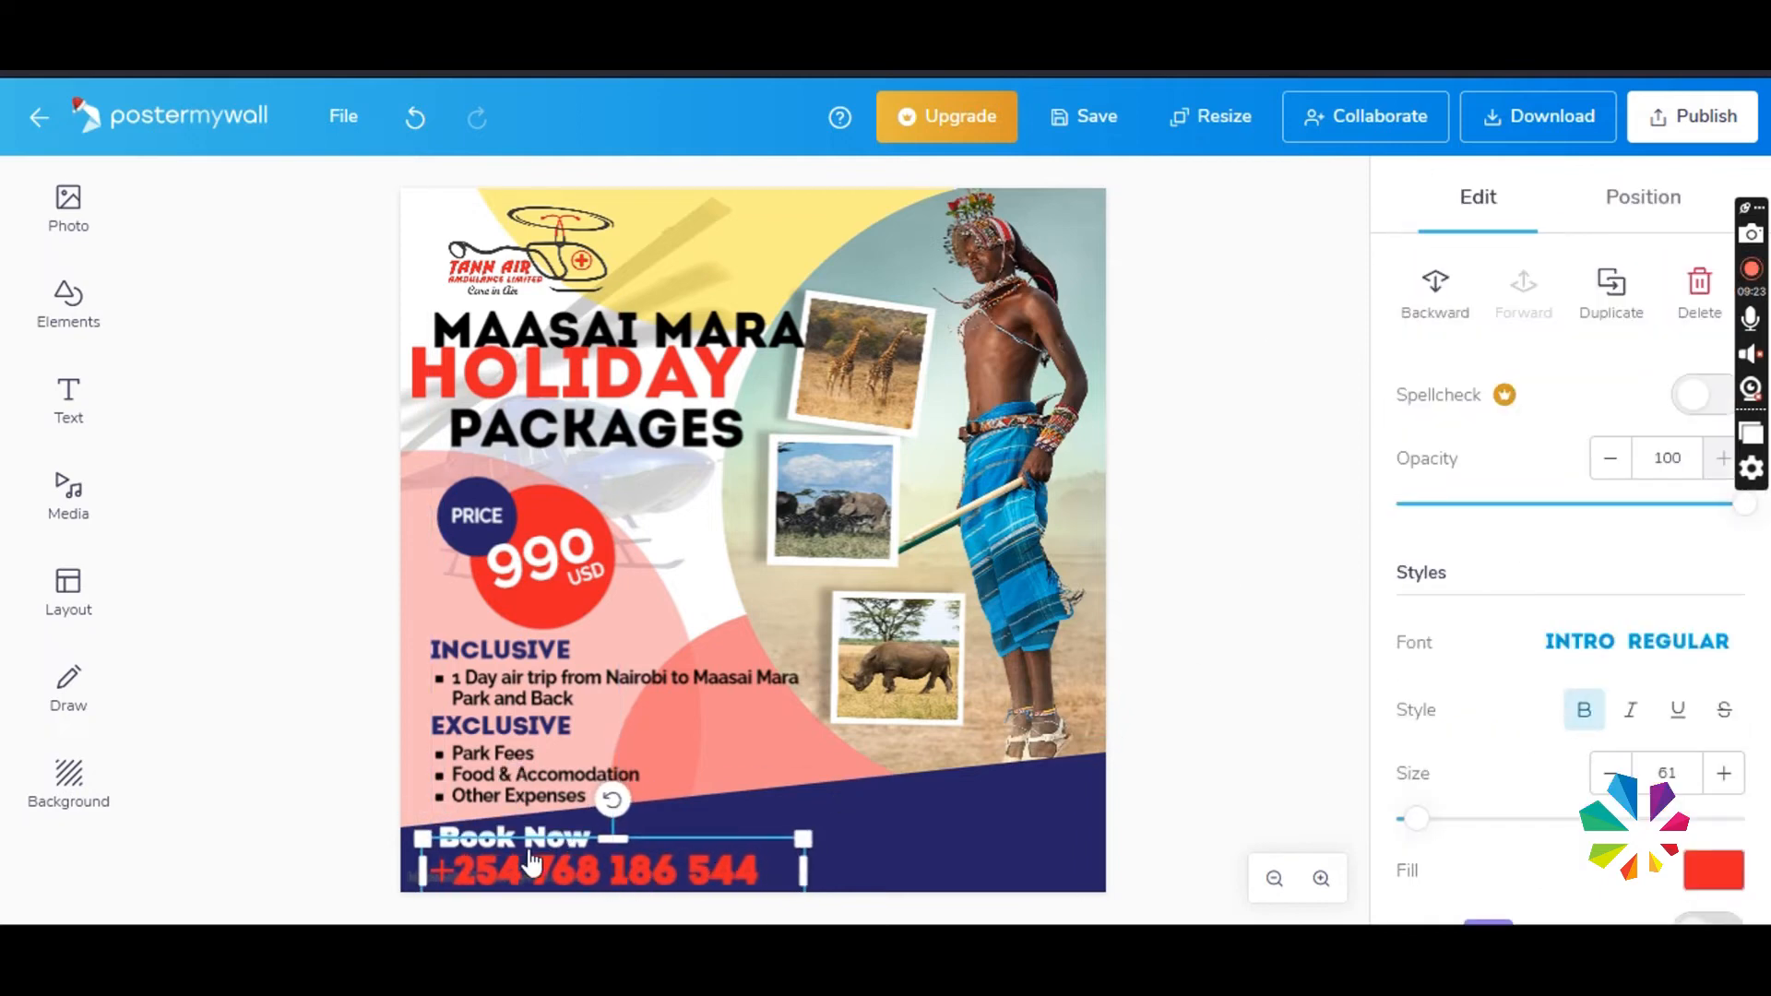
{"action": "left_click_drag", "start_coordinate": [528, 853], "coordinate": [534, 835]}
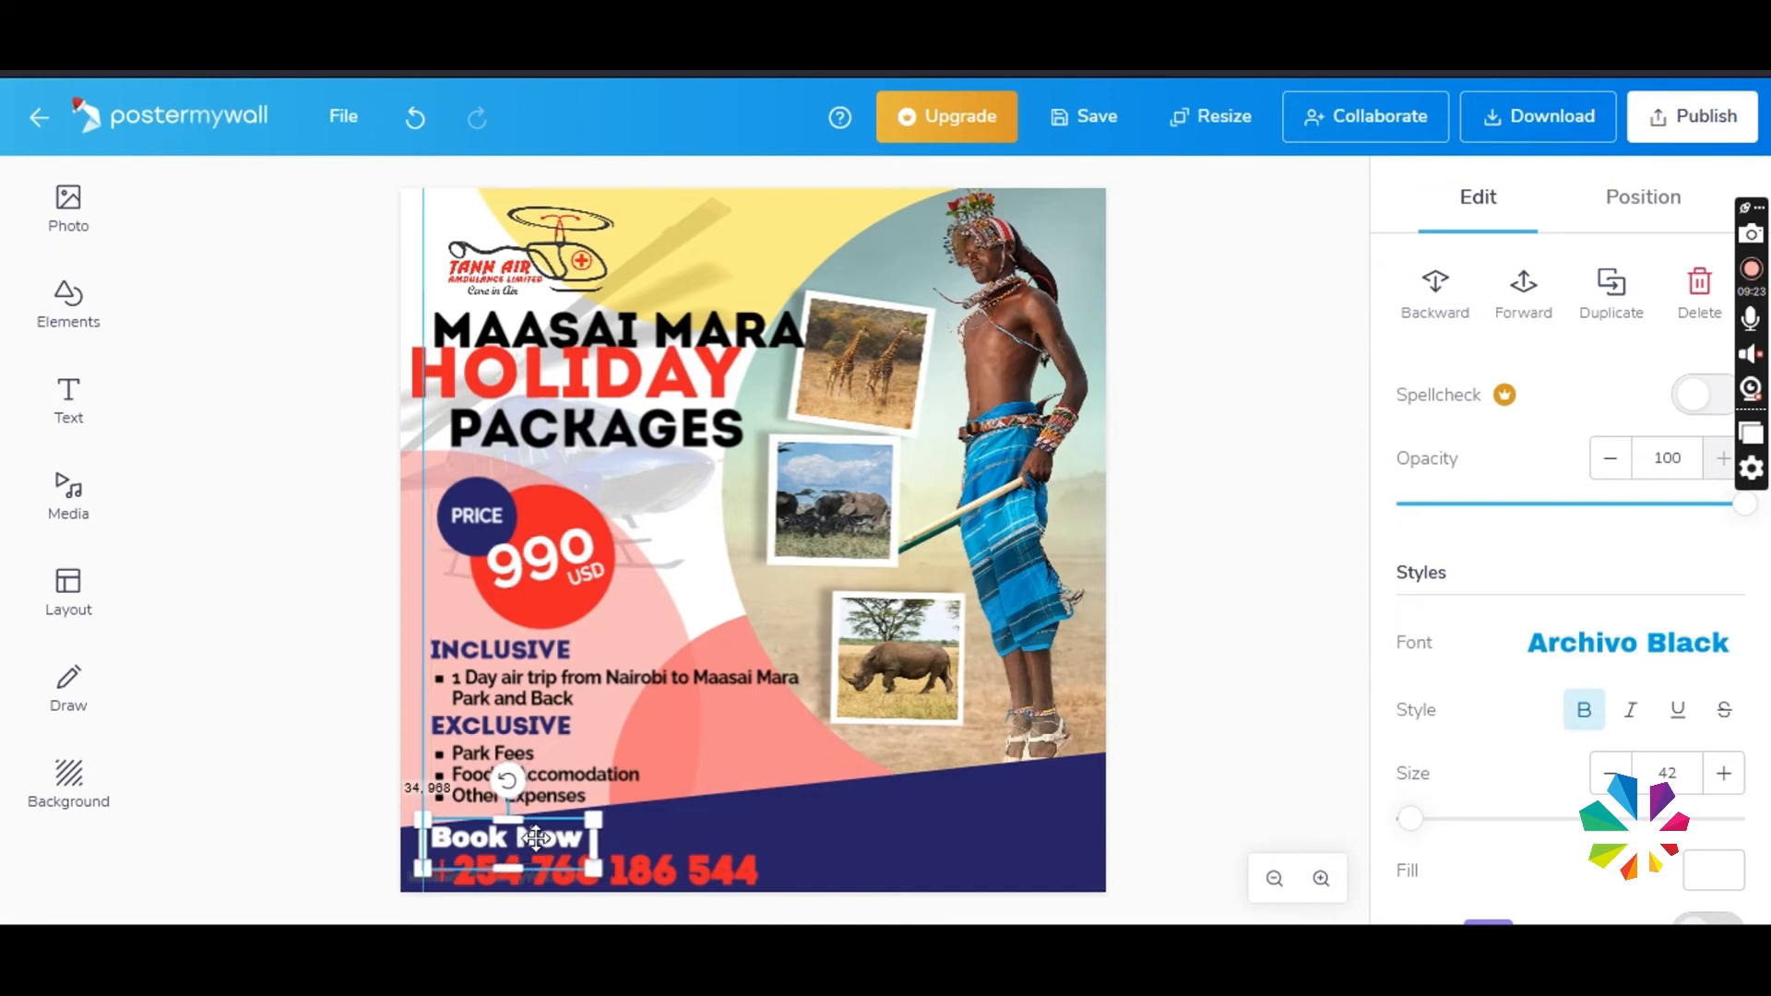
{"action": "left_click", "coordinate": [1247, 745]}
{"action": "left_click", "coordinate": [28, 401]}
{"action": "left_click", "coordinate": [231, 404]}
{"action": "left_click_drag", "start_coordinate": [702, 333], "coordinate": [969, 865]}
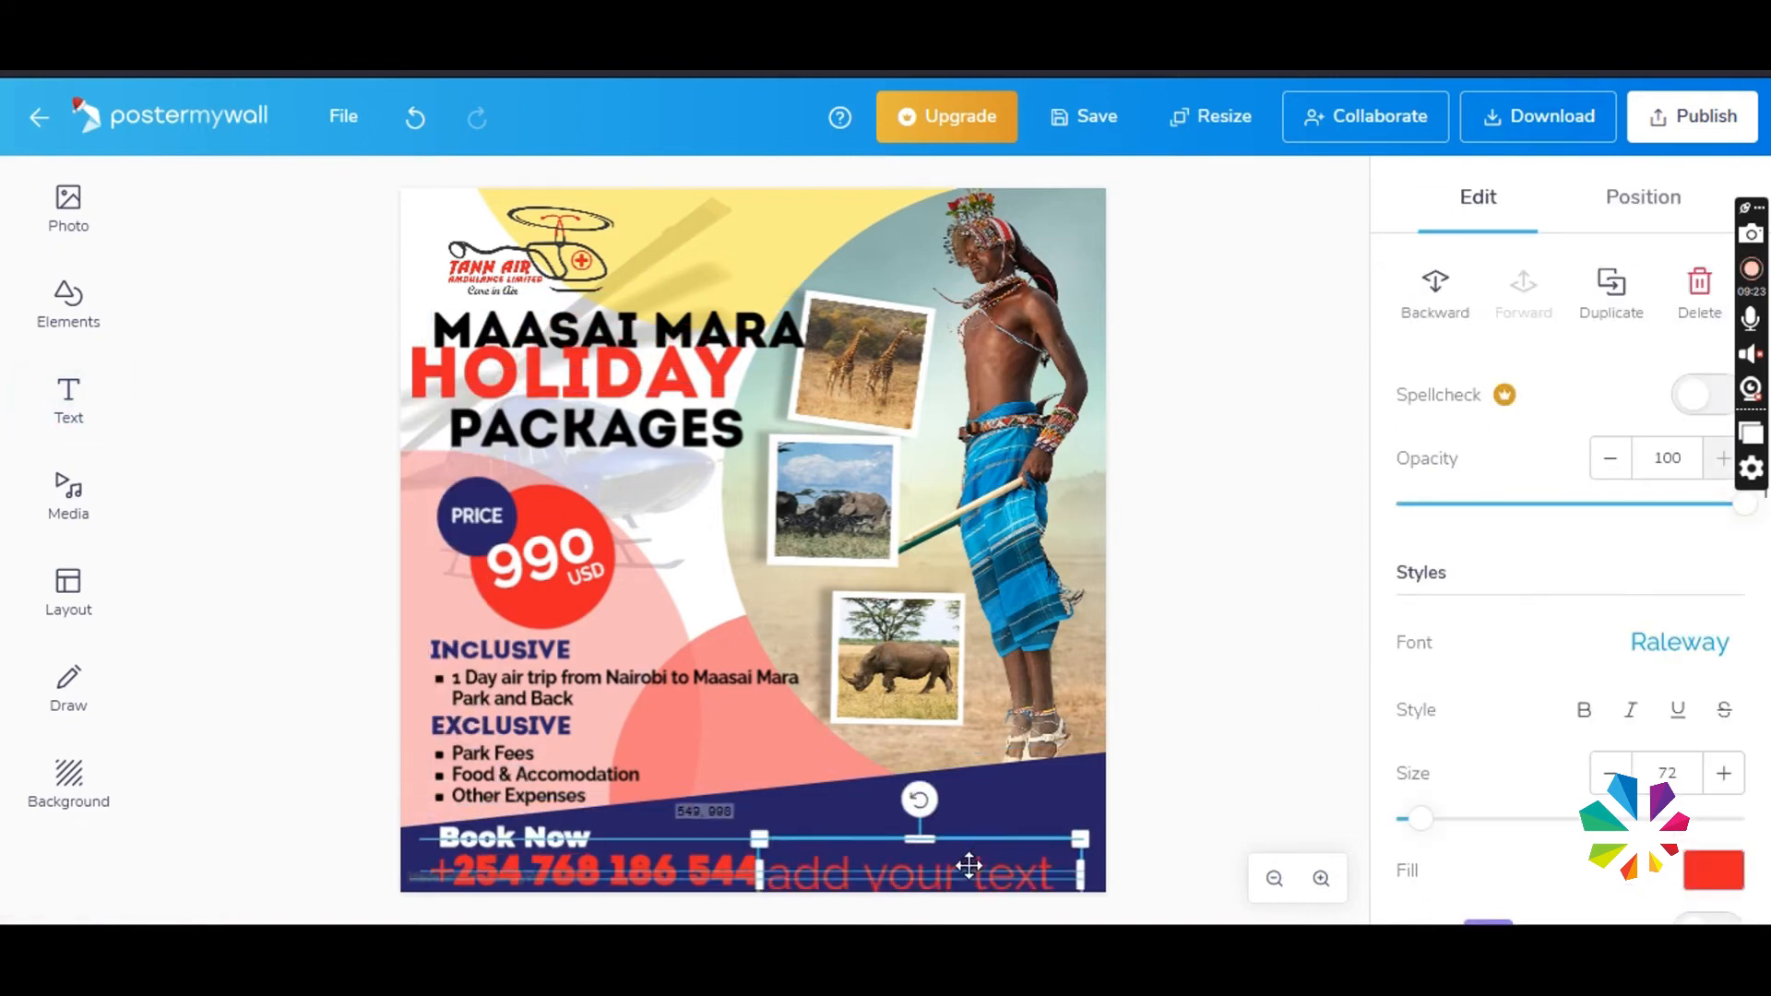
{"action": "double_click", "coordinate": [966, 863]}
{"action": "key", "text": "ctrl+a"}
{"action": "type", "text": "www"}
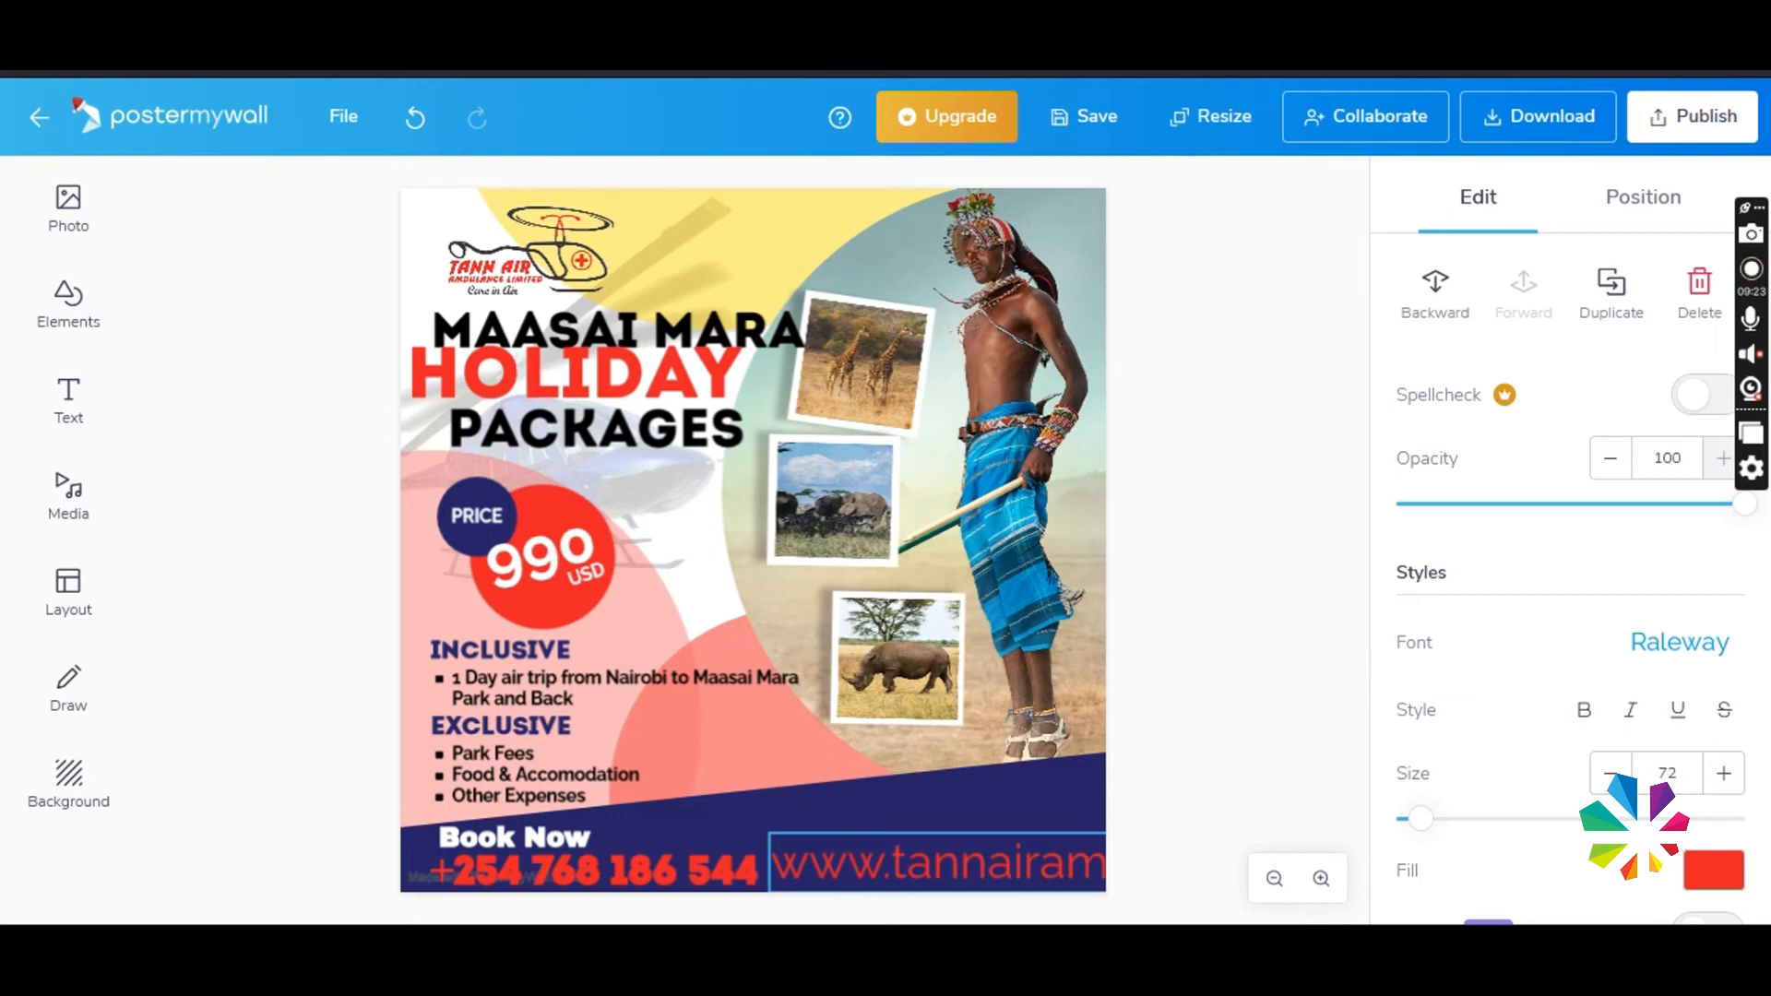
- Scale the website text down to size 34, make it bold, and fit it in the band beside the phone number
{"action": "left_click", "coordinate": [1227, 793]}
{"action": "left_click_drag", "start_coordinate": [970, 866], "coordinate": [941, 815]}
{"action": "left_click_drag", "start_coordinate": [741, 845], "coordinate": [890, 860]}
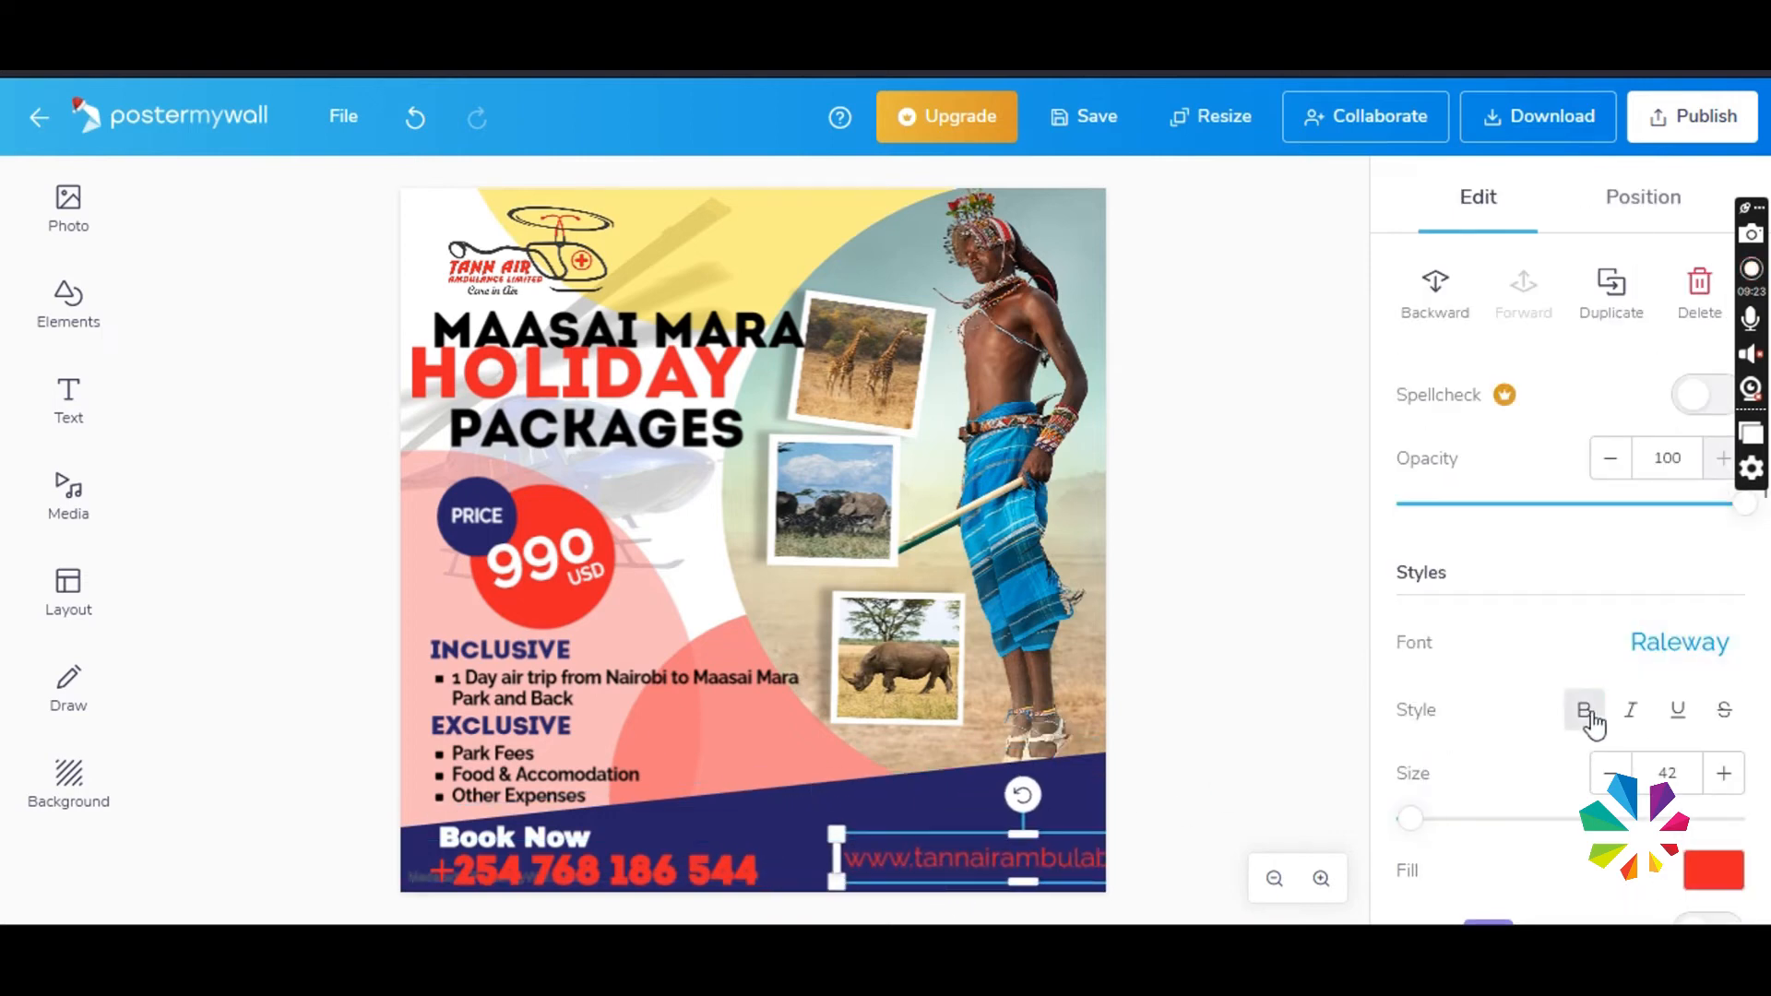
{"action": "left_click", "coordinate": [1589, 715]}
{"action": "left_click_drag", "start_coordinate": [1065, 865], "coordinate": [995, 865]}
{"action": "left_click_drag", "start_coordinate": [767, 882], "coordinate": [834, 877]}
{"action": "left_click_drag", "start_coordinate": [932, 865], "coordinate": [879, 872]}
{"action": "left_click", "coordinate": [1679, 643]}
{"action": "left_click", "coordinate": [1312, 645]}
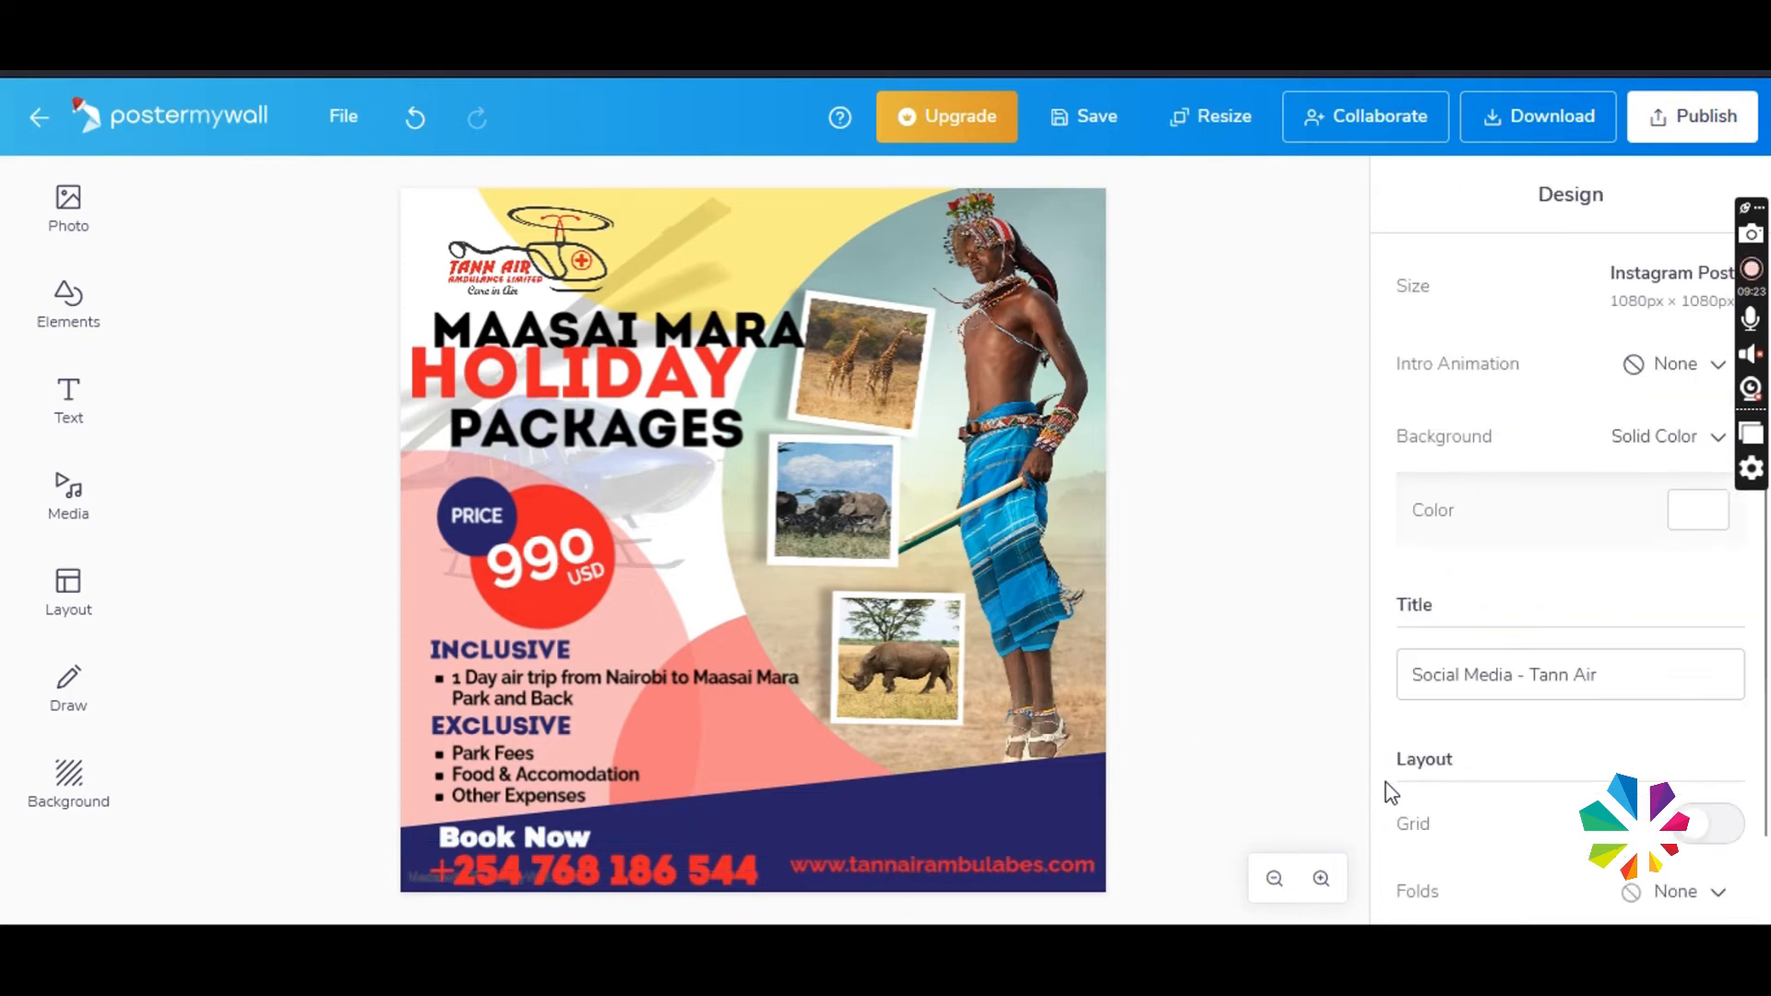
- Set the website text in the Archivo Black font, scale it down to size 27, and refit it at the end of the band
{"action": "left_click", "coordinate": [941, 865]}
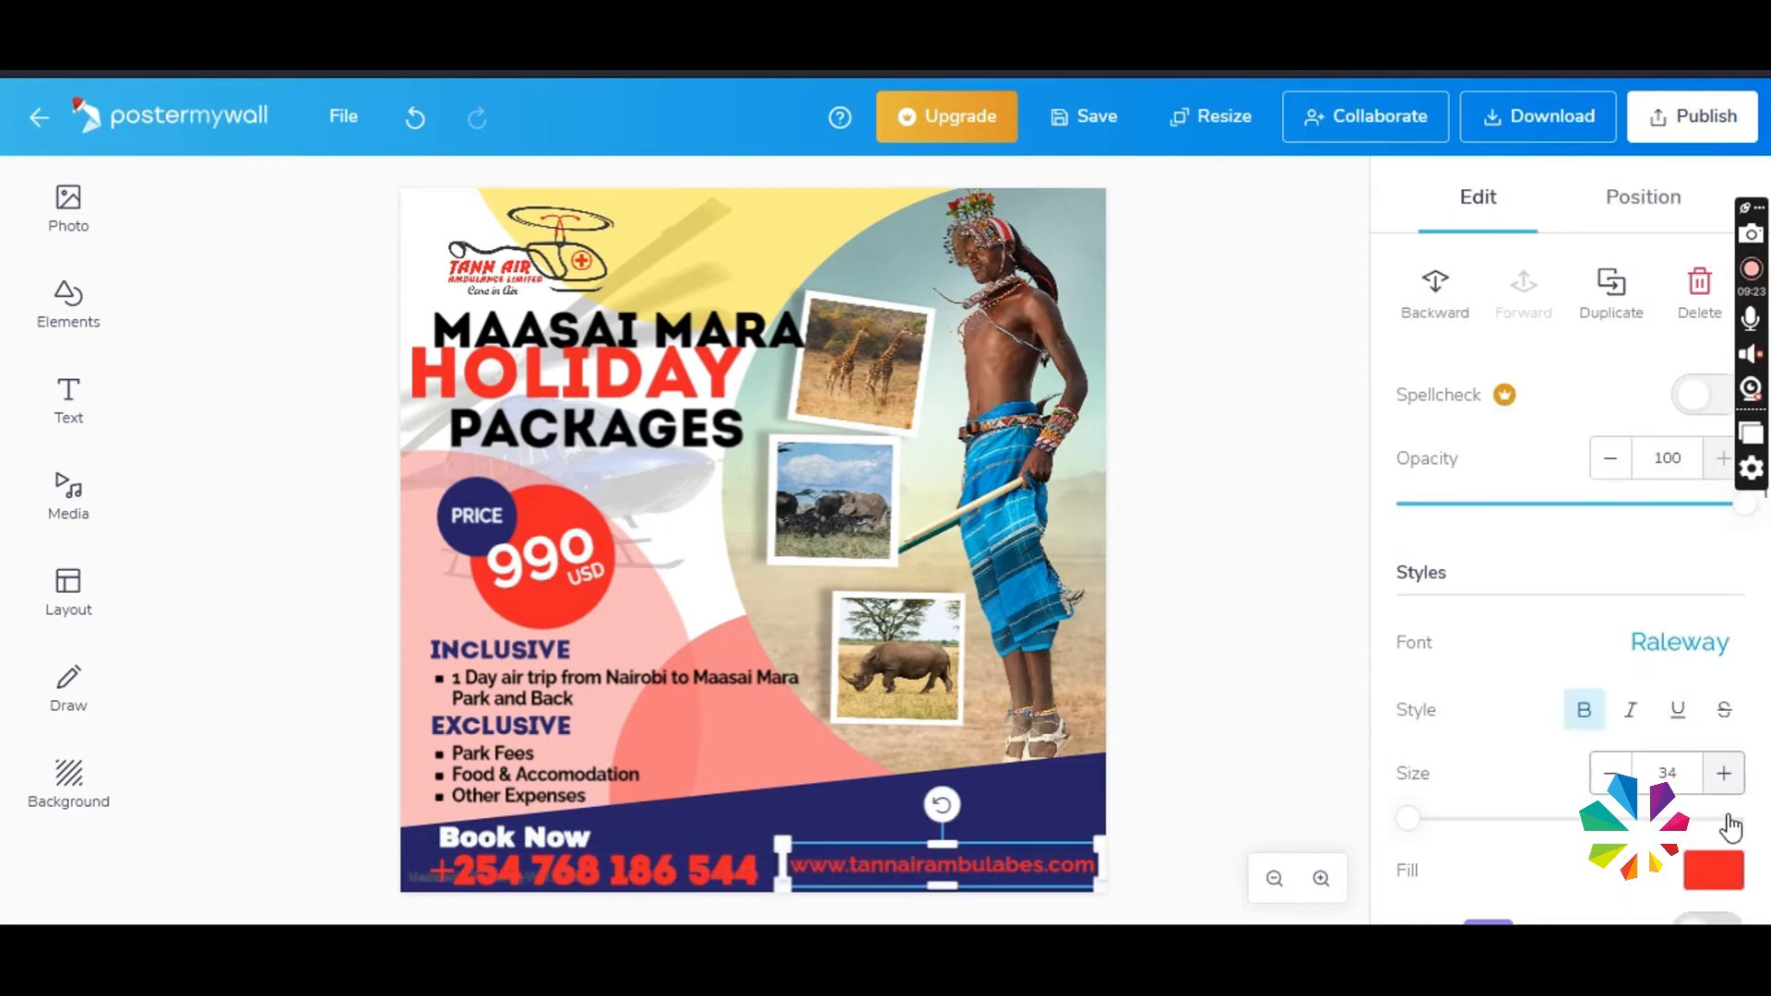
{"action": "left_click", "coordinate": [1677, 636]}
{"action": "left_click", "coordinate": [1486, 718]}
{"action": "left_click_drag", "start_coordinate": [809, 876], "coordinate": [860, 871]}
{"action": "left_click_drag", "start_coordinate": [926, 865], "coordinate": [879, 867]}
{"action": "double_click", "coordinate": [966, 866]}
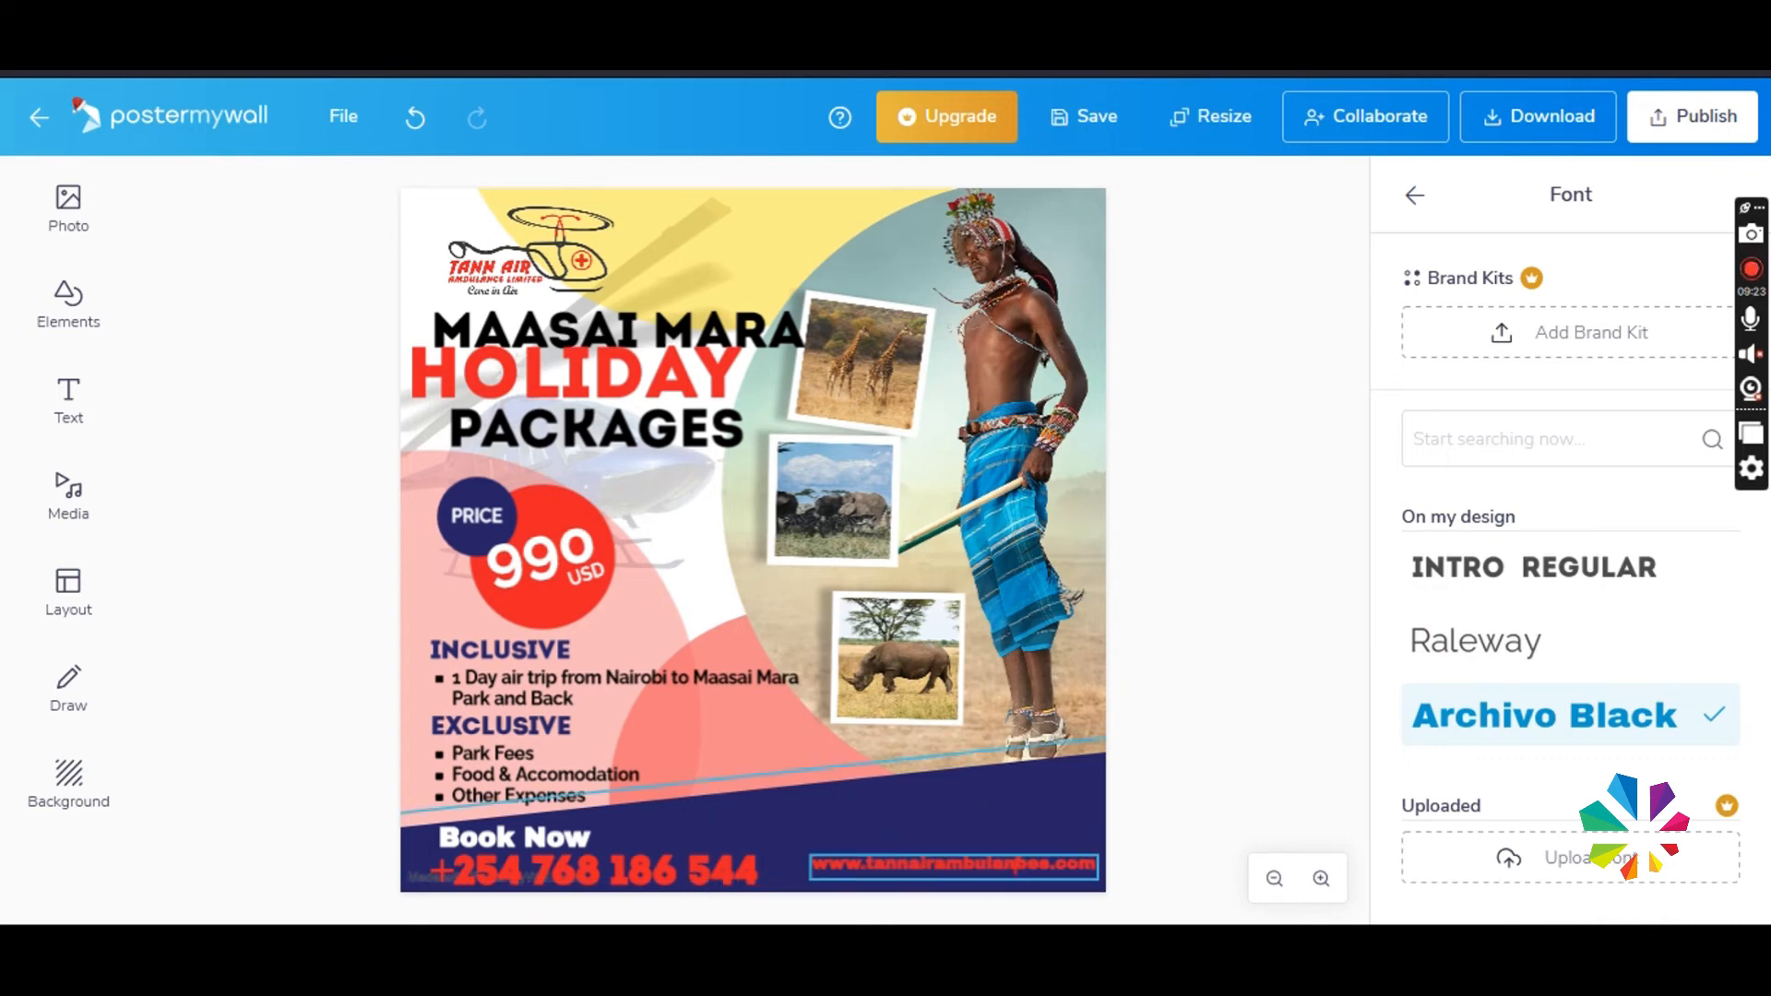
{"action": "left_click", "coordinate": [1141, 786]}
{"action": "left_click_drag", "start_coordinate": [993, 870], "coordinate": [1003, 865]}
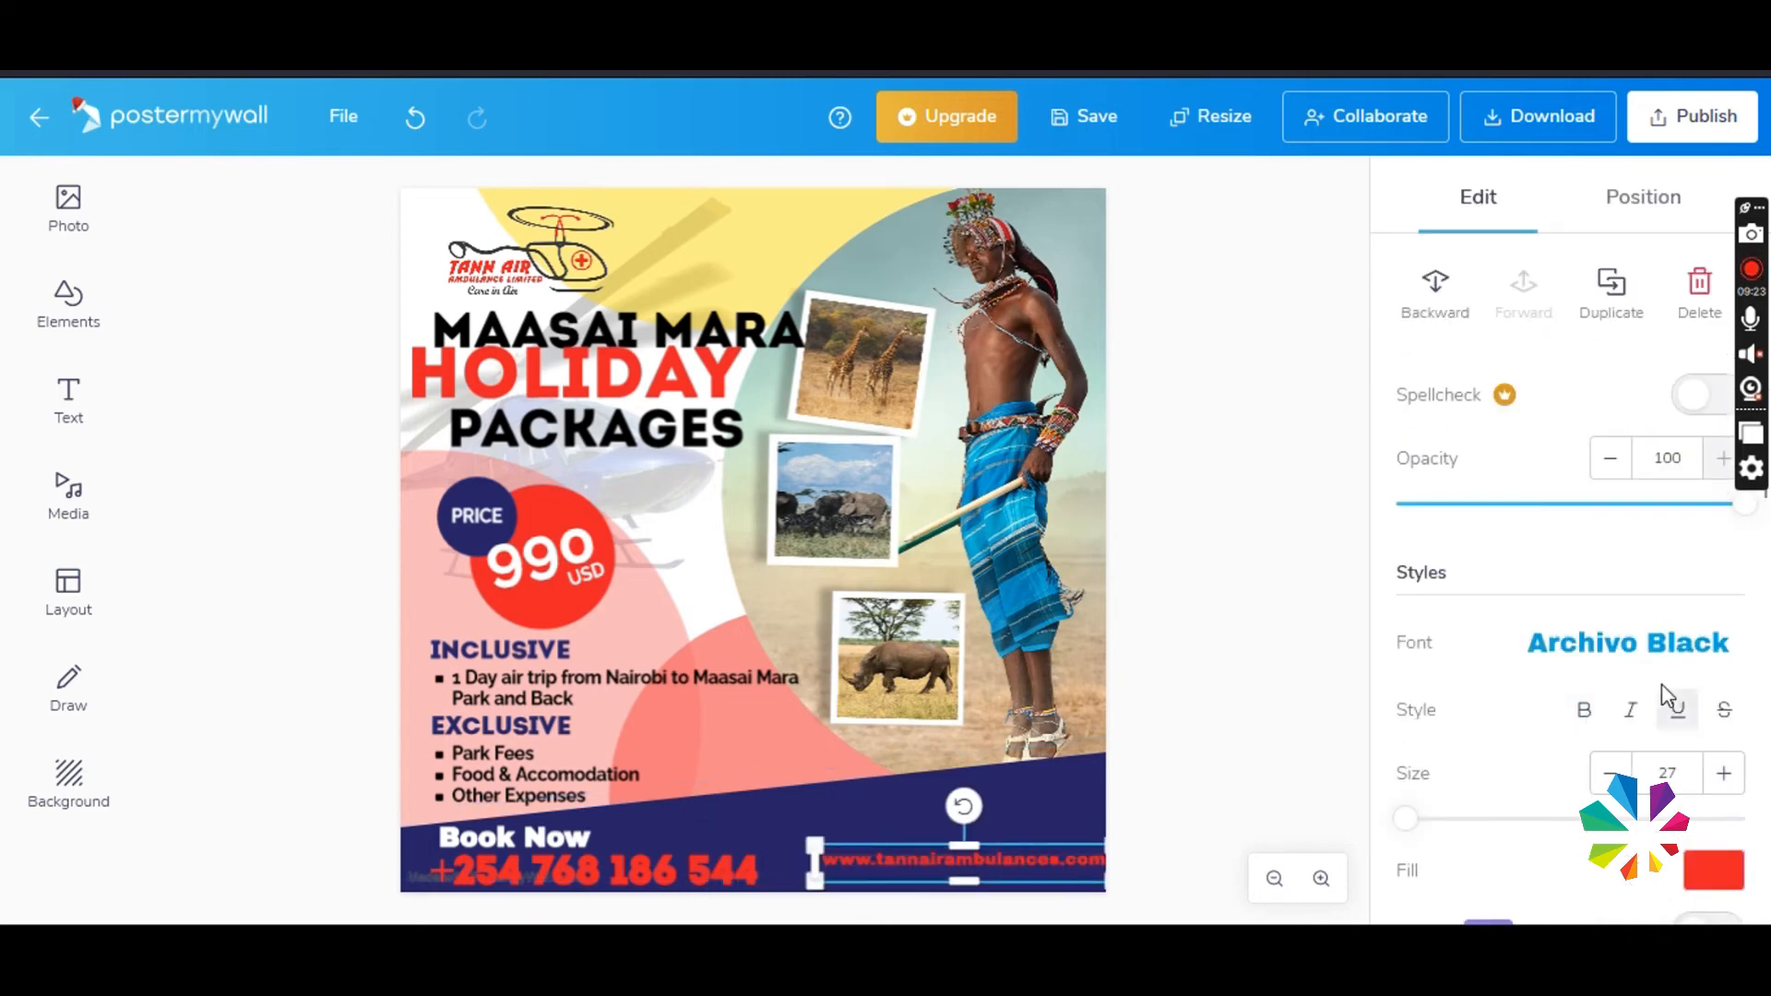
- Search the fonts for archi, apply a less heavy font to the website text, refit it in the band, and fill it white
{"action": "left_click", "coordinate": [1639, 631]}
{"action": "left_click", "coordinate": [1476, 282]}
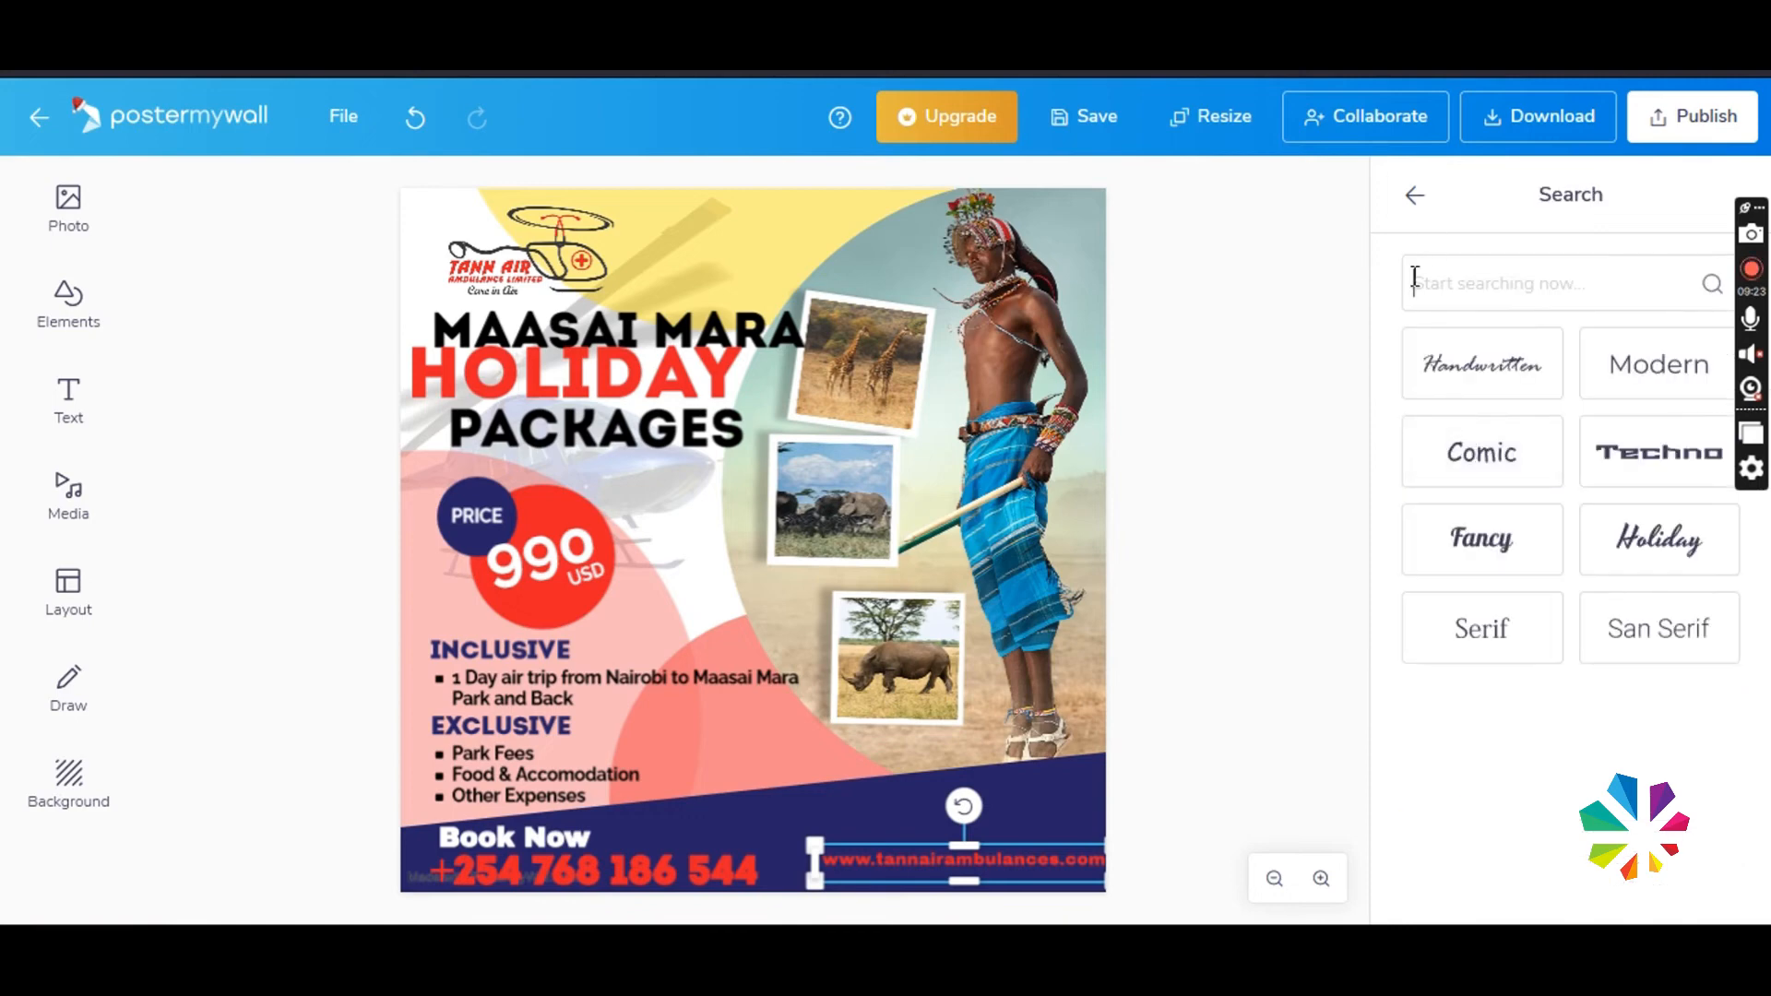
{"action": "type", "text": "archi"}
{"action": "left_click", "coordinate": [1474, 391]}
{"action": "left_click", "coordinate": [1258, 569]}
{"action": "mouse_move", "coordinate": [941, 870]}
{"action": "left_mouse_down"}
{"action": "mouse_move", "coordinate": [855, 872]}
{"action": "mouse_move", "coordinate": [916, 876]}
{"action": "left_mouse_up"}
{"action": "left_click", "coordinate": [1713, 874]}
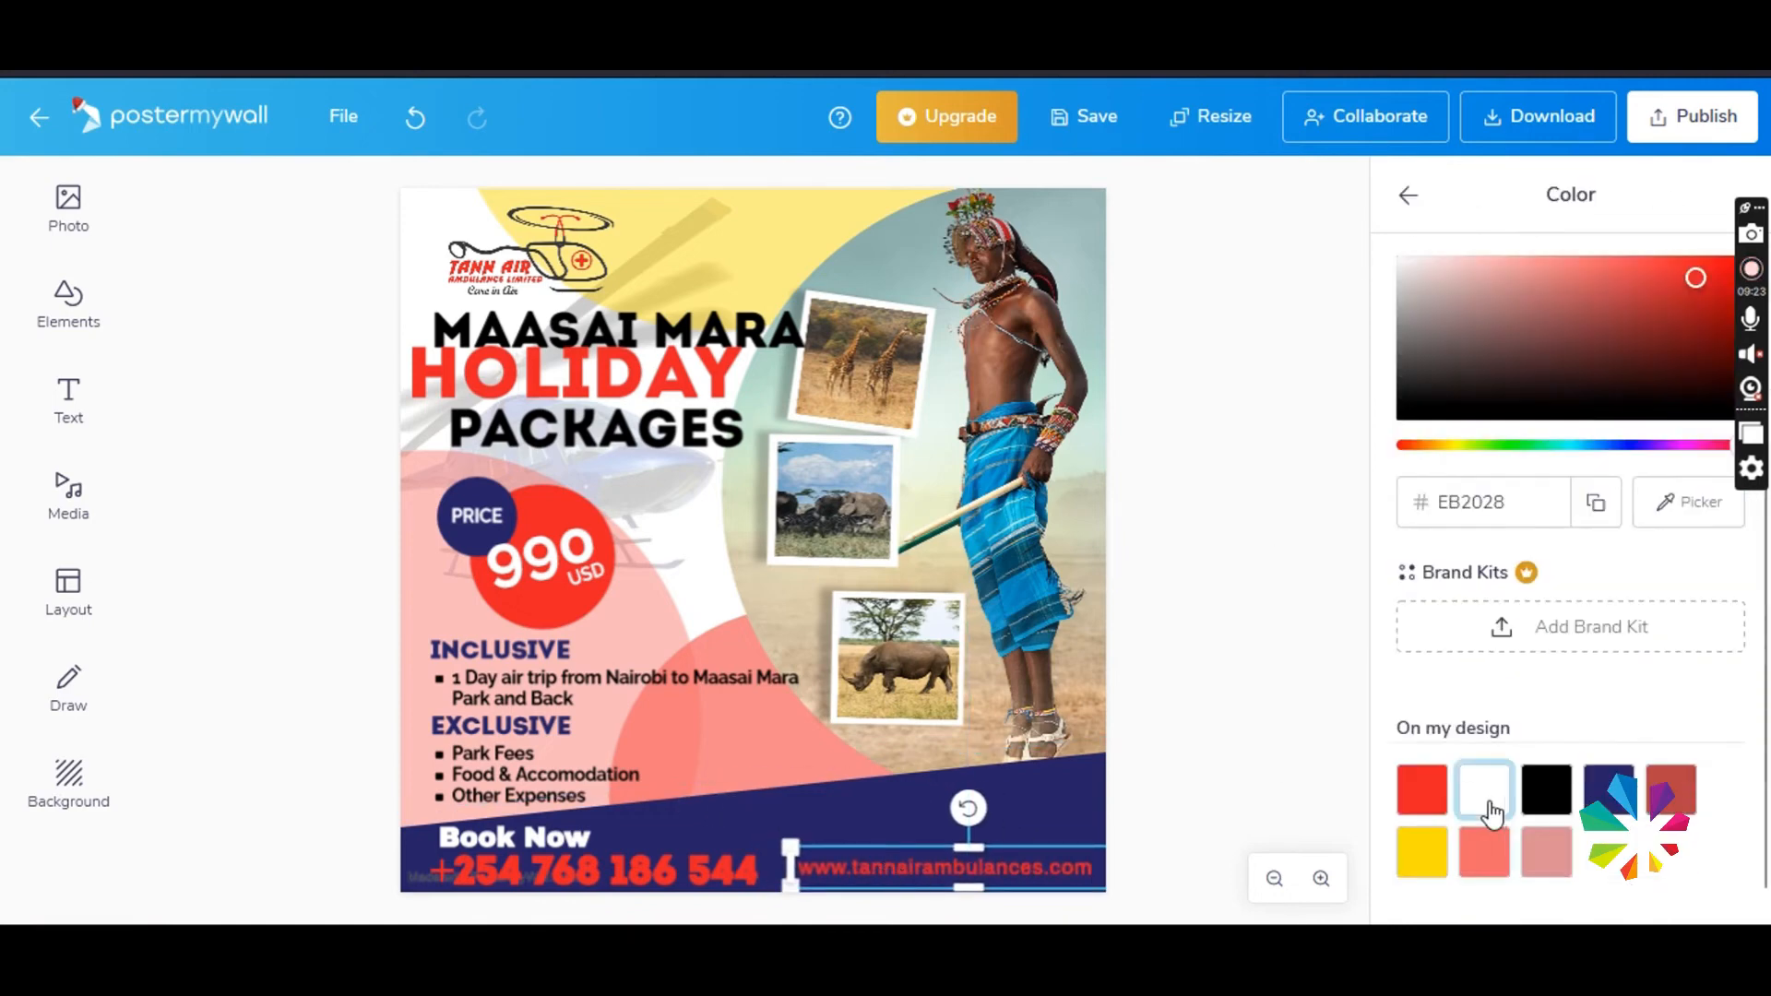
{"action": "left_click", "coordinate": [210, 641]}
- Add the dark square Facebook, black square X, and outlined Instagram social media icons to the poster
{"action": "left_click", "coordinate": [68, 304]}
{"action": "left_click", "coordinate": [261, 598]}
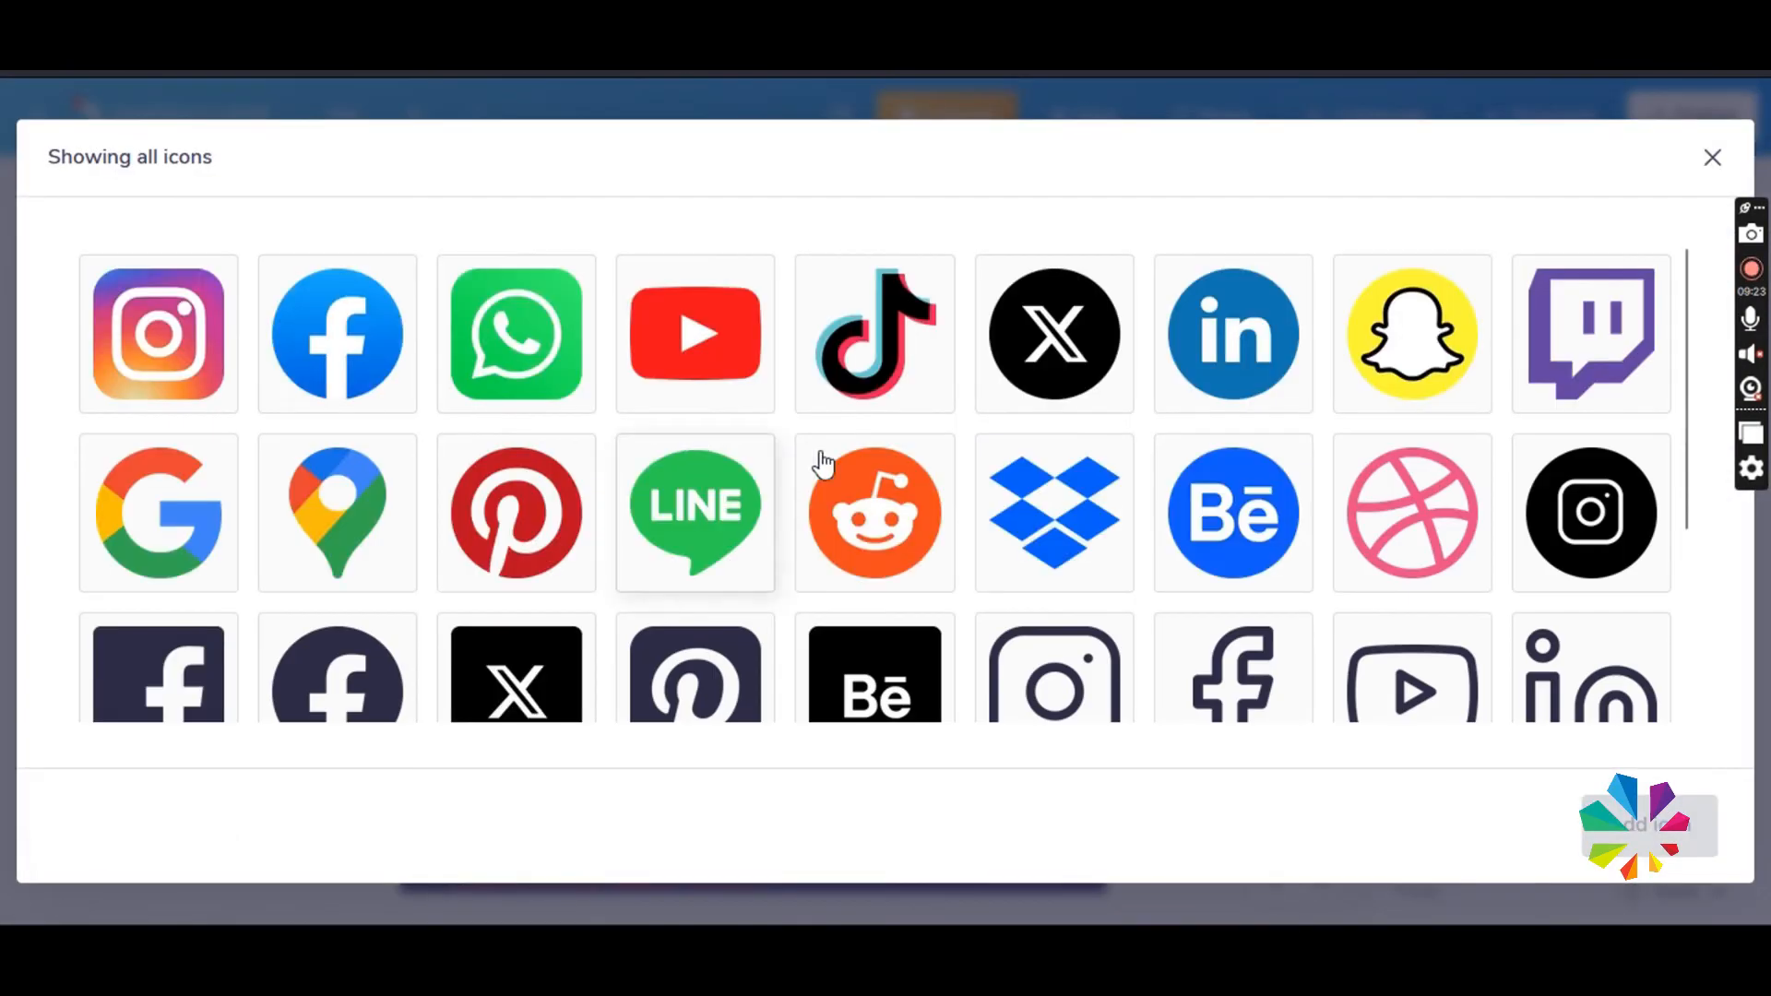
{"action": "scroll", "coordinate": [812, 461], "scroll_direction": "down", "scroll_amount": 3}
{"action": "left_click", "coordinate": [157, 436]}
{"action": "left_click", "coordinate": [526, 489]}
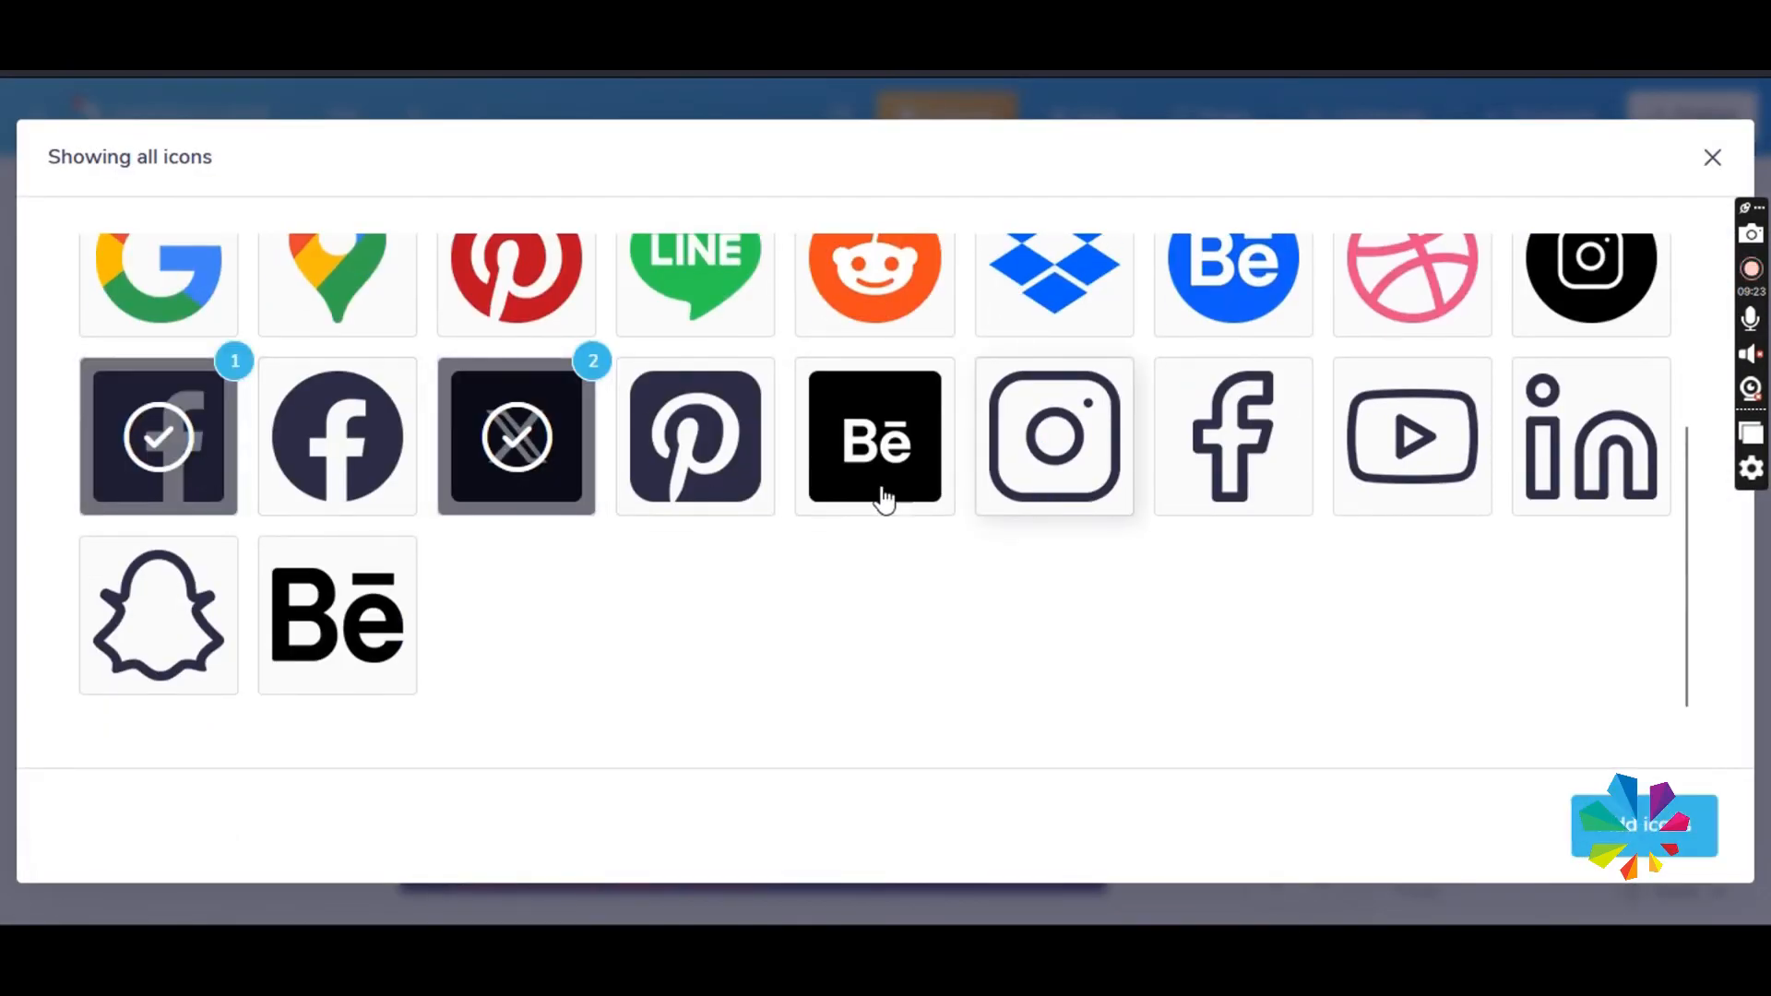
{"action": "scroll", "coordinate": [1001, 531], "scroll_direction": "up", "scroll_amount": 3}
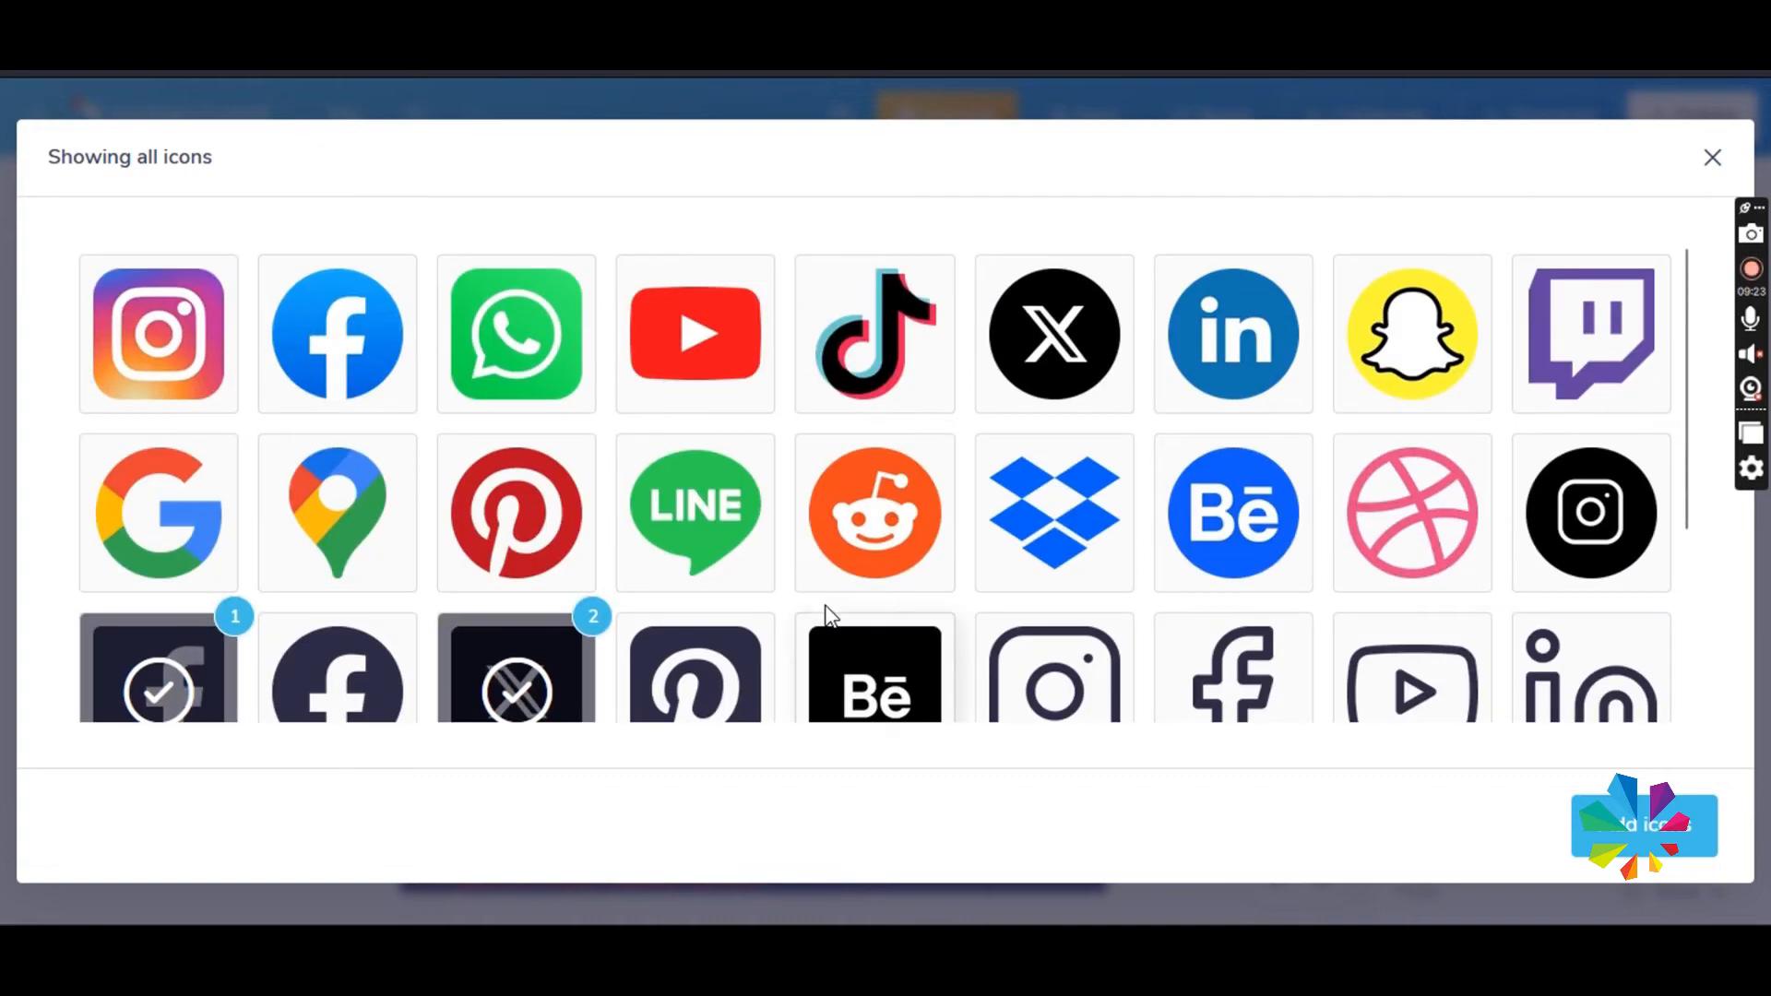
{"action": "scroll", "coordinate": [828, 616], "scroll_direction": "down", "scroll_amount": 2}
{"action": "left_click", "coordinate": [1008, 573]}
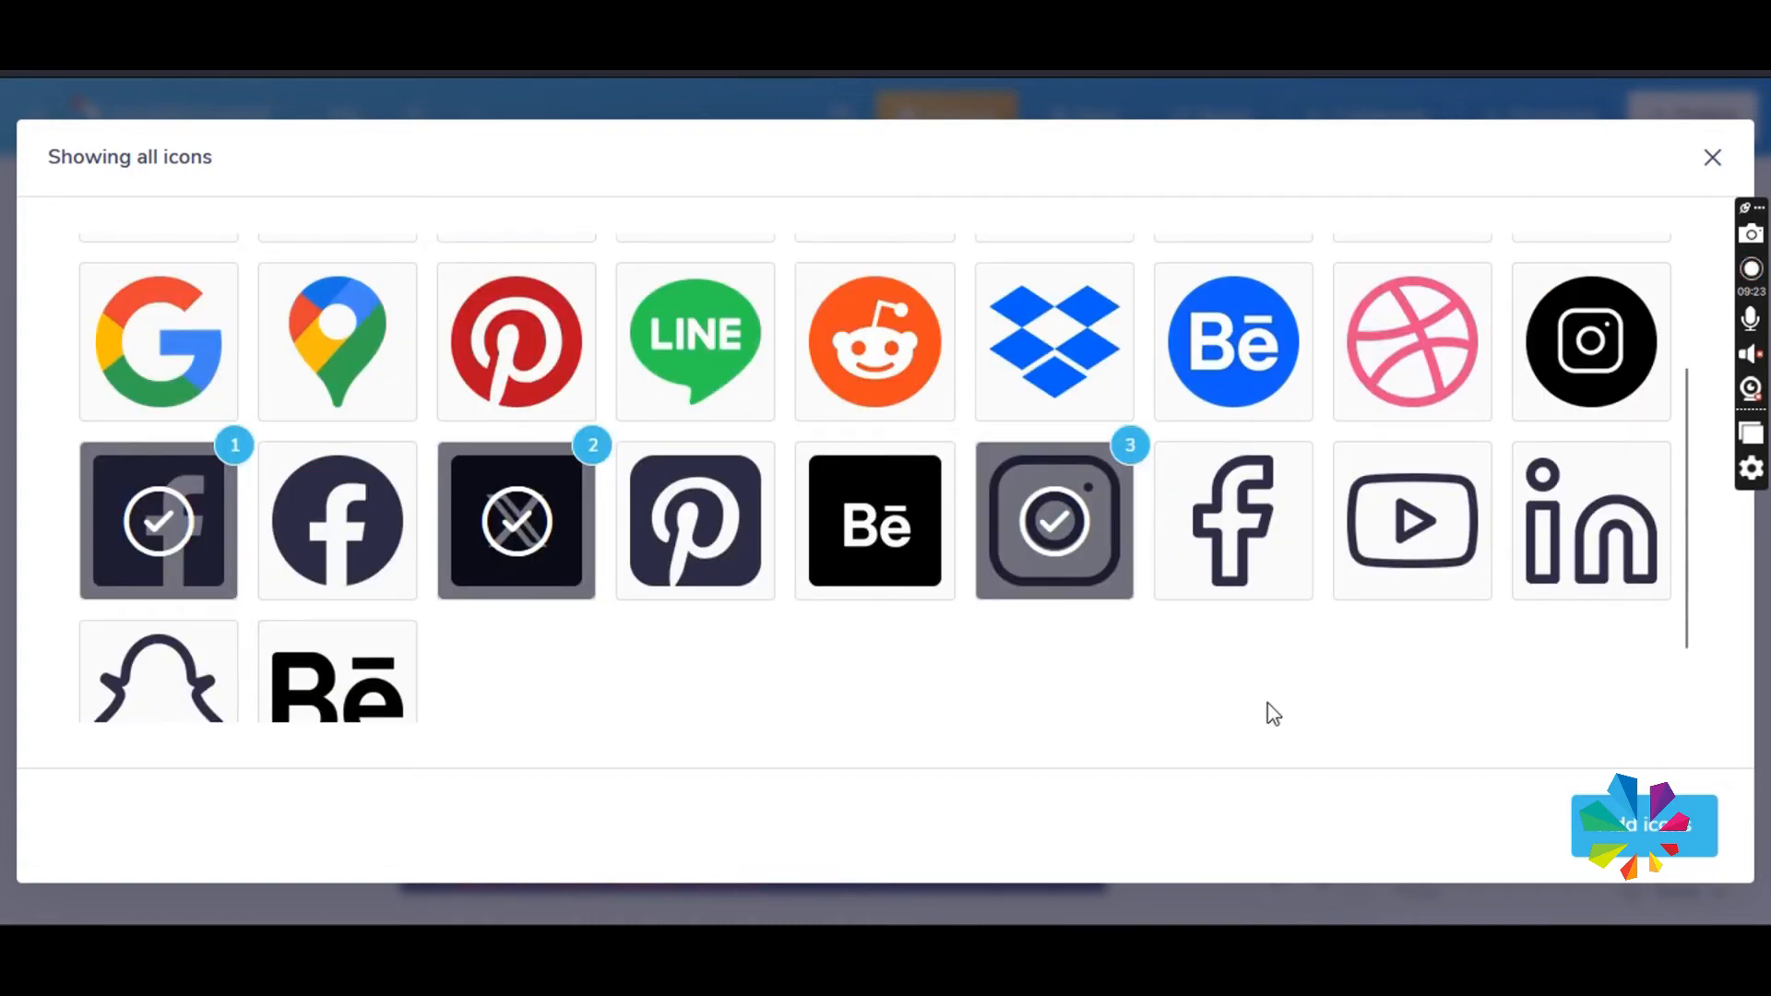
{"action": "left_click", "coordinate": [1597, 837]}
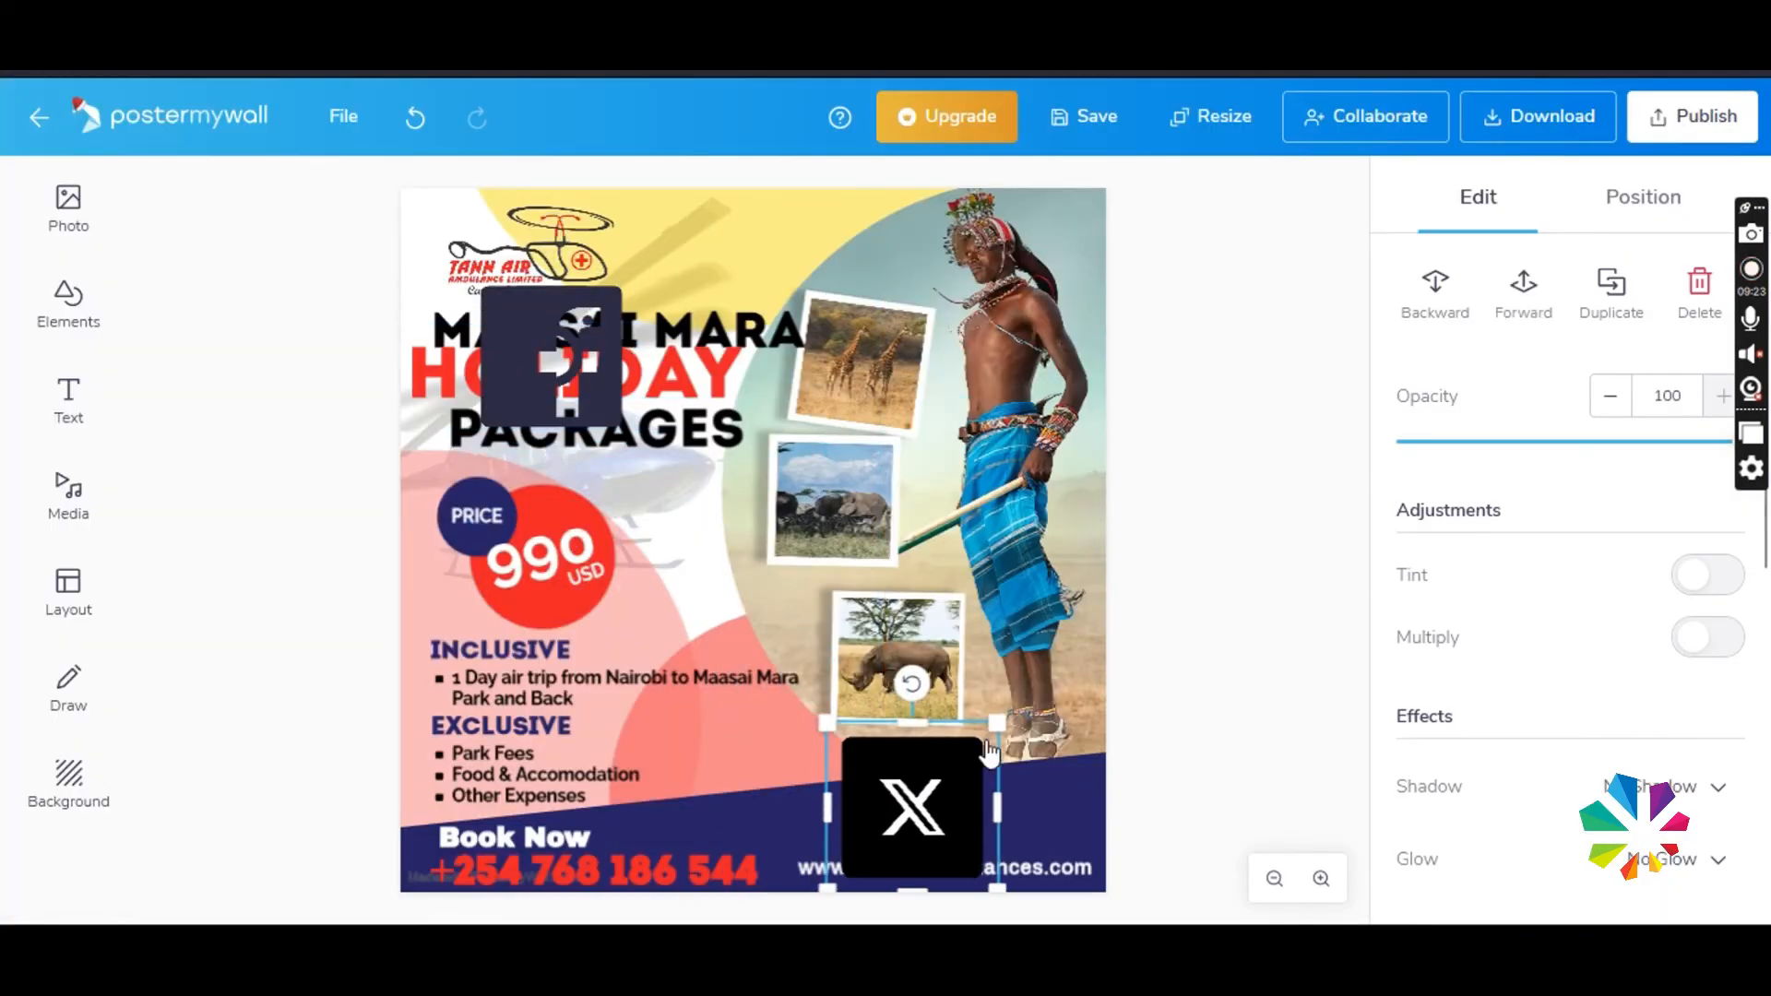
- Shrink the X icon into the blue band above the website, and tint the Instagram icon white
{"action": "left_click_drag", "start_coordinate": [990, 752], "coordinate": [881, 817]}
{"action": "scroll", "coordinate": [1558, 652], "scroll_direction": "down", "scroll_amount": 5}
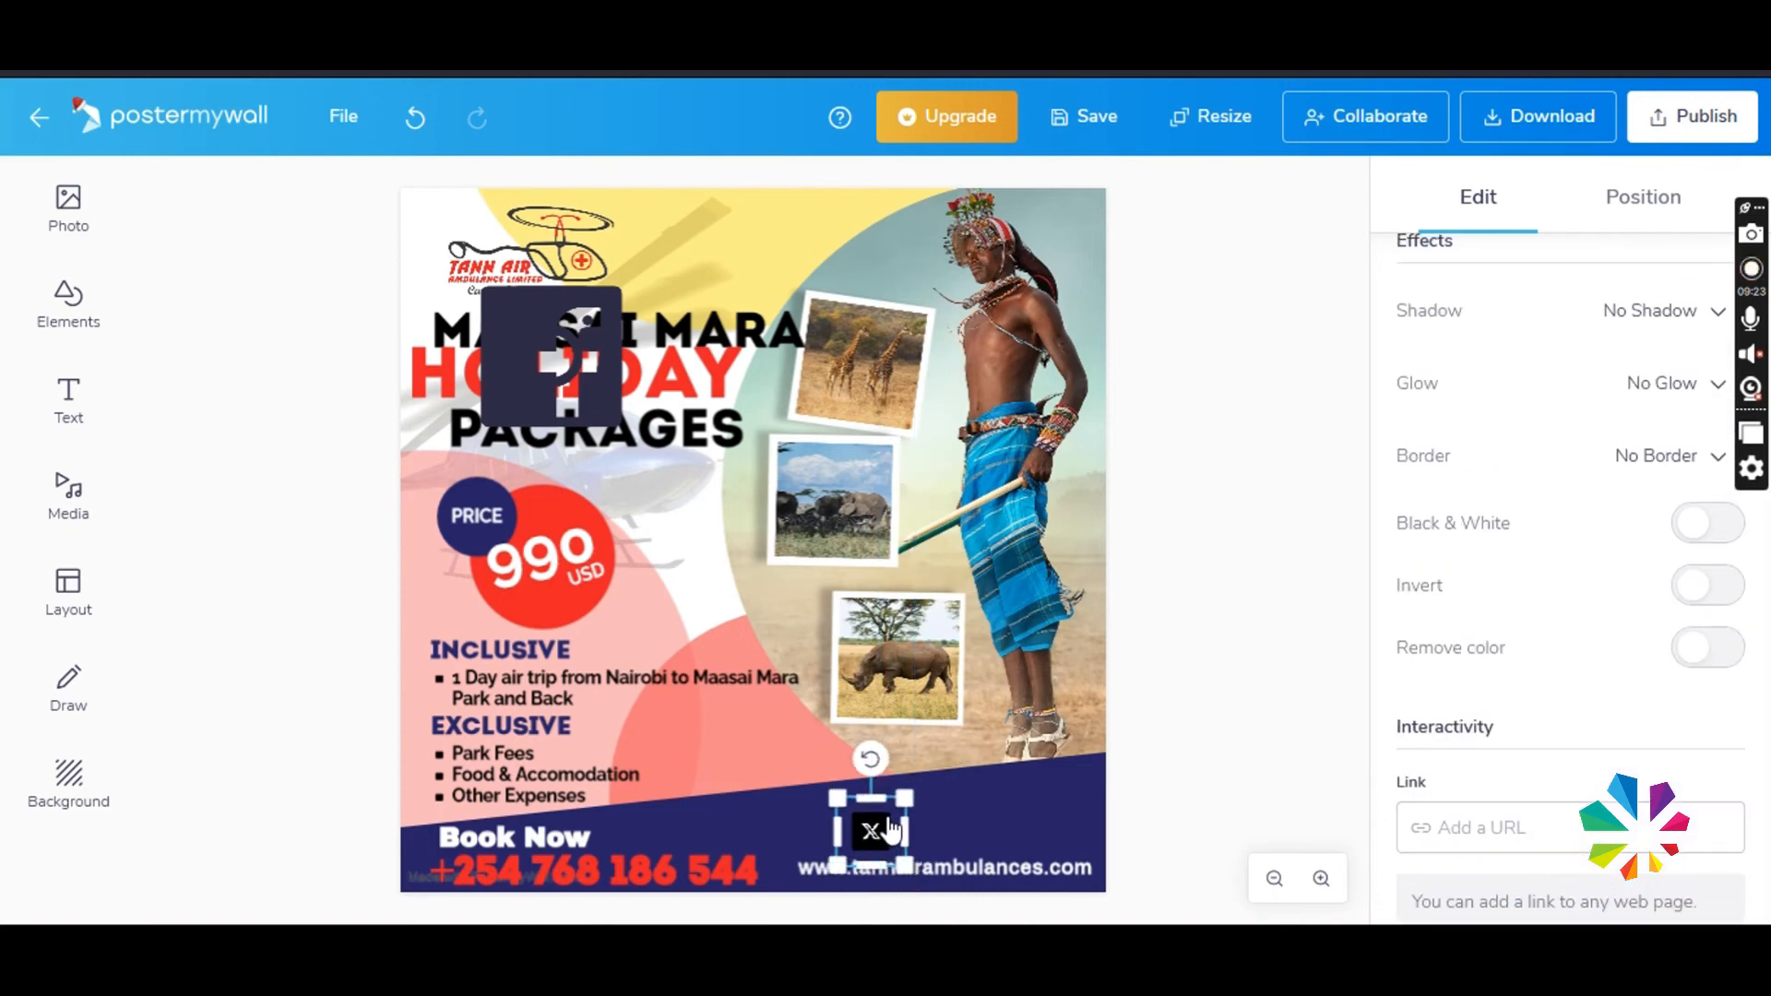
{"action": "scroll", "coordinate": [1623, 415], "scroll_direction": "up", "scroll_amount": 4}
{"action": "left_click", "coordinate": [1707, 270]}
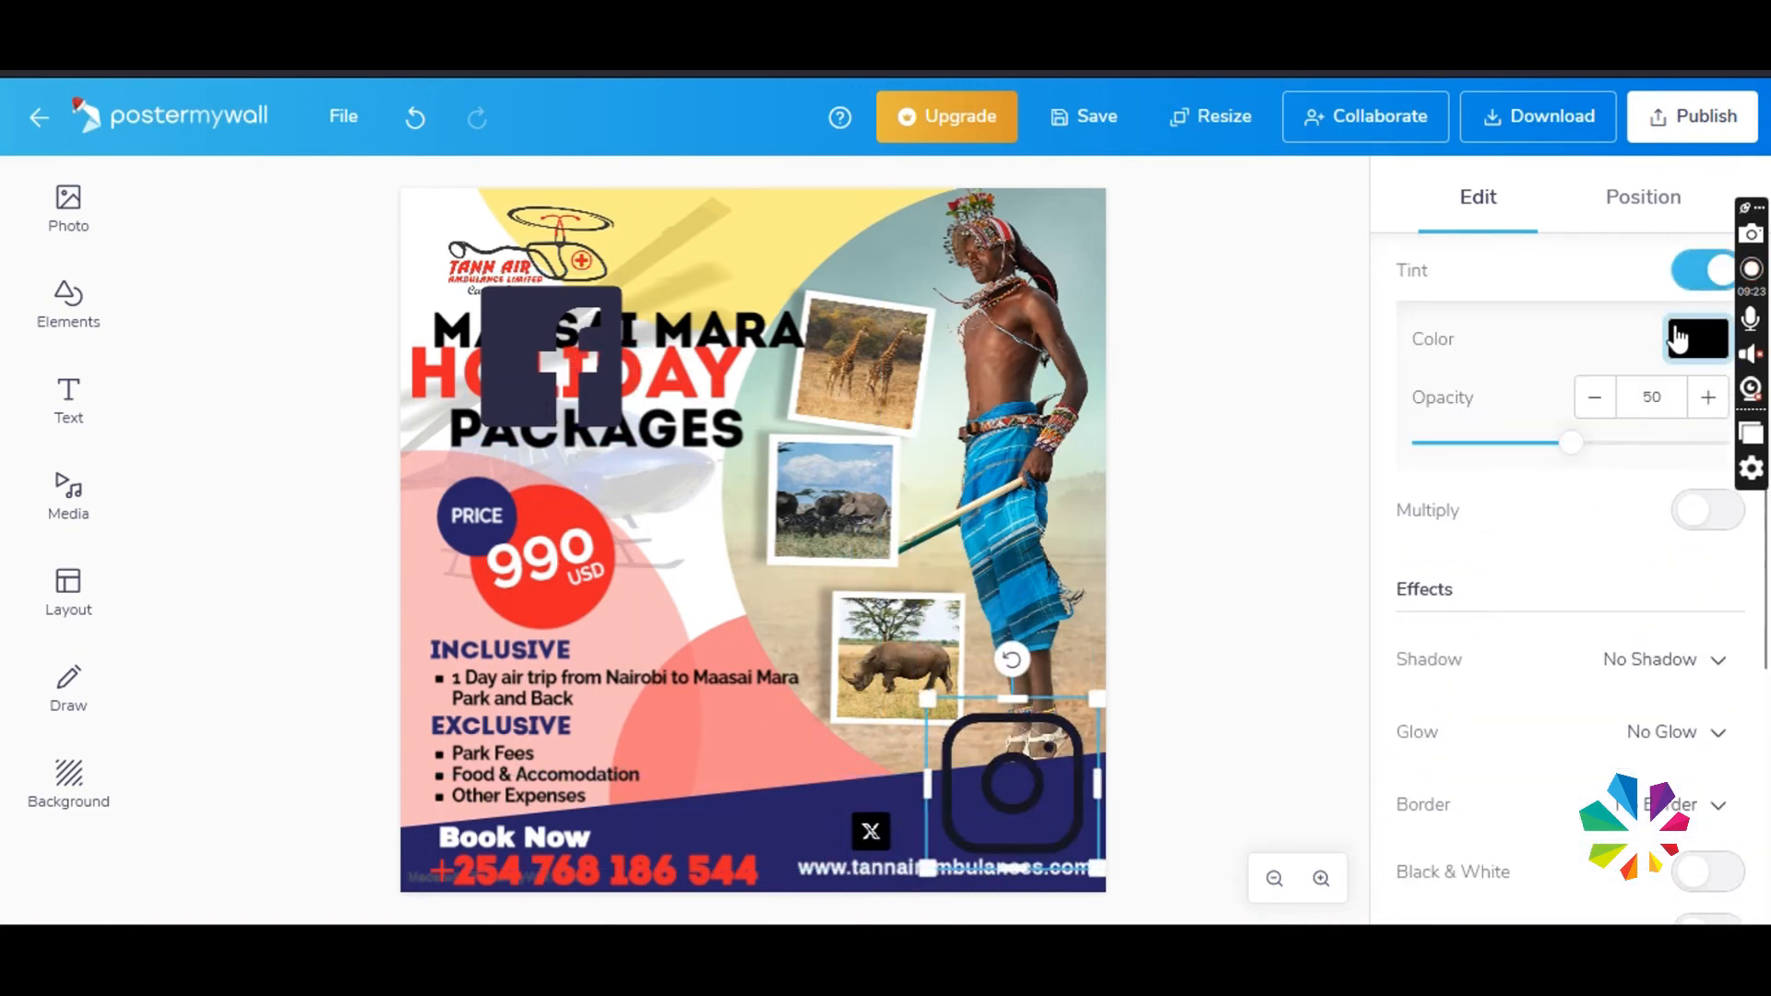
{"action": "left_click", "coordinate": [1698, 338]}
{"action": "left_click", "coordinate": [1424, 837]}
- Try a white tint with adjusted opacity on the X icon, and delete the icon
{"action": "left_click", "coordinate": [870, 832]}
{"action": "left_click", "coordinate": [1706, 575]}
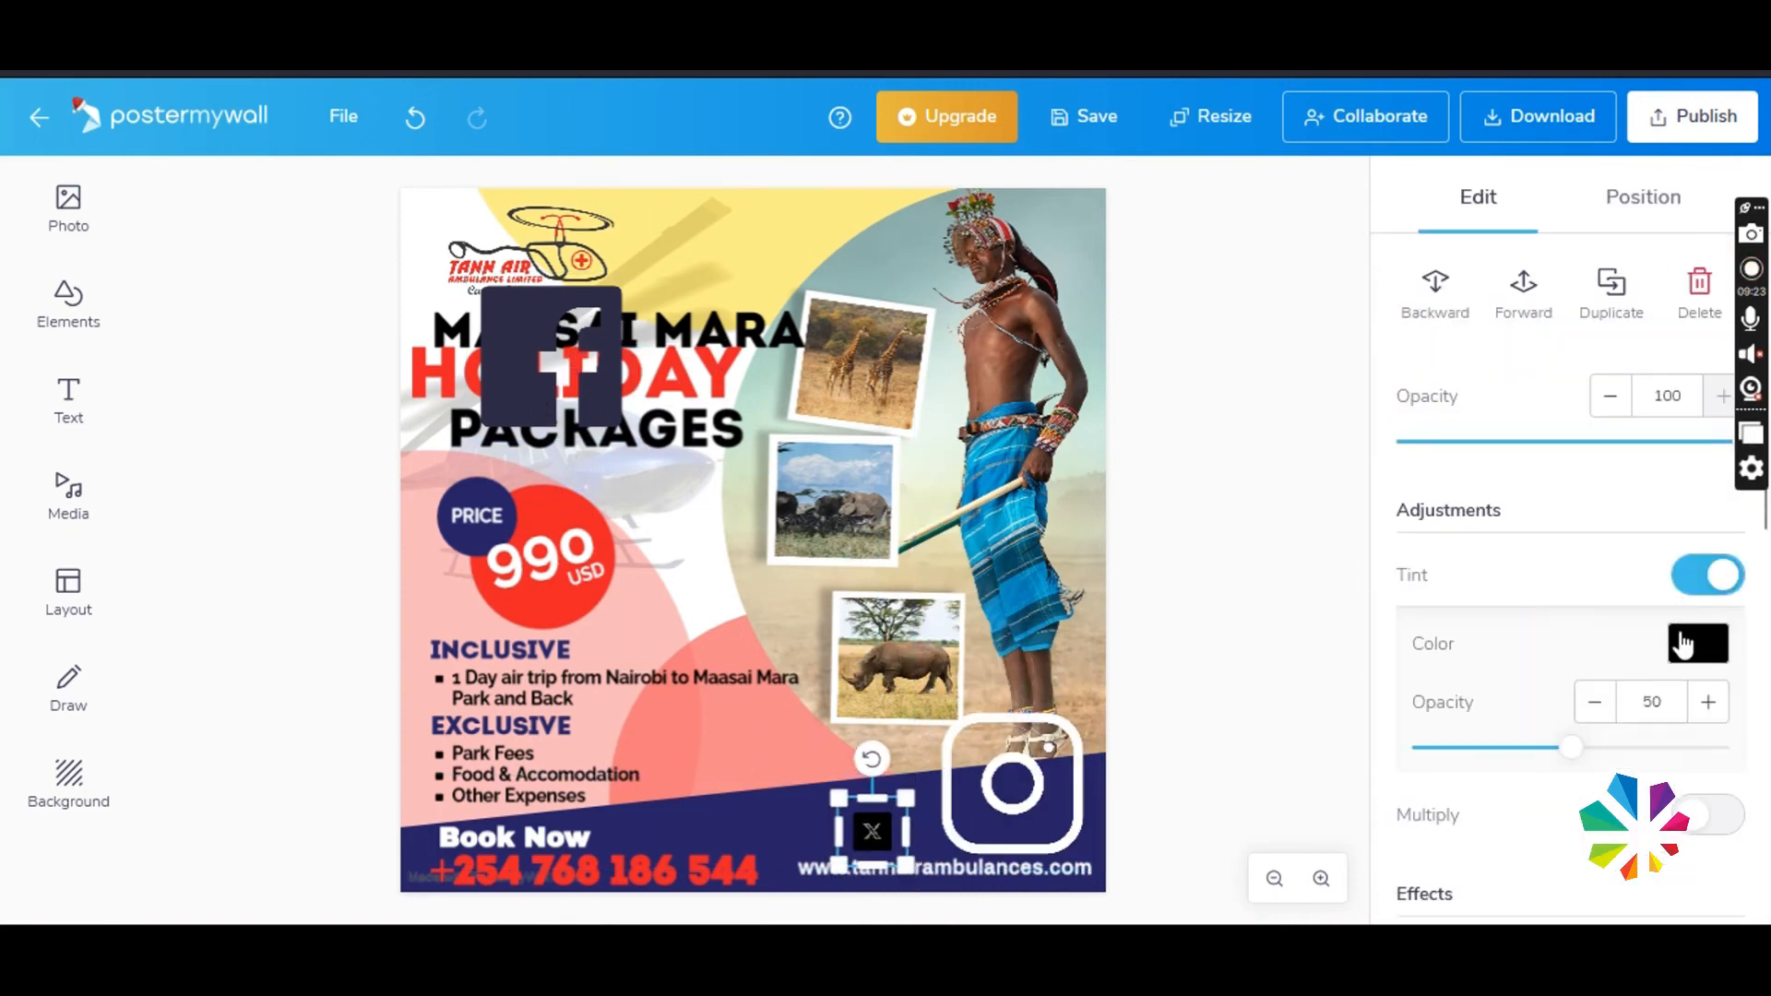
{"action": "left_click", "coordinate": [1697, 643]}
{"action": "left_click", "coordinate": [1423, 838]}
{"action": "left_click", "coordinate": [1408, 195]}
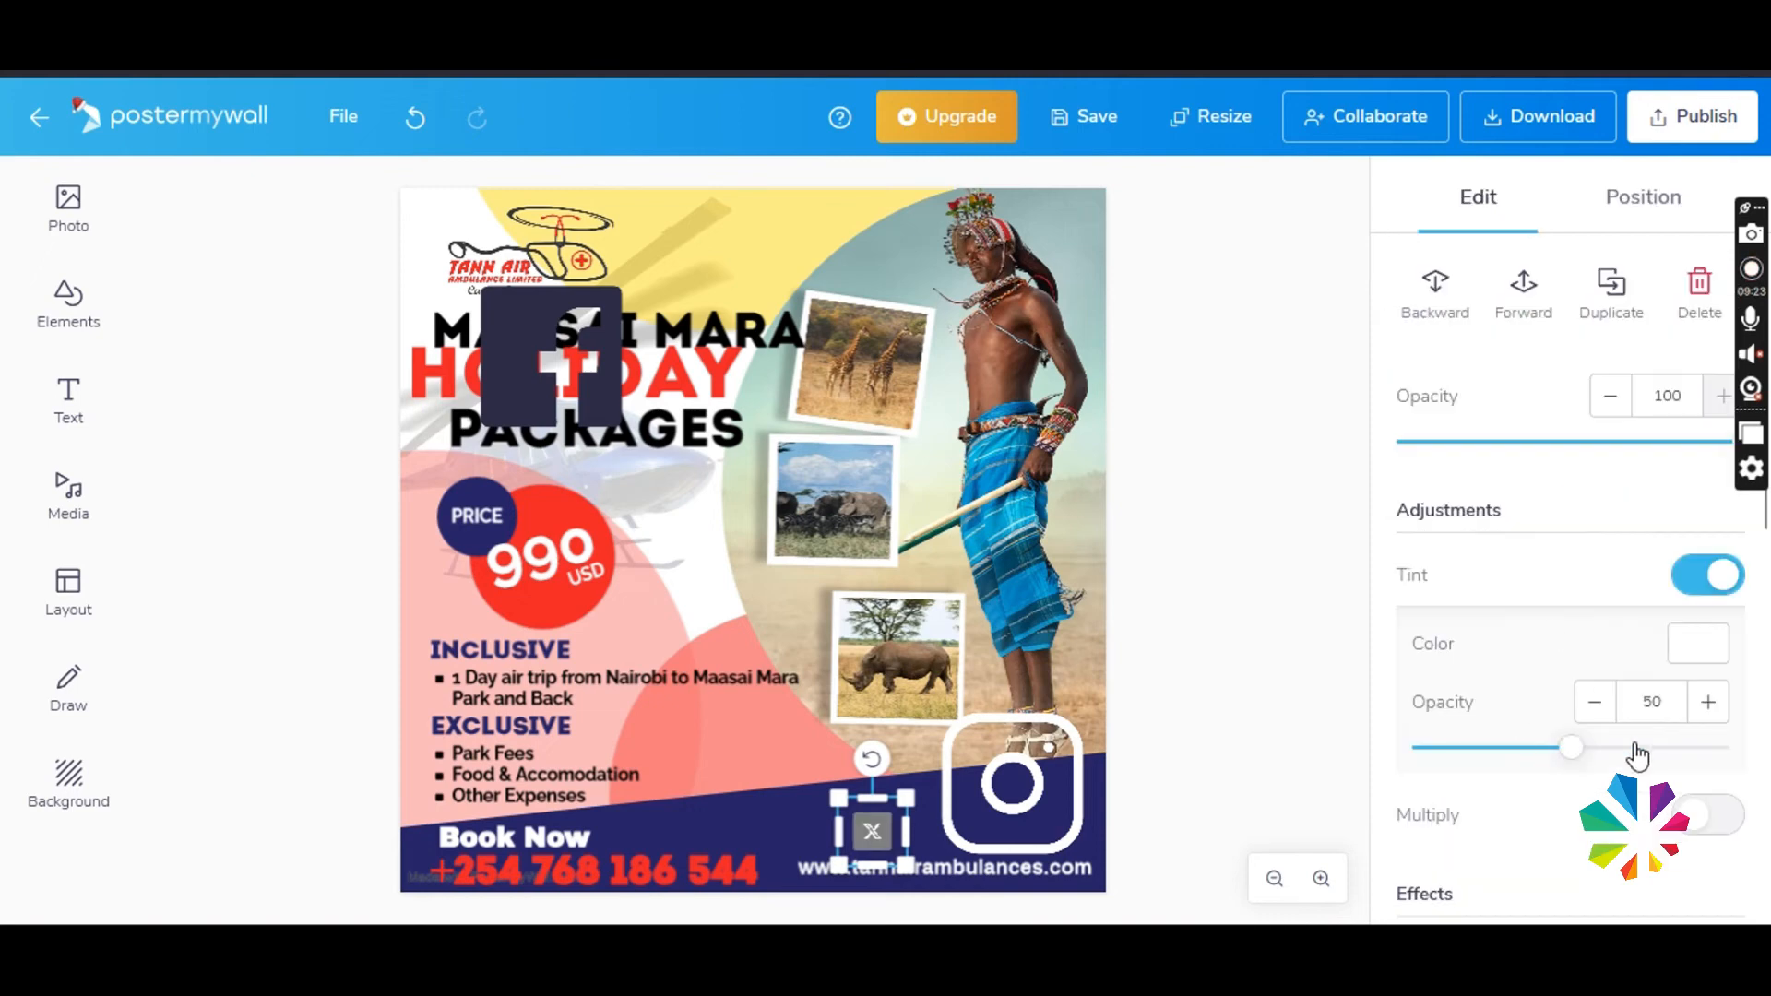
{"action": "left_click_drag", "start_coordinate": [1578, 747], "coordinate": [1275, 749]}
{"action": "key", "text": "Delete"}
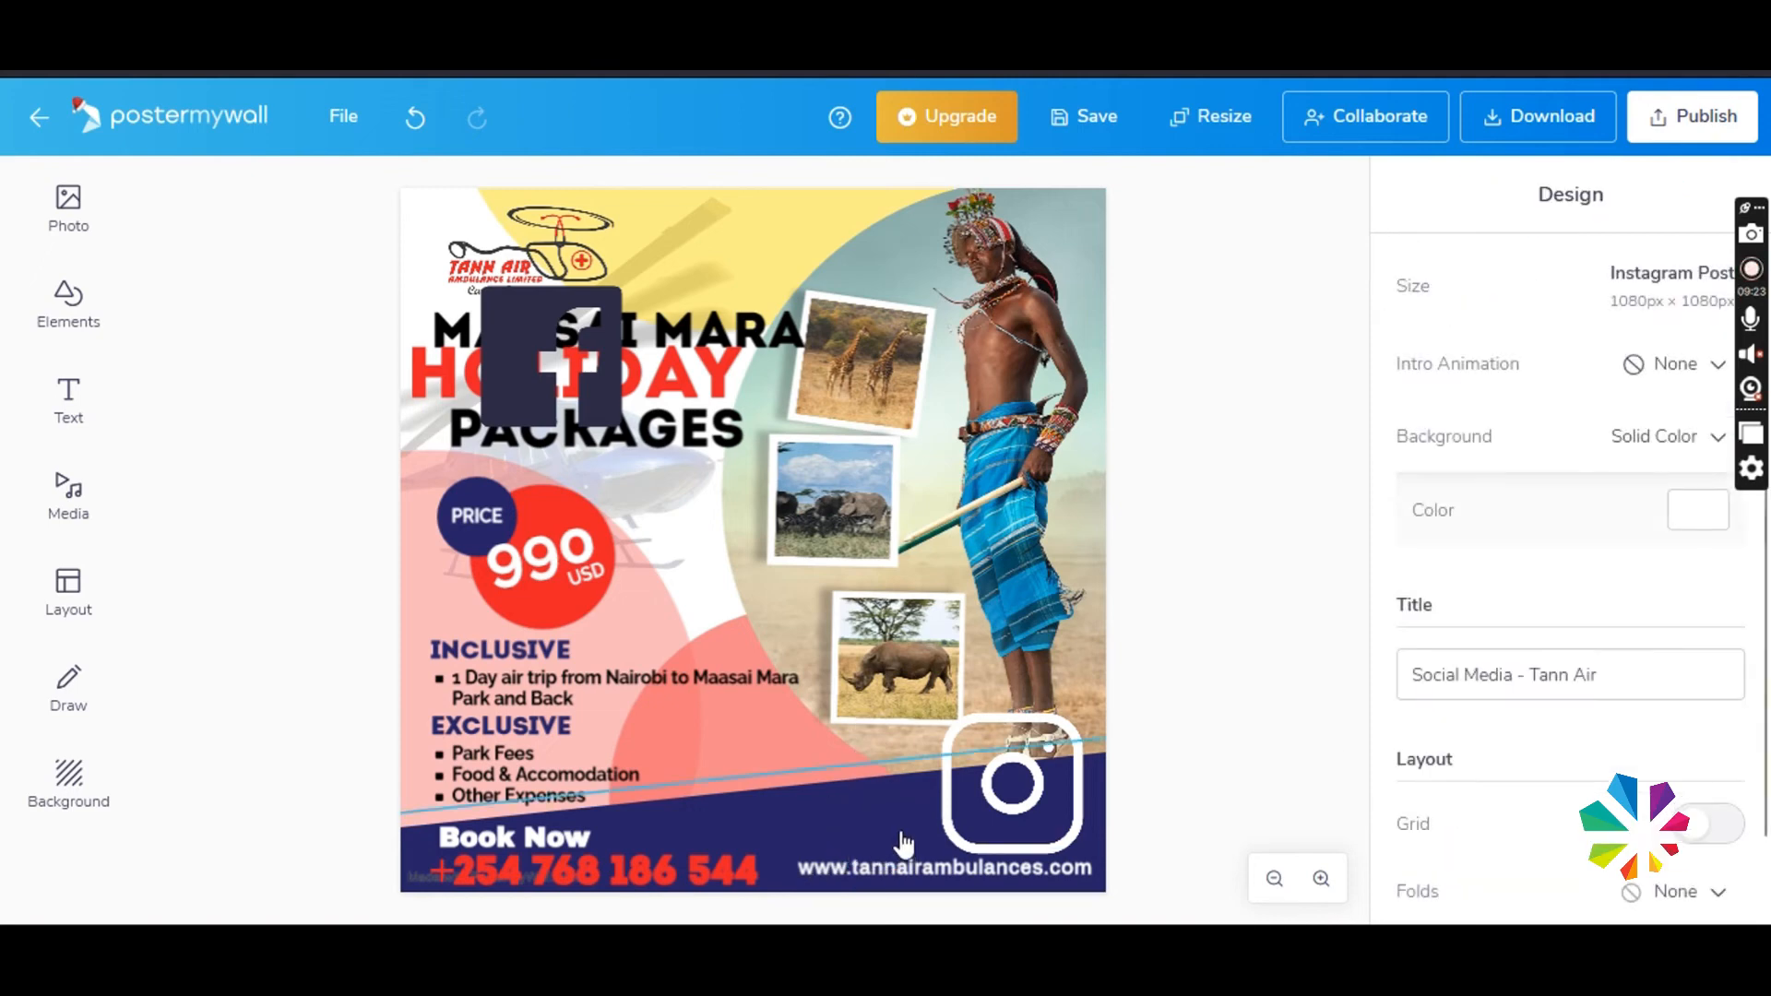
- Shrink the Instagram and Facebook icons and place them side by side in the blue band above the website
{"action": "left_click_drag", "start_coordinate": [1006, 798], "coordinate": [942, 812]}
{"action": "left_click_drag", "start_coordinate": [1034, 714], "coordinate": [947, 797]}
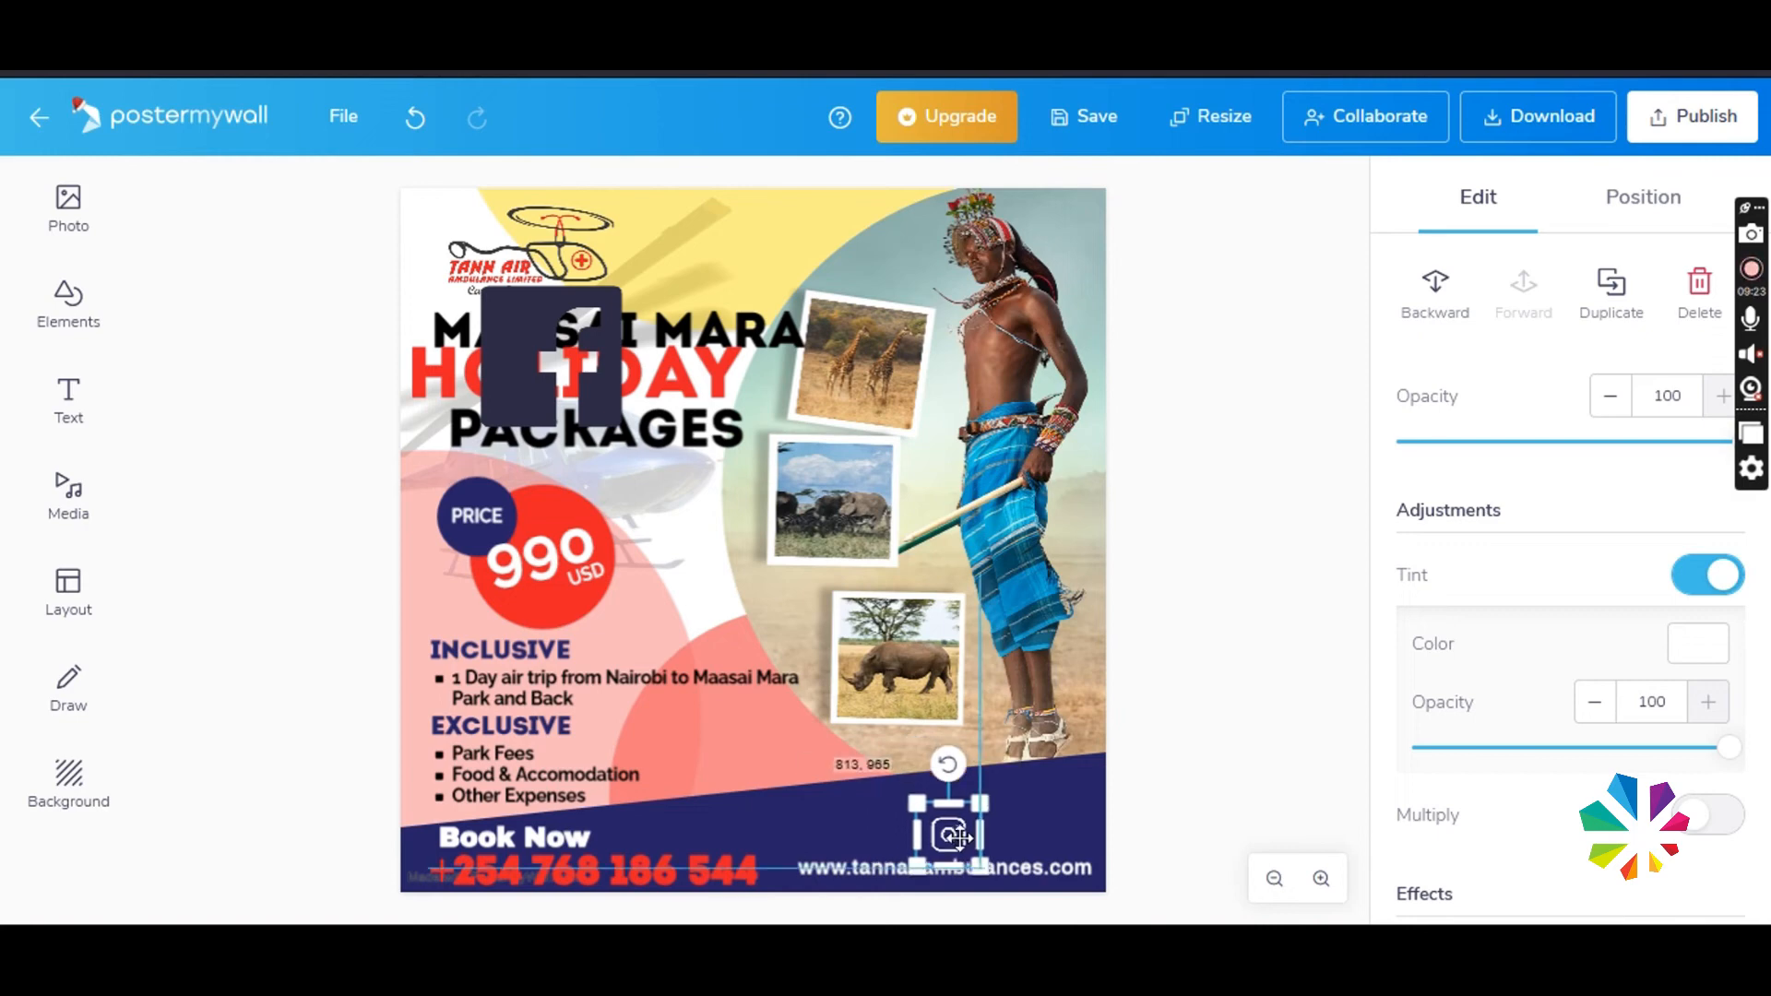
{"action": "left_click_drag", "start_coordinate": [550, 416], "coordinate": [1014, 826]}
{"action": "left_click_drag", "start_coordinate": [1102, 688], "coordinate": [993, 831]}
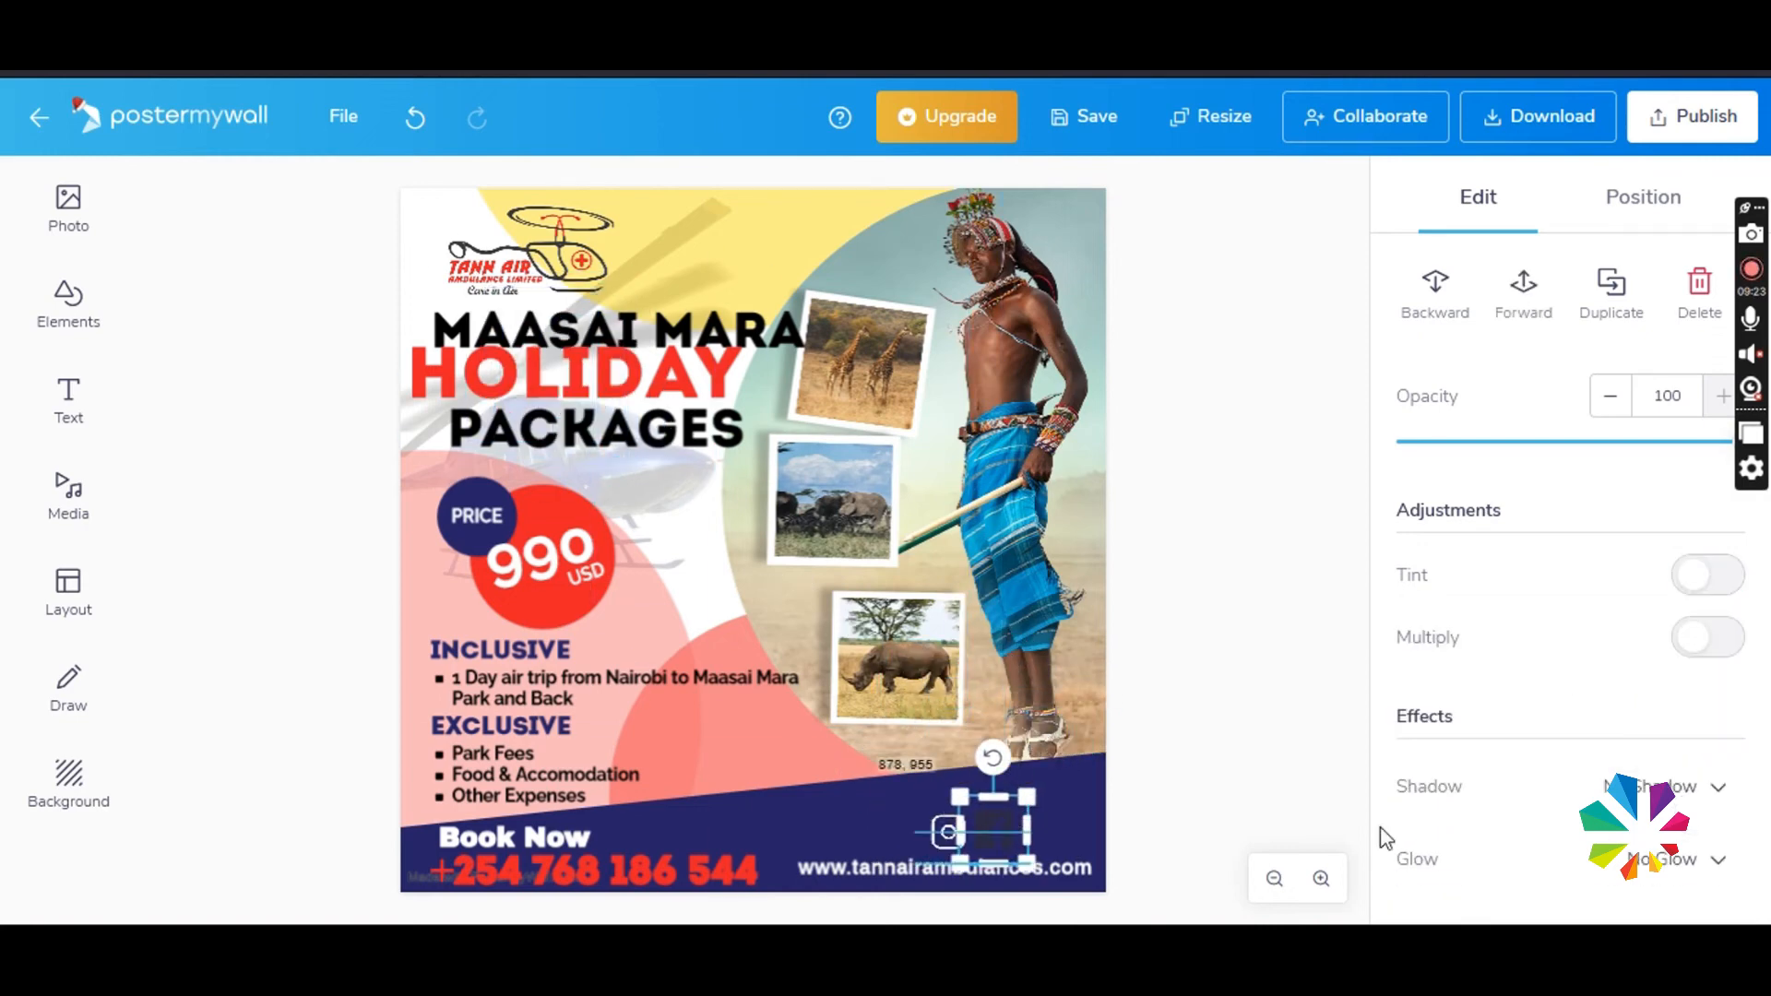
- Tint the Facebook icon white and raise the tint opacity to full
{"action": "scroll", "coordinate": [1639, 770], "scroll_direction": "down", "scroll_amount": 3}
{"action": "scroll", "coordinate": [1661, 627], "scroll_direction": "down", "scroll_amount": 4}
{"action": "scroll", "coordinate": [1490, 636], "scroll_direction": "up", "scroll_amount": 7}
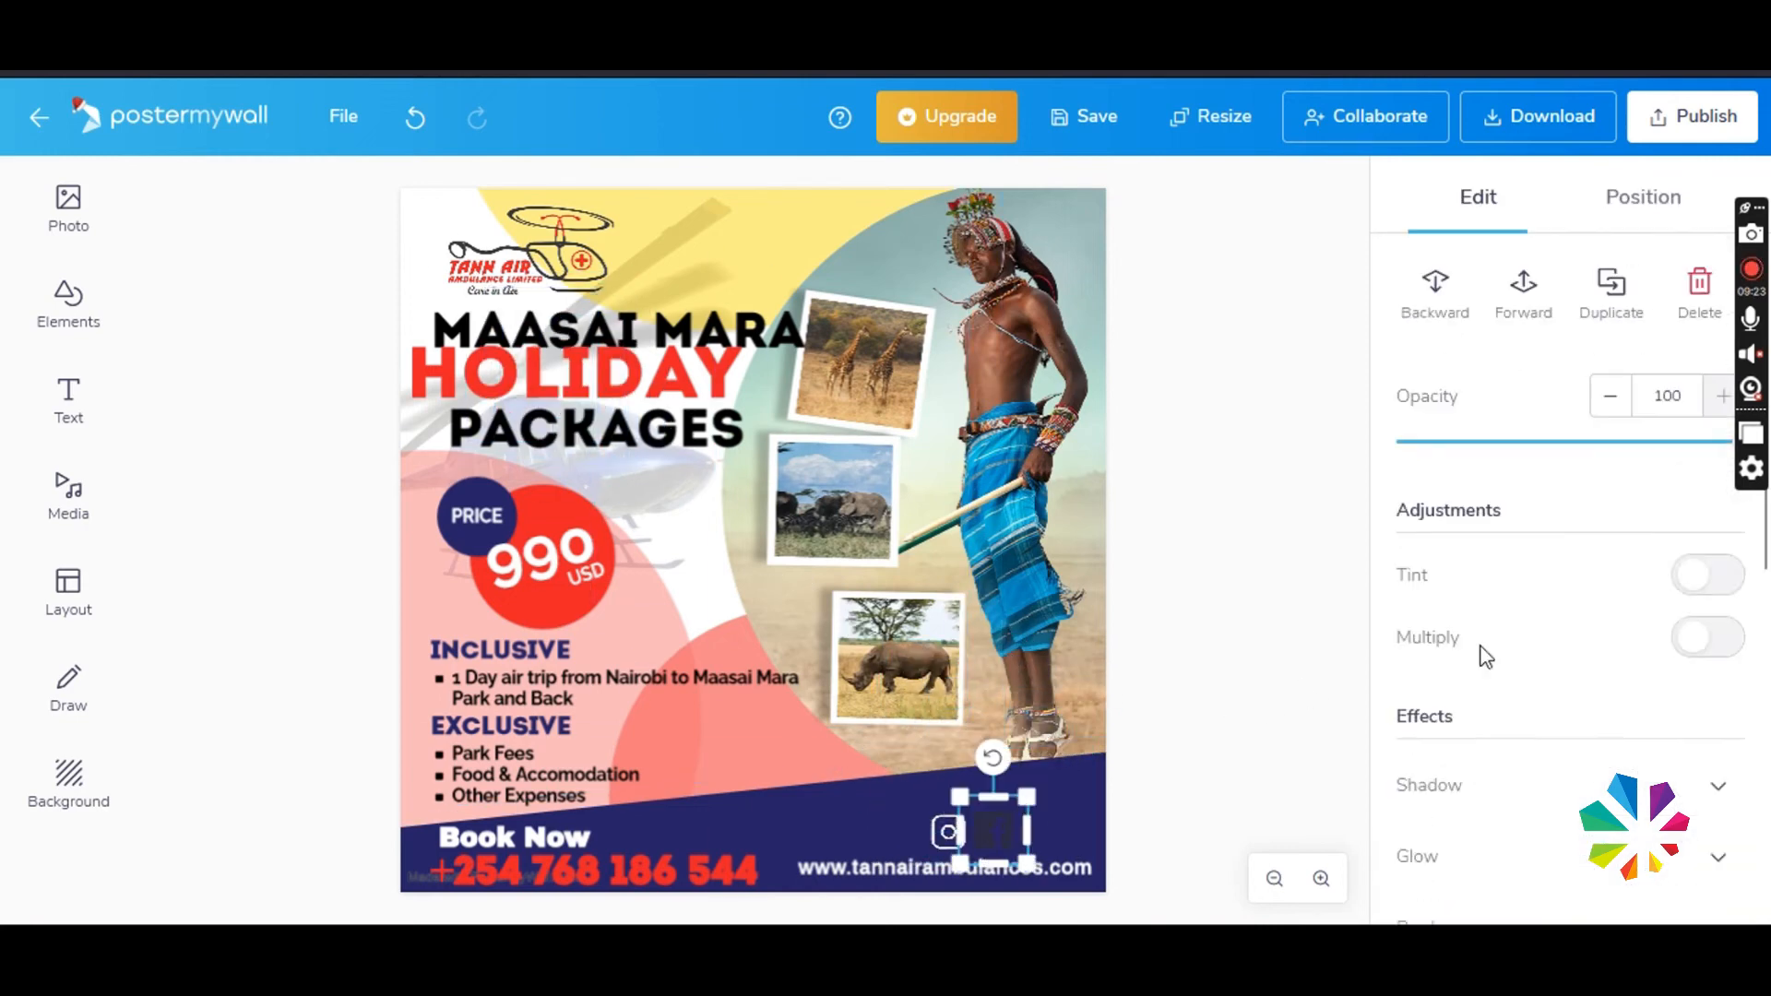
{"action": "left_click", "coordinate": [1708, 575]}
{"action": "left_click", "coordinate": [1681, 653]}
{"action": "left_click", "coordinate": [1423, 836]}
{"action": "left_click", "coordinate": [1406, 195]}
{"action": "left_click_drag", "start_coordinate": [1571, 749], "coordinate": [1729, 748]}
{"action": "left_click", "coordinate": [1200, 803]}
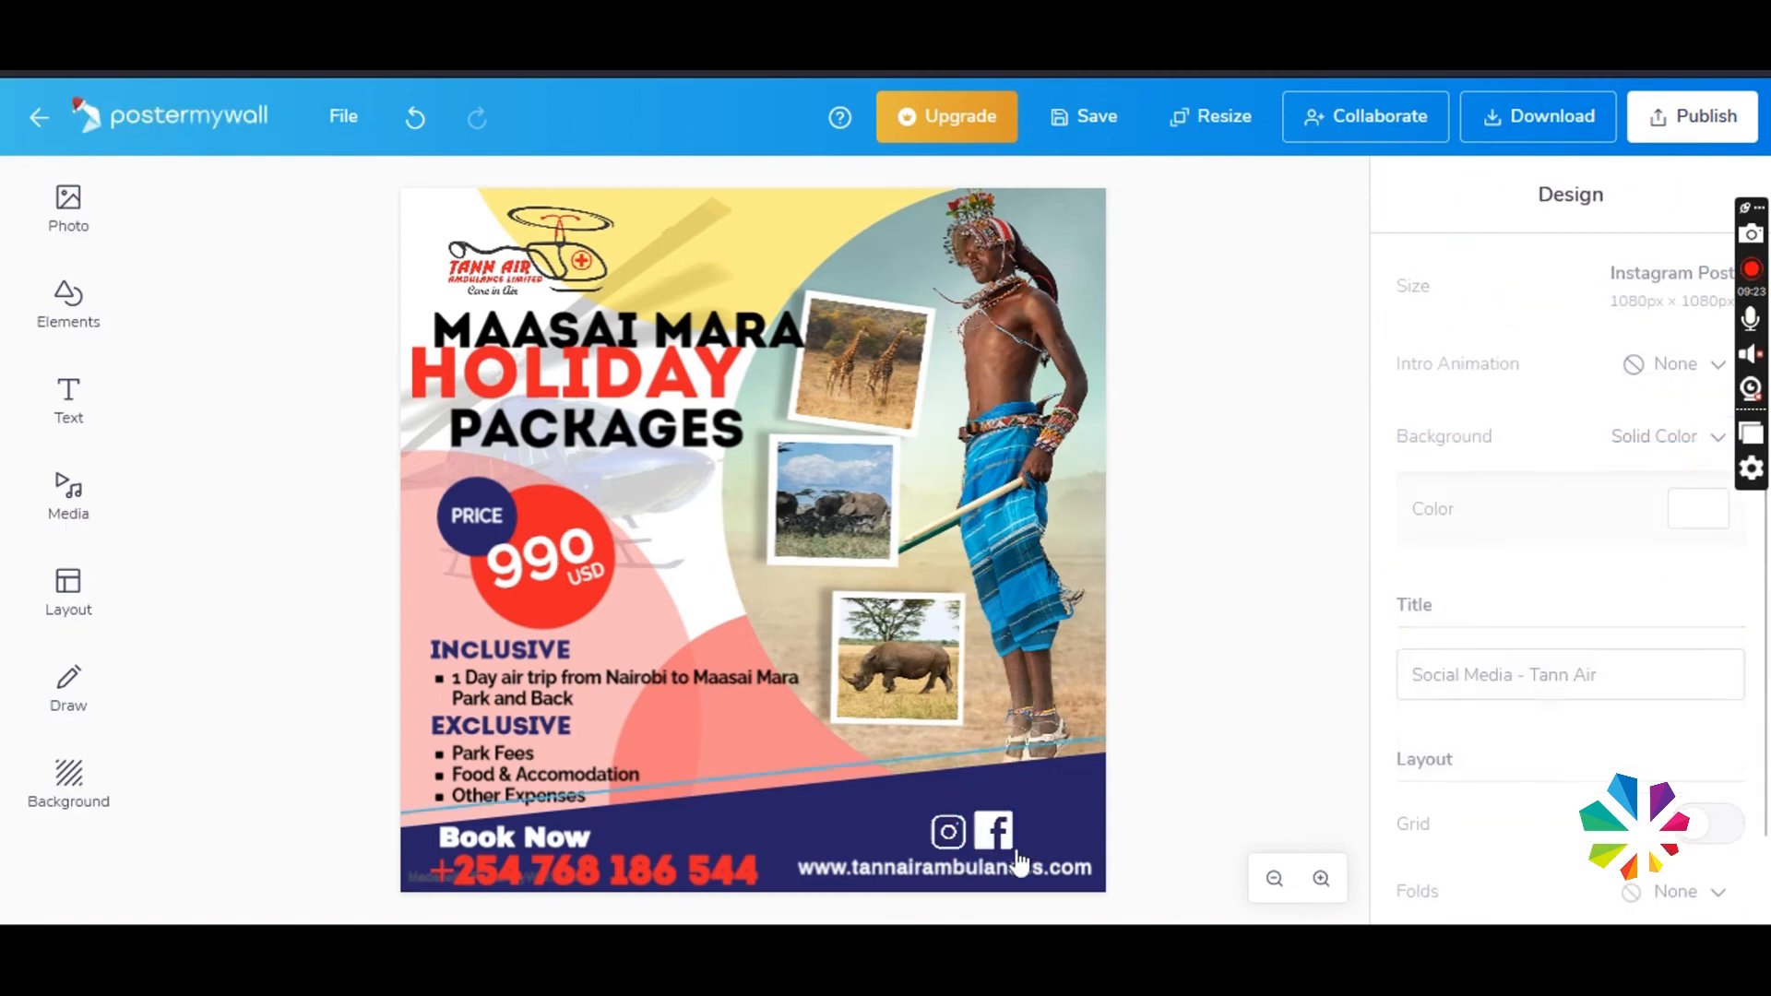
- Scale the Facebook icon down slightly to match the Instagram icon beside it
{"action": "left_click", "coordinate": [996, 833]}
{"action": "left_click_drag", "start_coordinate": [1027, 796], "coordinate": [993, 835]}
{"action": "left_click", "coordinate": [1035, 809]}
- Duplicate the Book Now text, place the copy above the social icons, and change its wording to Follow Us
{"action": "left_click", "coordinate": [574, 837]}
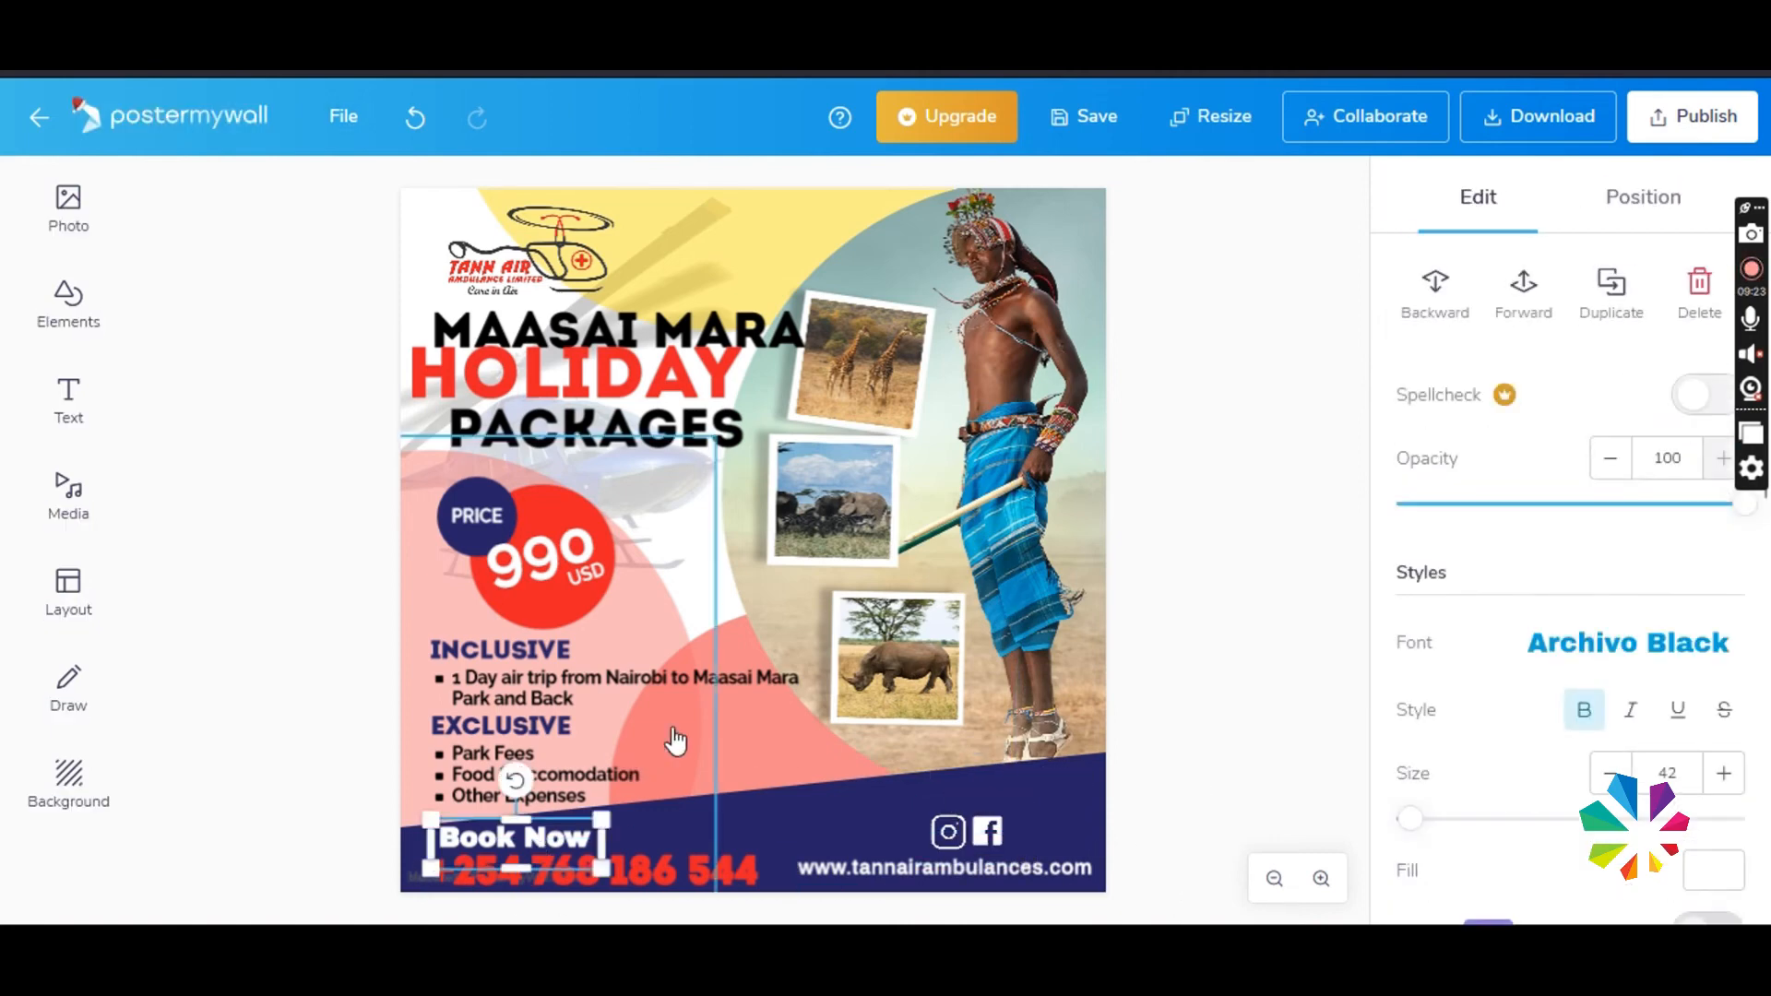
{"action": "left_click_drag", "start_coordinate": [544, 835], "coordinate": [971, 787]}
{"action": "left_click", "coordinate": [646, 873]}
{"action": "left_click", "coordinate": [1199, 770]}
{"action": "left_click", "coordinate": [553, 833]}
{"action": "right_click", "coordinate": [554, 812]}
{"action": "left_click", "coordinate": [646, 578]}
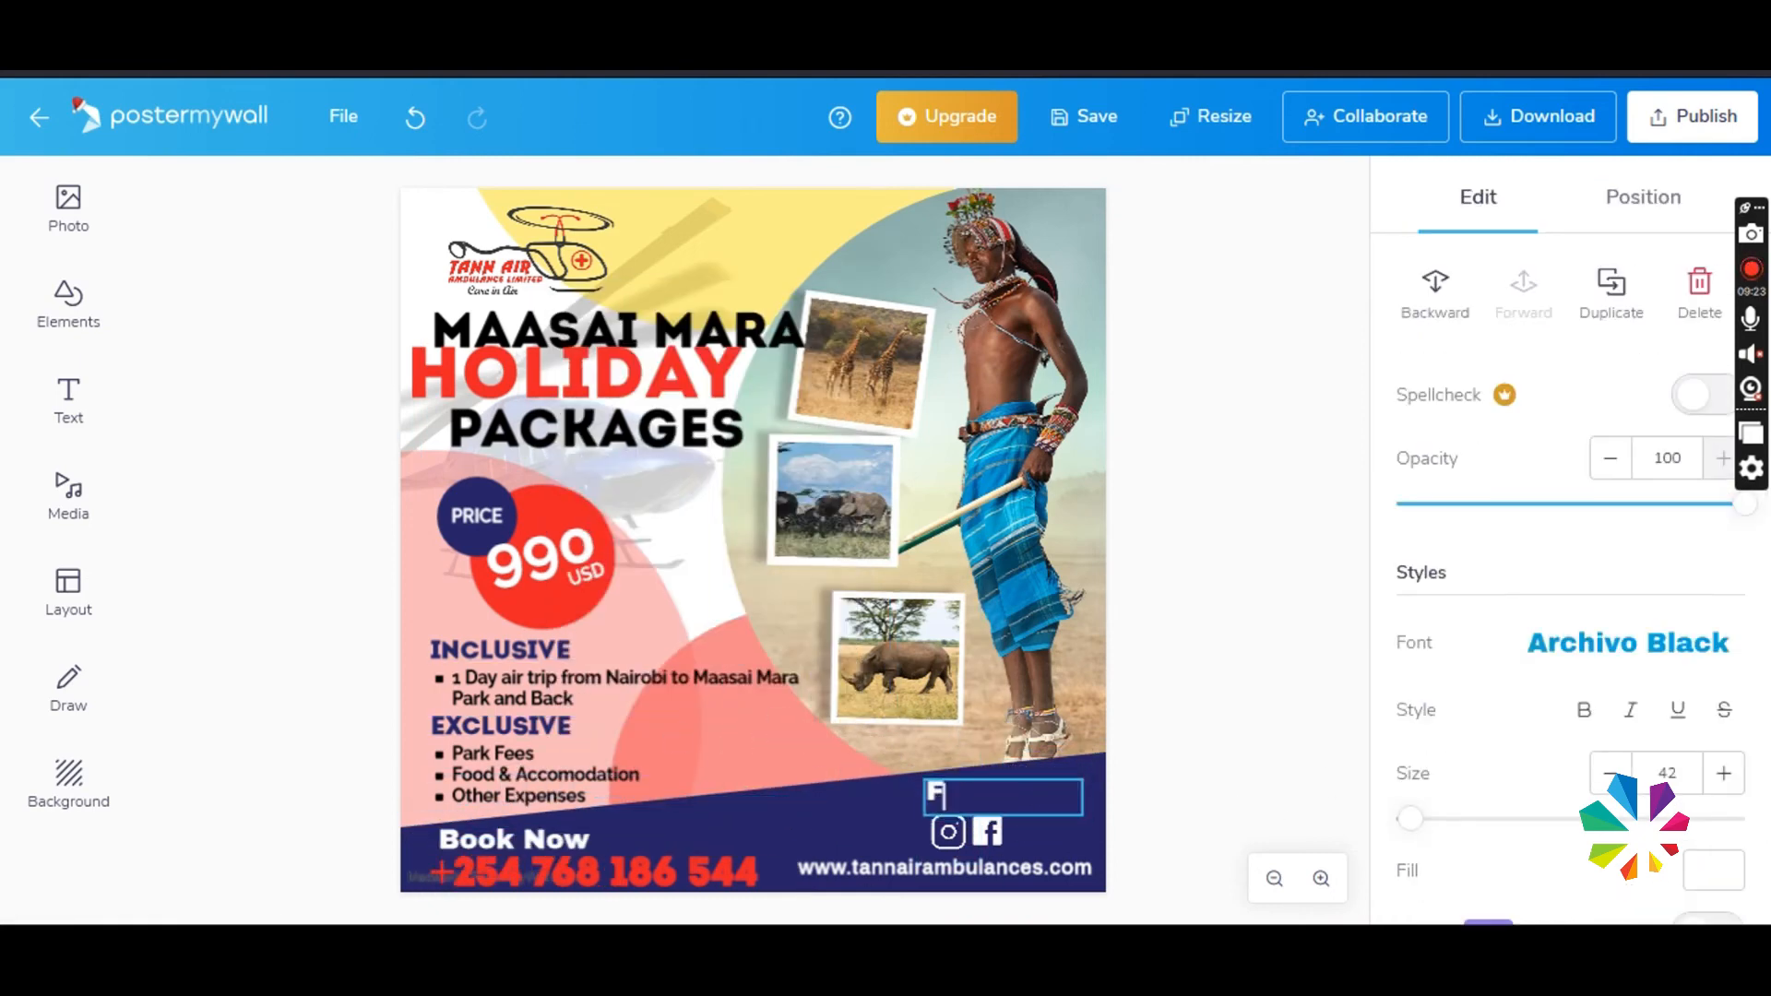
- Set the Follow Us text in bold Raleway and fill it with red EB2028
{"action": "left_click", "coordinate": [1588, 670]}
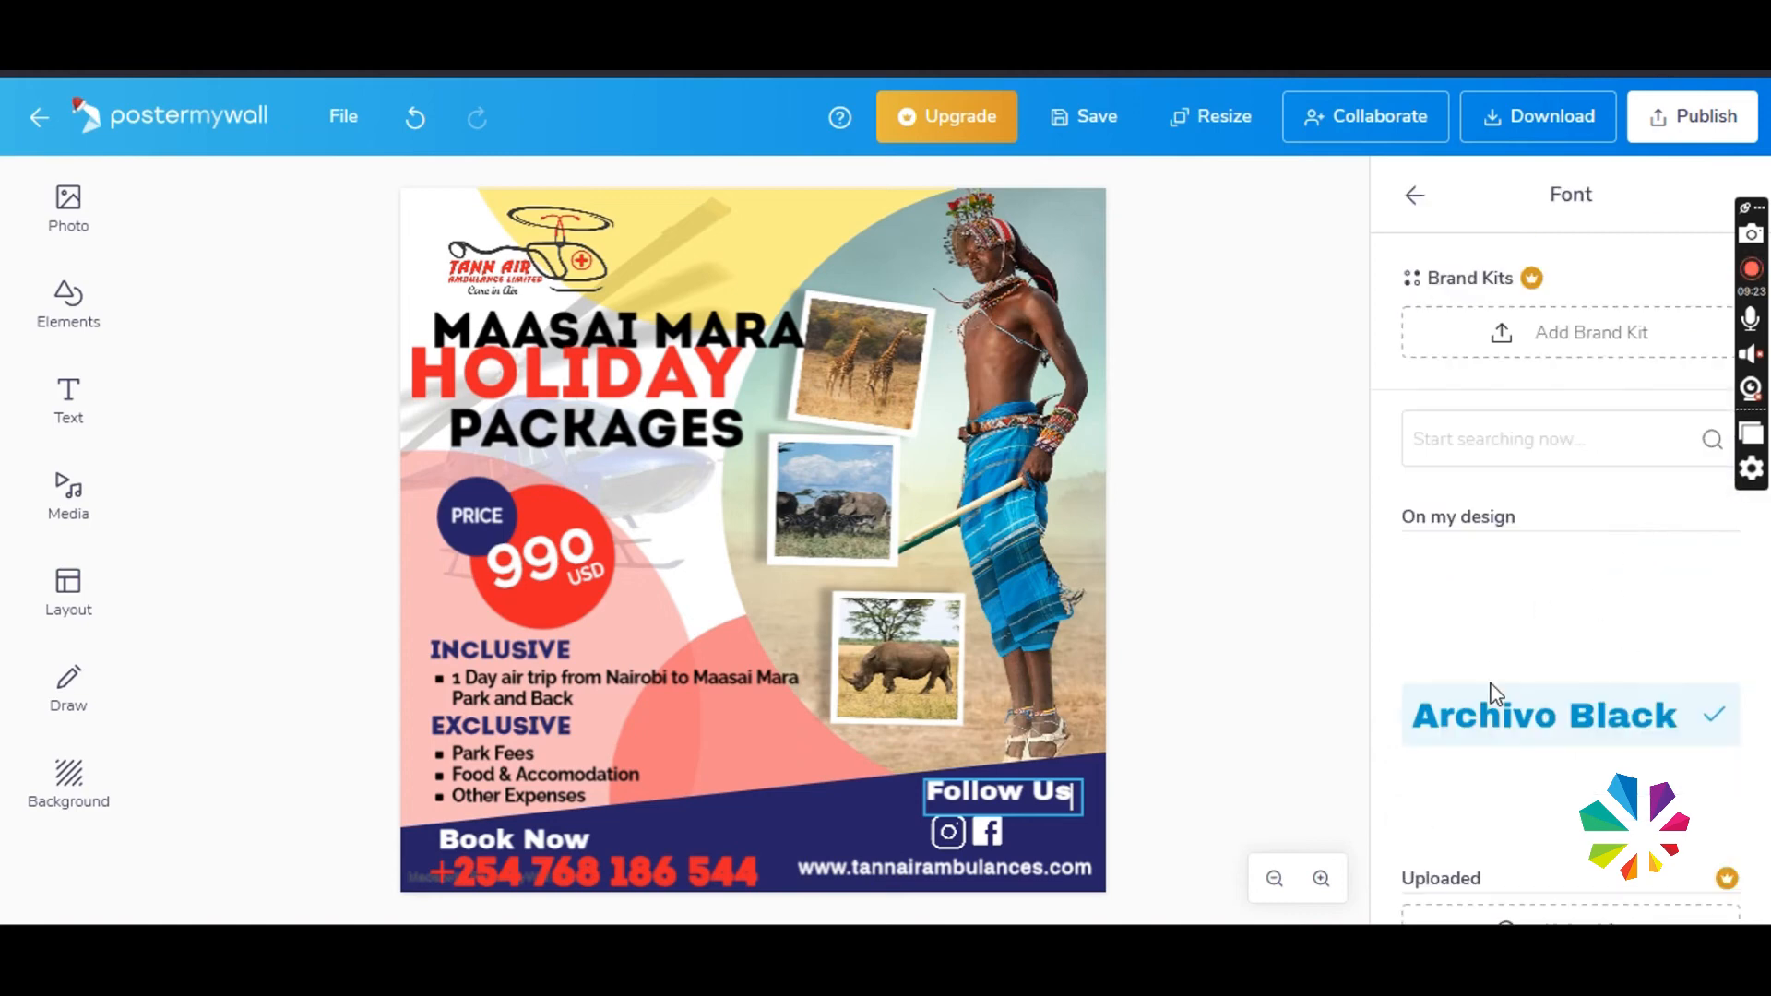
{"action": "left_click", "coordinate": [1514, 590]}
{"action": "left_click", "coordinate": [1153, 799]}
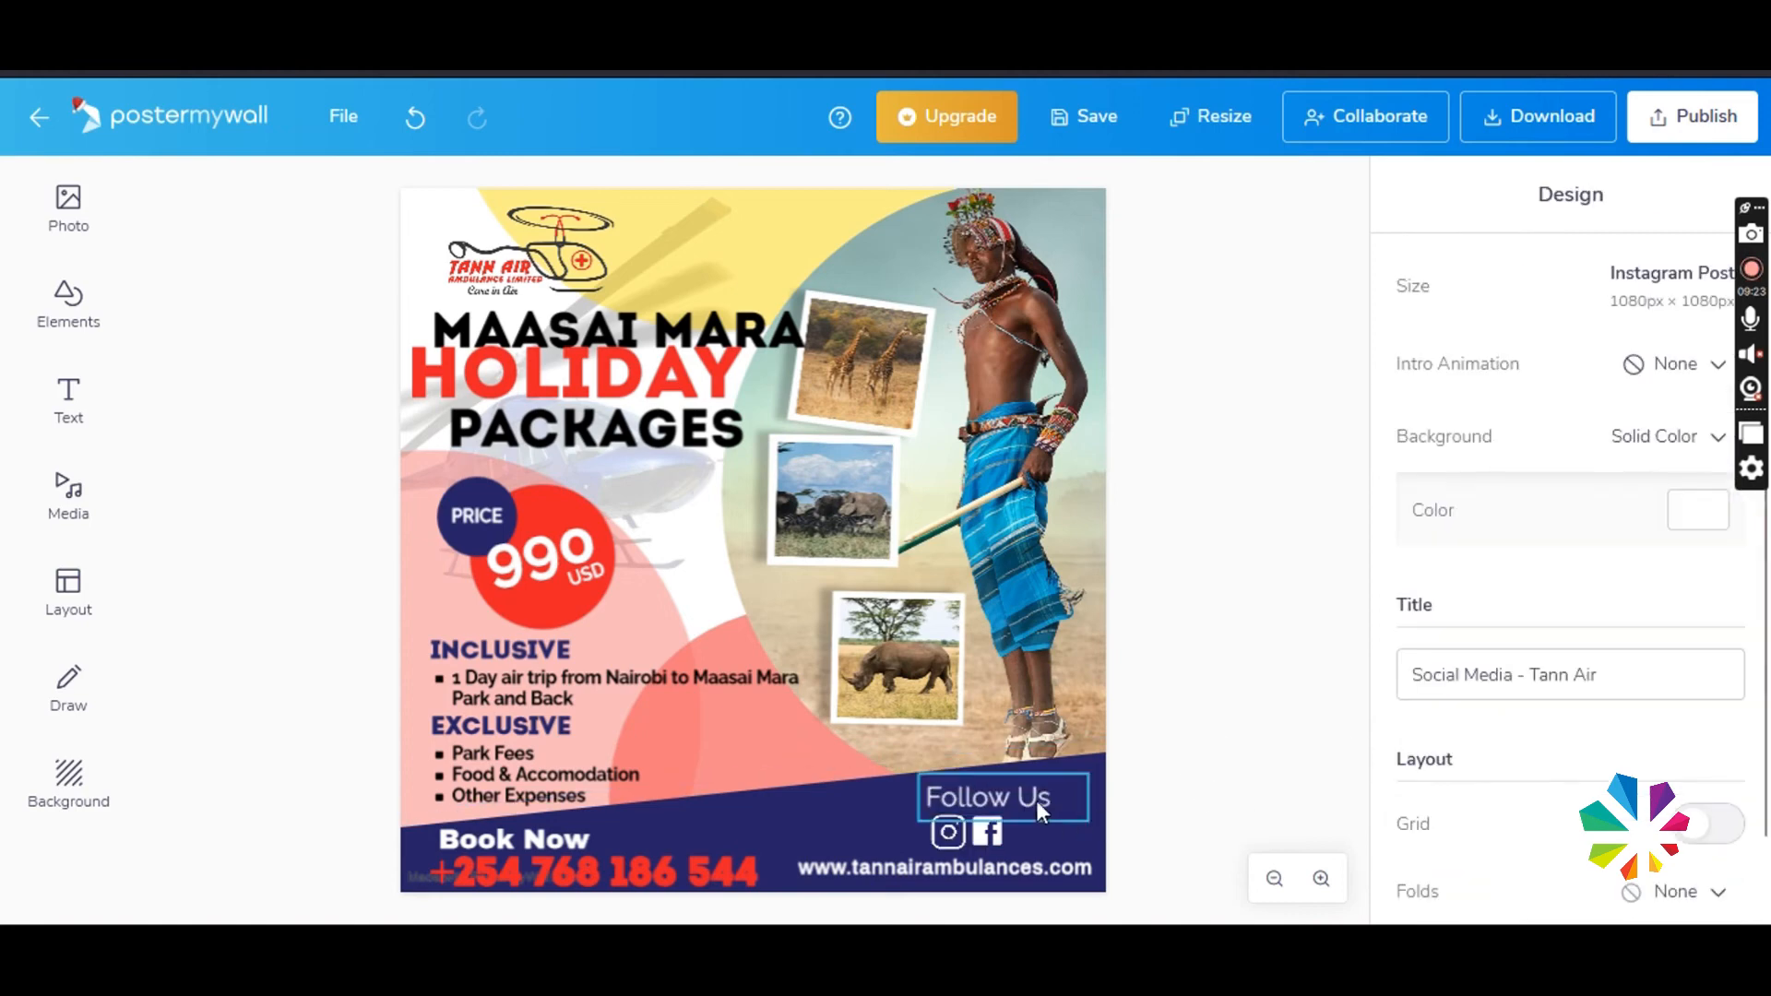
{"action": "left_click", "coordinate": [1037, 801]}
{"action": "scroll", "coordinate": [1638, 757], "scroll_direction": "down", "scroll_amount": 3}
{"action": "left_click", "coordinate": [1674, 570]}
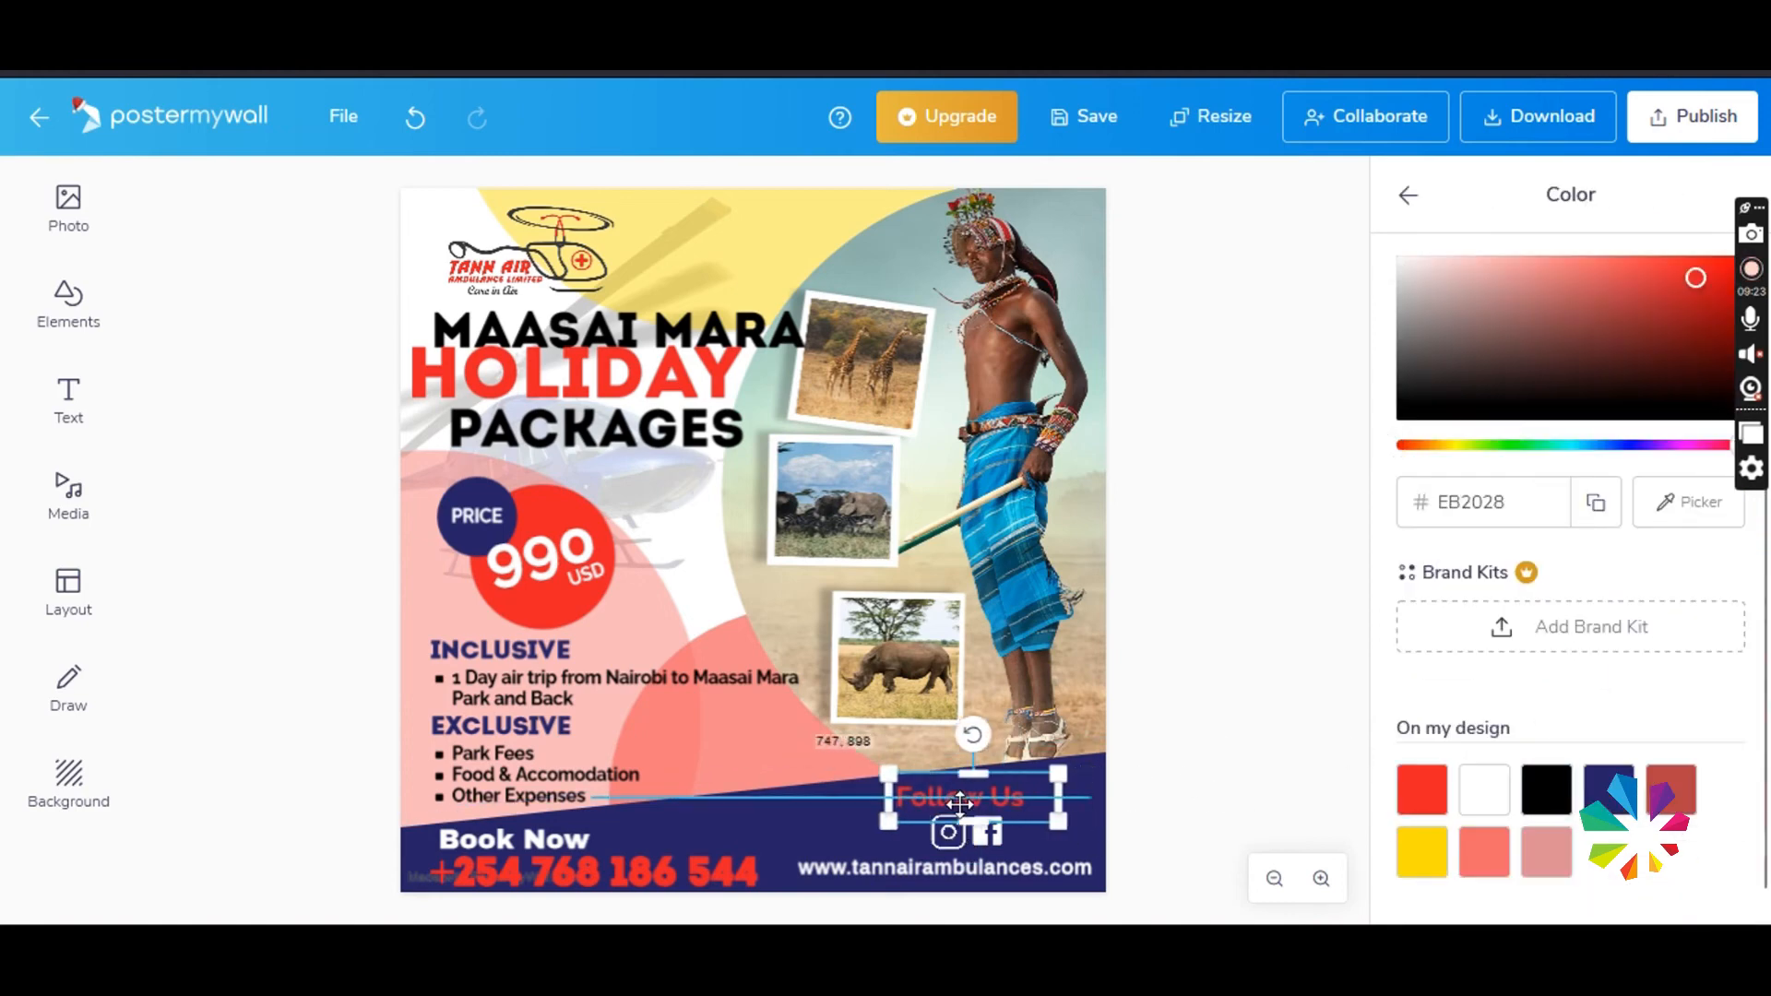
- Arrange Follow Us and the Instagram and Facebook icons in one row above the website, scaling the text down to size 34
{"action": "left_click_drag", "start_coordinate": [959, 805], "coordinate": [1018, 837]}
{"action": "left_click", "coordinate": [988, 833]}
{"action": "left_click", "coordinate": [951, 836], "text": "shift"}
{"action": "left_click_drag", "start_coordinate": [891, 825], "coordinate": [862, 828]}
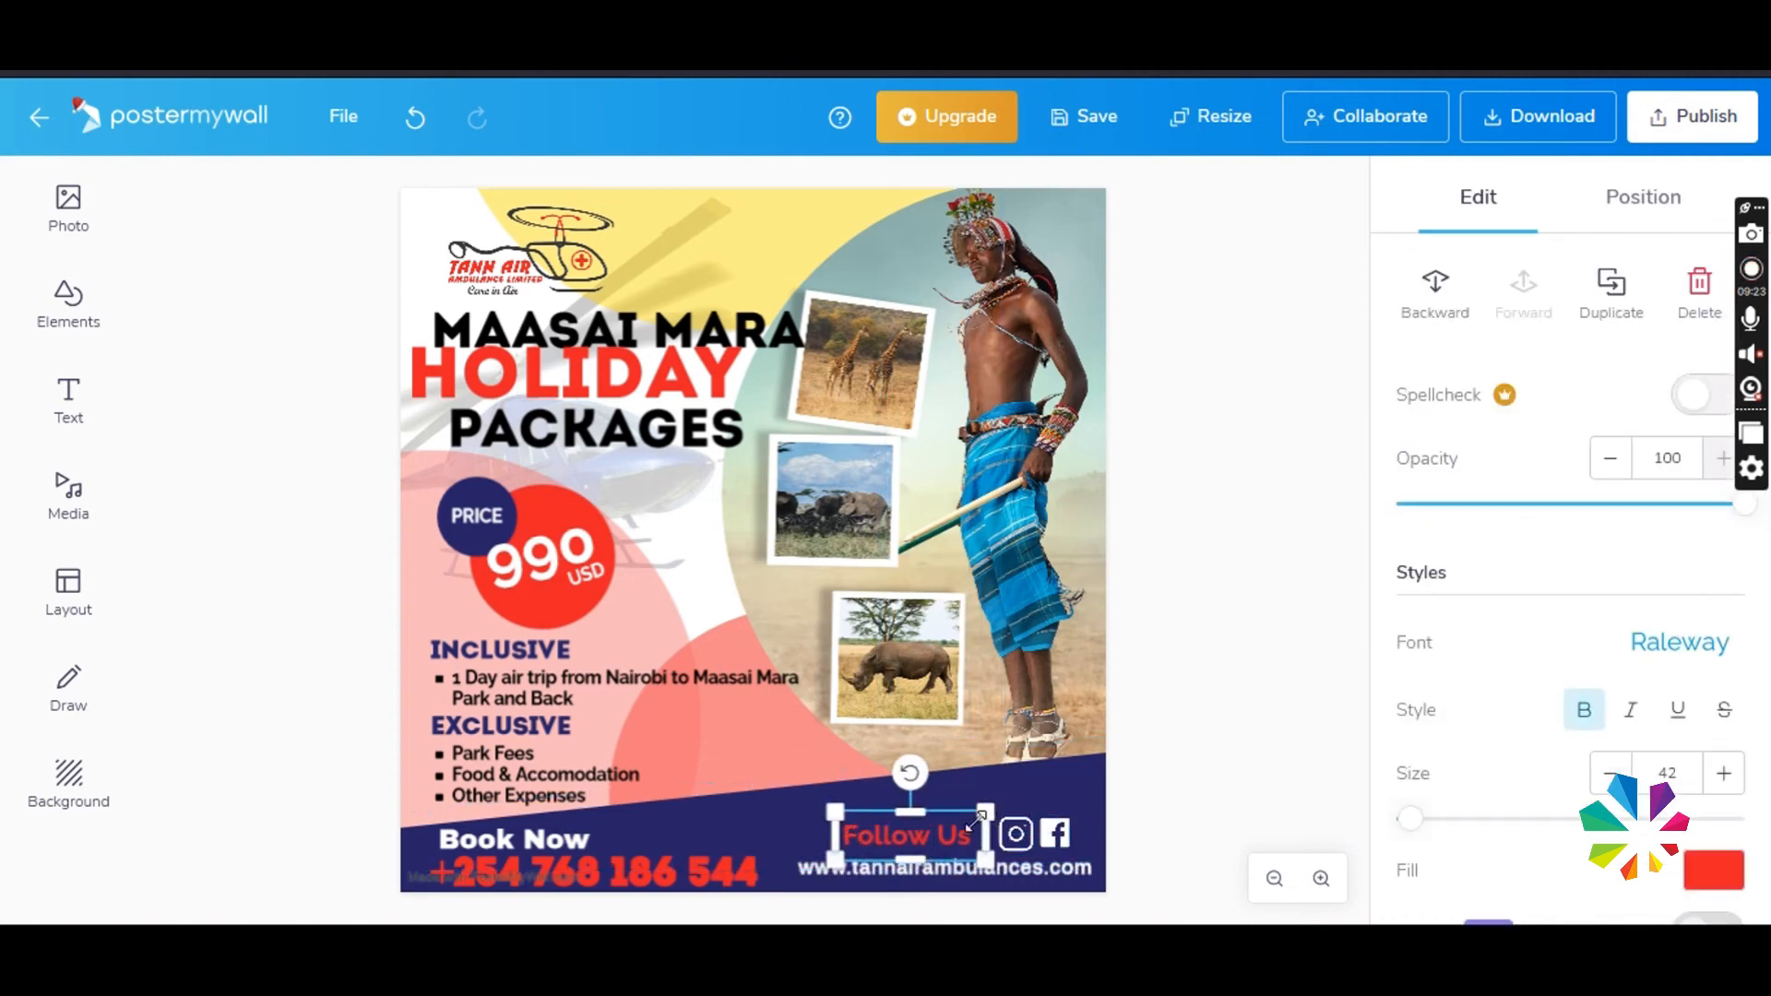
{"action": "left_click_drag", "start_coordinate": [976, 819], "coordinate": [943, 842]}
{"action": "left_click", "coordinate": [1071, 834]}
{"action": "left_click", "coordinate": [969, 842]}
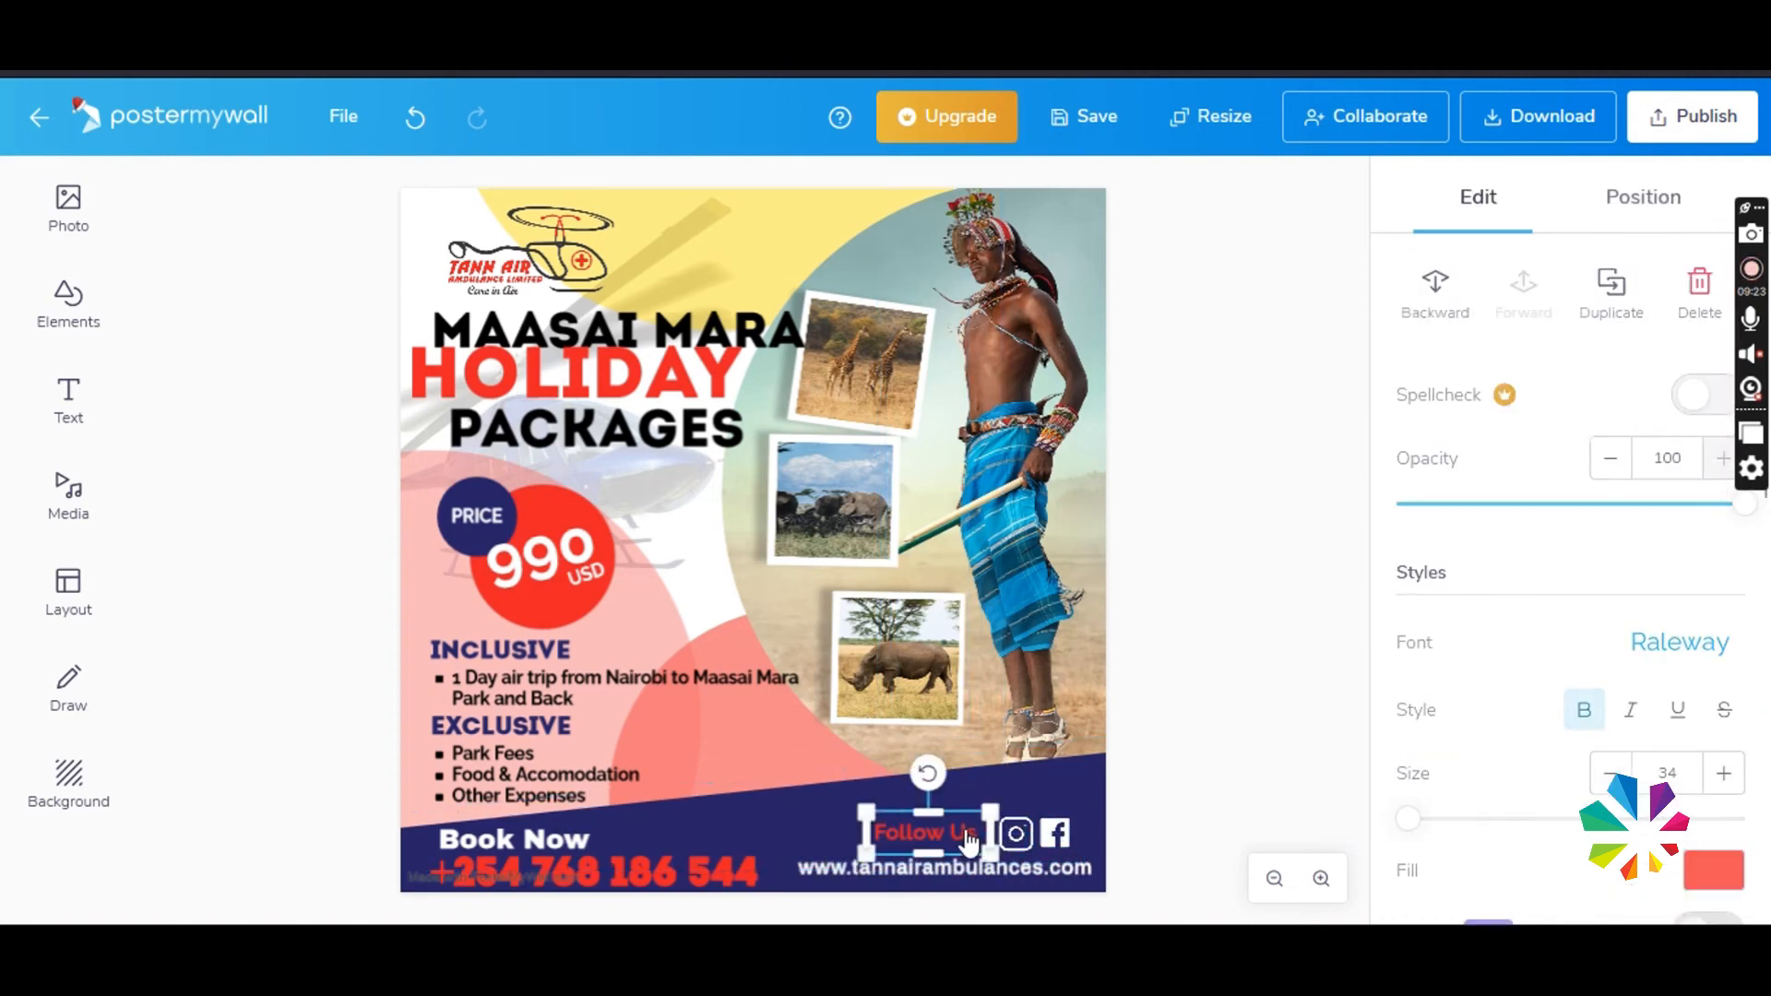
{"action": "left_click", "coordinate": [1121, 834]}
- Enlarge the HOLIDAY headline word and move PACKAGES slightly lower beneath it
{"action": "left_click_drag", "start_coordinate": [636, 448], "coordinate": [653, 463]}
{"action": "left_click_drag", "start_coordinate": [616, 371], "coordinate": [616, 382]}
{"action": "left_click_drag", "start_coordinate": [756, 334], "coordinate": [793, 323]}
{"action": "left_click_drag", "start_coordinate": [697, 384], "coordinate": [689, 395]}
{"action": "left_click", "coordinate": [674, 332]}
- Enlarge the Tann Air logo and reposition it above the headline
{"action": "left_click_drag", "start_coordinate": [574, 268], "coordinate": [578, 270]}
{"action": "left_click_drag", "start_coordinate": [645, 316], "coordinate": [687, 341]}
{"action": "left_click_drag", "start_coordinate": [604, 277], "coordinate": [600, 267]}
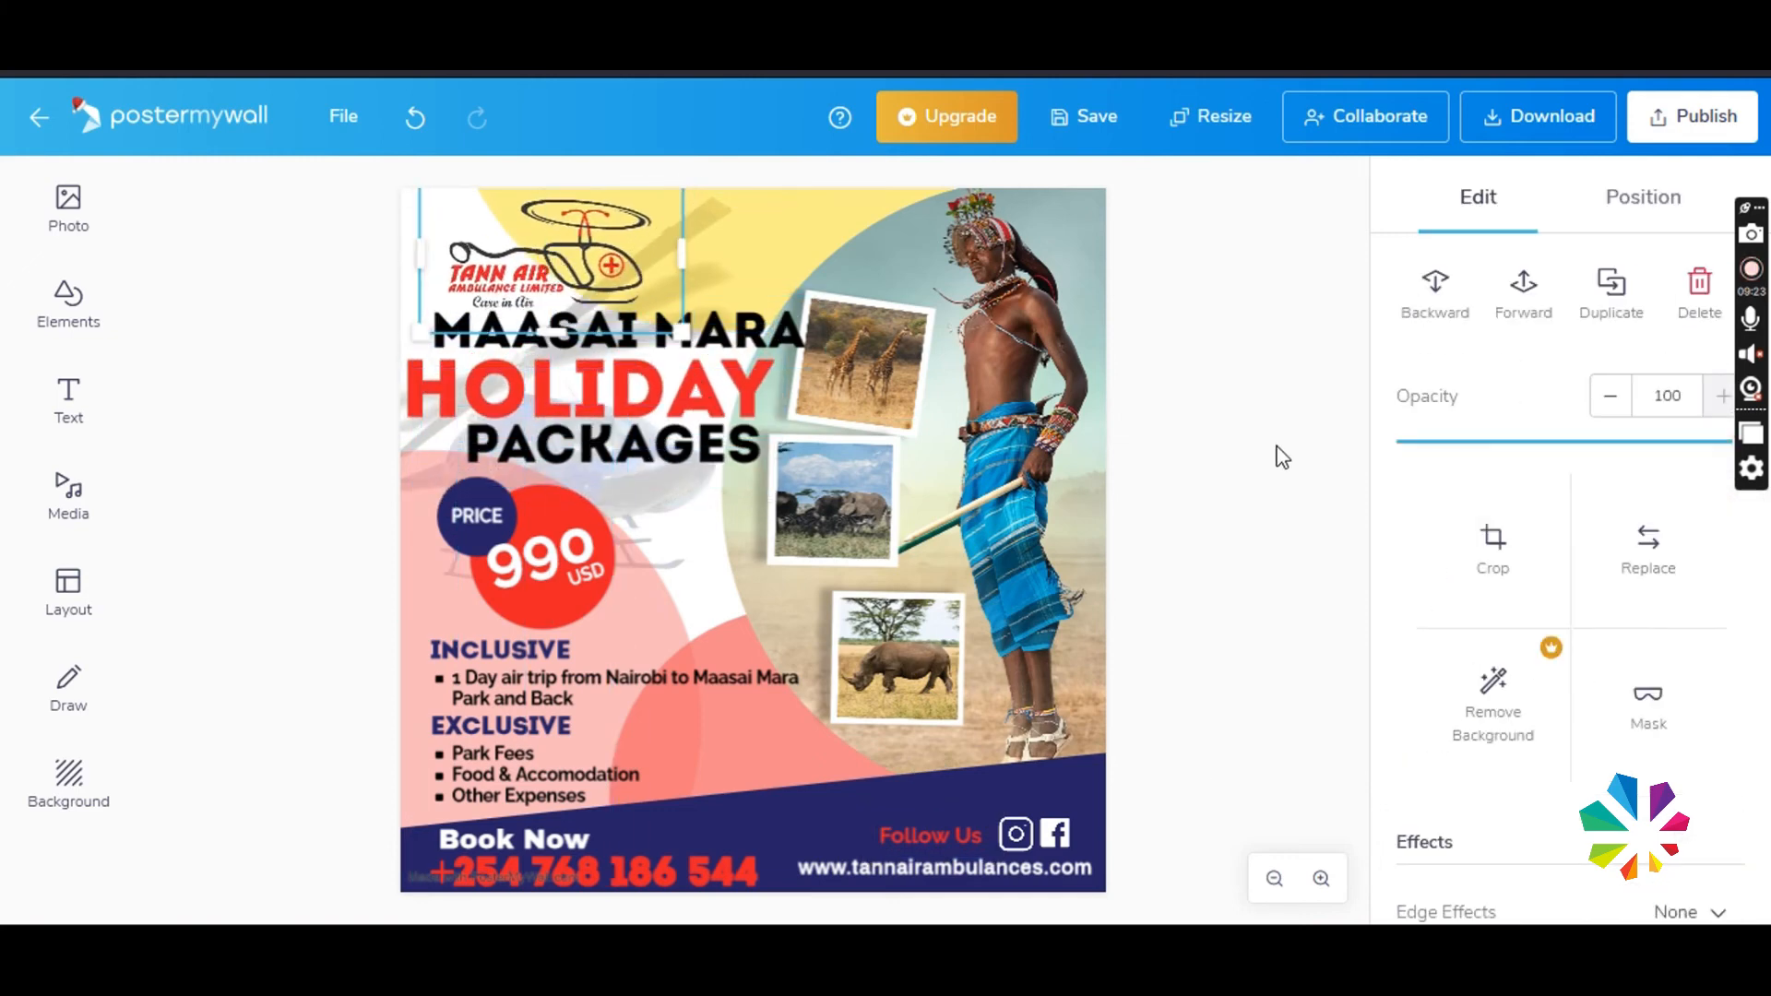
{"action": "left_click", "coordinate": [1276, 447]}
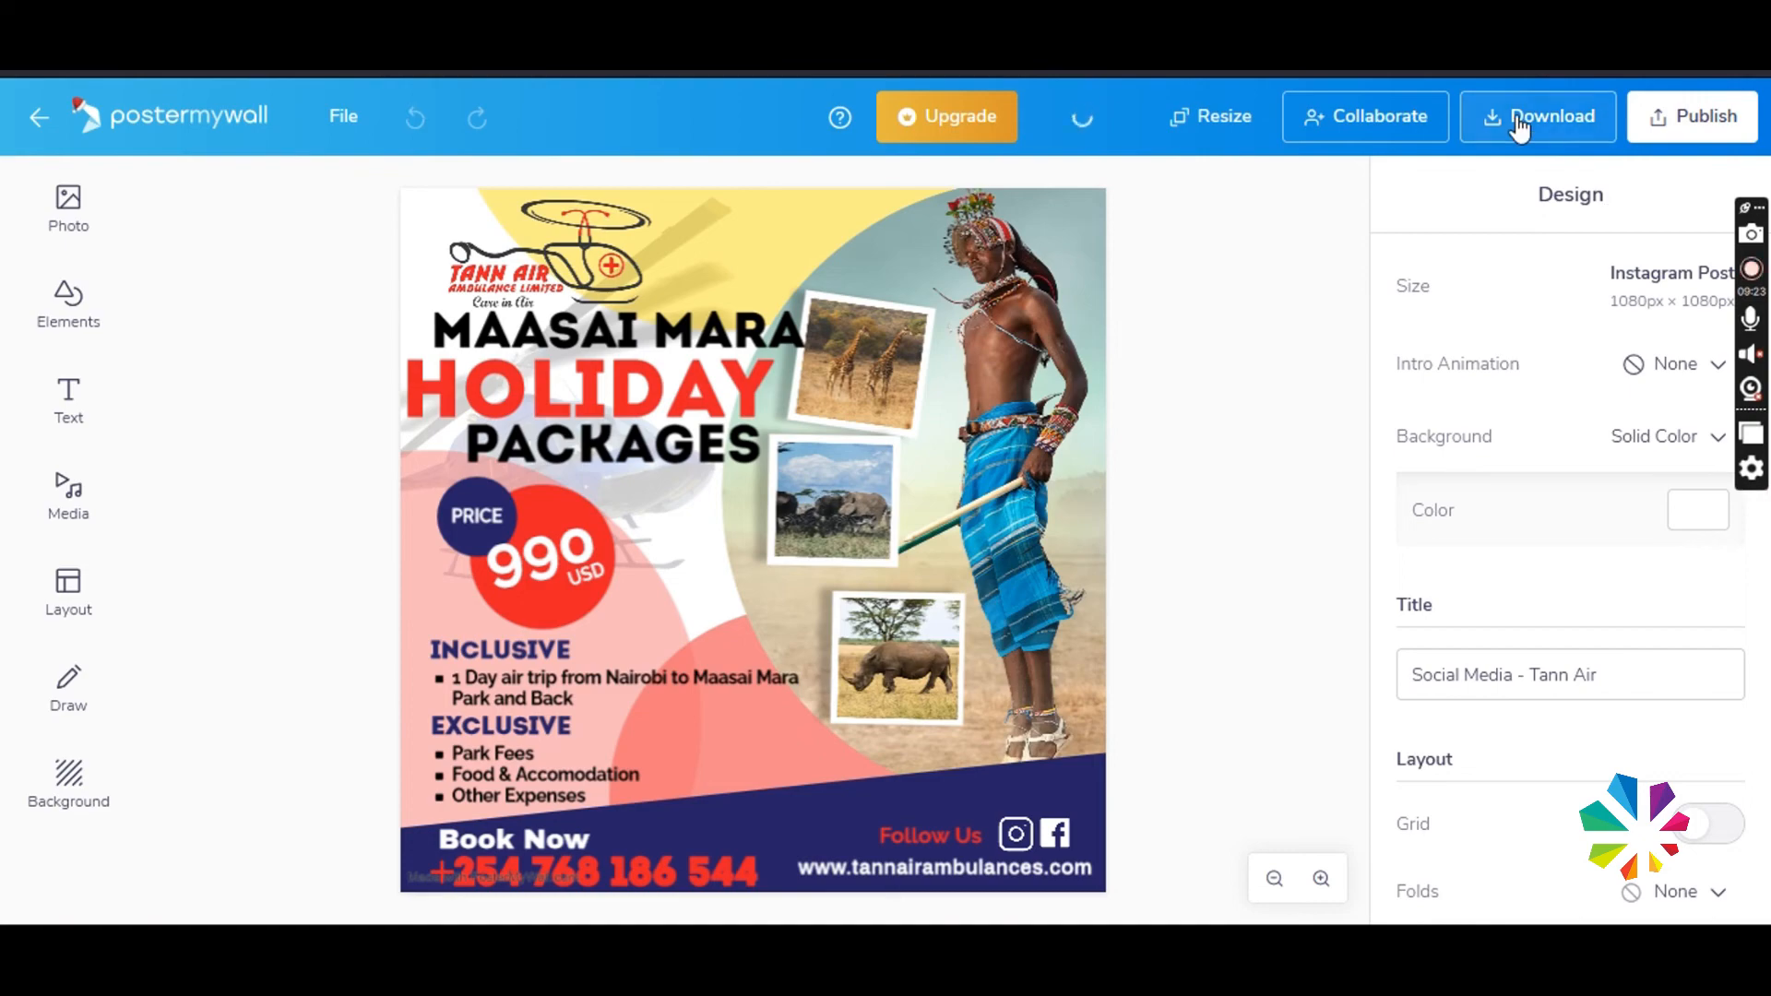
- Download the finished poster
{"action": "left_click", "coordinate": [1521, 120]}
{"action": "left_click", "coordinate": [837, 705]}
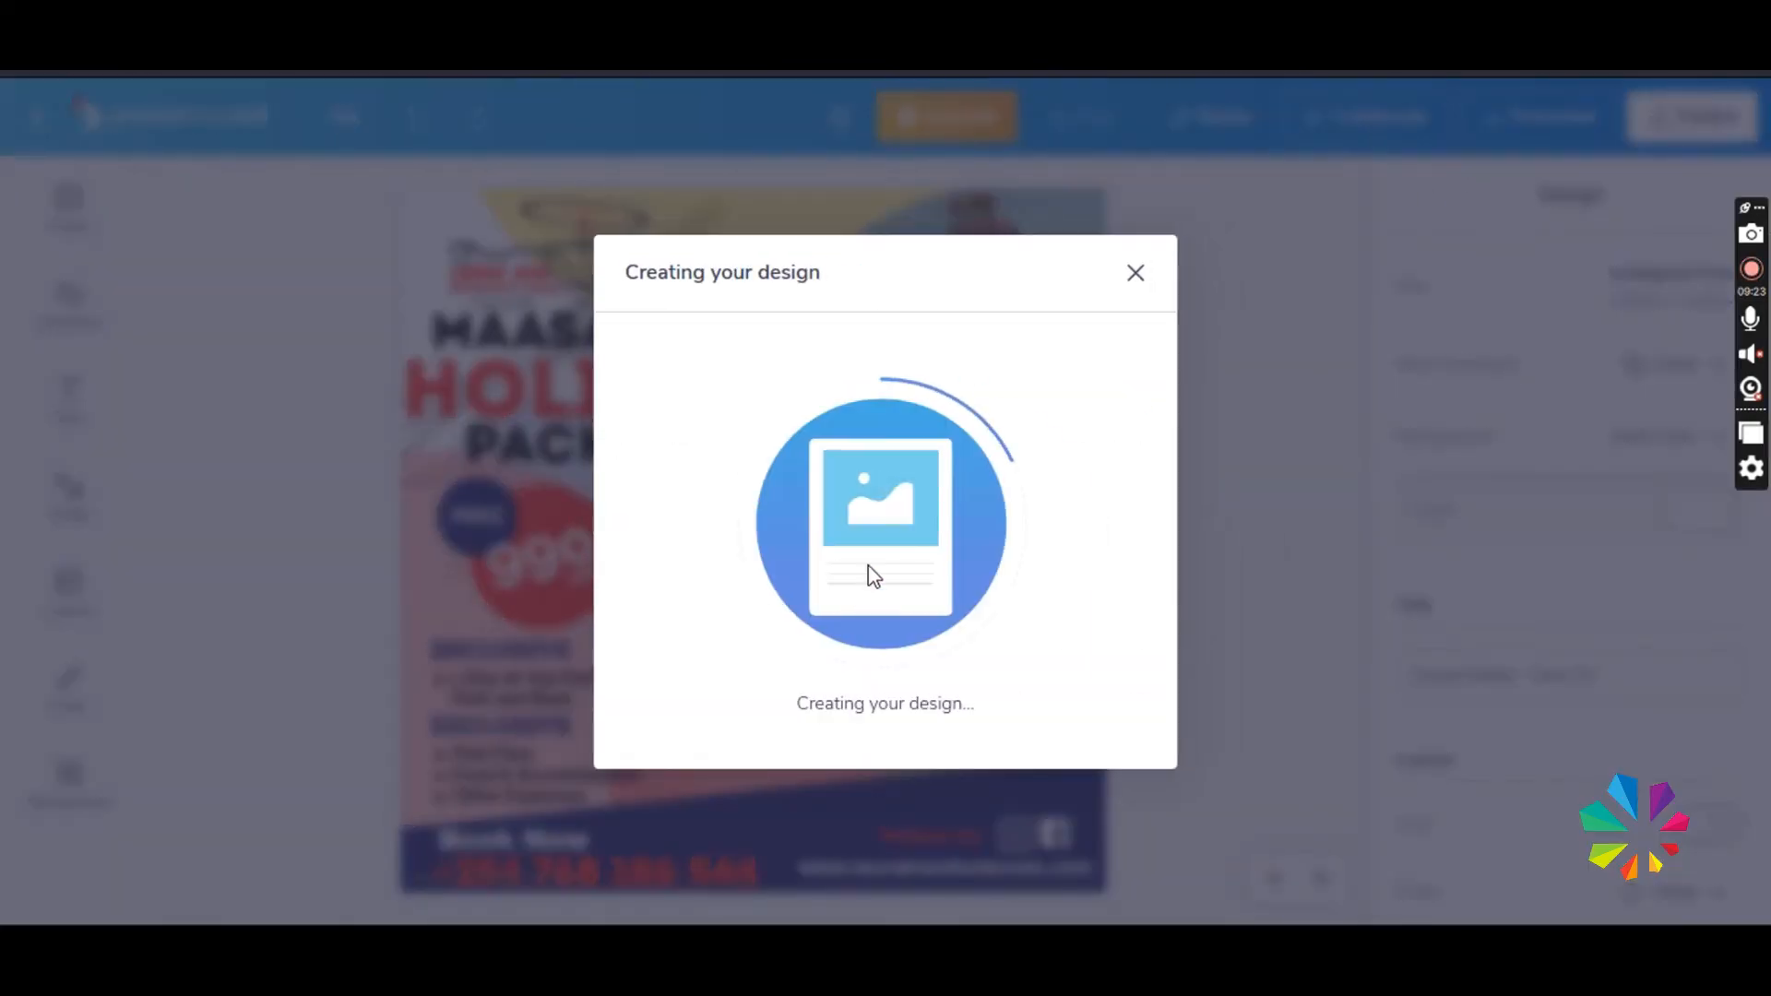